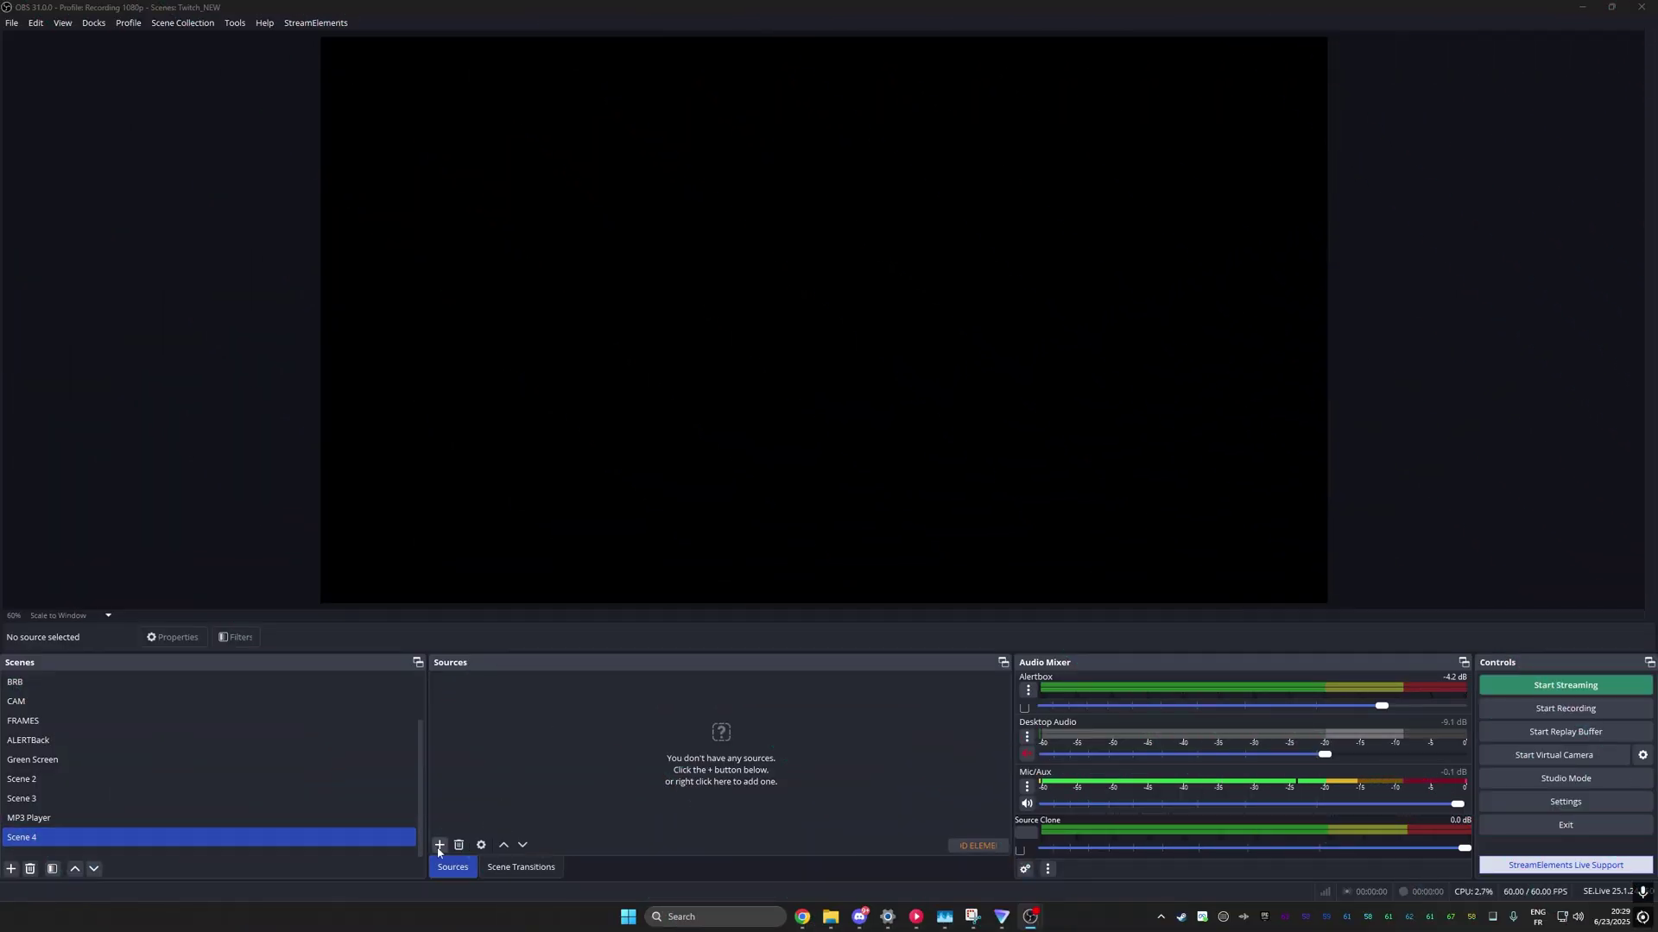
# Step: Add the existing CAM scene as a source in Scene 4
pyautogui.click(438, 846)
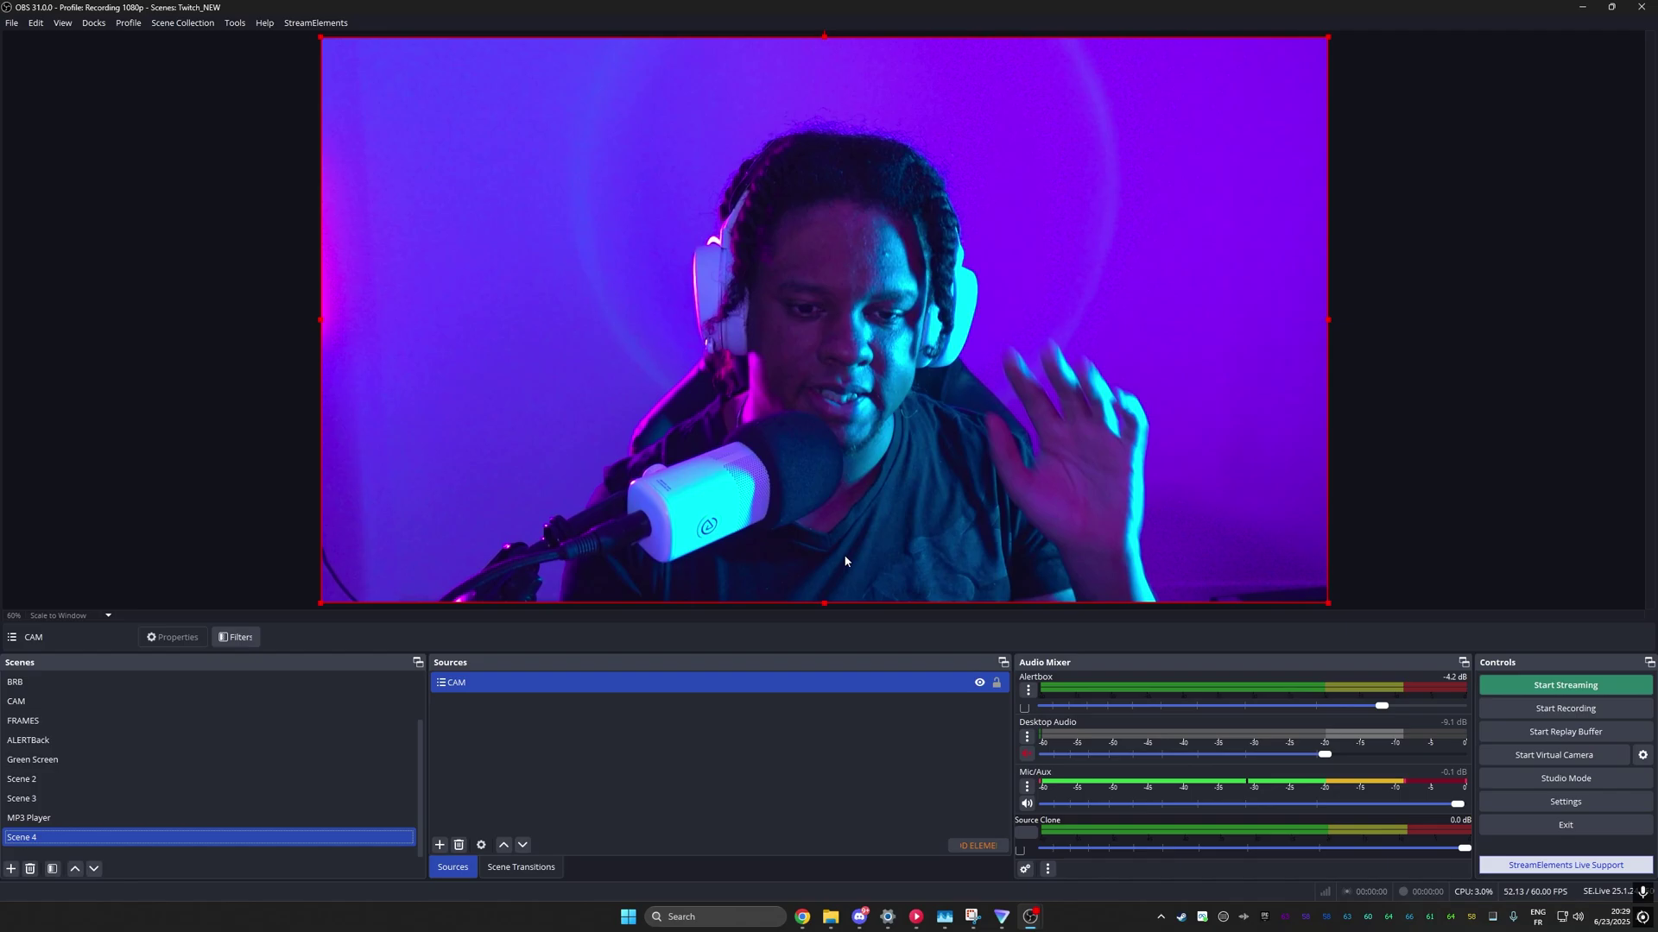
pyautogui.click(24, 834)
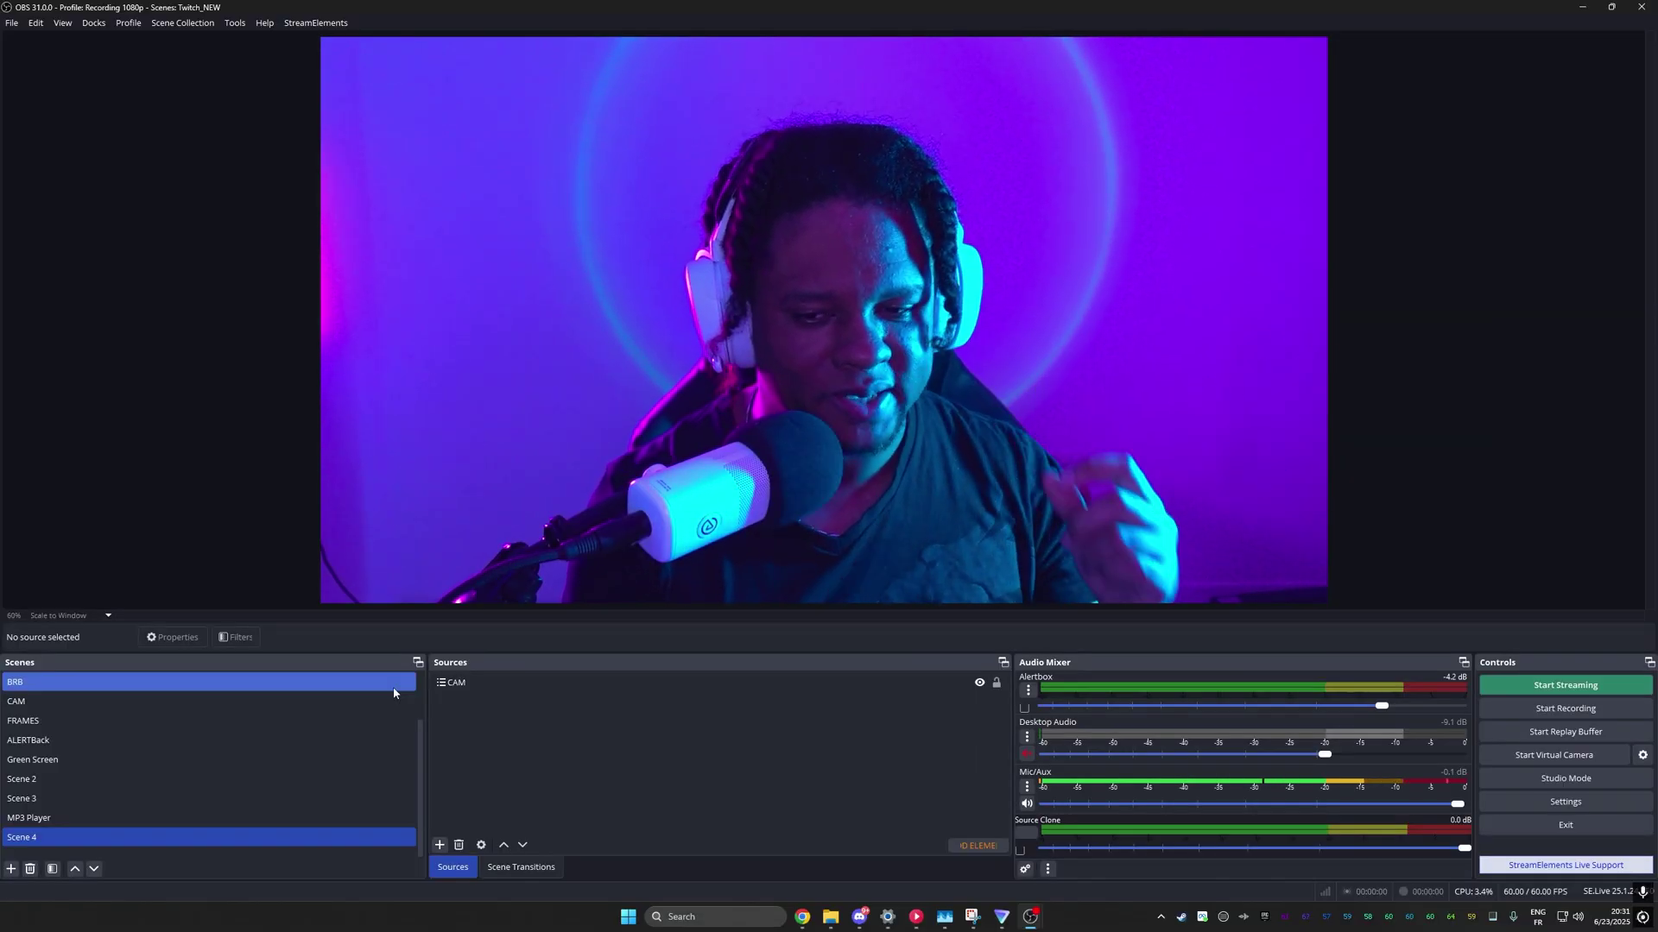
# Step: Add a new color source named lg_mask above CAM in Scene 4
pyautogui.click(440, 846)
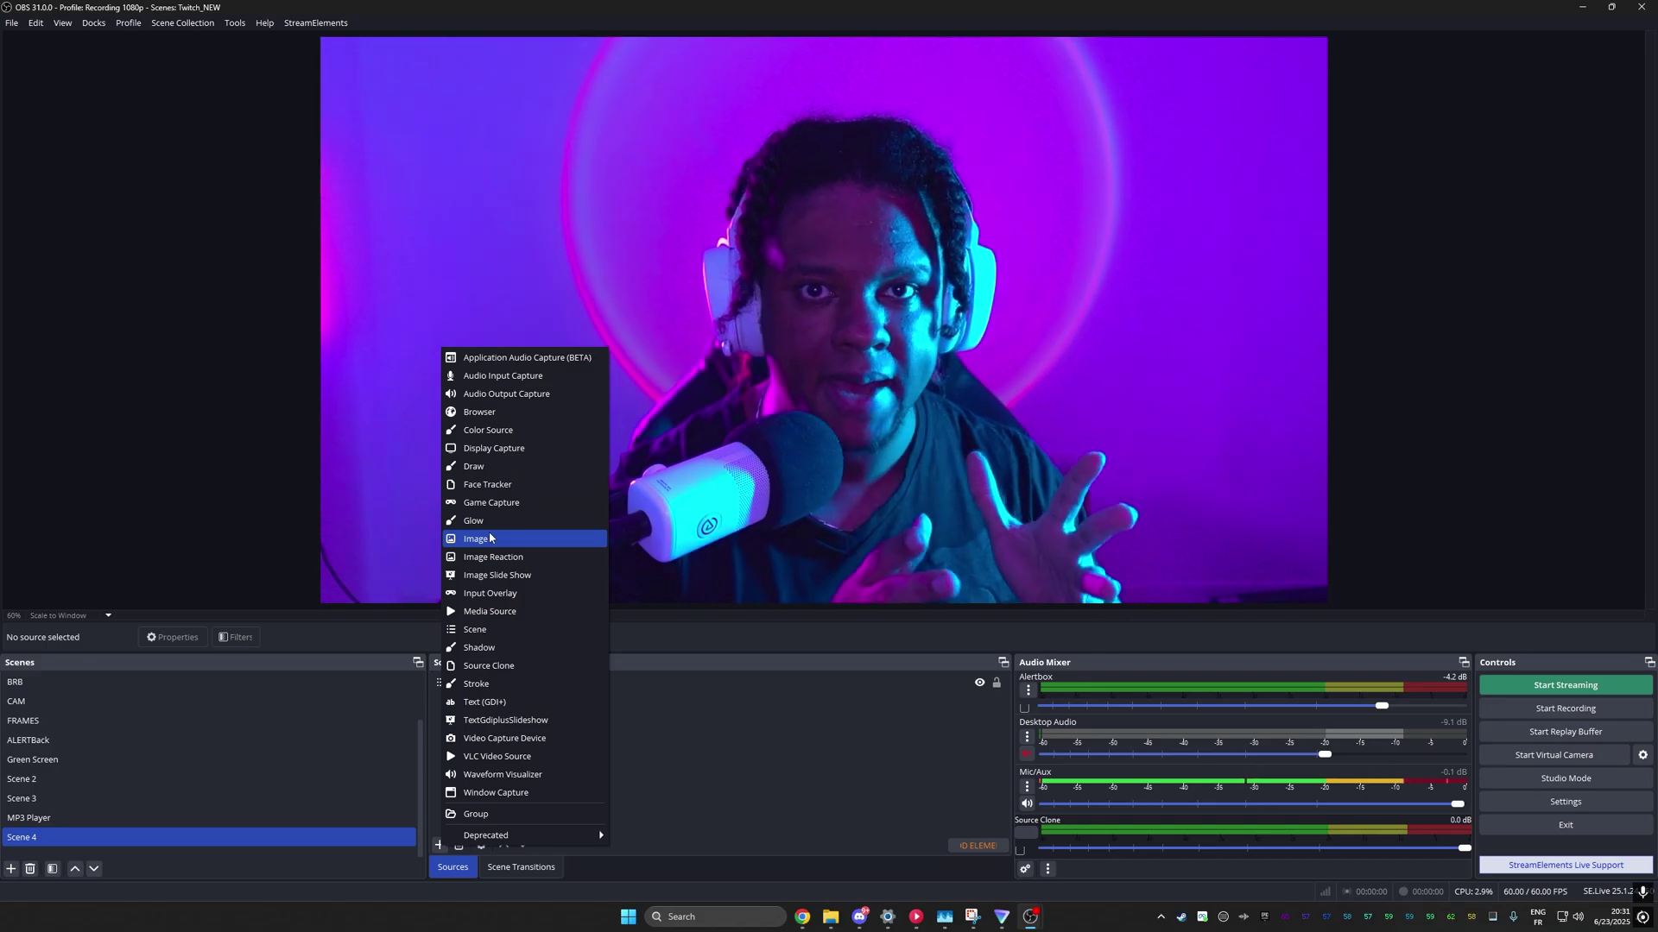
pyautogui.click(487, 430)
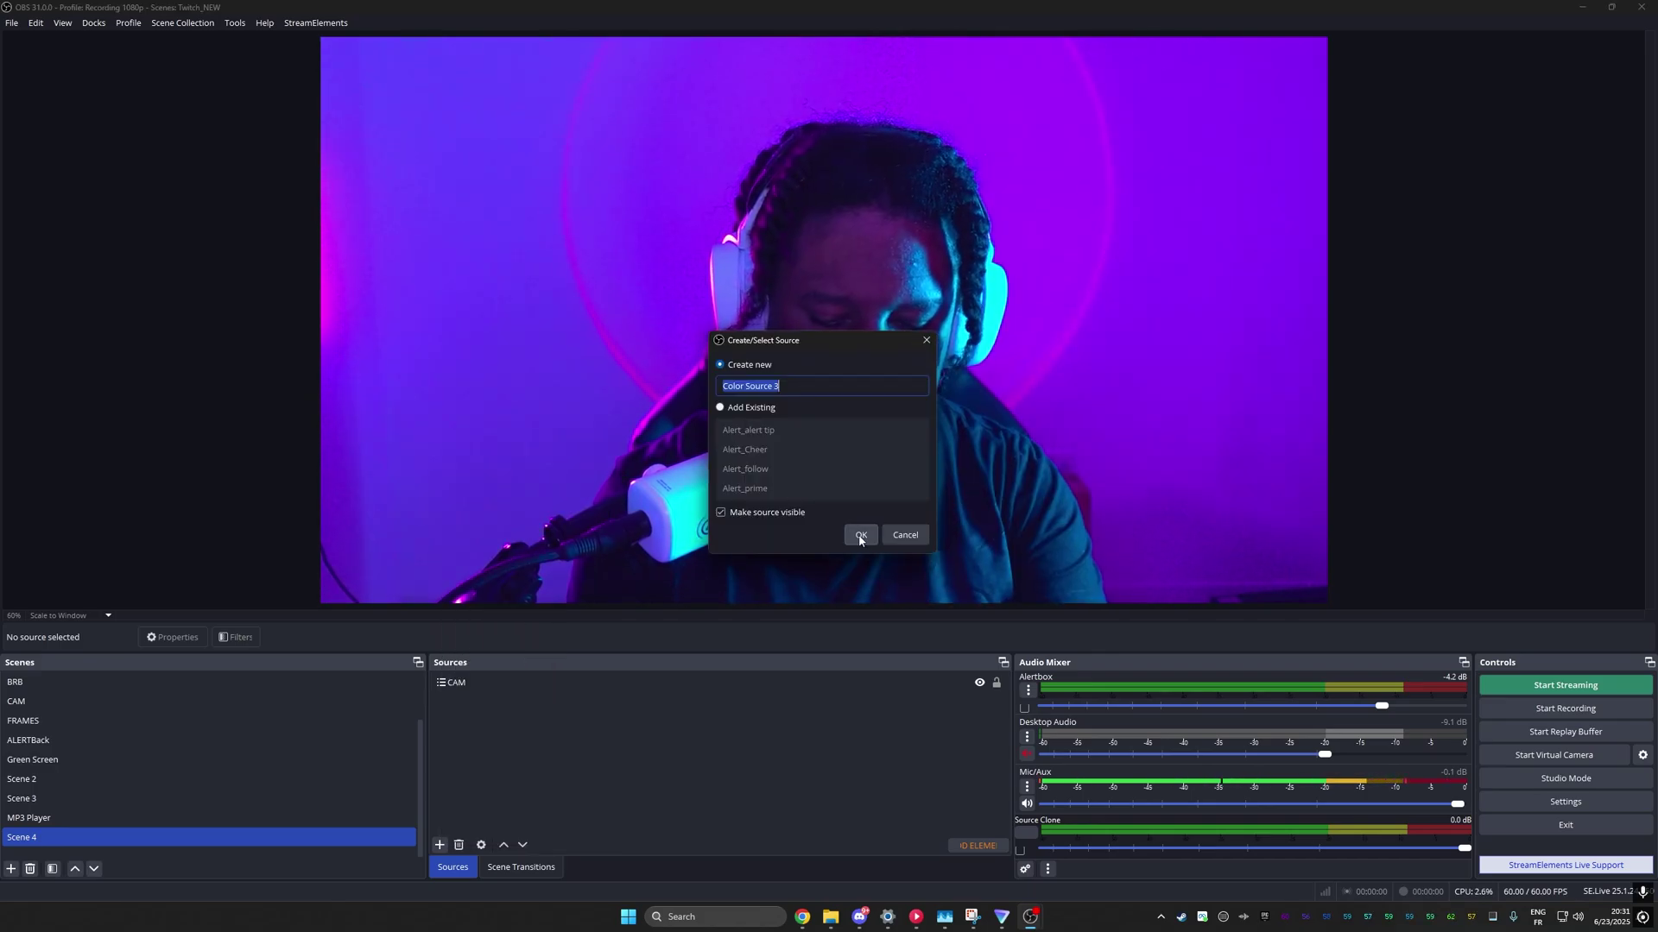
pyautogui.click(861, 535)
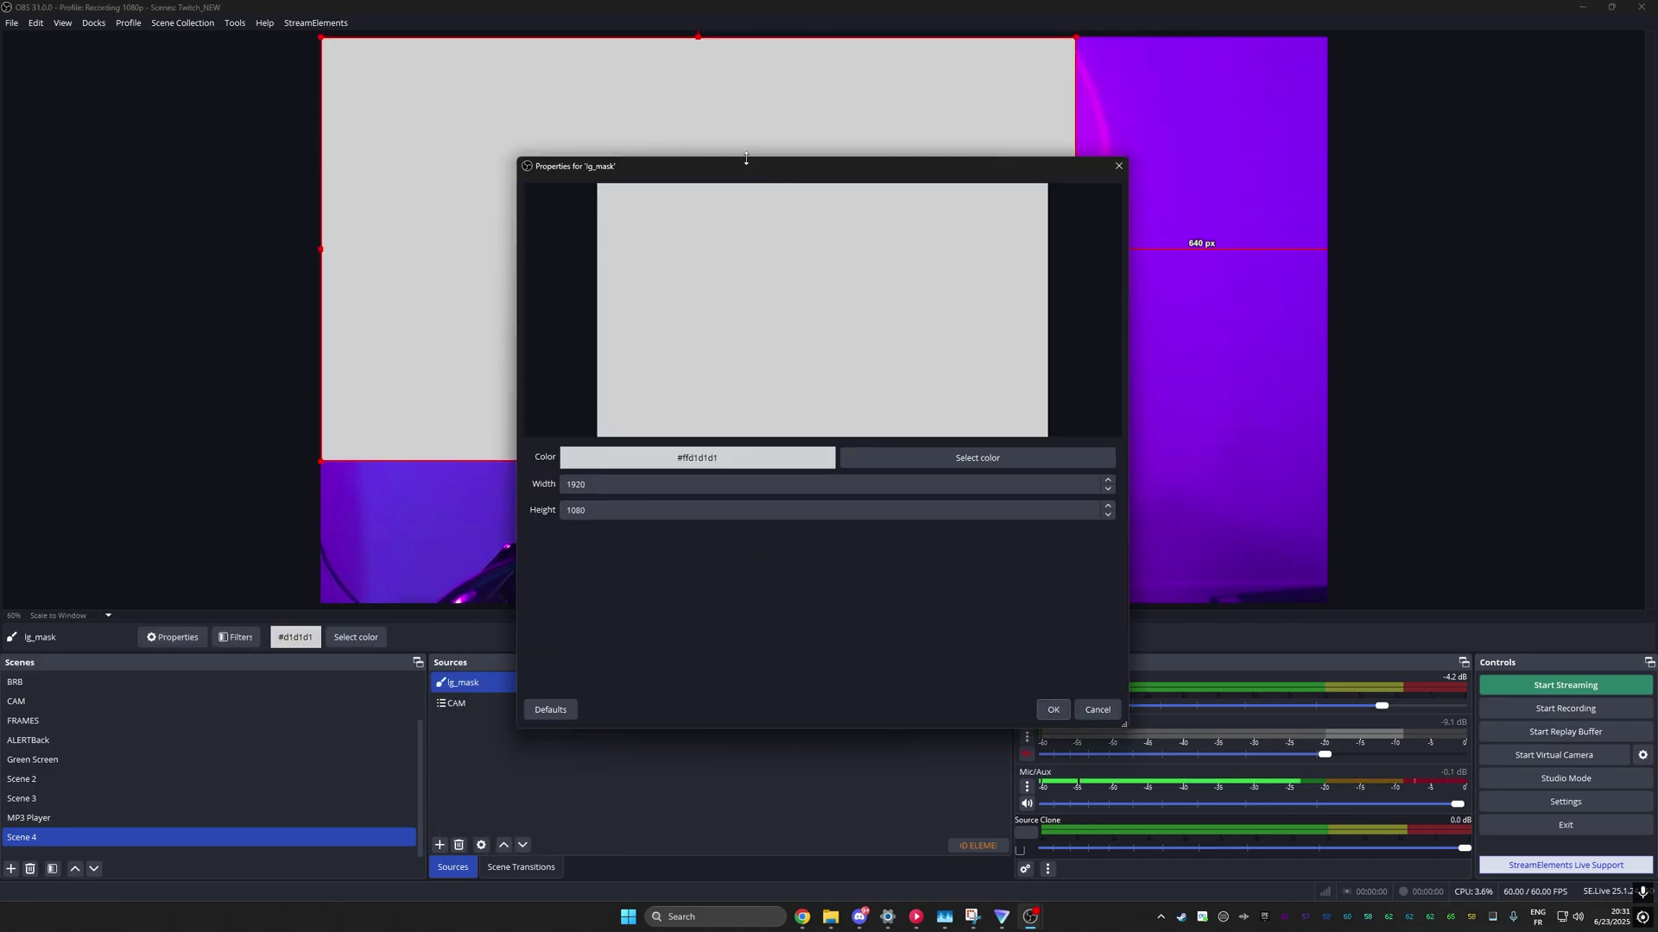
# Step: Set the lg_mask color to white (#ffffff) and centre the source on the canvas
pyautogui.moveTo(776, 163); pyautogui.dragTo(934, 161)
pyautogui.click(1137, 459)
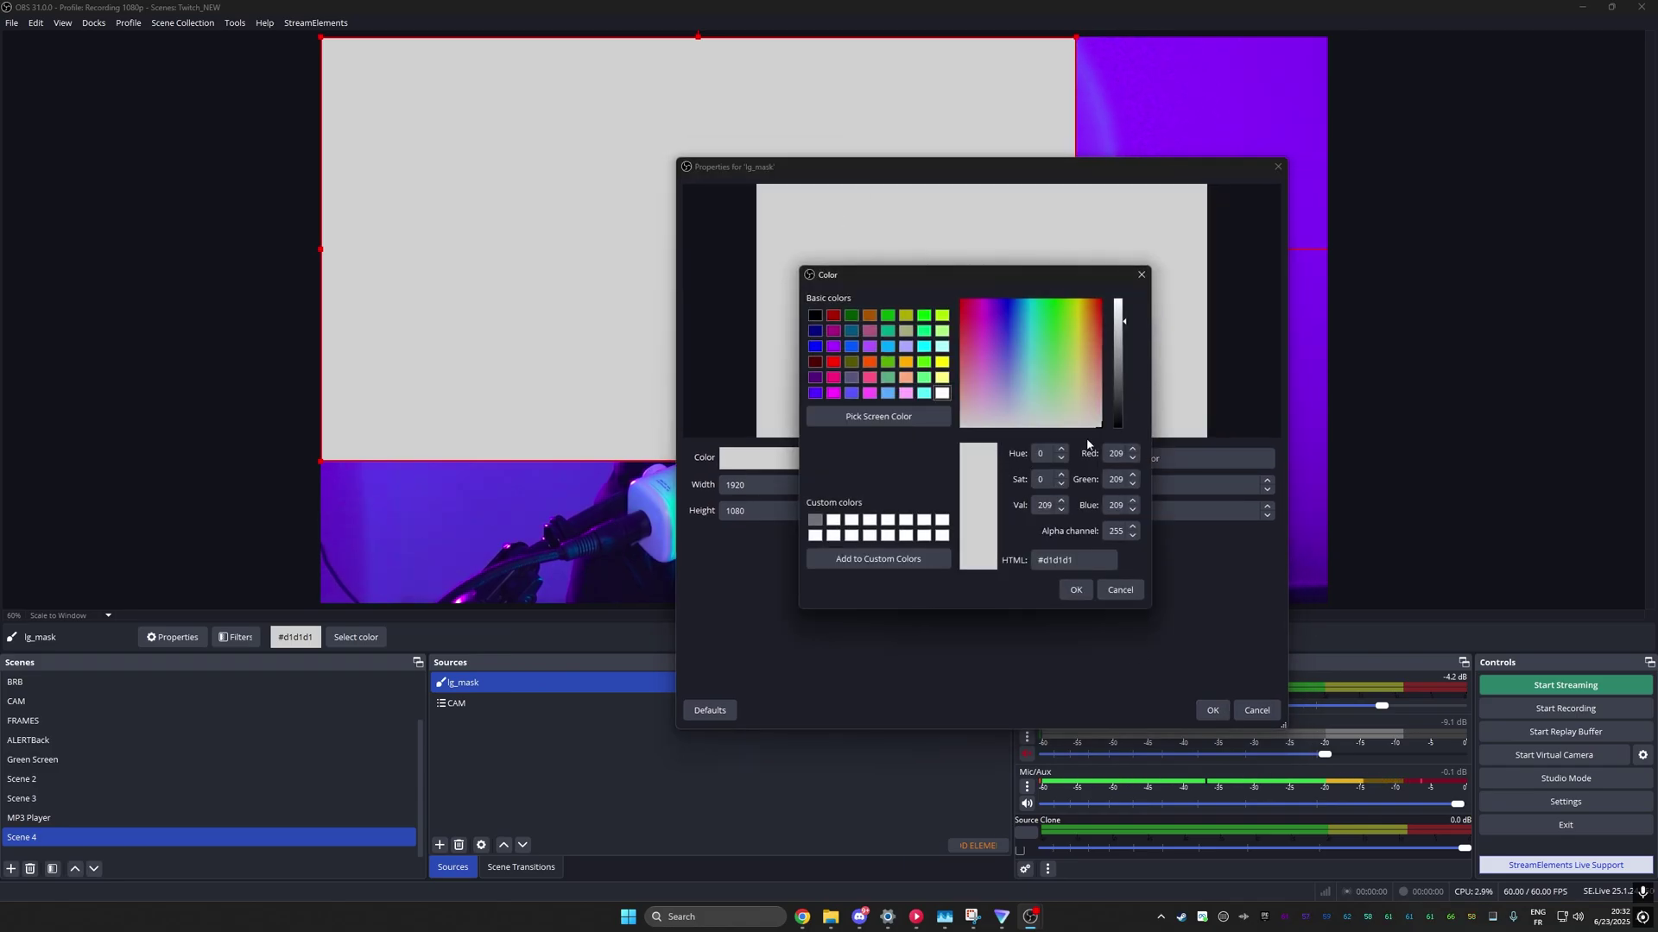
pyautogui.click(1076, 590)
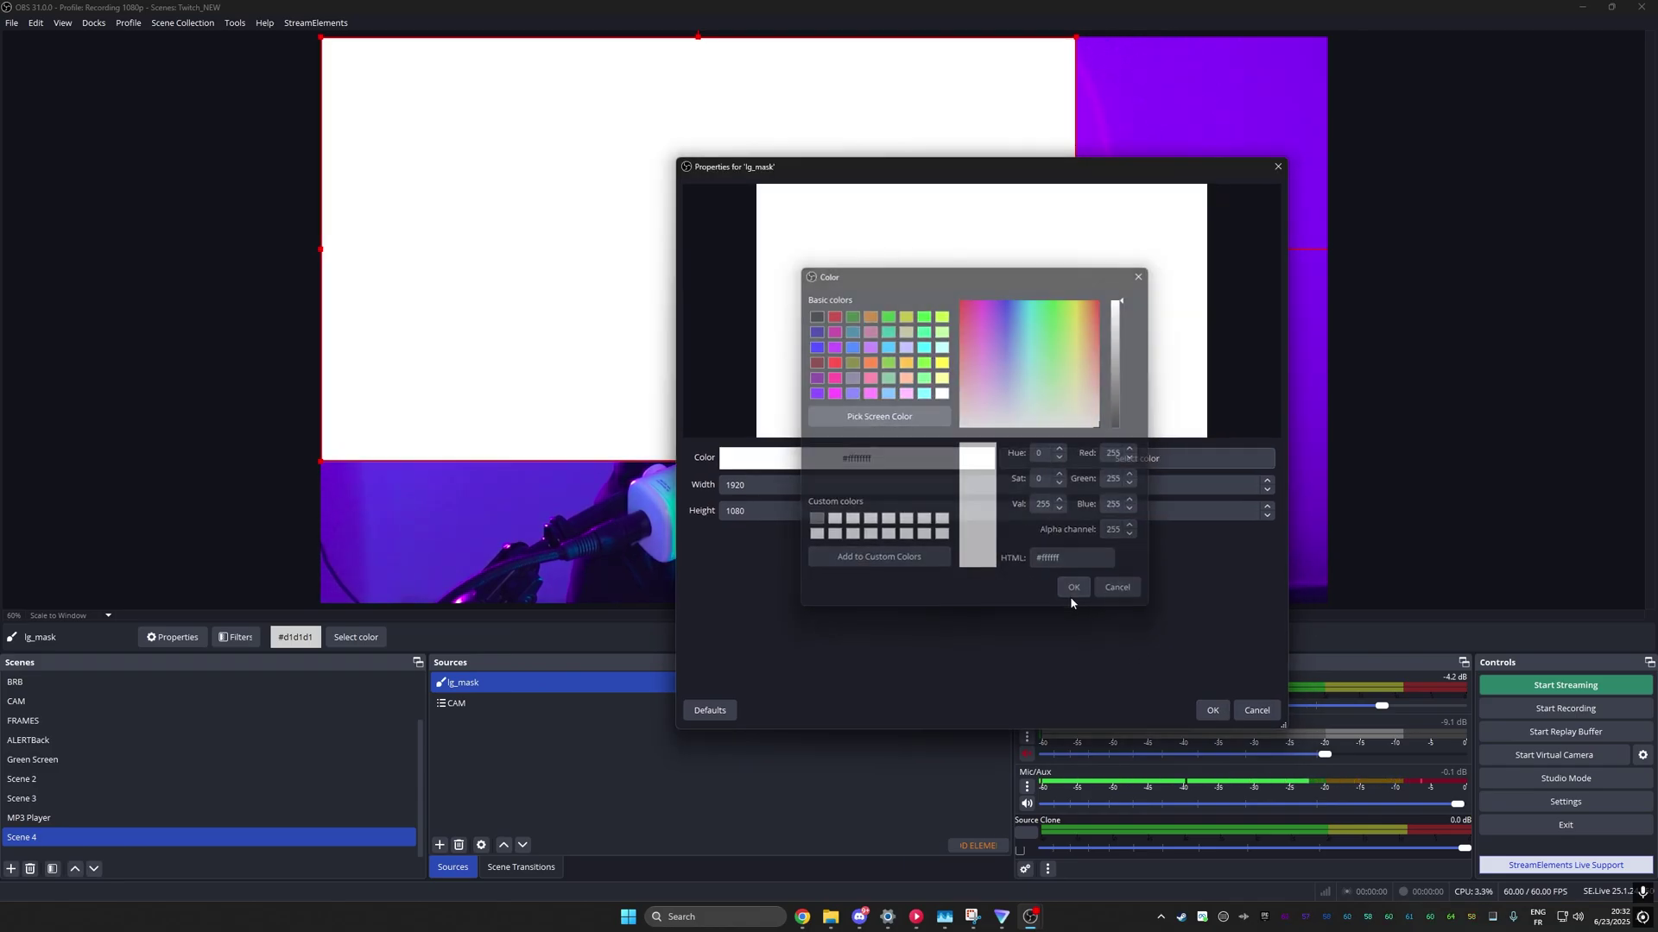
pyautogui.press('Return')
pyautogui.hotkey('ctrl', 'd')
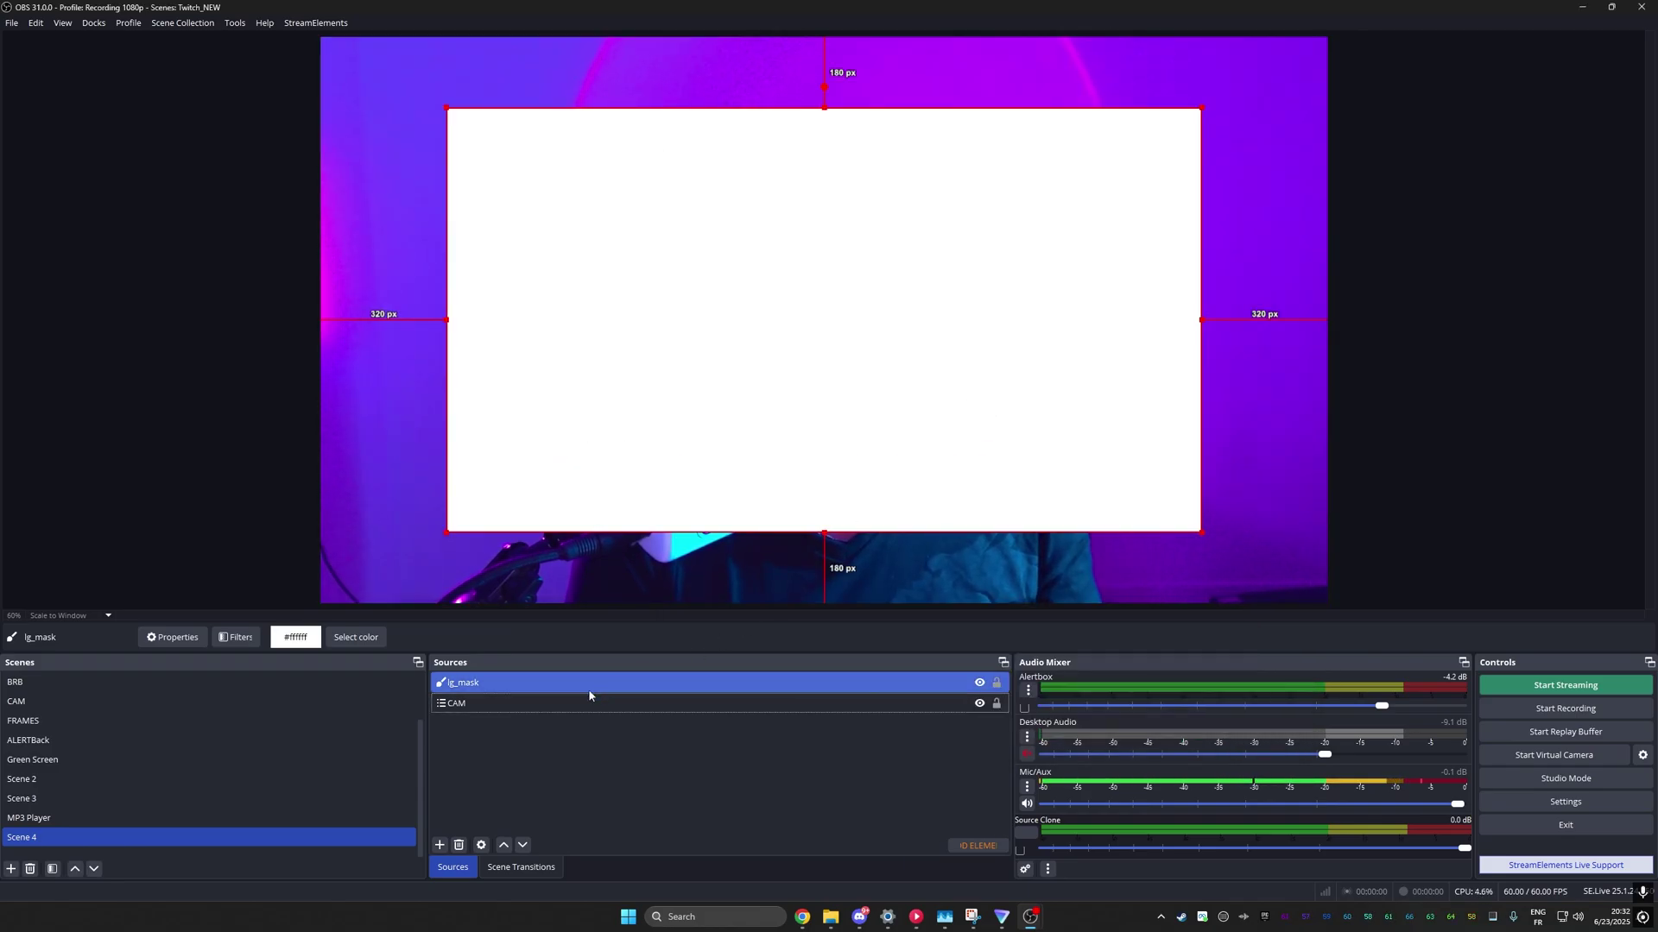
# Step: Add an Advanced Mask effect filter with its default name to lg_mask
pyautogui.click(252, 643)
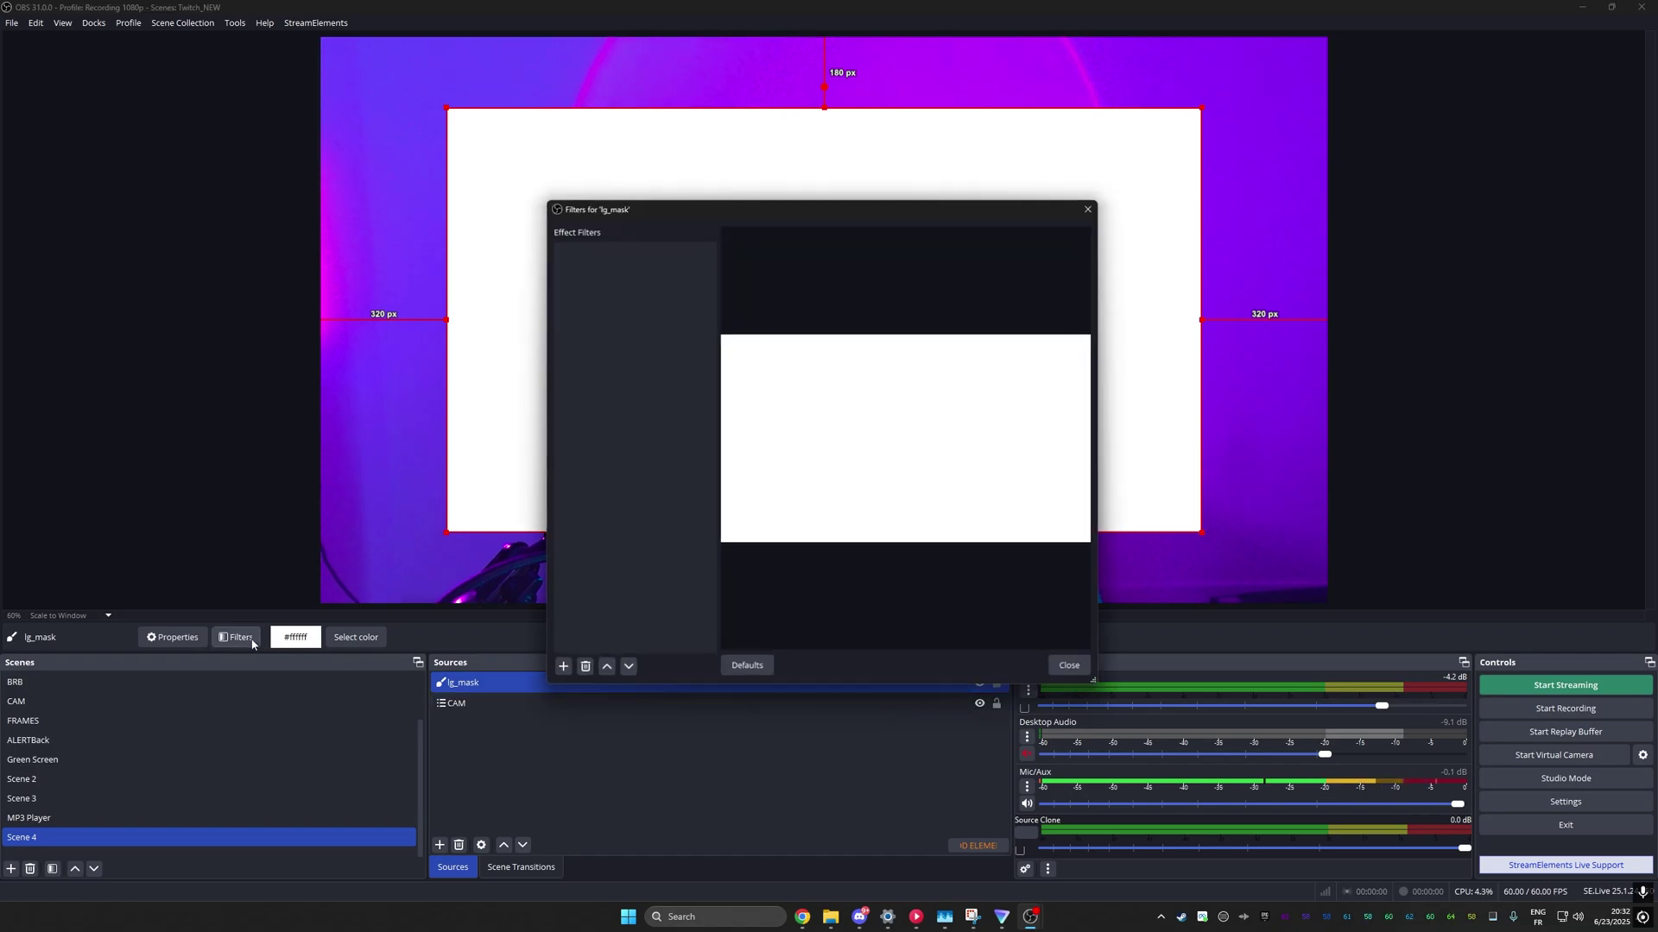
pyautogui.click(559, 670)
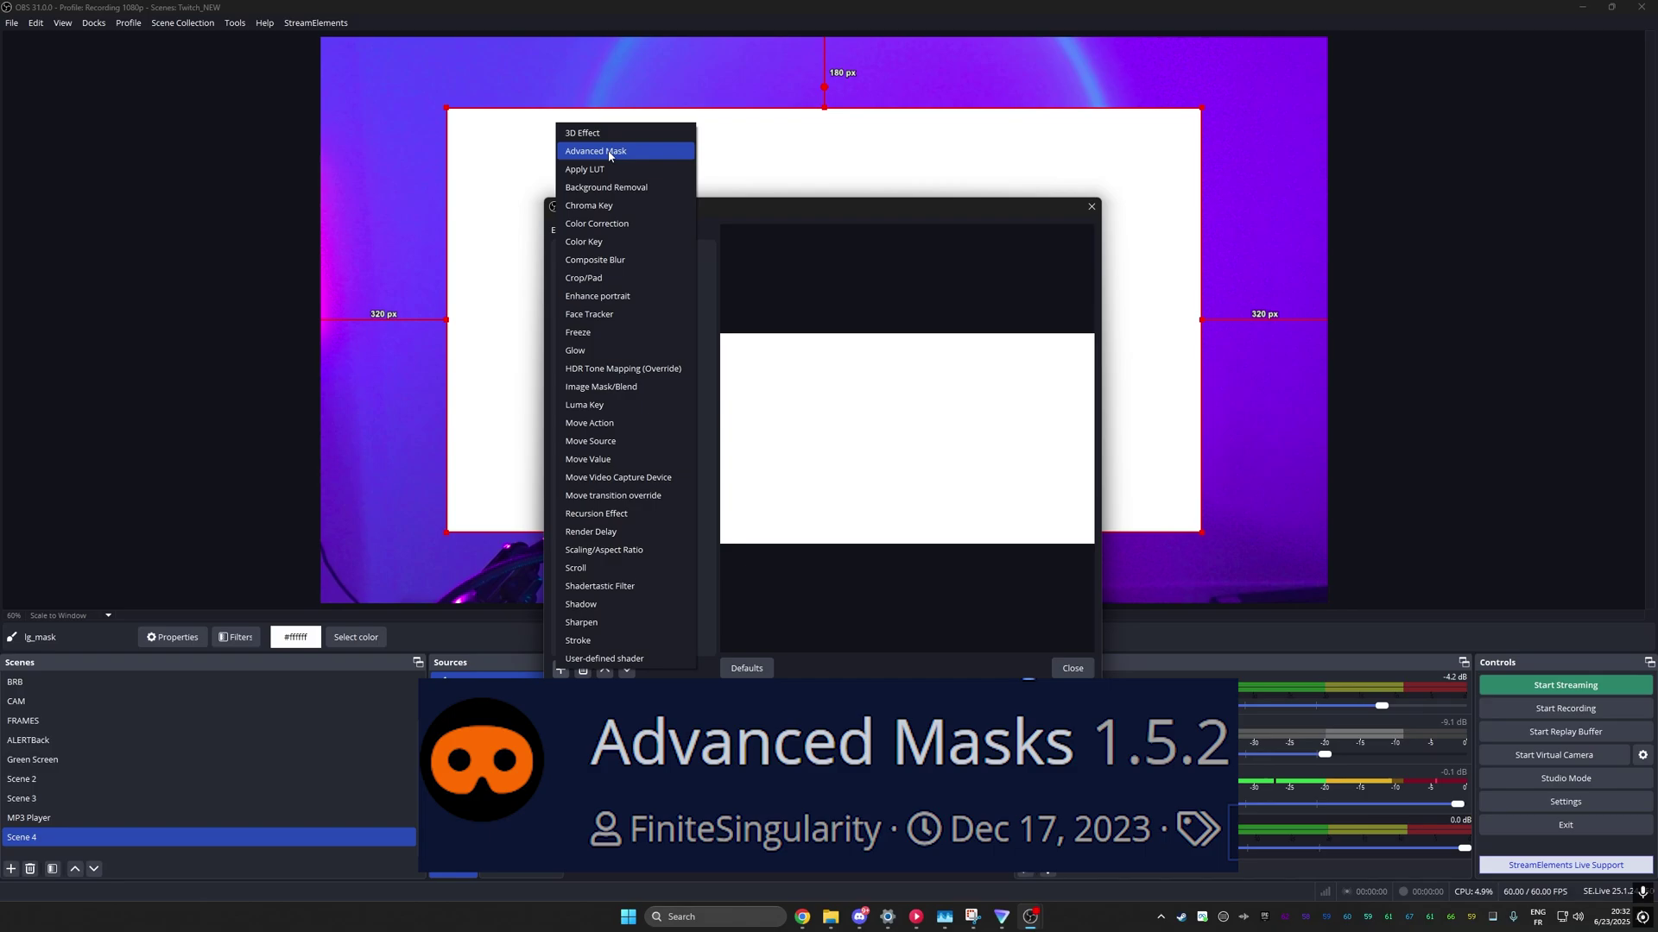
pyautogui.click(610, 153)
pyautogui.click(790, 468)
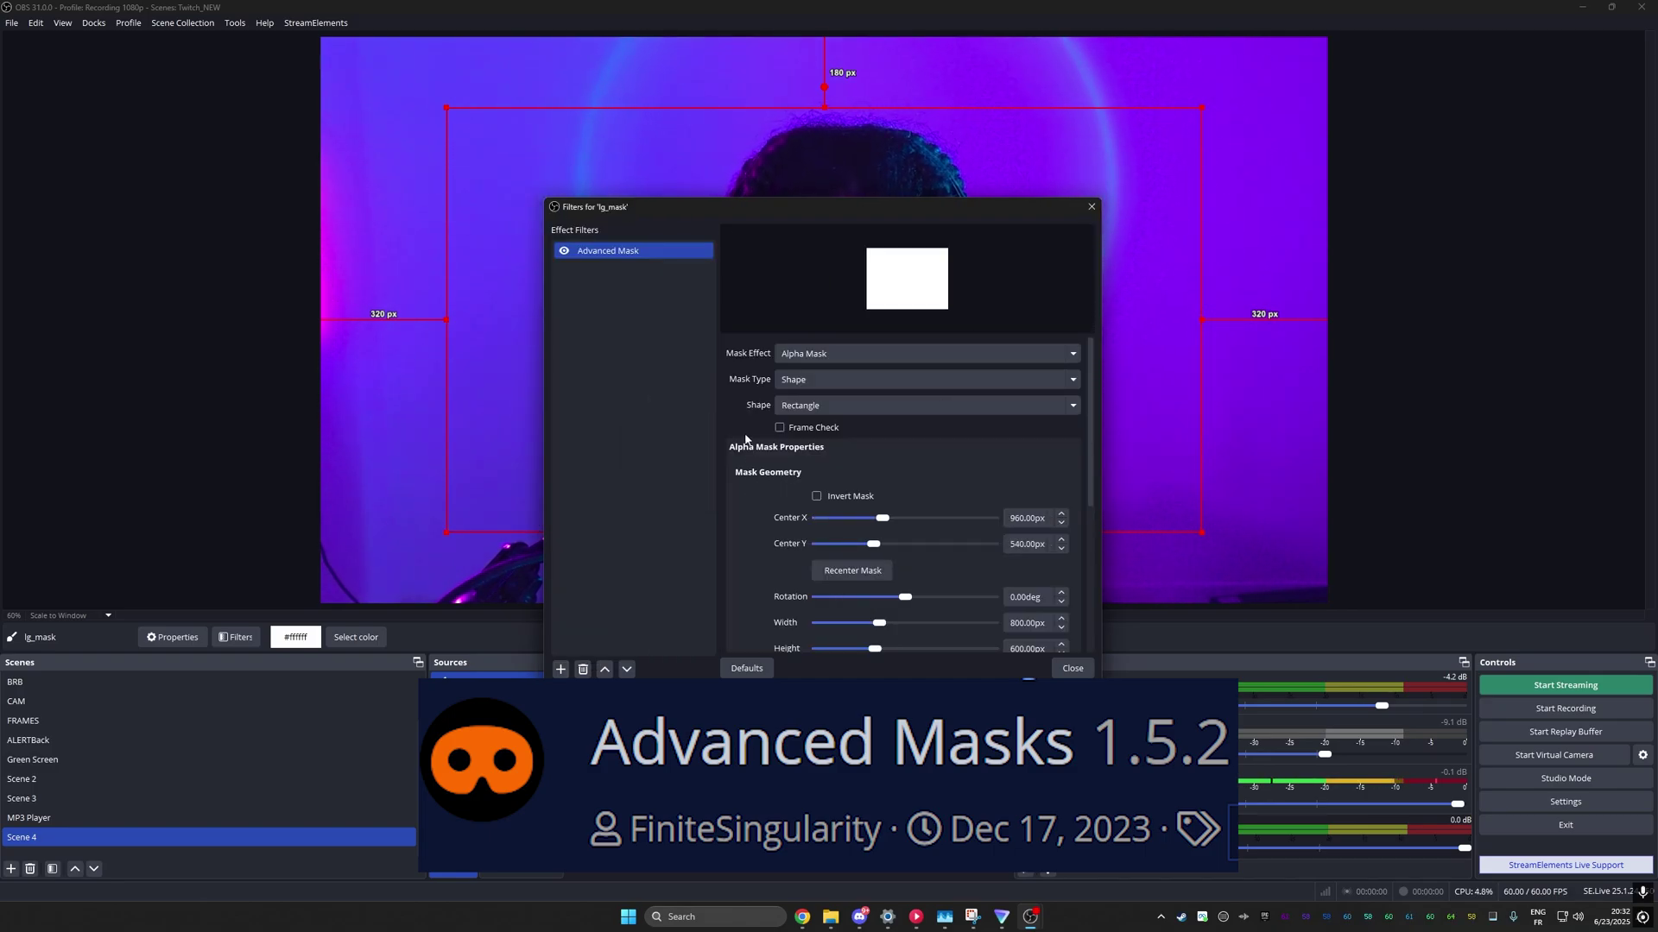
# Step: Shape the rectangle mask on lg_mask with a width of about 1793 px and a uniform corner radius of about 260 px
pyautogui.moveTo(973, 206); pyautogui.dragTo(471, 131)
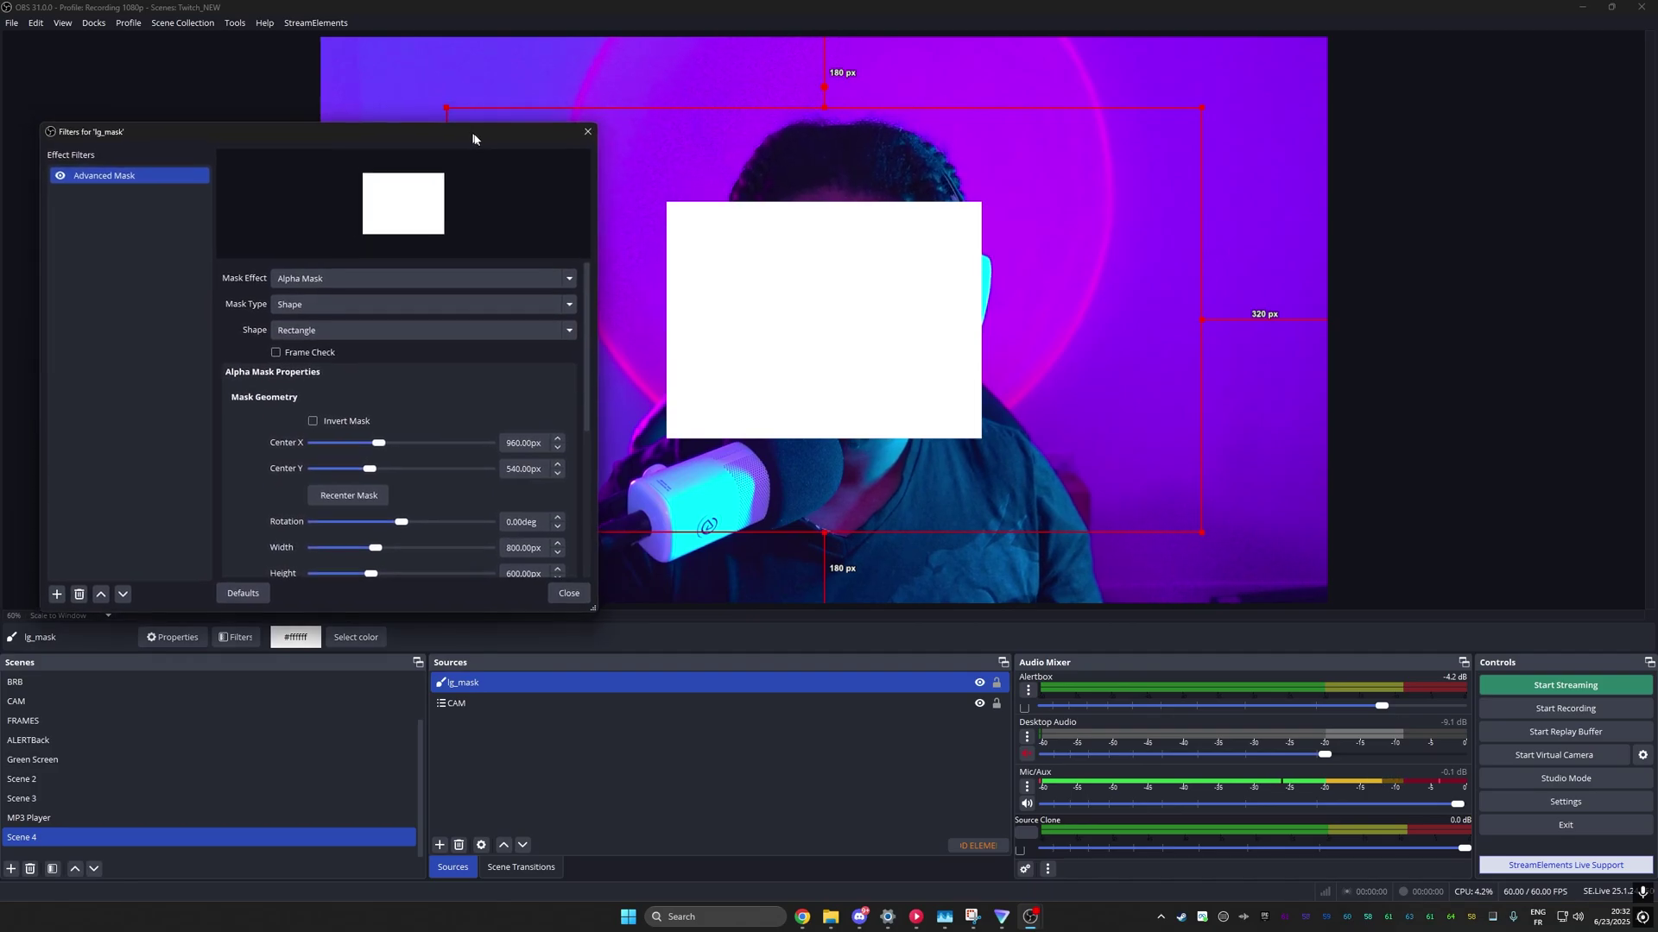
pyautogui.scroll(-3, 259, 481)
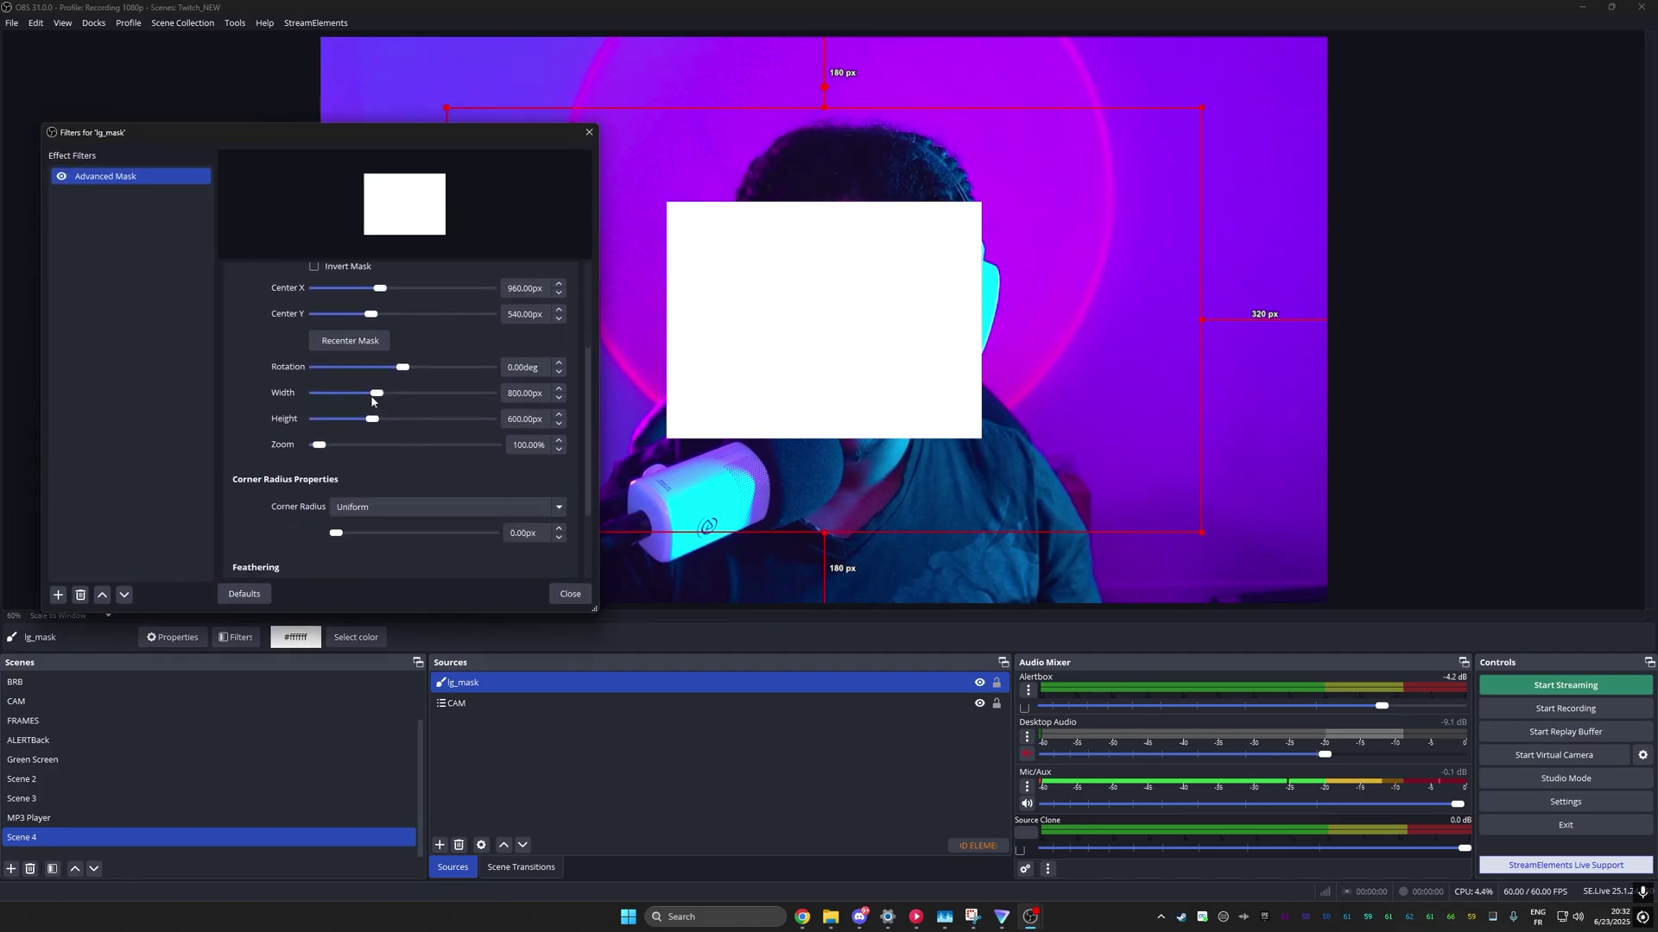
pyautogui.moveTo(377, 397); pyautogui.dragTo(399, 401)
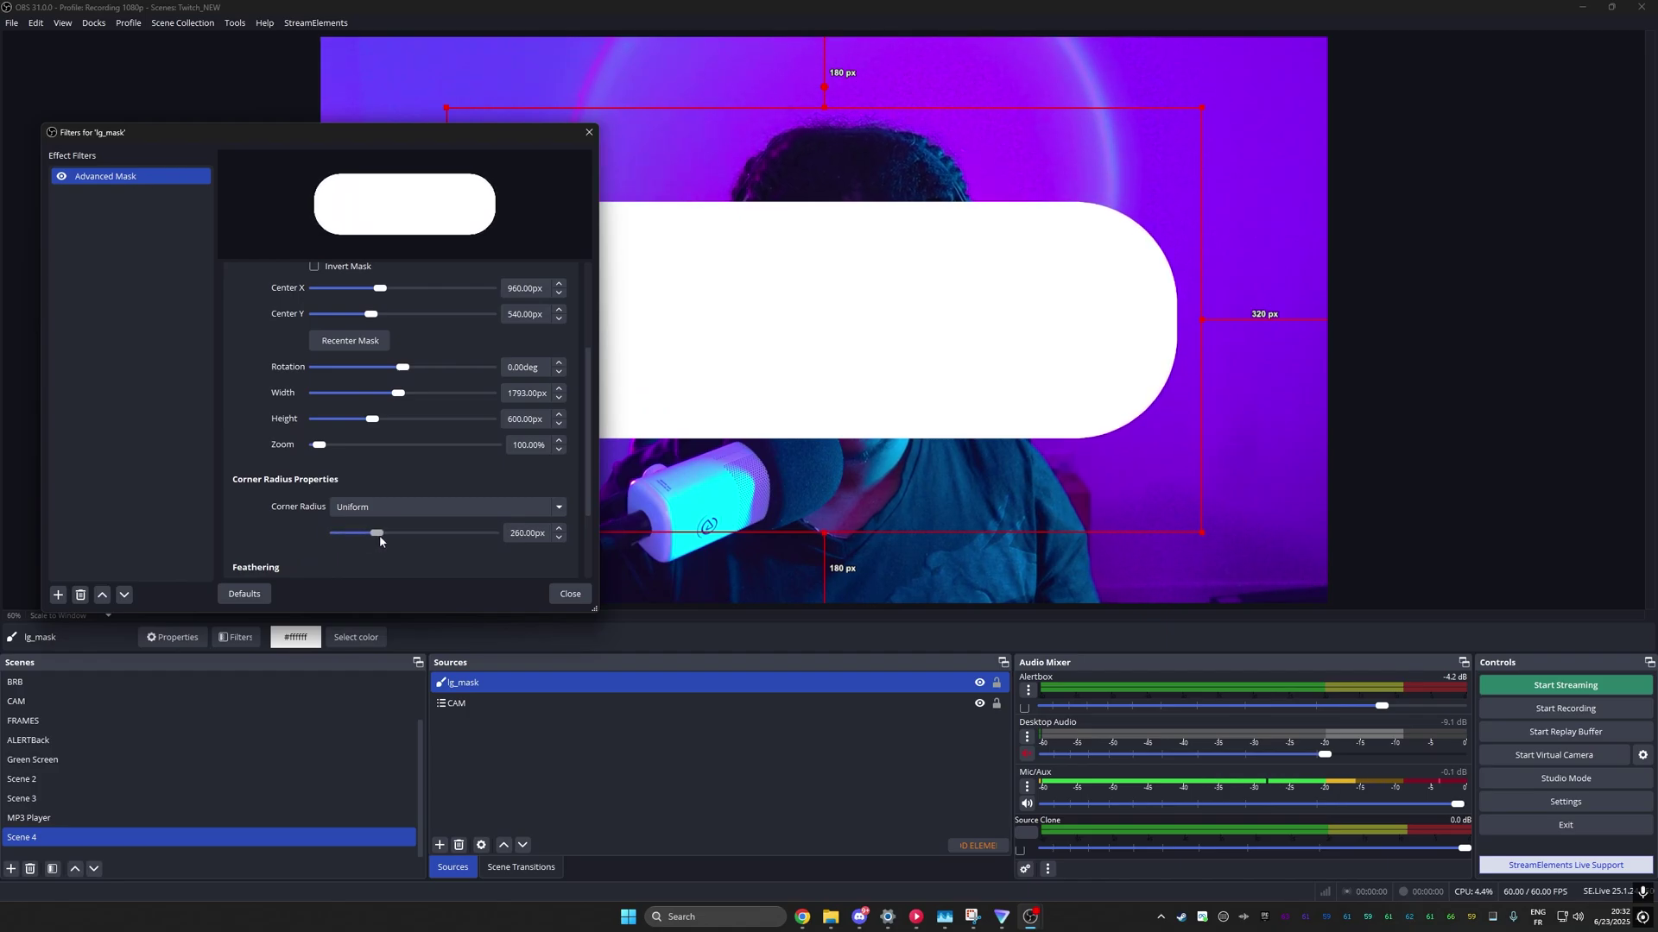
pyautogui.click(570, 594)
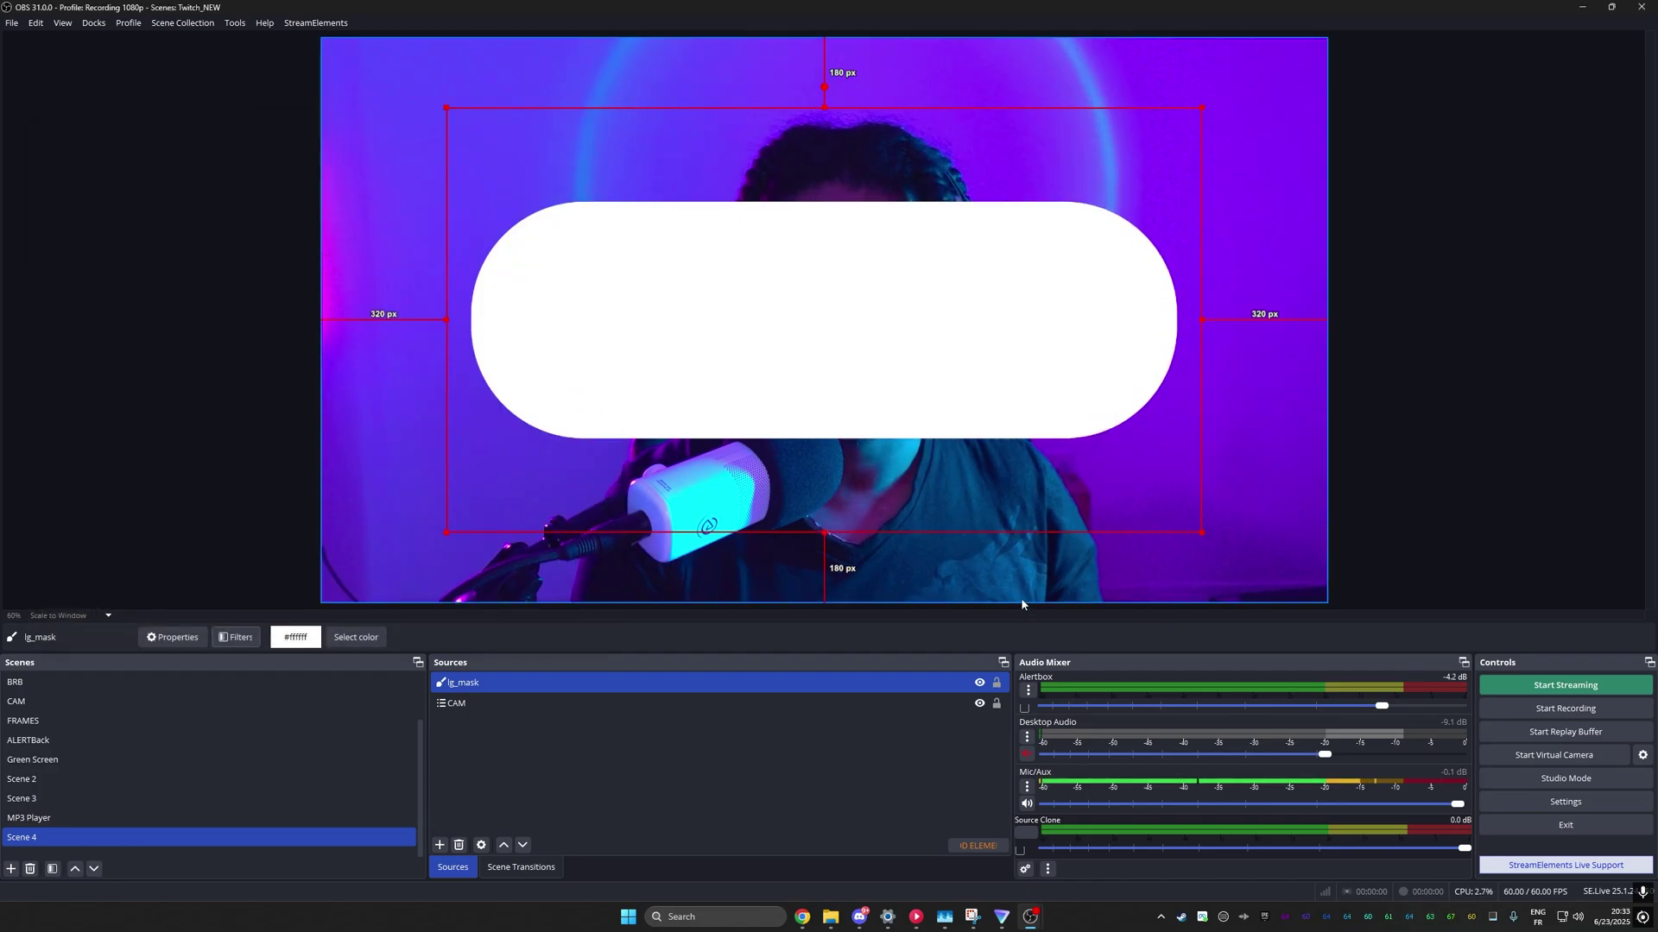
# Step: Hide the lg_mask source and add a new Source Clone named lg_cam1
pyautogui.click(981, 684)
pyautogui.keyDown('ctrl'); pyautogui.click(913, 698); pyautogui.keyUp('ctrl')
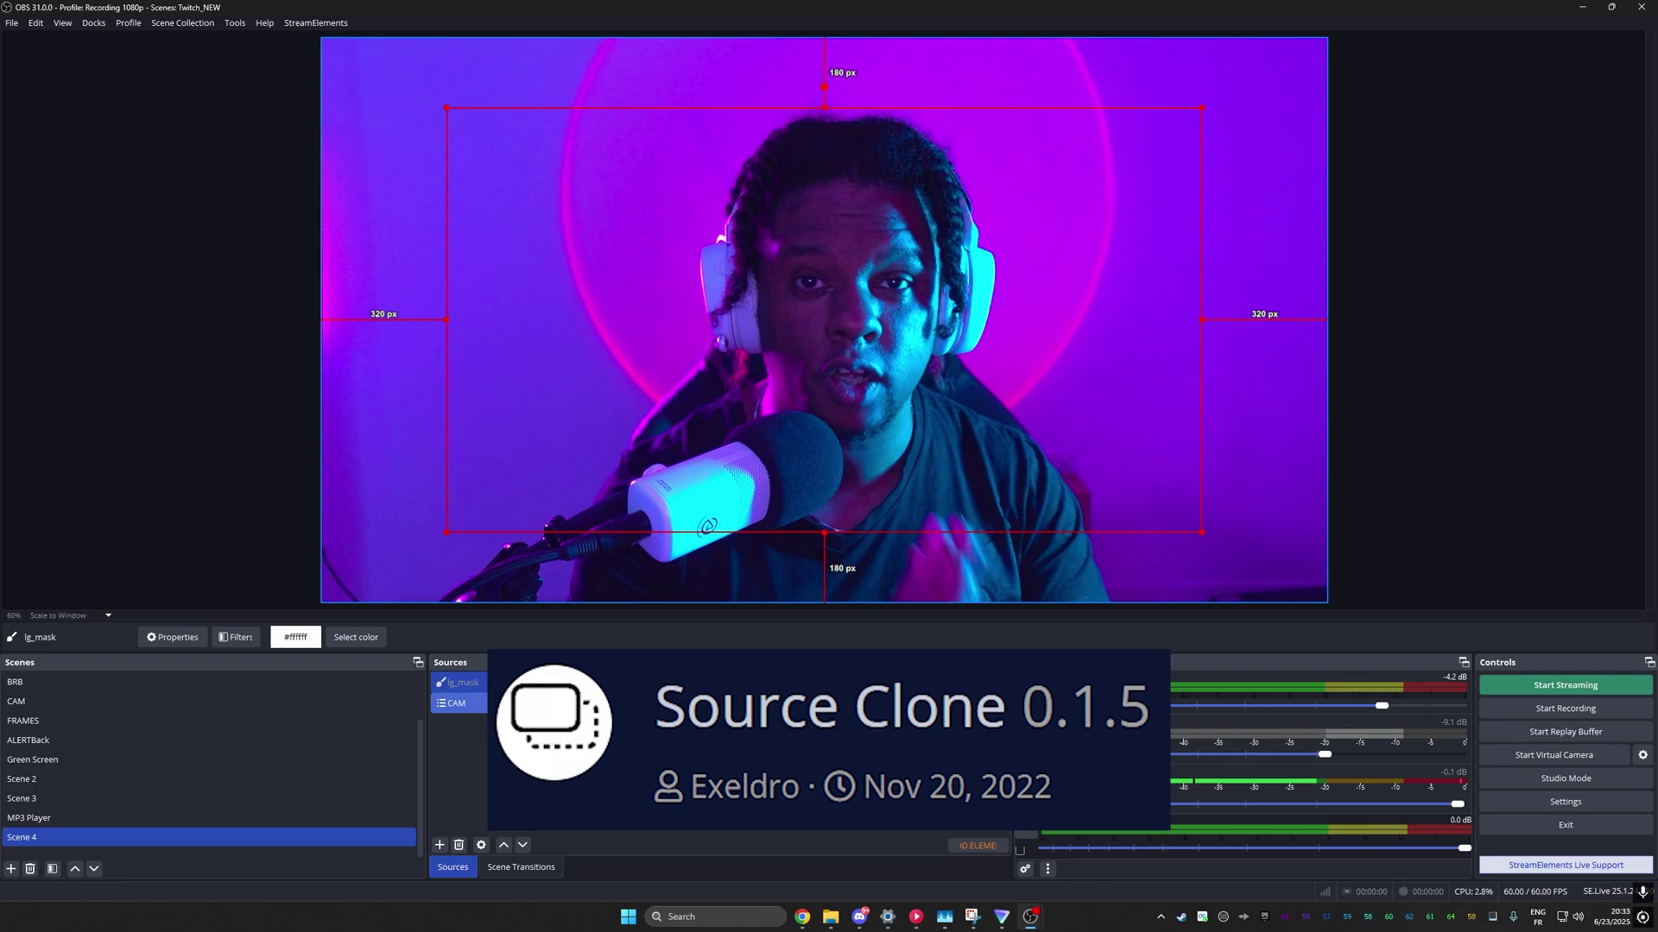
pyautogui.click(439, 845)
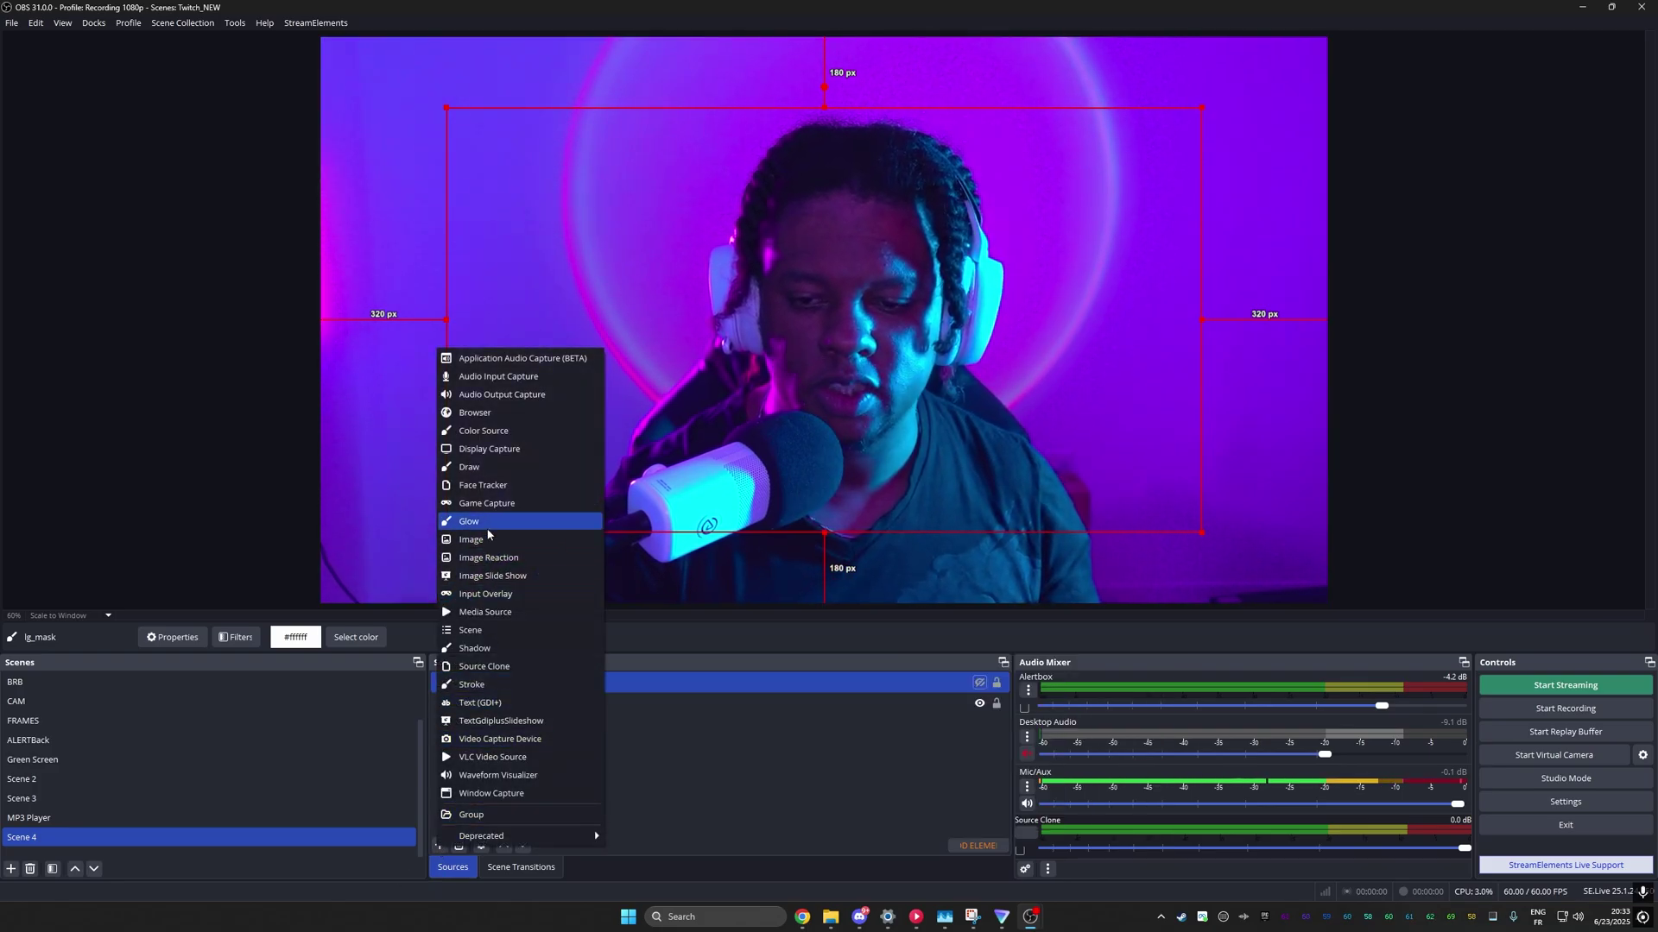
pyautogui.click(483, 665)
pyautogui.write('lg_cam1')
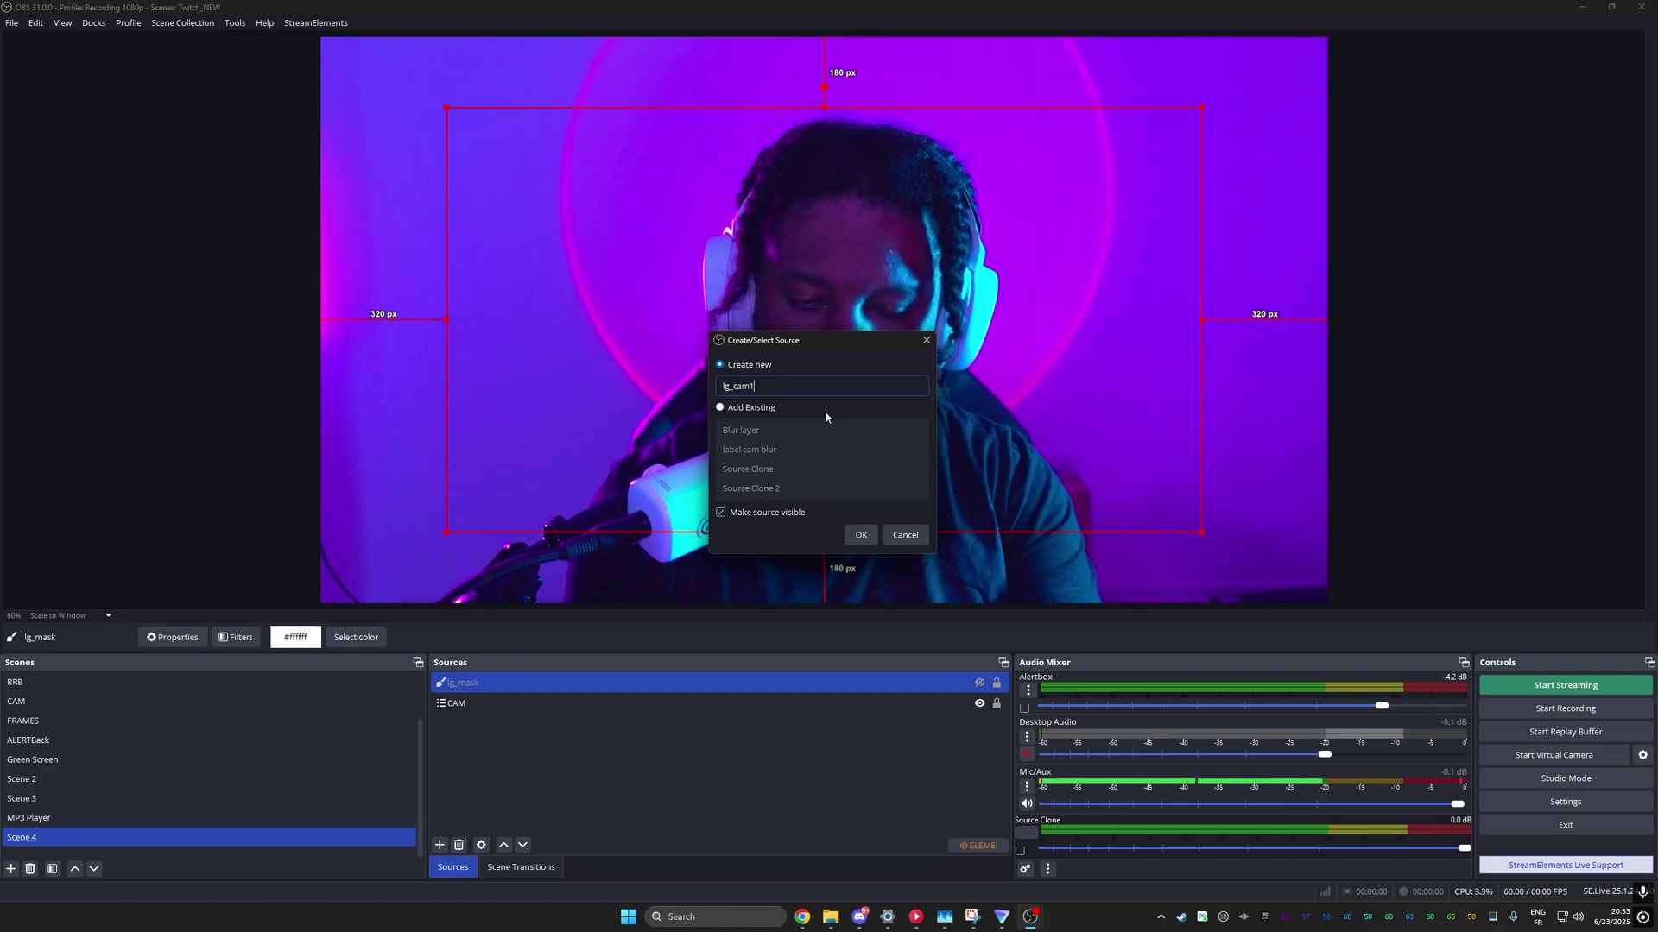
pyautogui.press('Return')
# Step: Set lg_cam1 to clone the CAM source and check the clone by toggling its visibility
pyautogui.click(1084, 483)
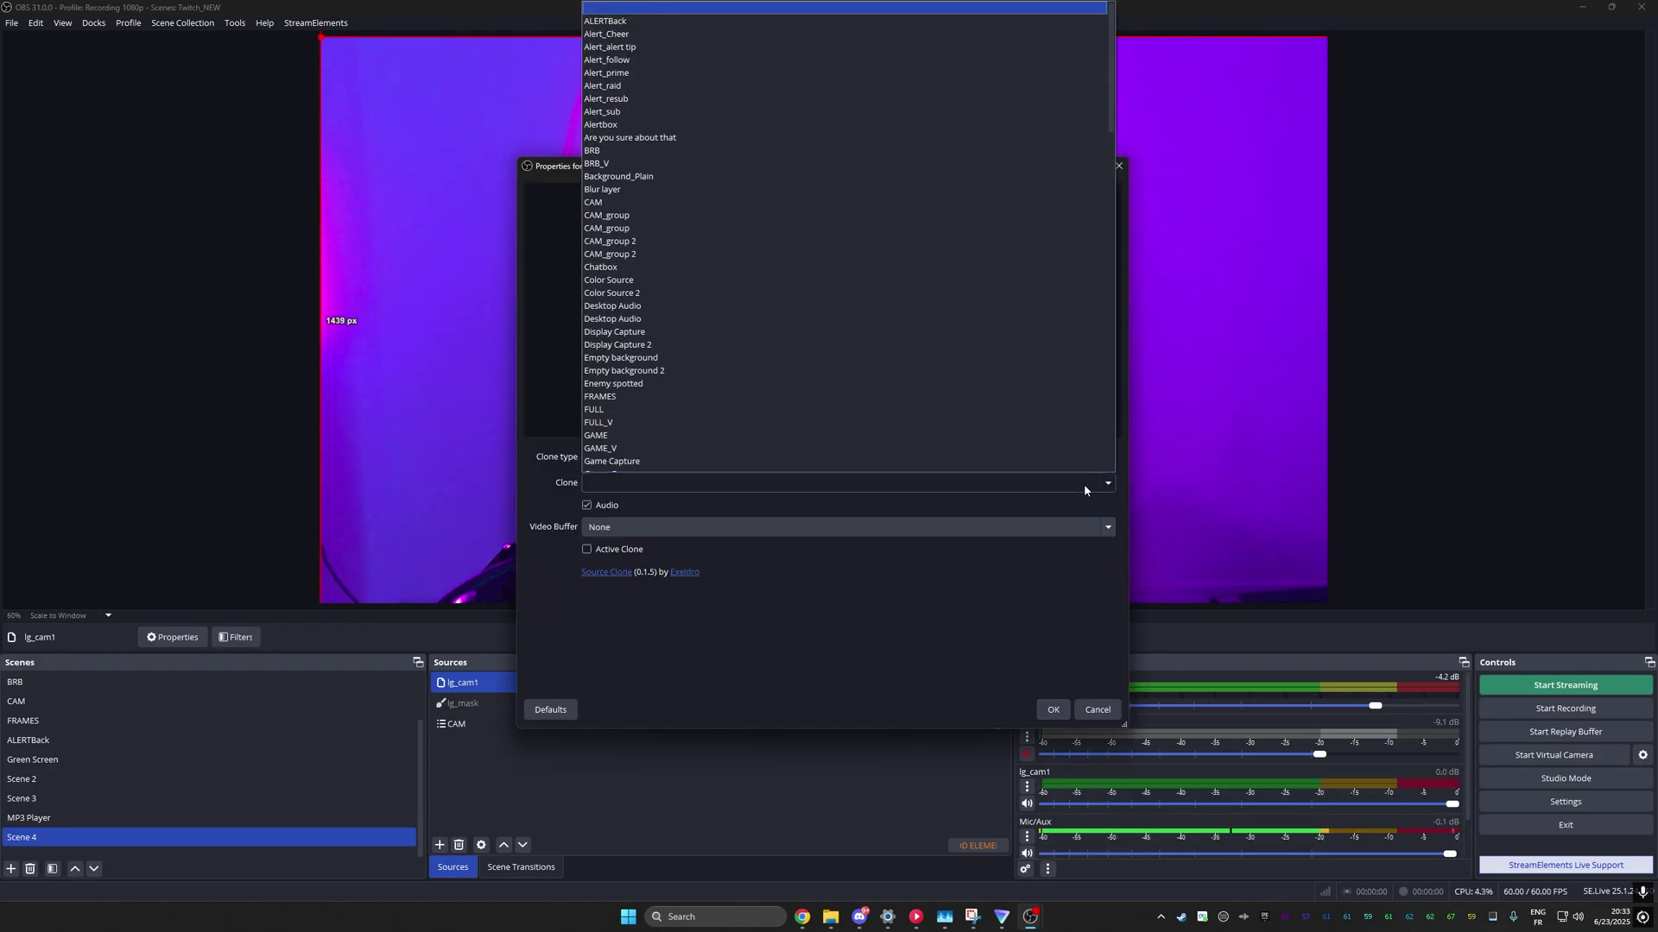
pyautogui.click(743, 163)
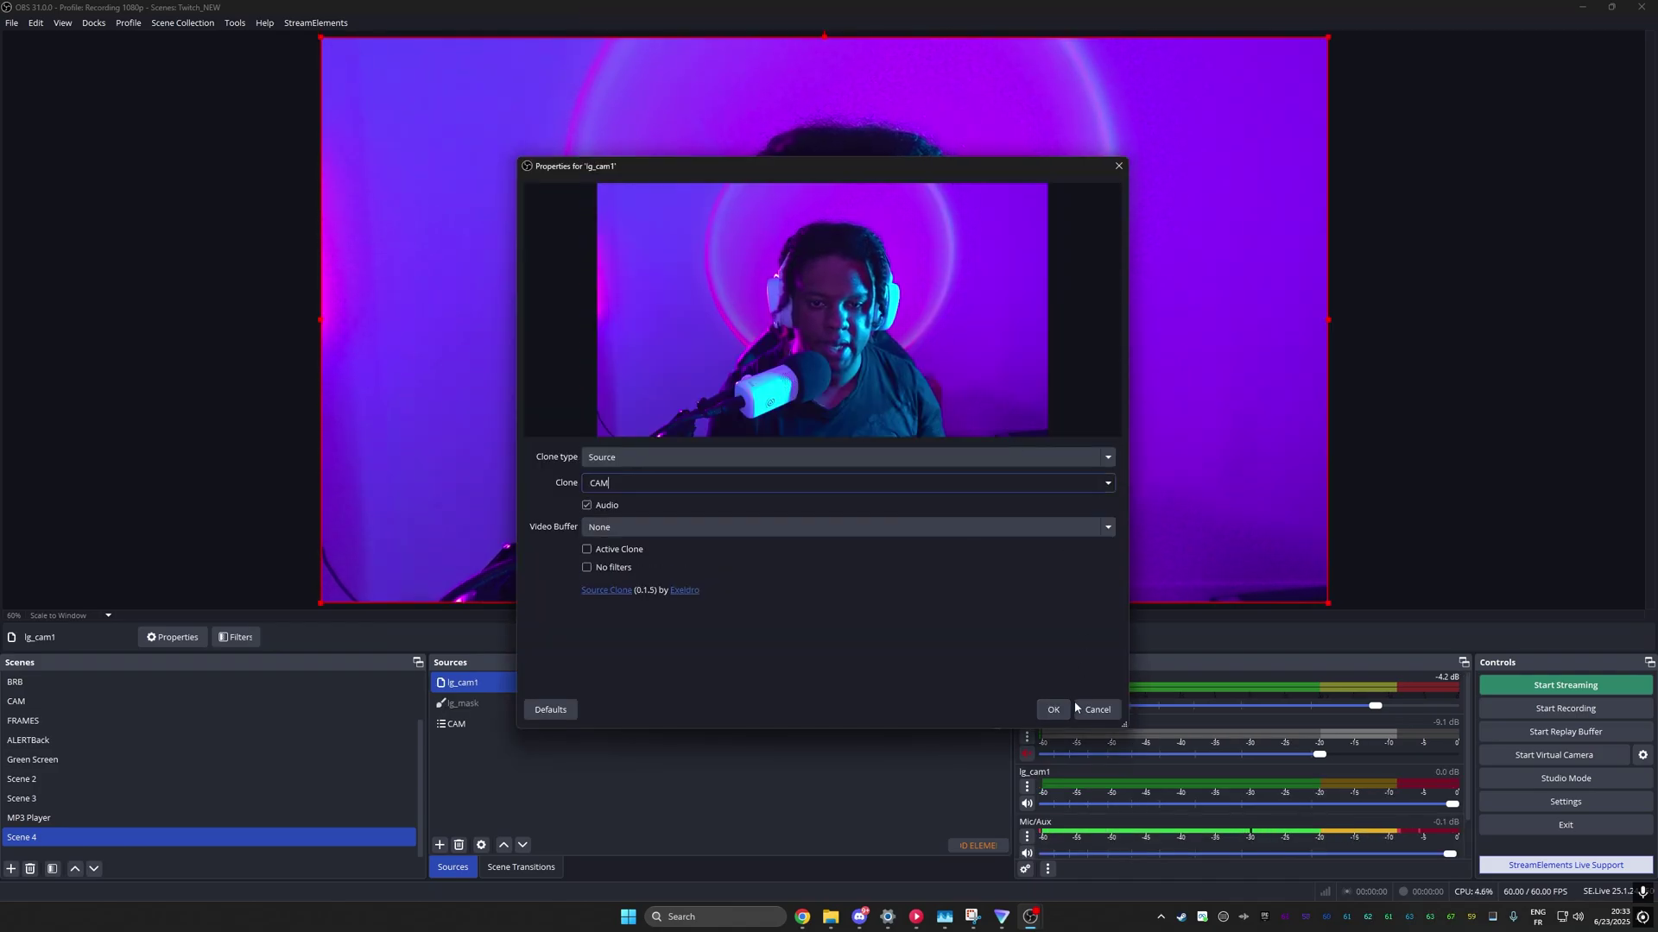
pyautogui.click(1052, 709)
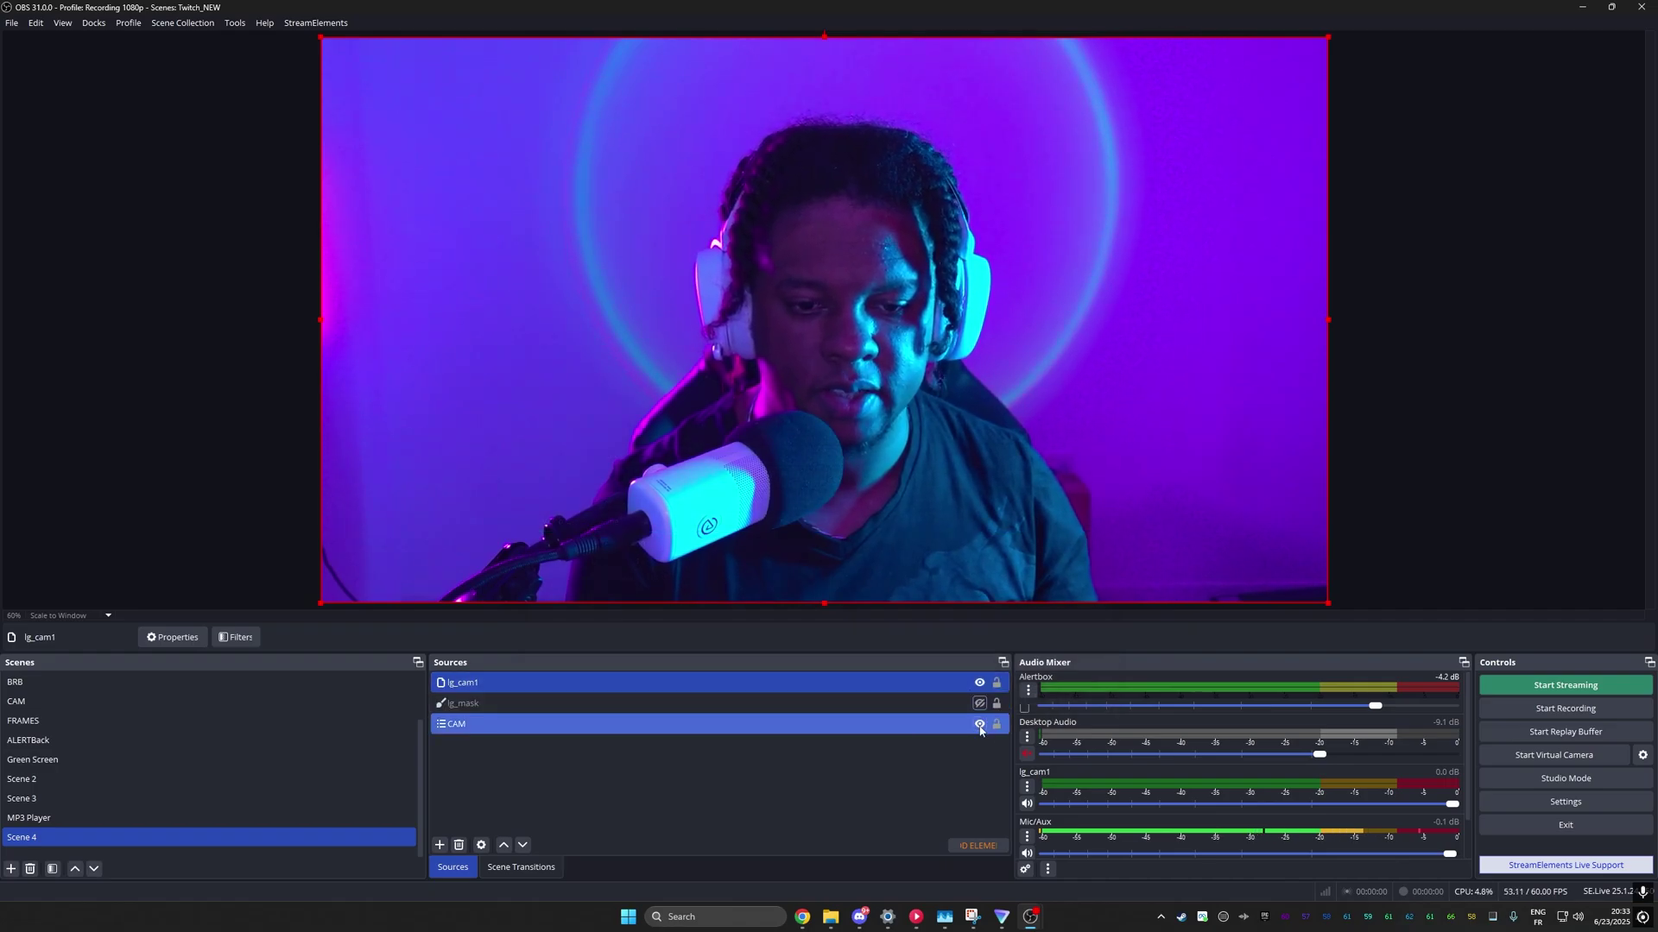
pyautogui.click(980, 683)
pyautogui.click(980, 684)
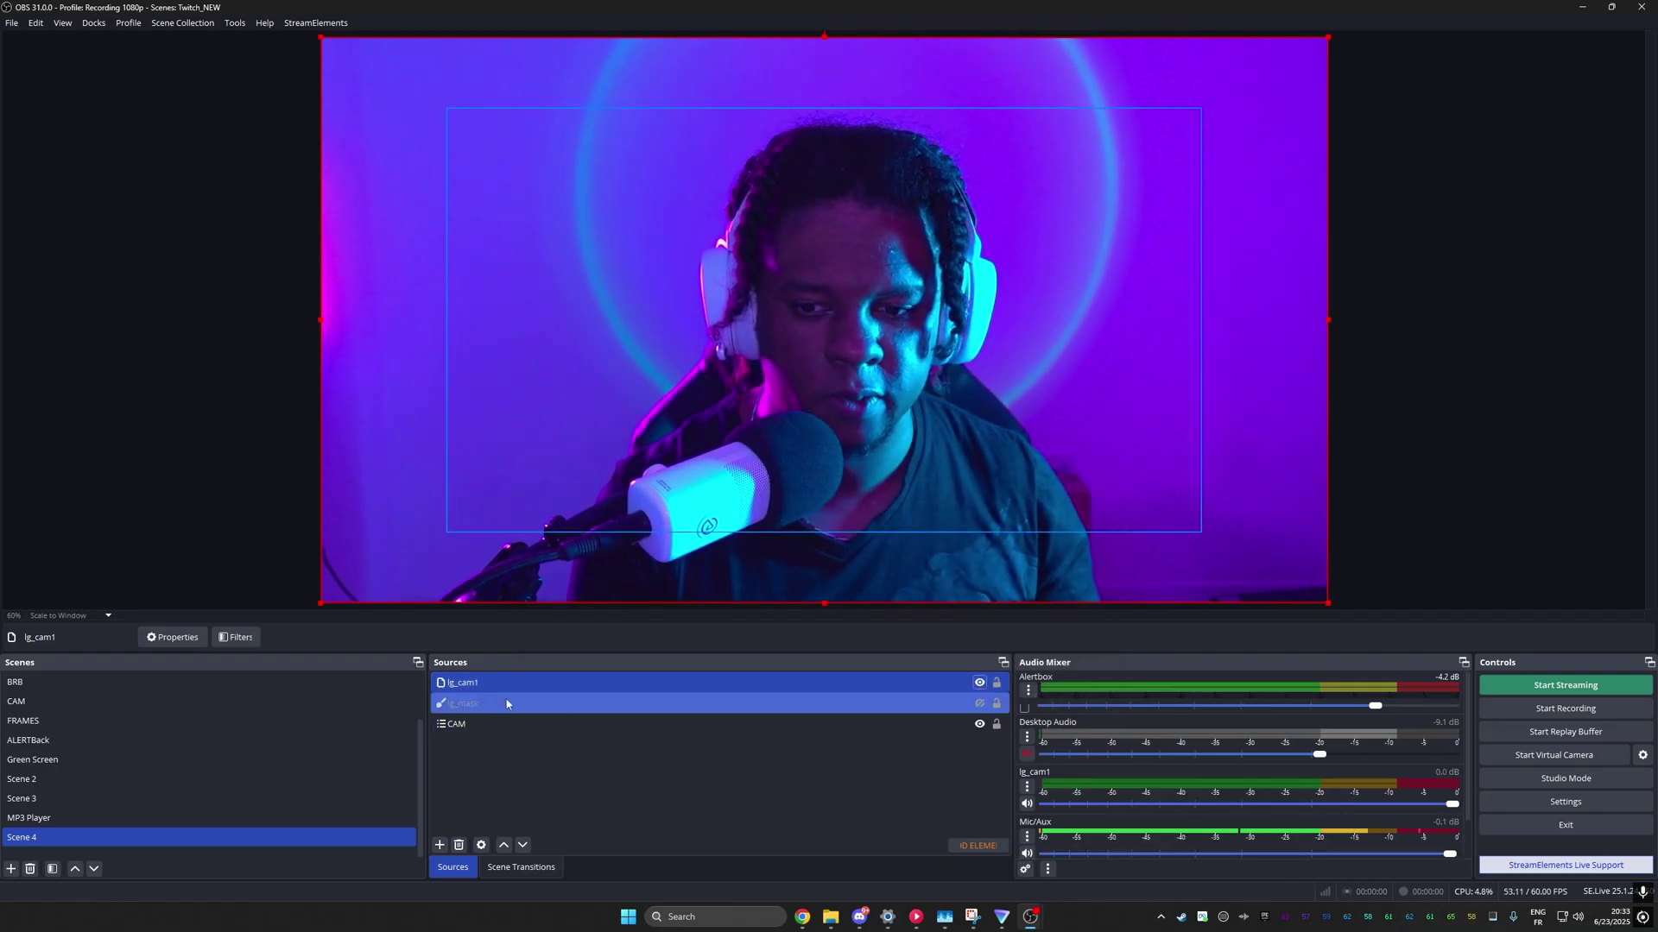
# Step: Add an Advanced Mask effect filter with its default name to lg_cam1
pyautogui.click(235, 638)
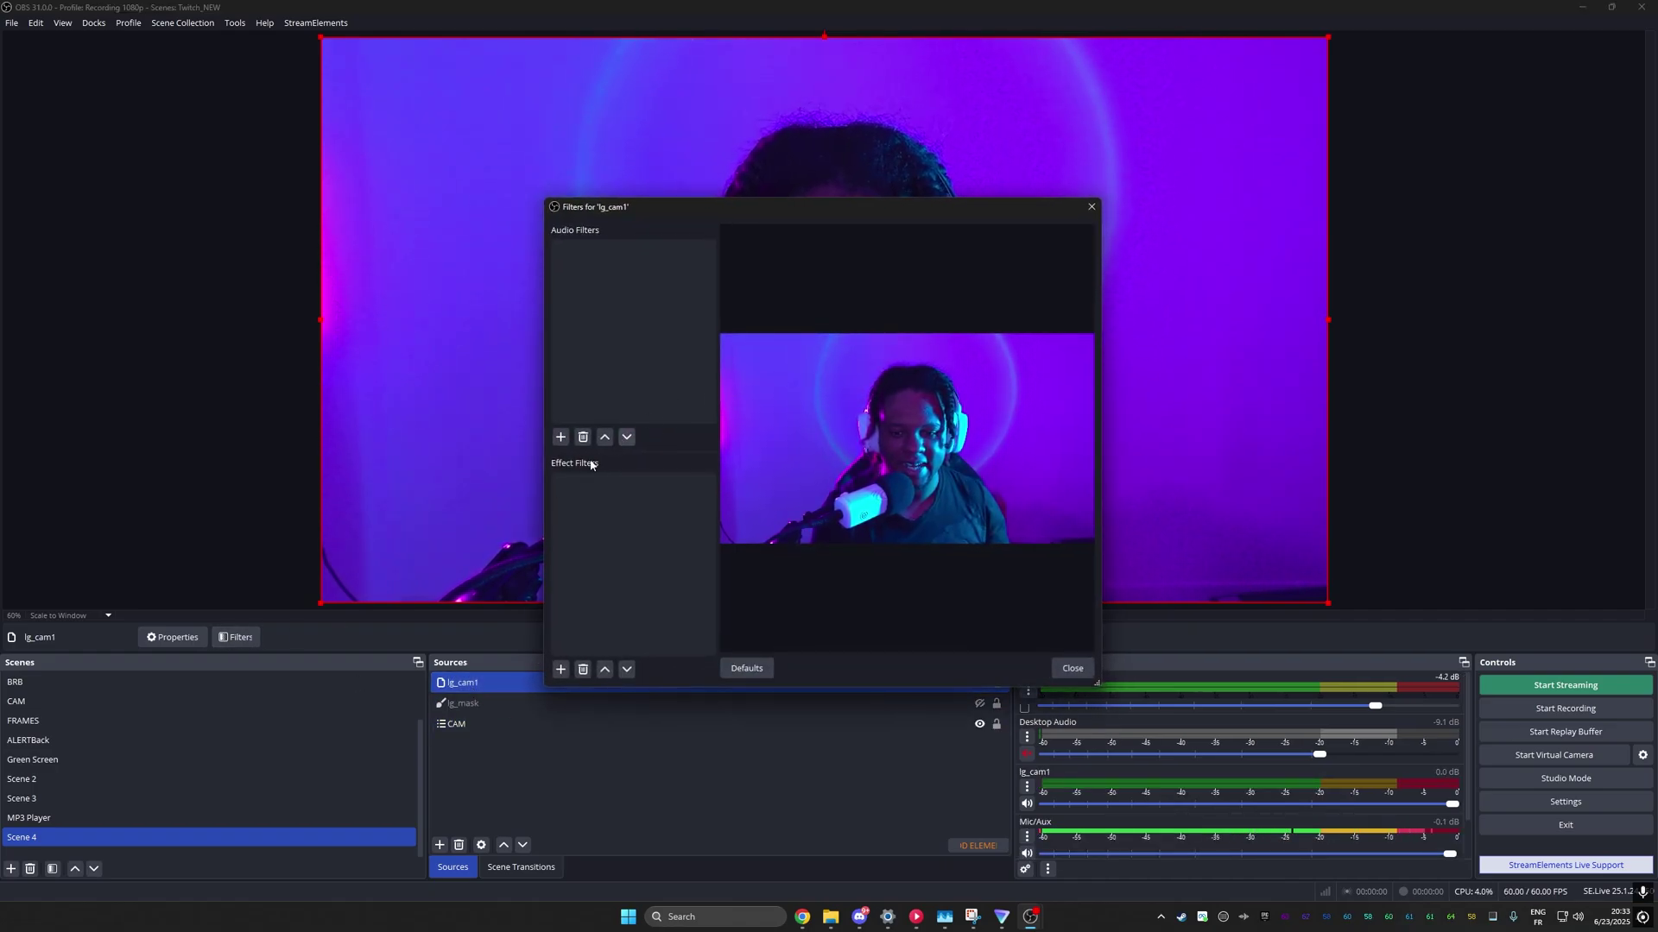
pyautogui.click(561, 671)
pyautogui.click(619, 156)
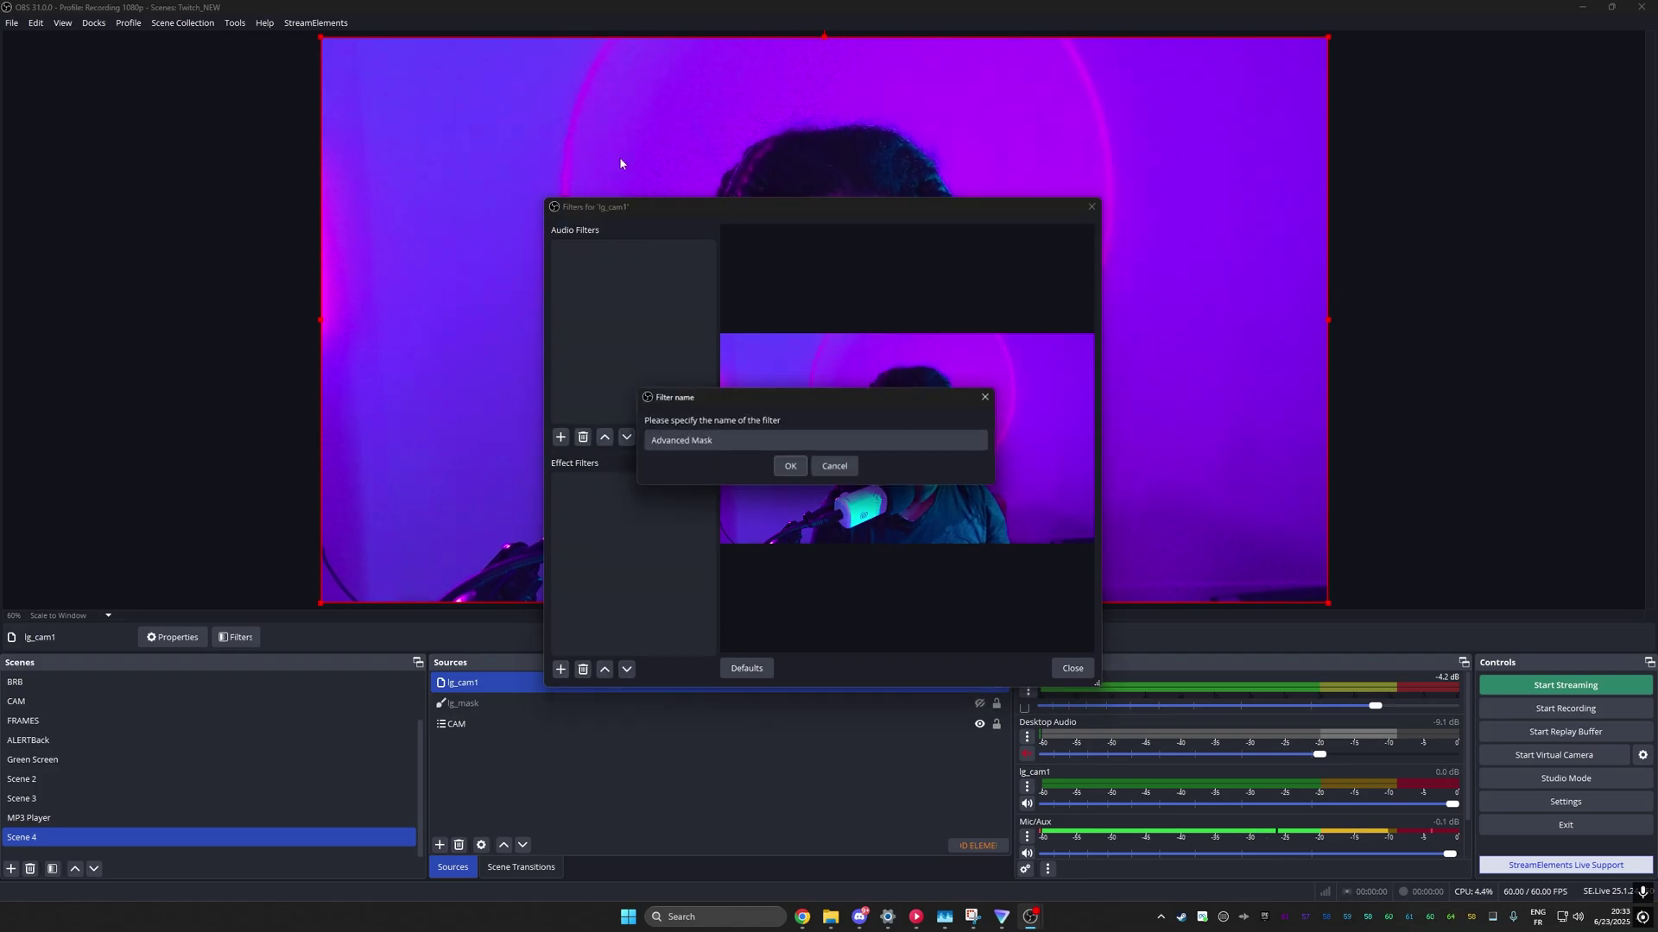
pyautogui.click(786, 468)
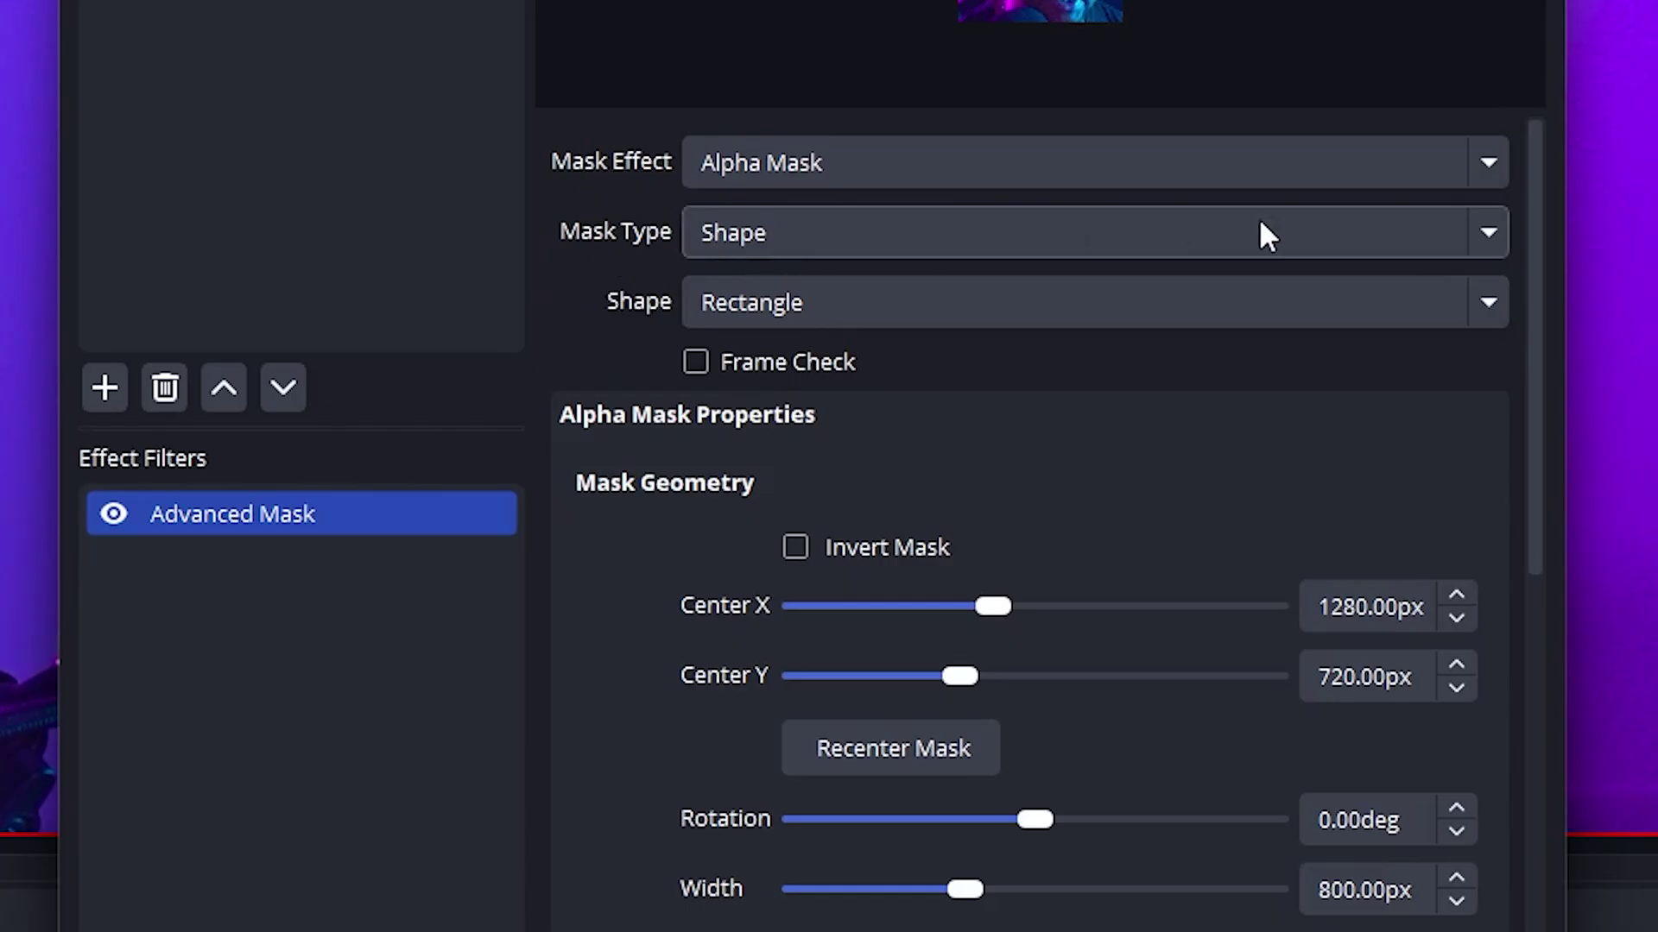
# Step: Set the lg_cam1 filter's mask type to Source with lg_mask as the mask source, and close the filter settings
pyautogui.click(1487, 233)
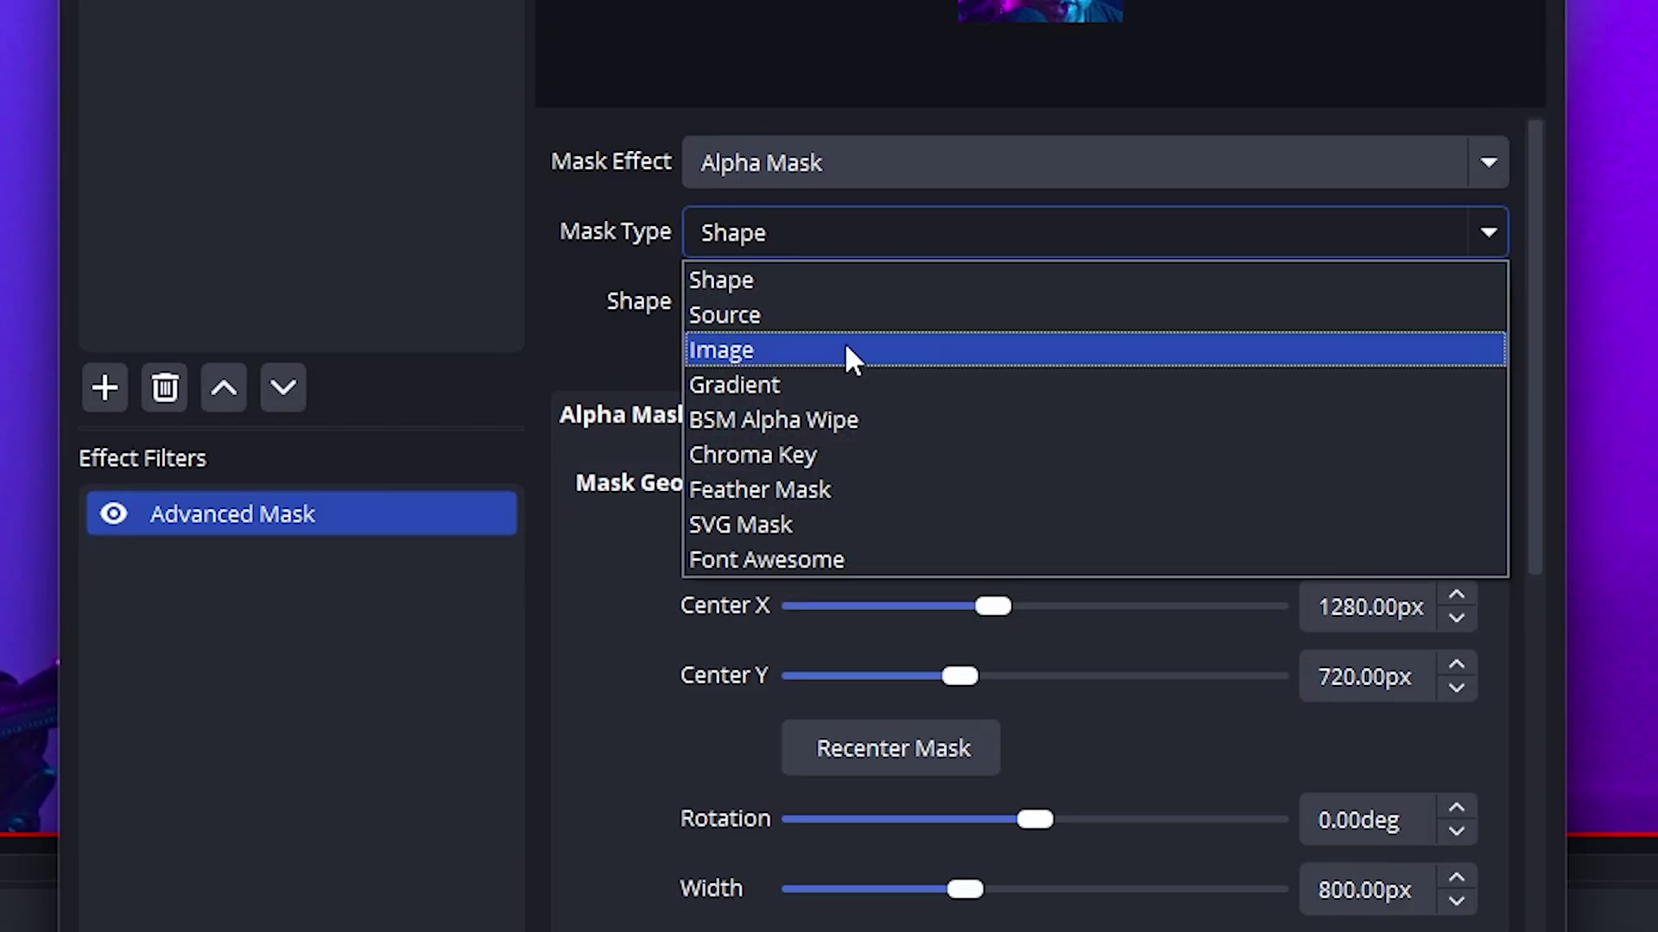
pyautogui.click(863, 314)
pyautogui.click(1073, 406)
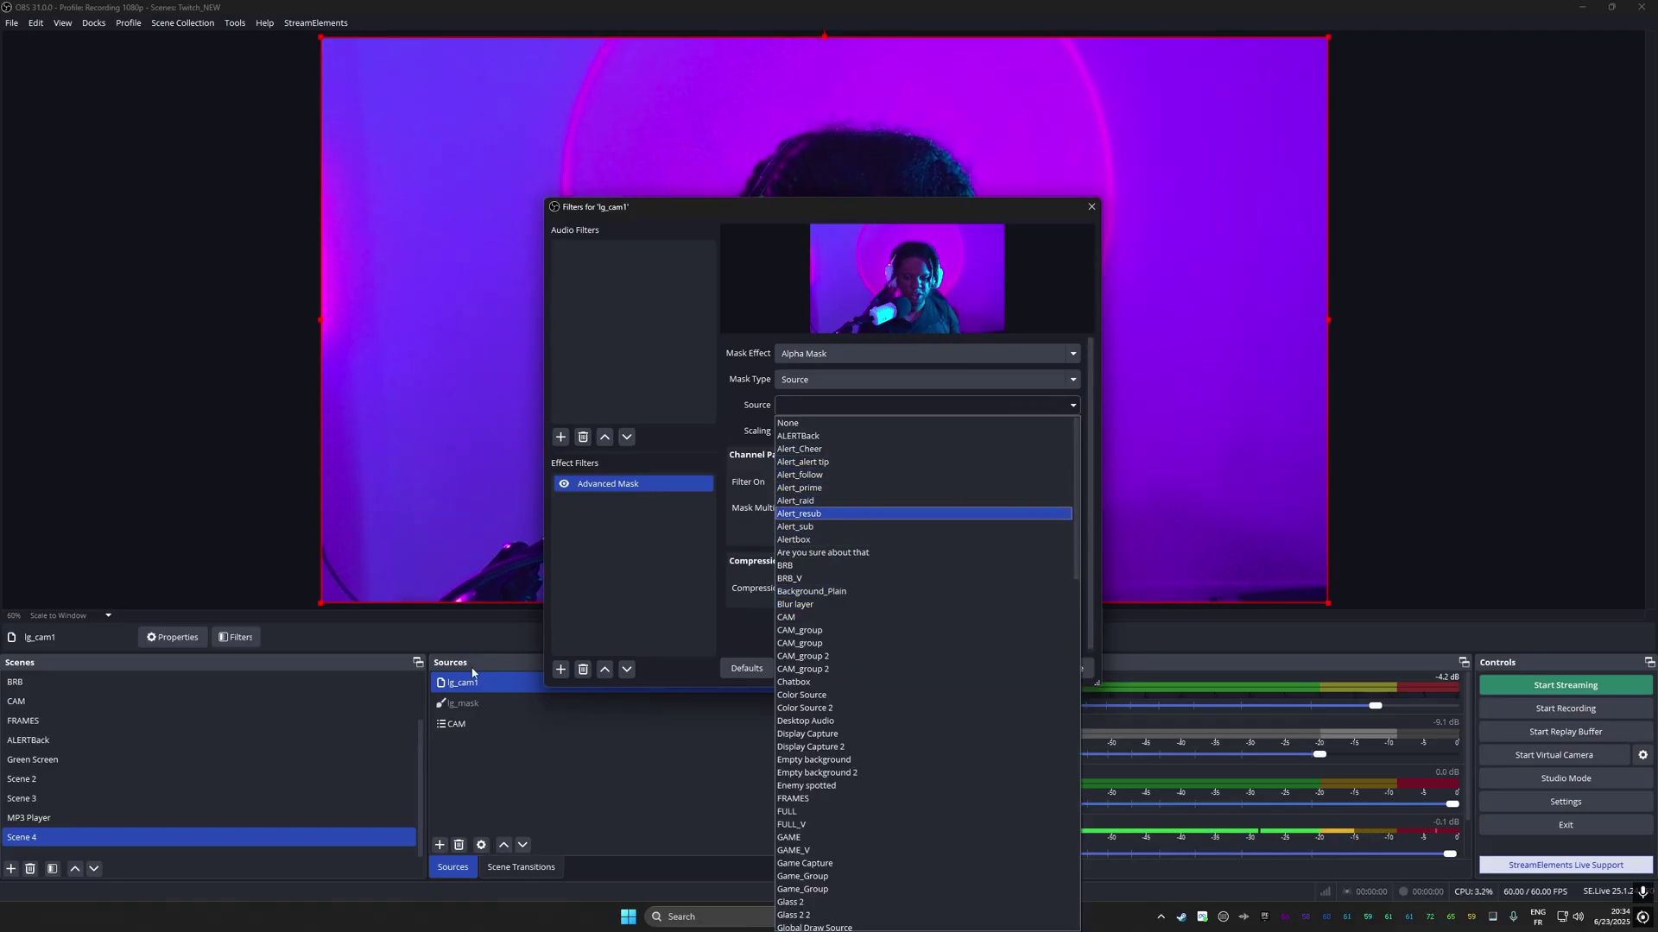
pyautogui.scroll(-15, 801, 661)
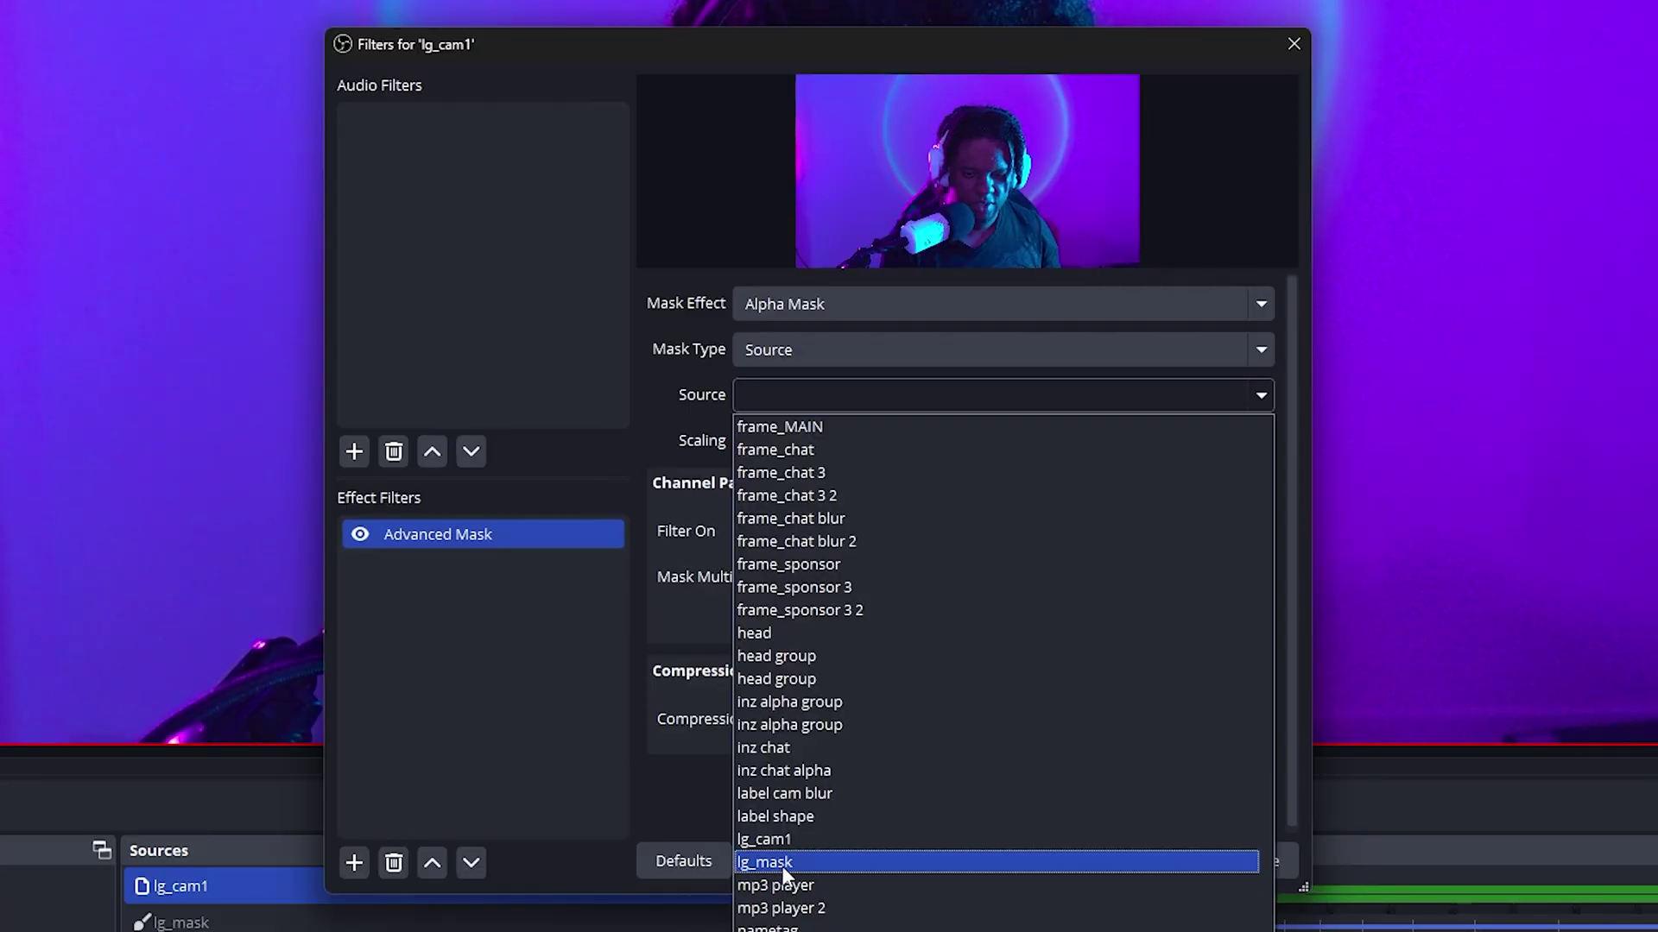
pyautogui.click(801, 669)
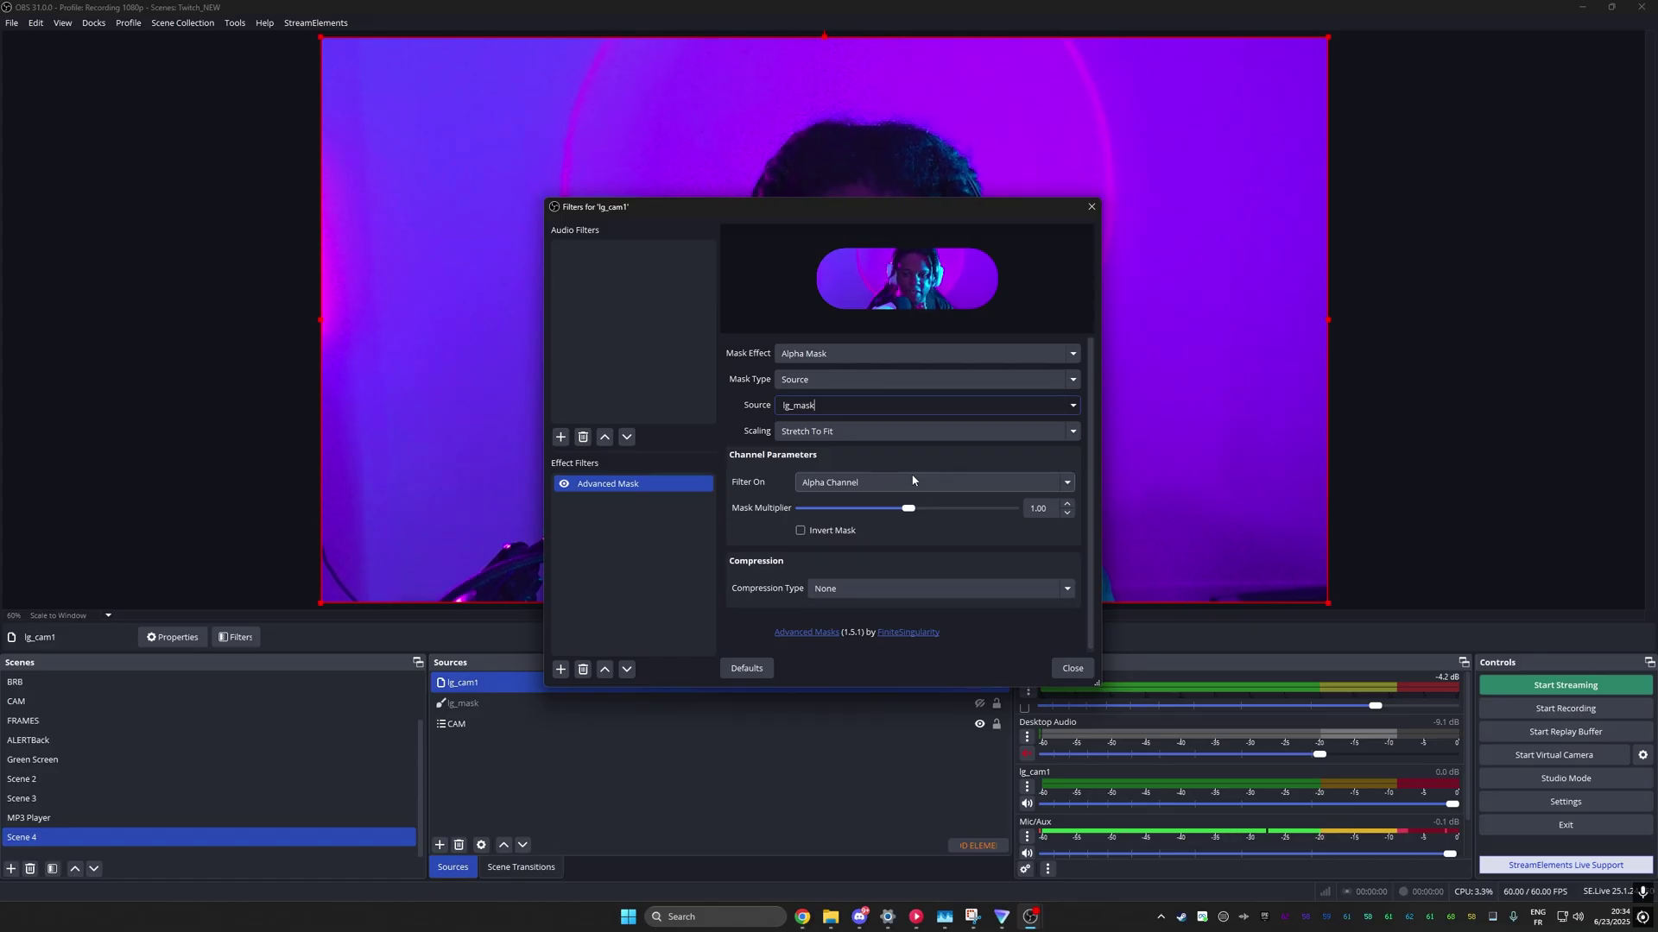
pyautogui.click(522, 729)
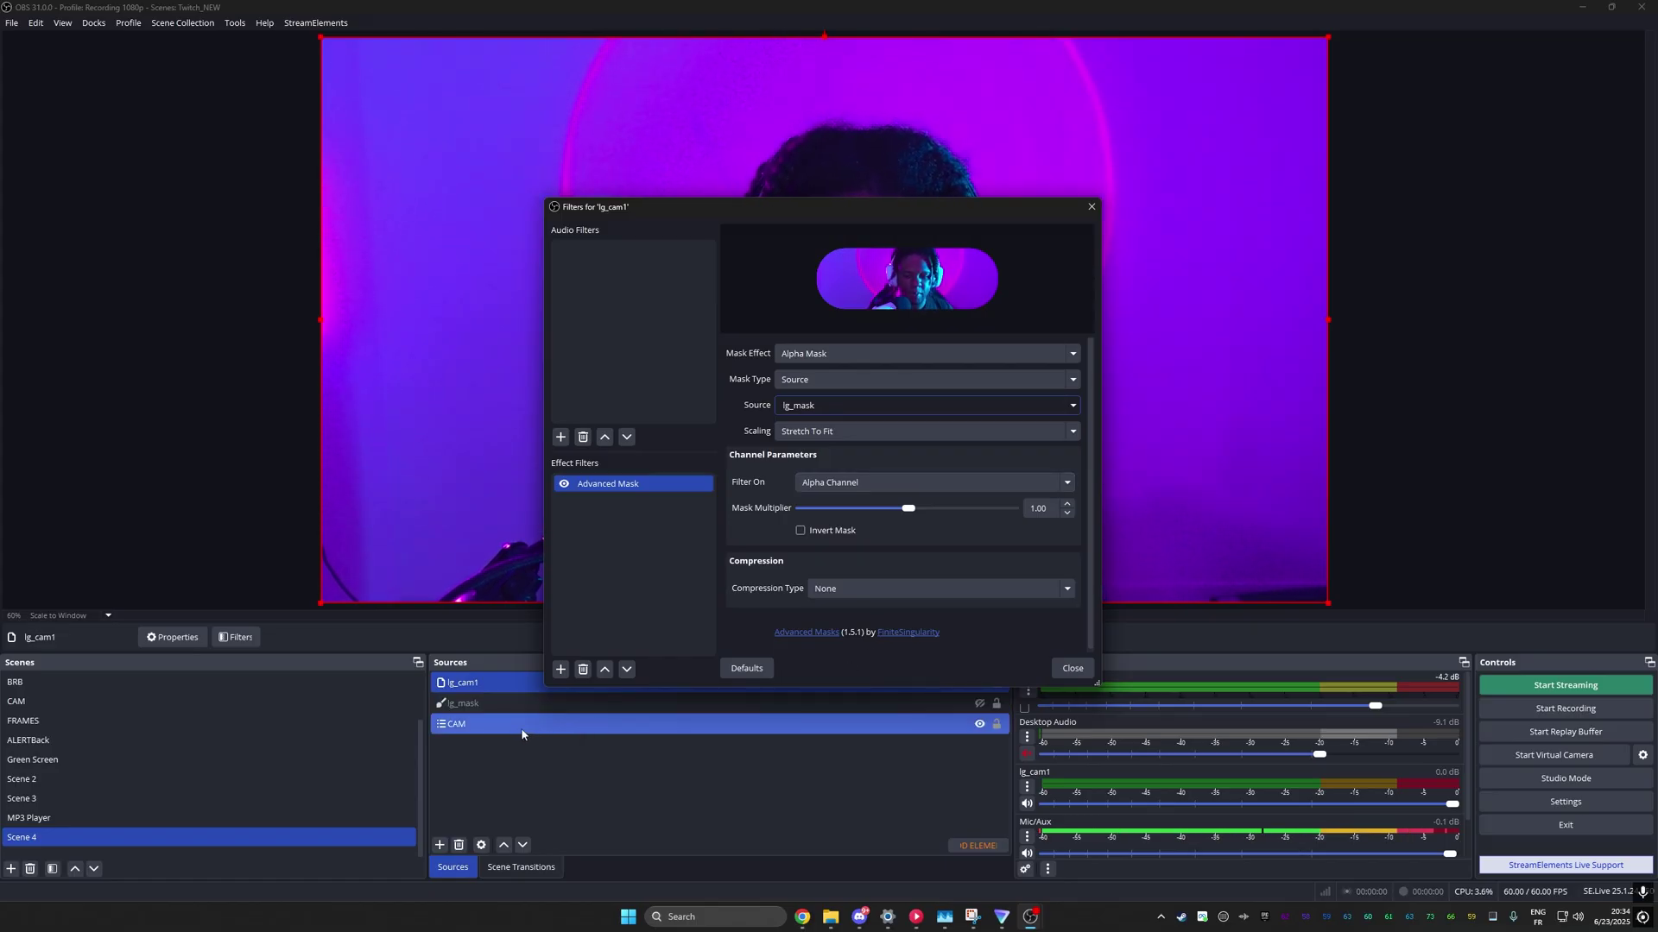
pyautogui.click(480, 705)
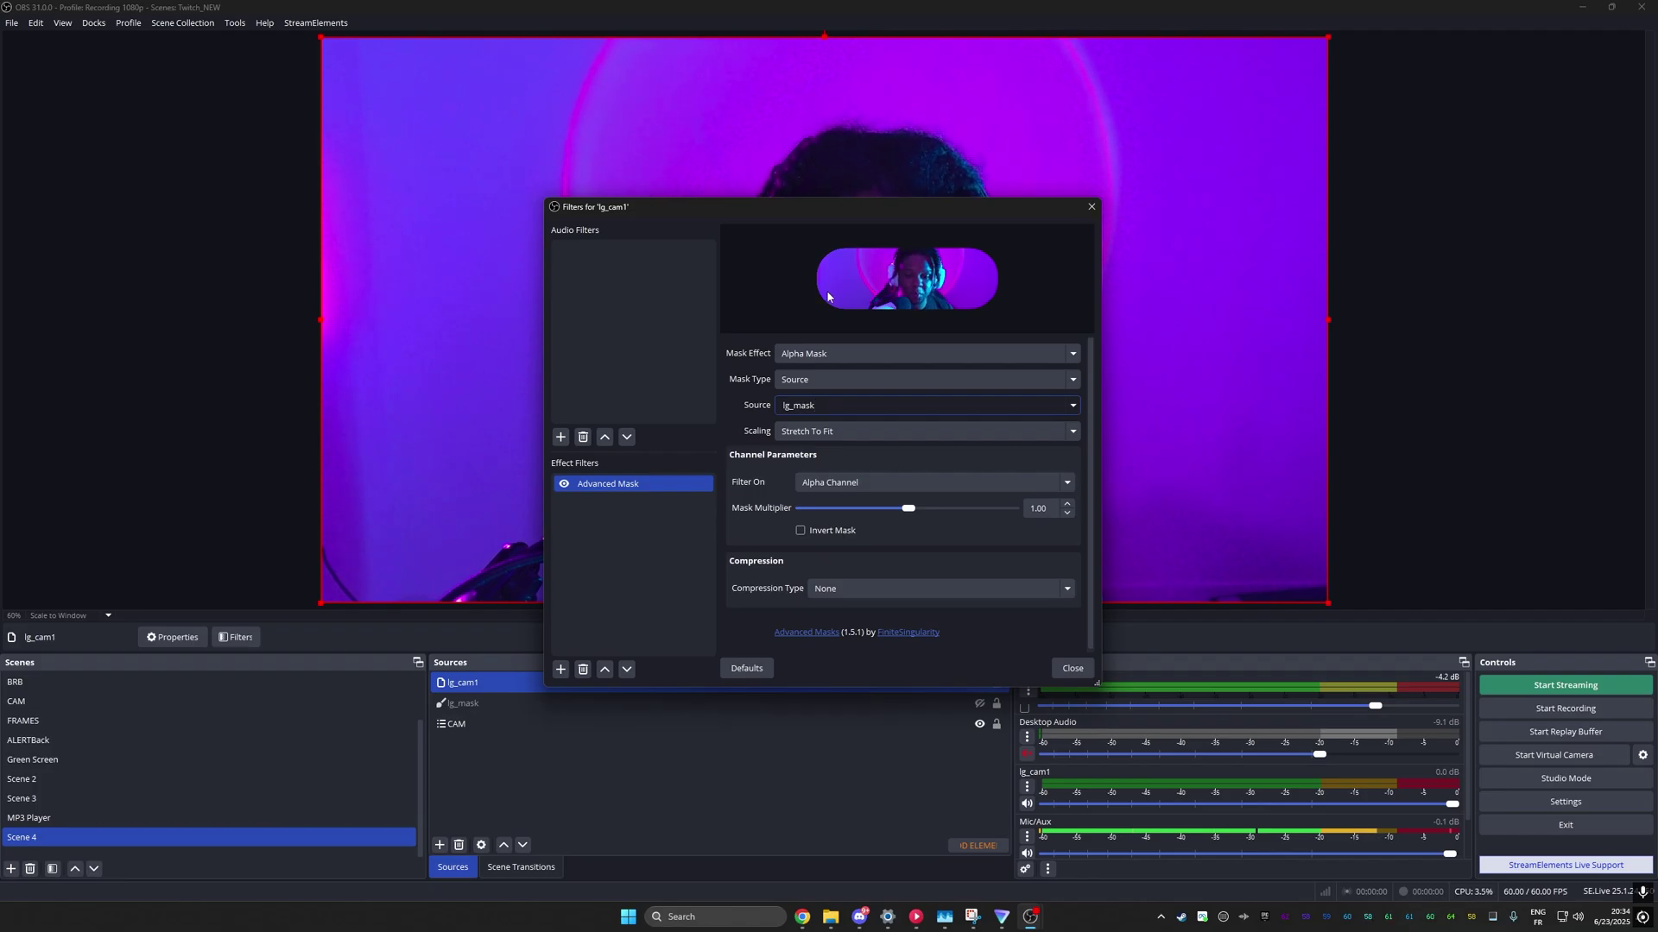
pyautogui.click(676, 541)
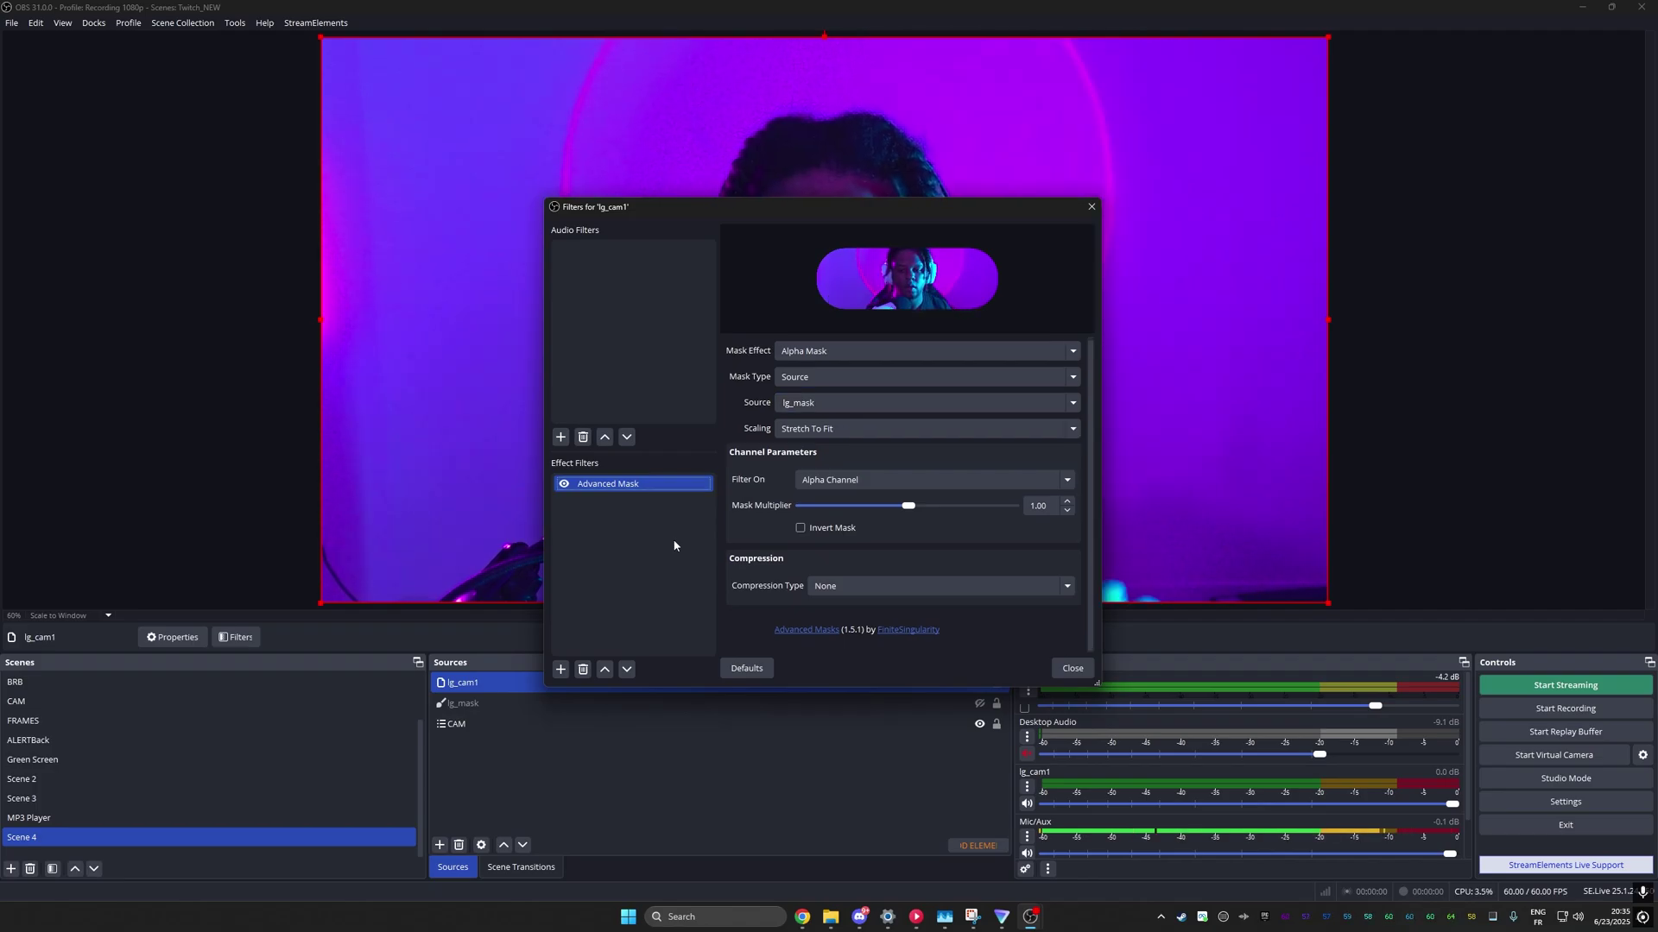
pyautogui.click(1070, 667)
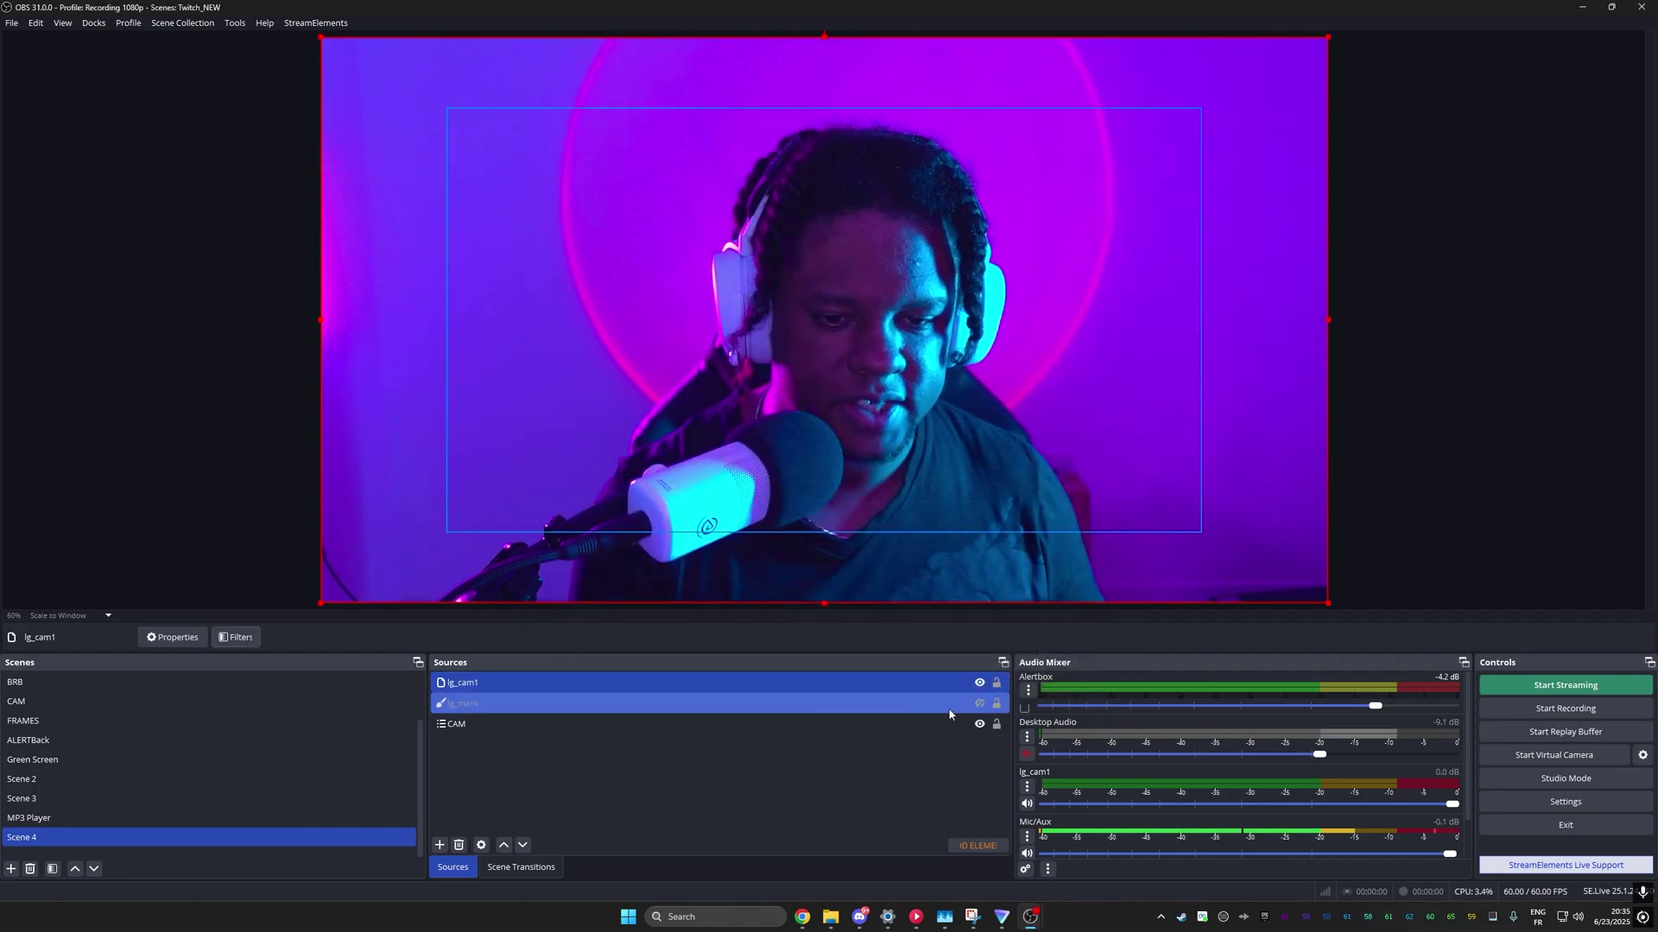
# Step: Hide CAM briefly to inspect the masked lg_cam1 clone on its own, and show CAM again
pyautogui.click(979, 724)
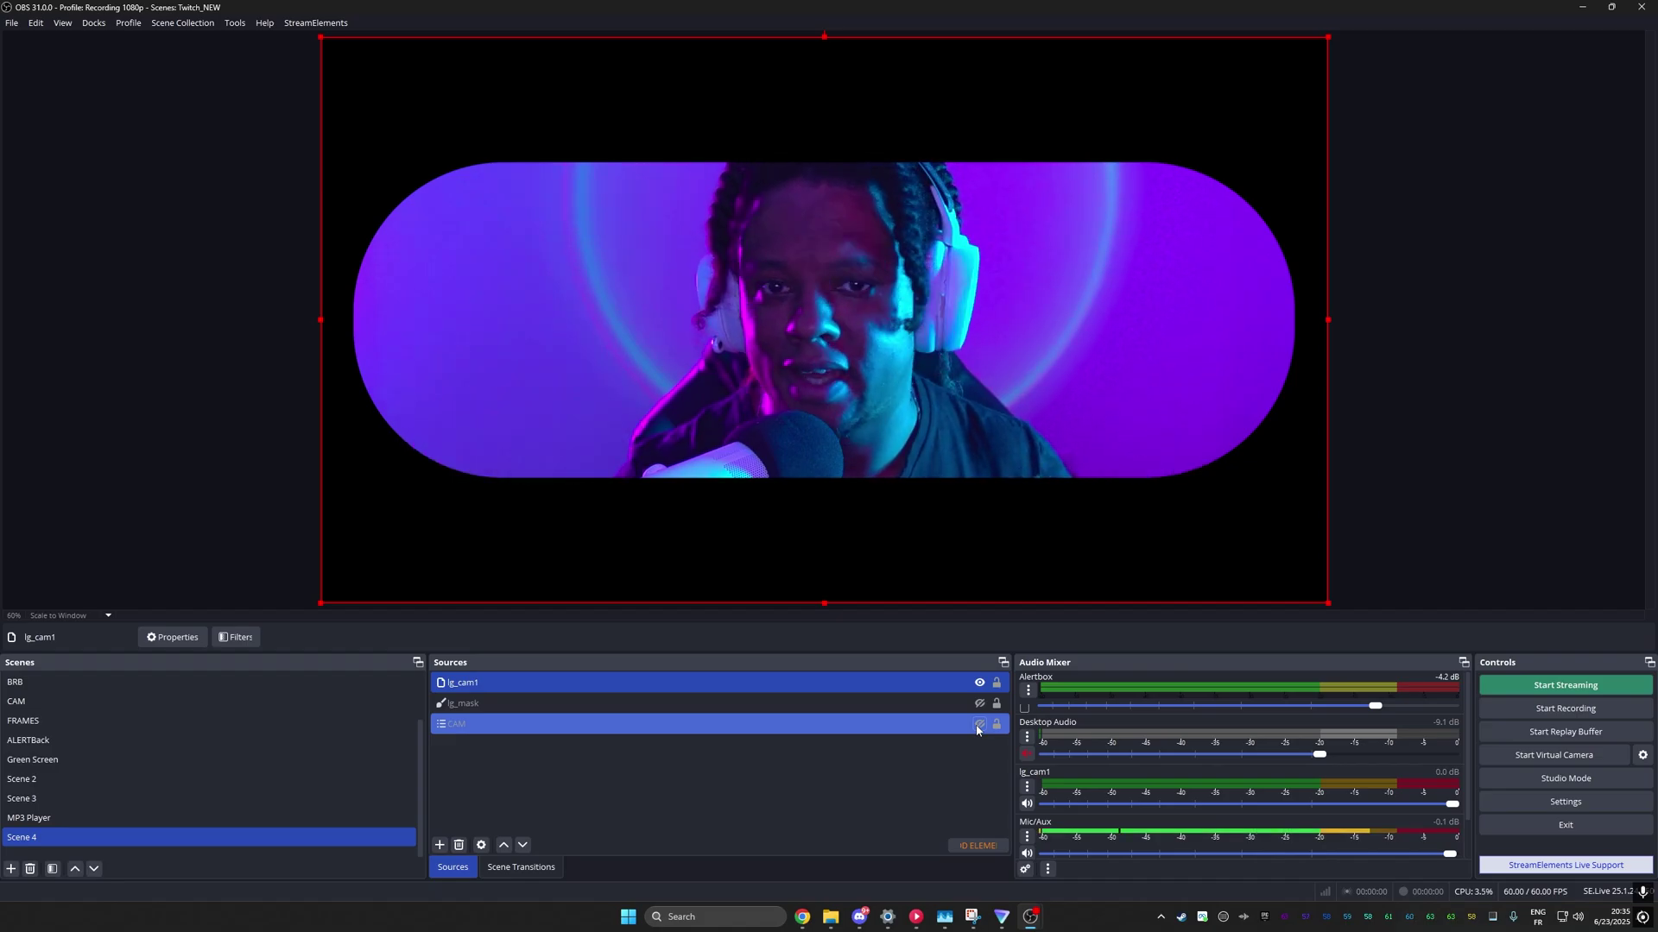
pyautogui.click(978, 725)
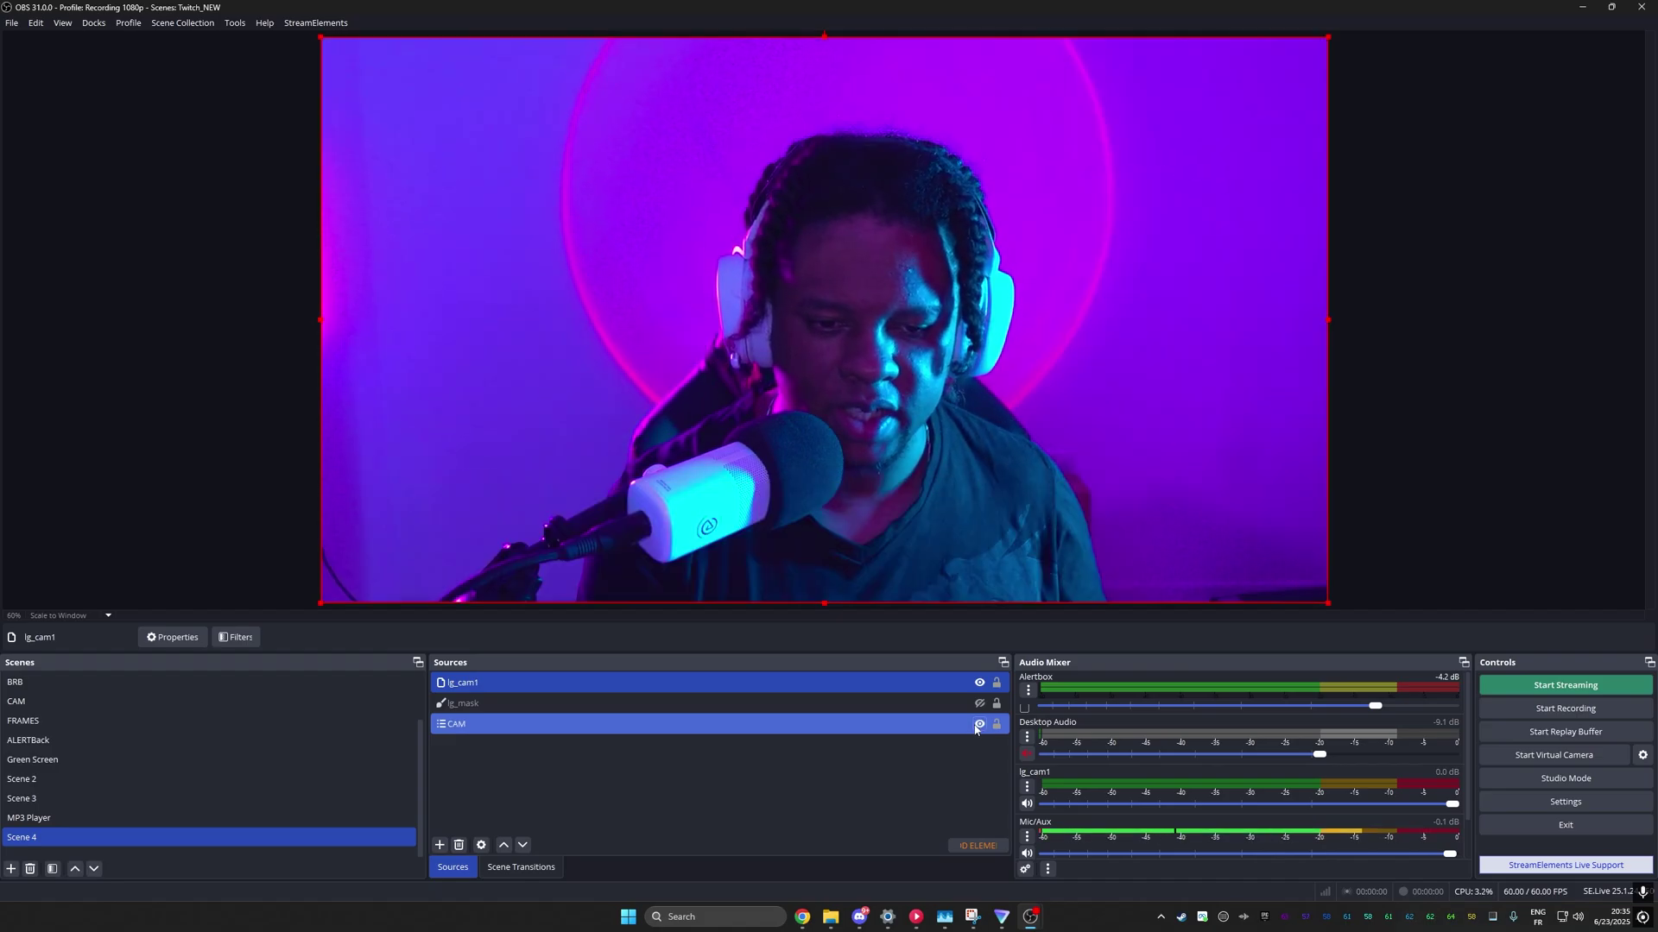
# Step: Add a Glow effect filter with its default name to lg_cam1
pyautogui.click(238, 638)
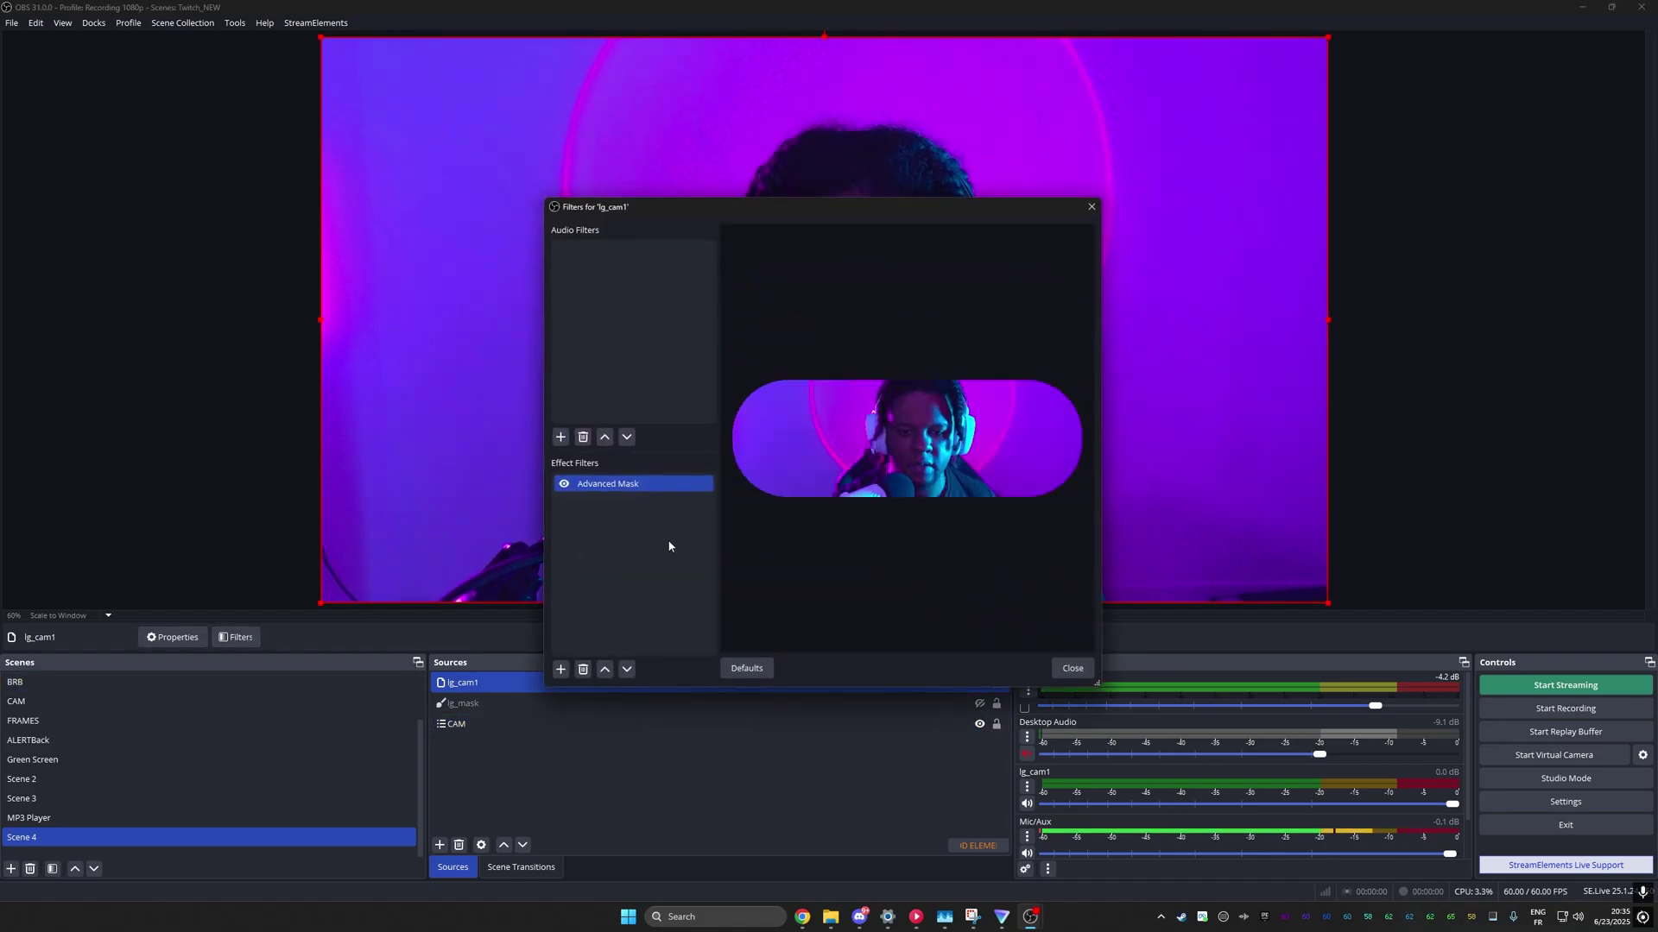
pyautogui.click(562, 671)
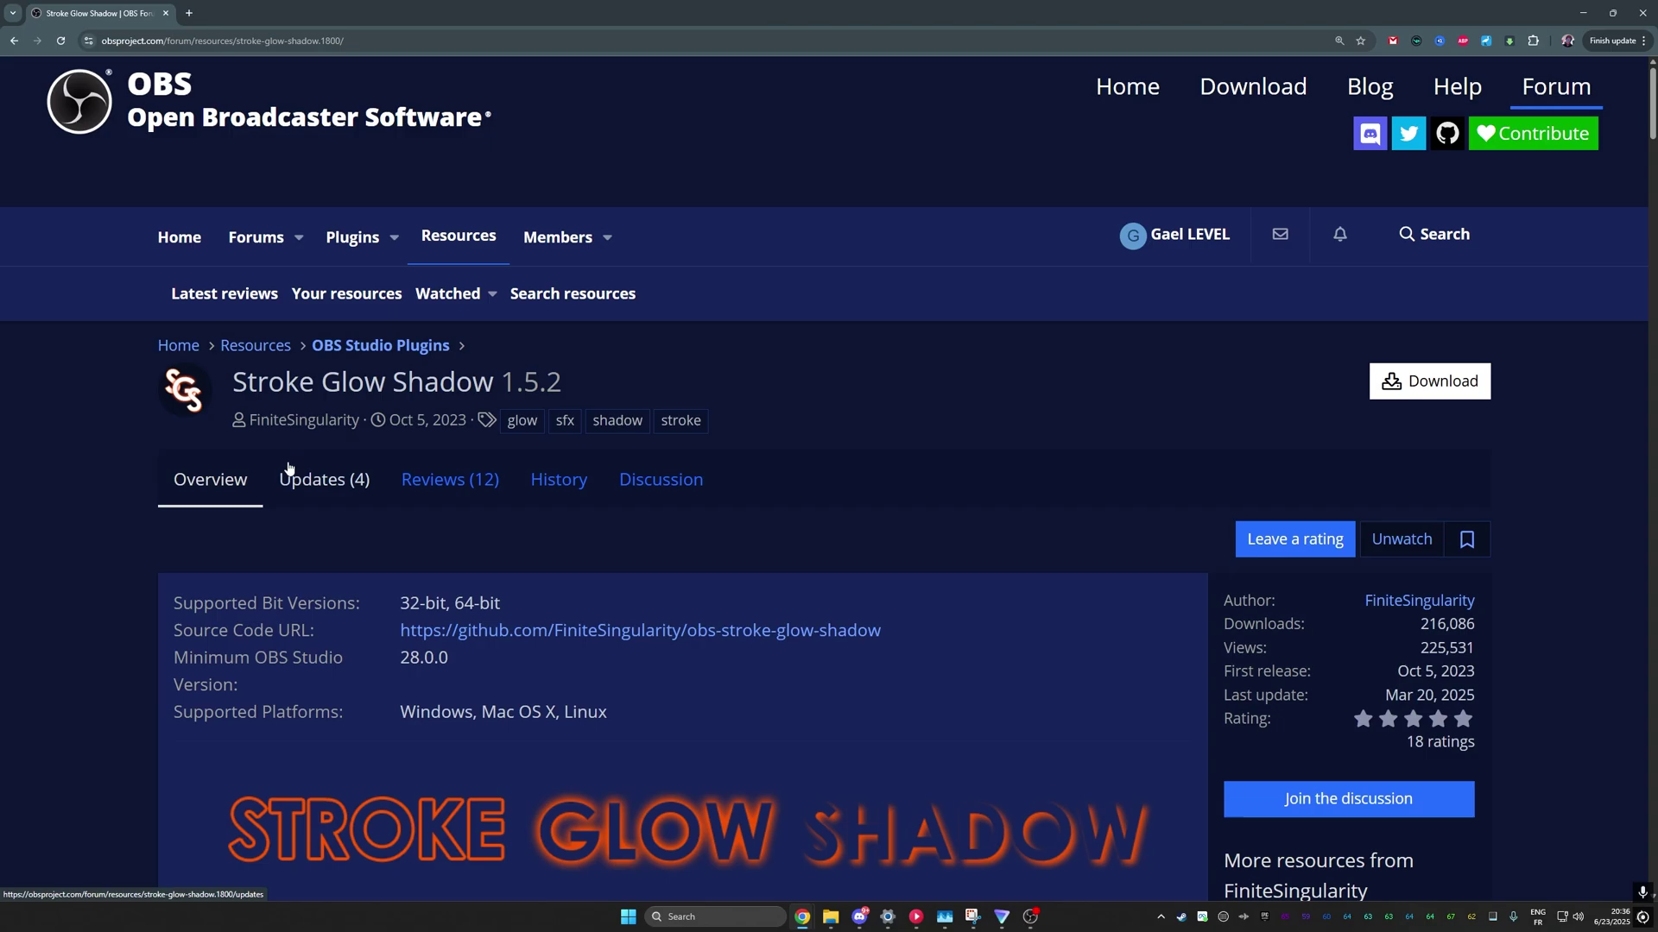
pyautogui.scroll(-4, 337, 455)
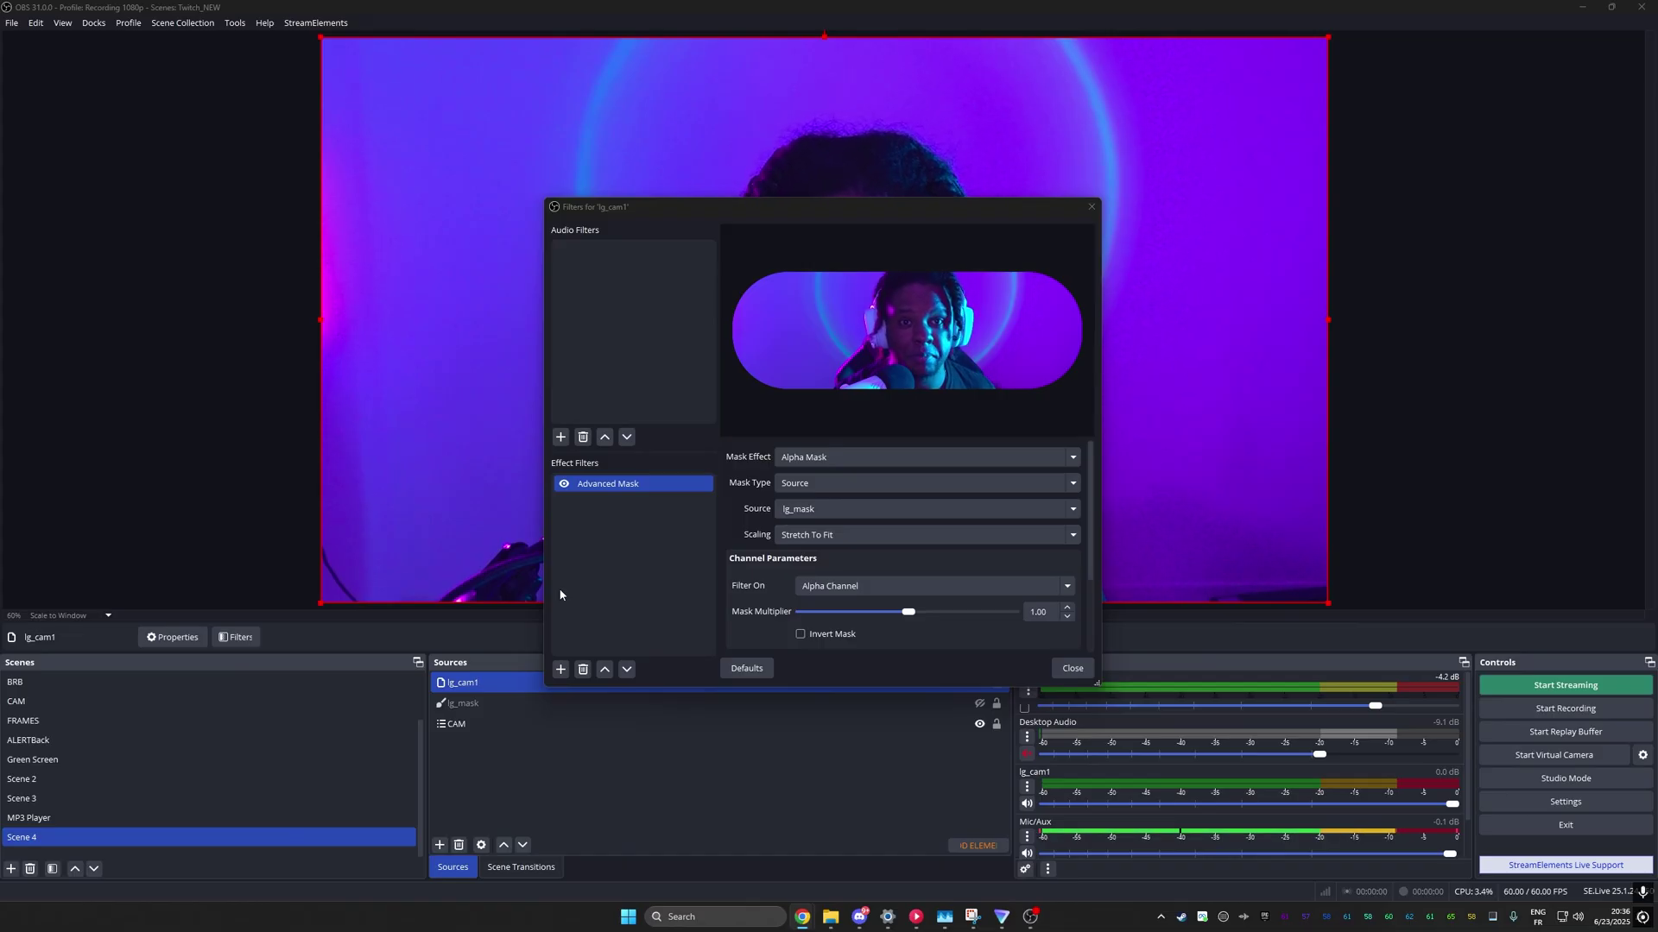
pyautogui.click(561, 671)
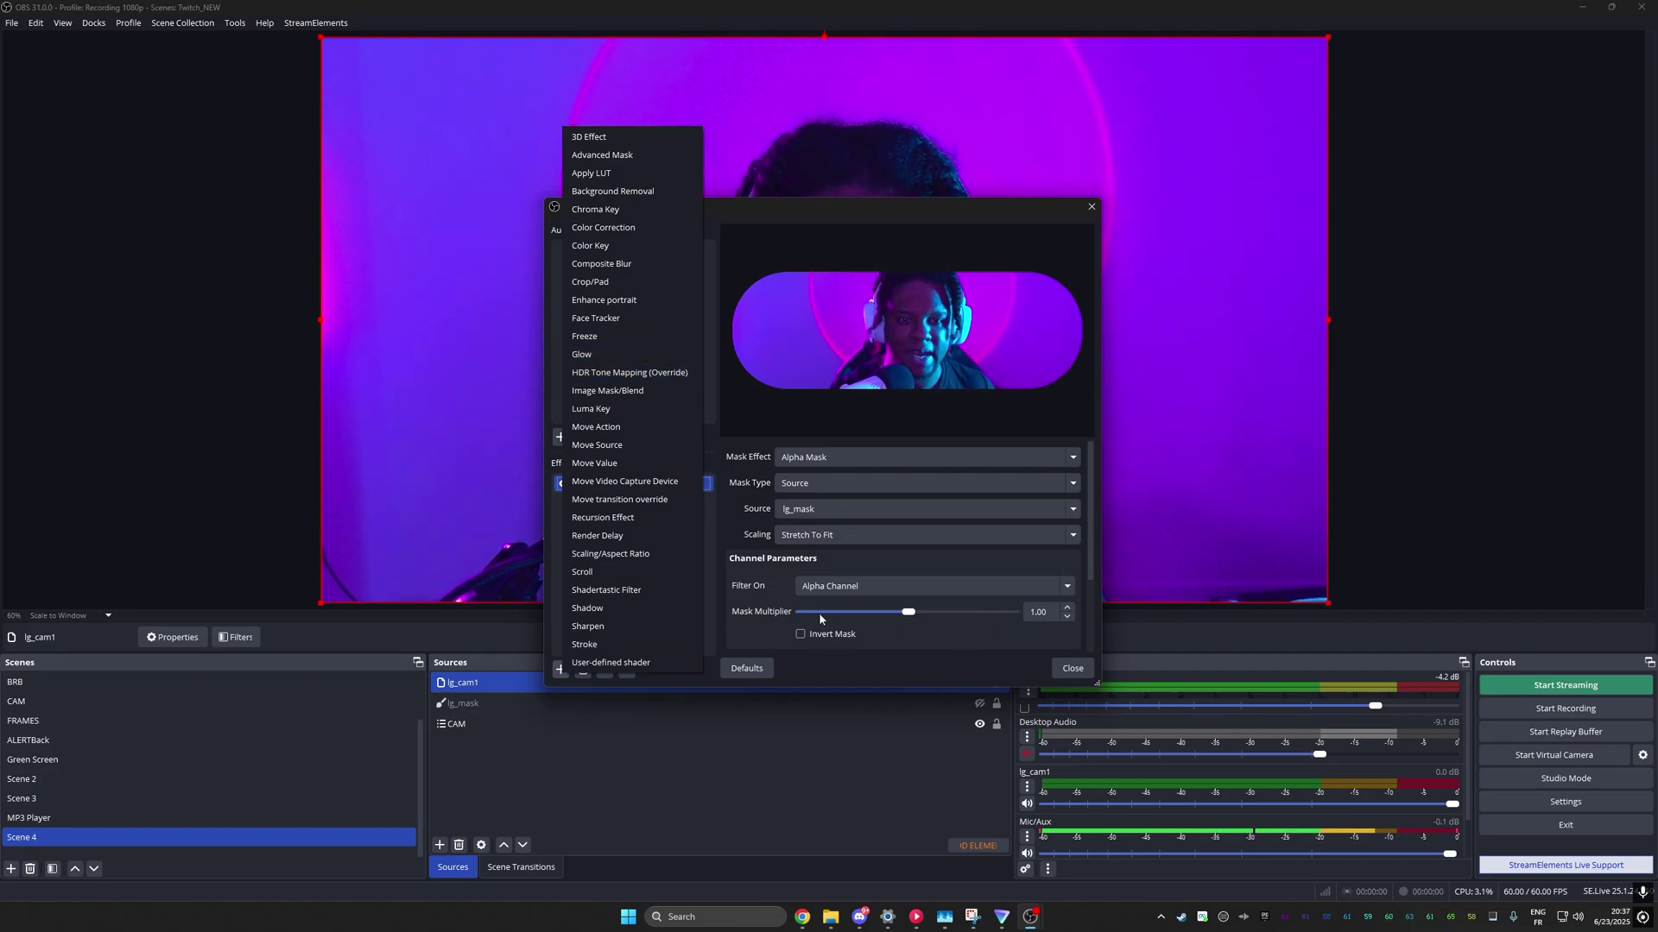
pyautogui.click(600, 354)
pyautogui.press('Return')
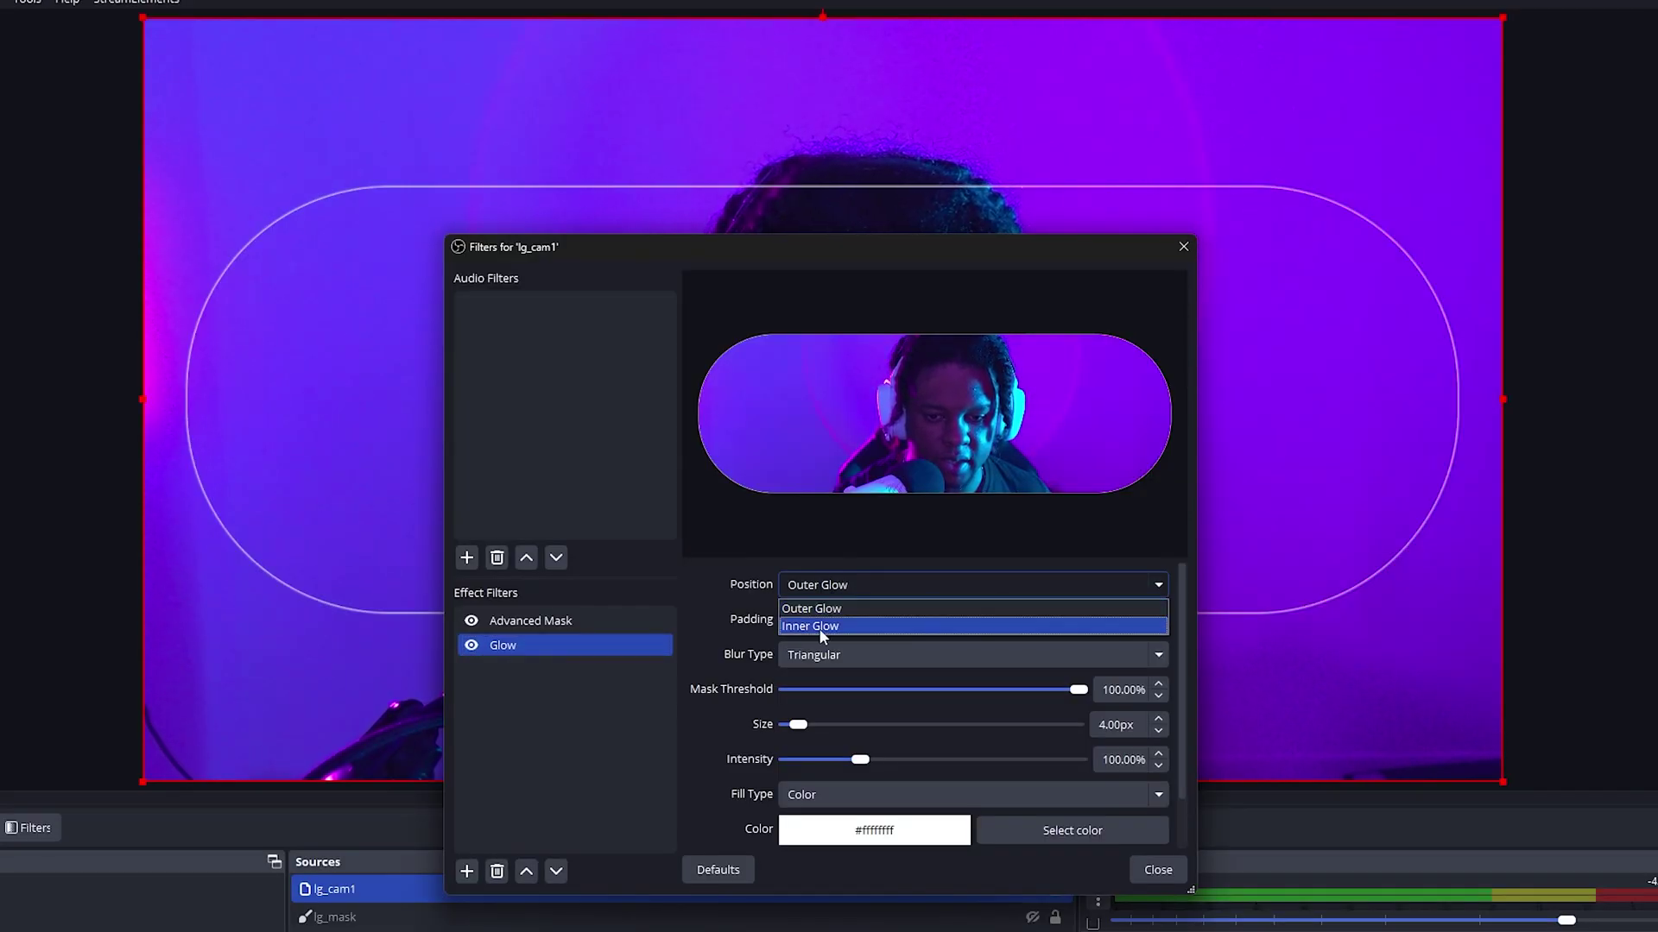
# Step: Set the Glow filter to Inner Glow with a size of 17 px and an intensity of about 21.6%
pyautogui.click(820, 635)
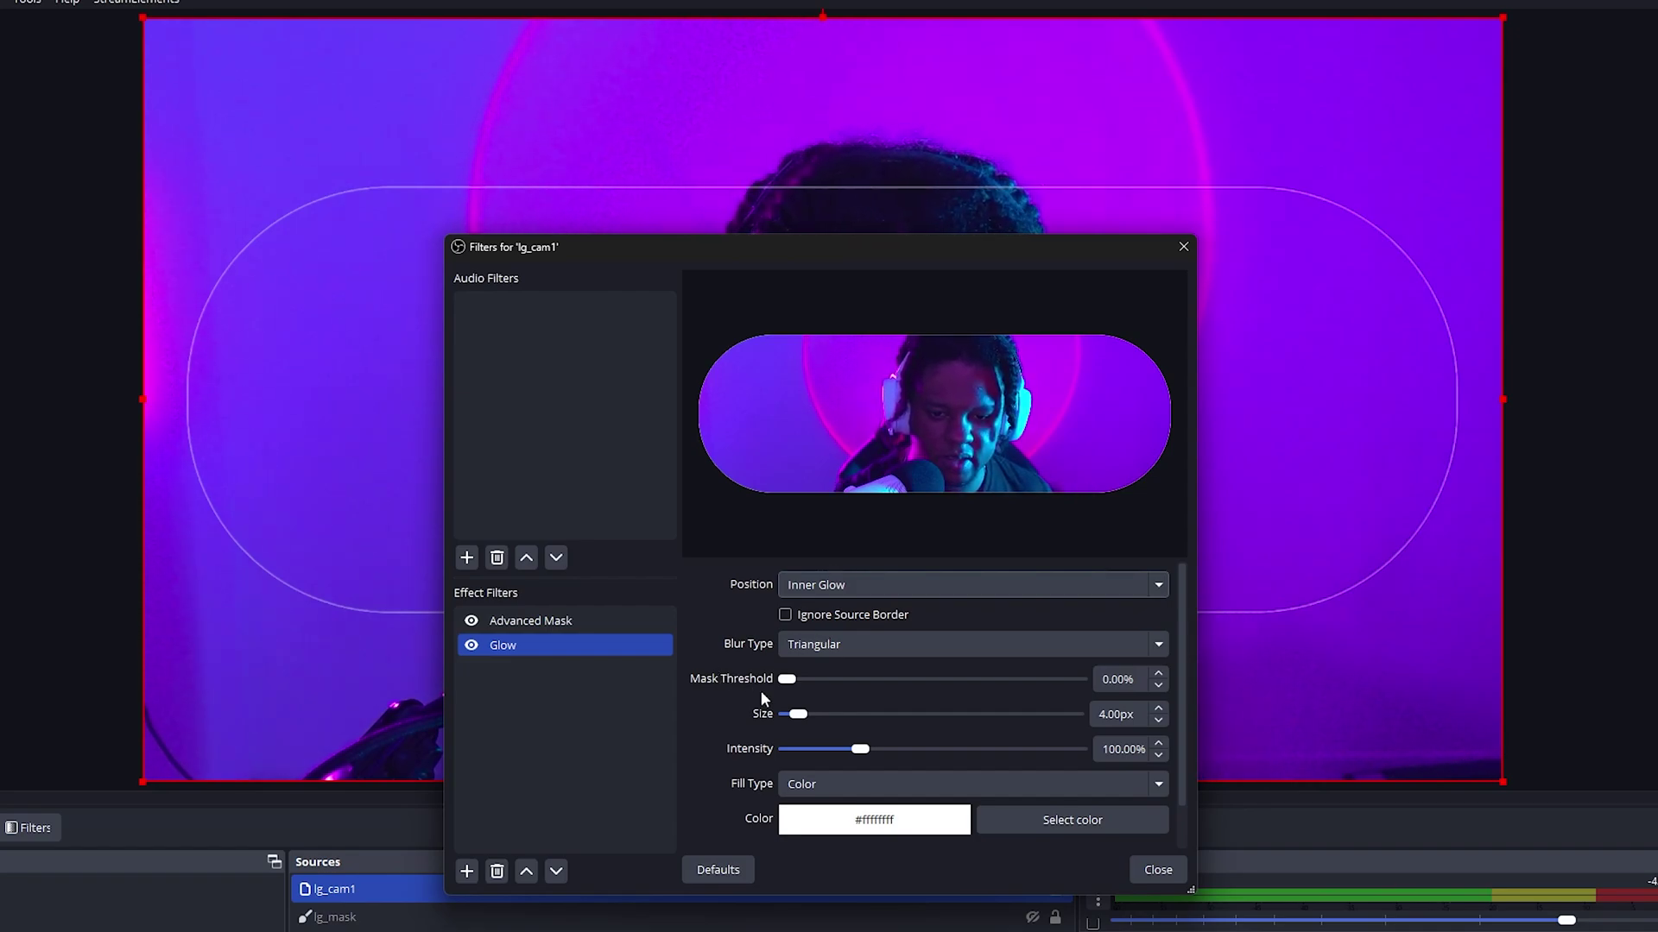
pyautogui.moveTo(800, 714); pyautogui.dragTo(838, 716)
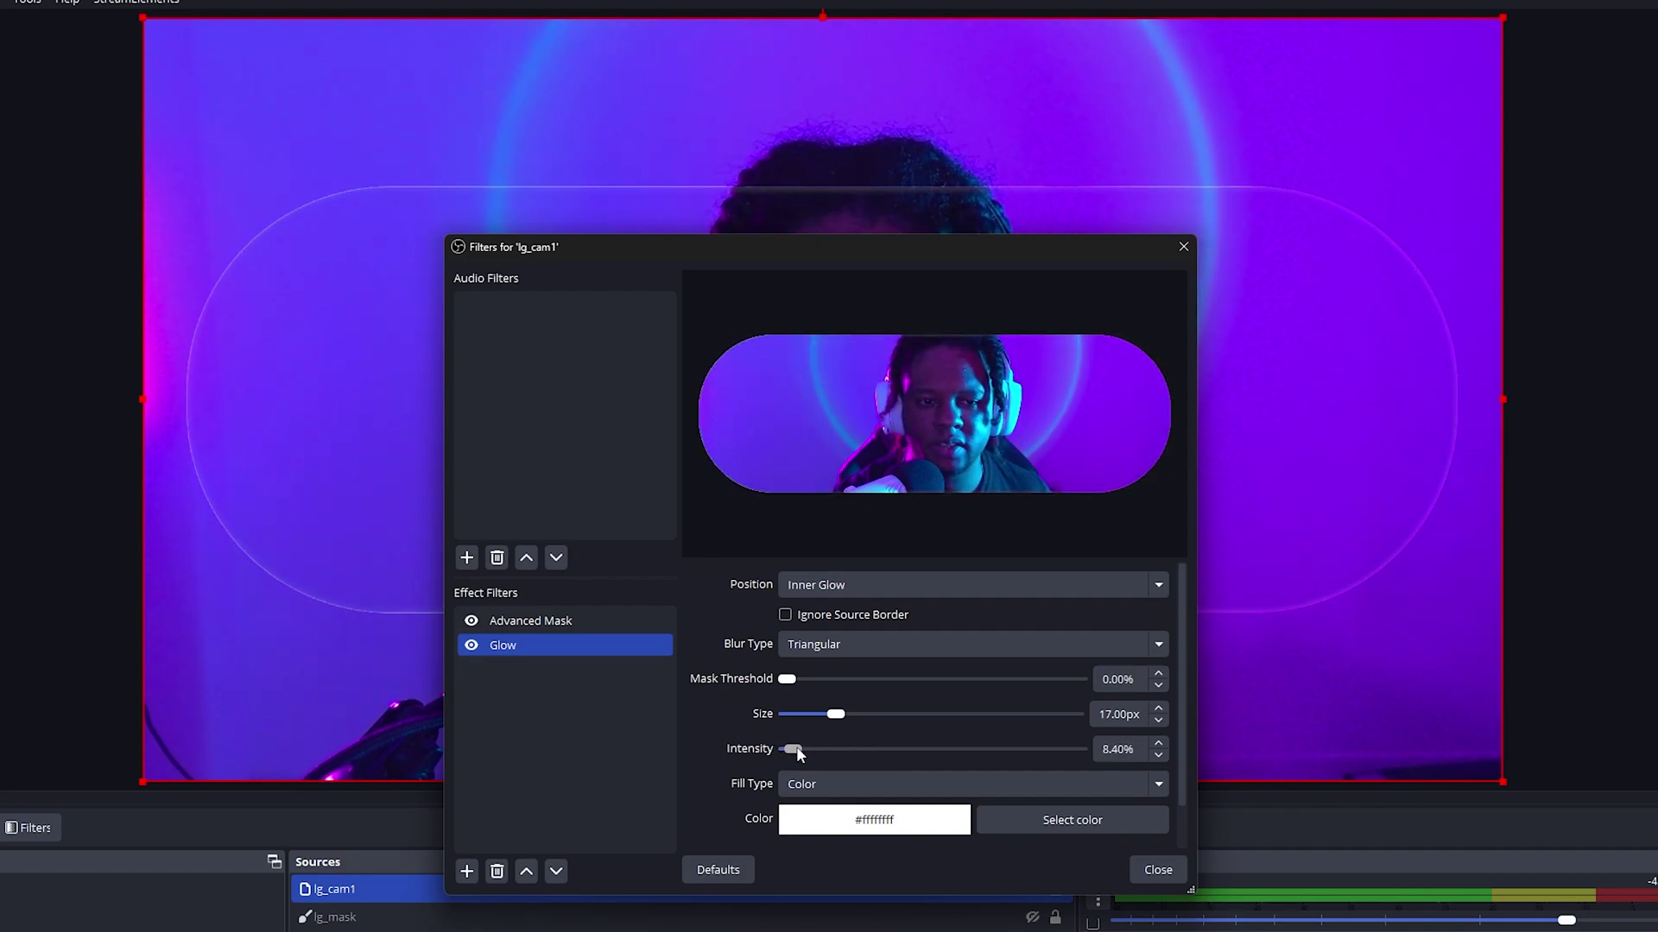
pyautogui.moveTo(798, 751); pyautogui.dragTo(806, 748)
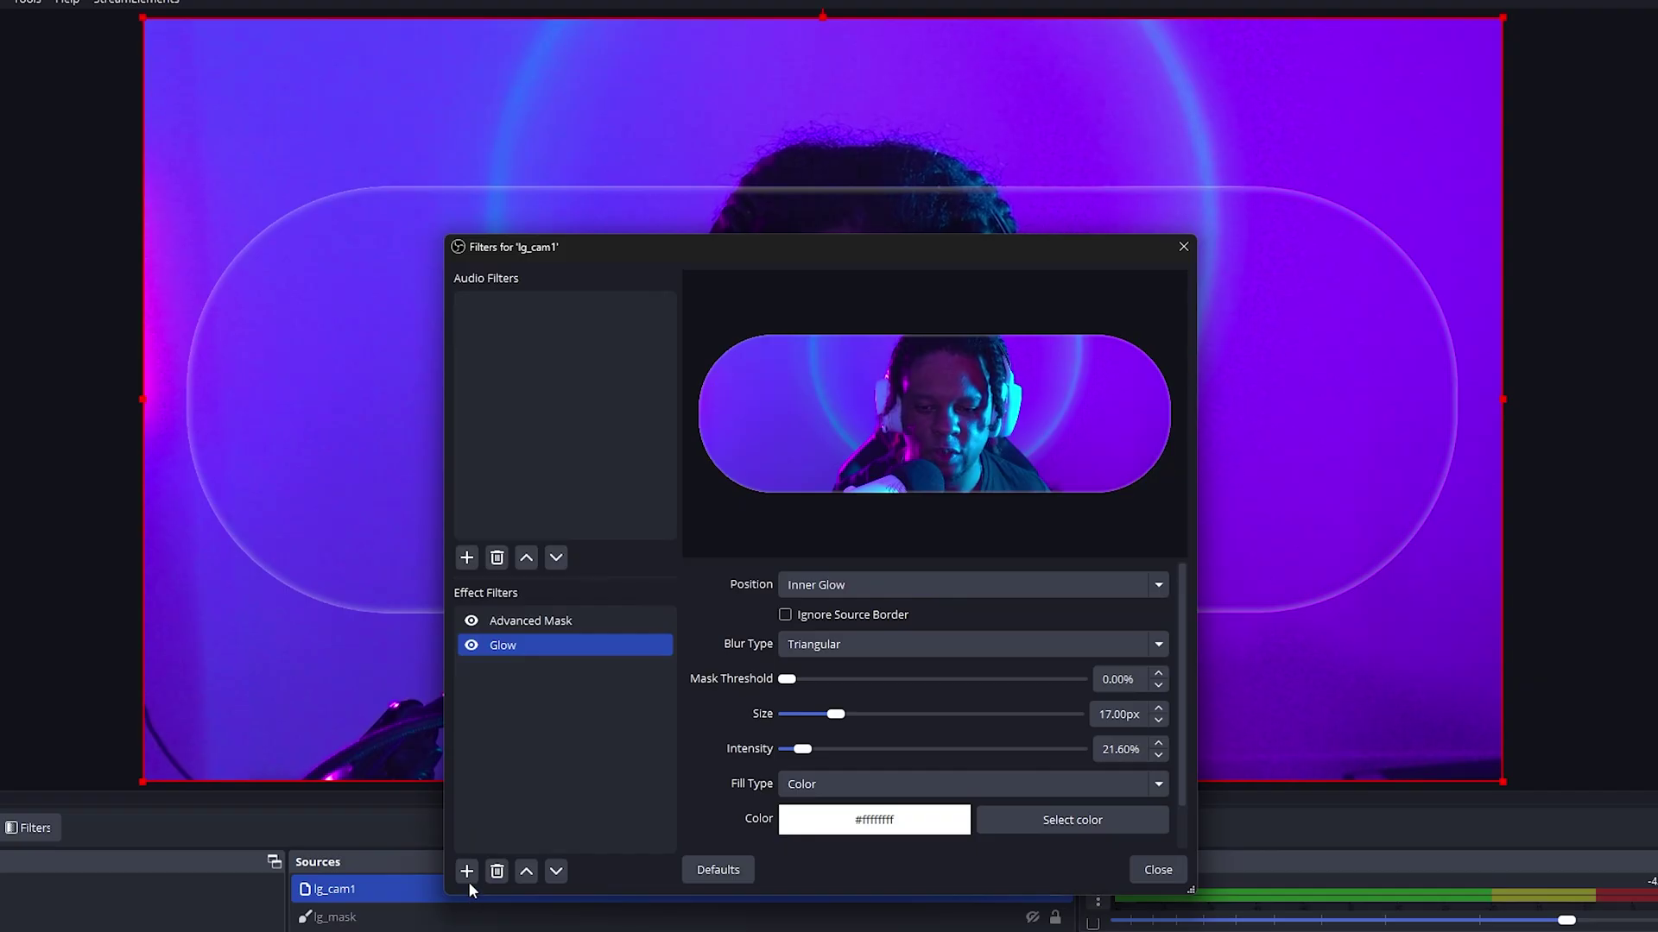
# Step: Add a Shadow effect filter with its default name to lg_cam1, with a size of 26 px and an intensity of about 56.3%
pyautogui.click(467, 872)
pyautogui.click(518, 782)
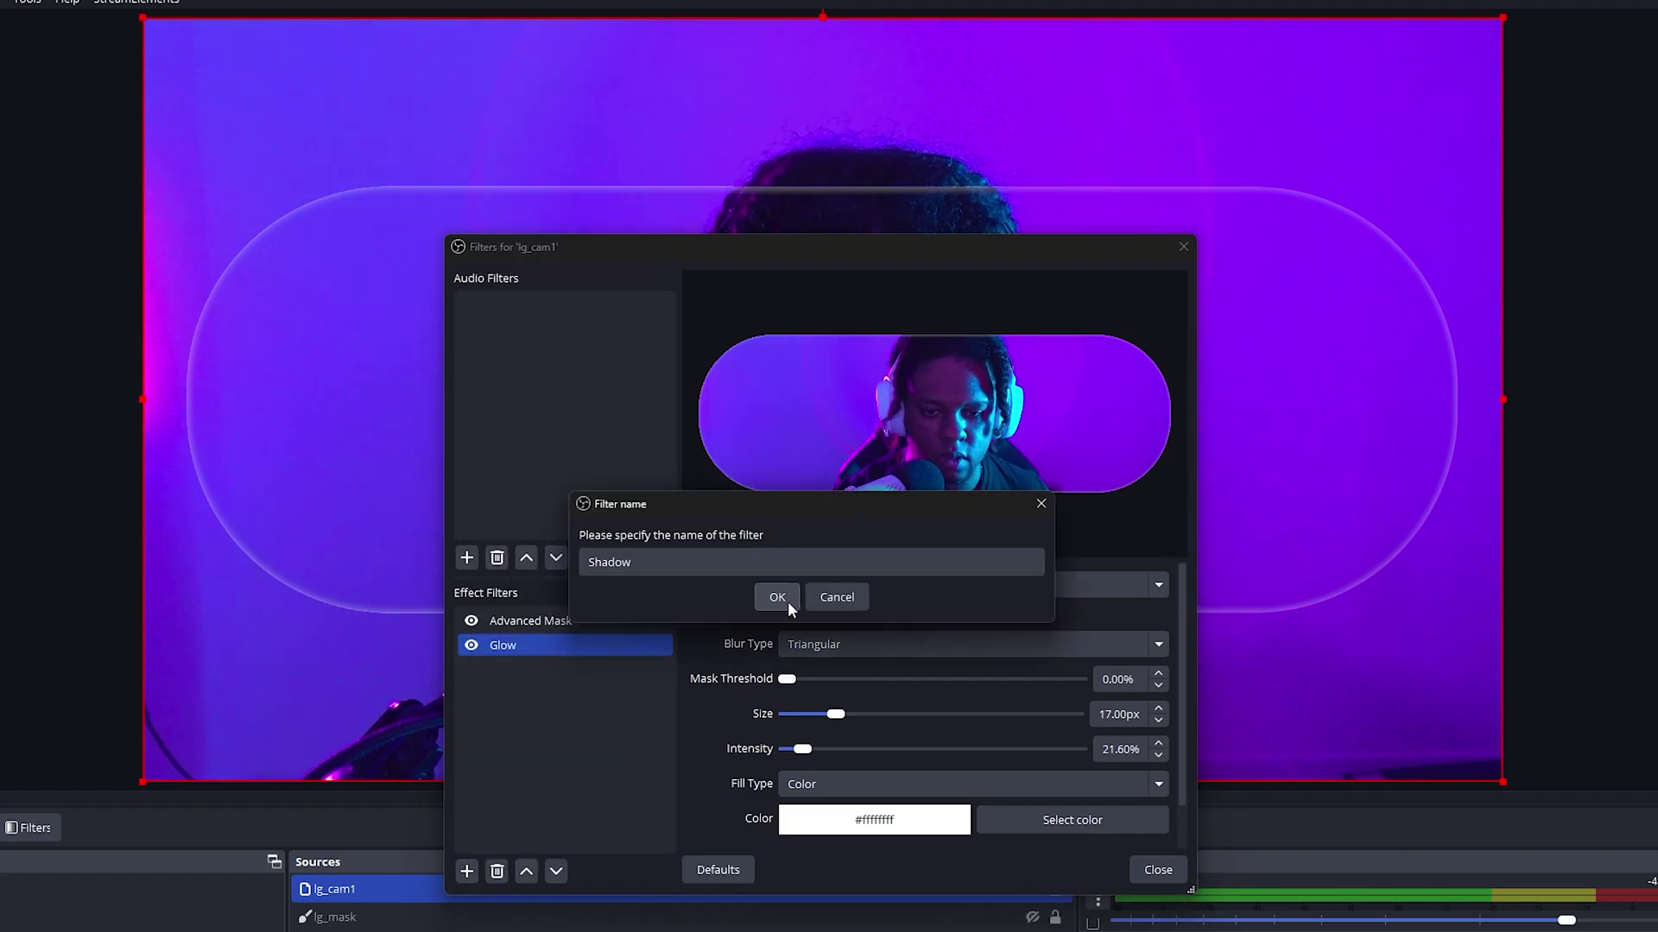
pyautogui.click(787, 601)
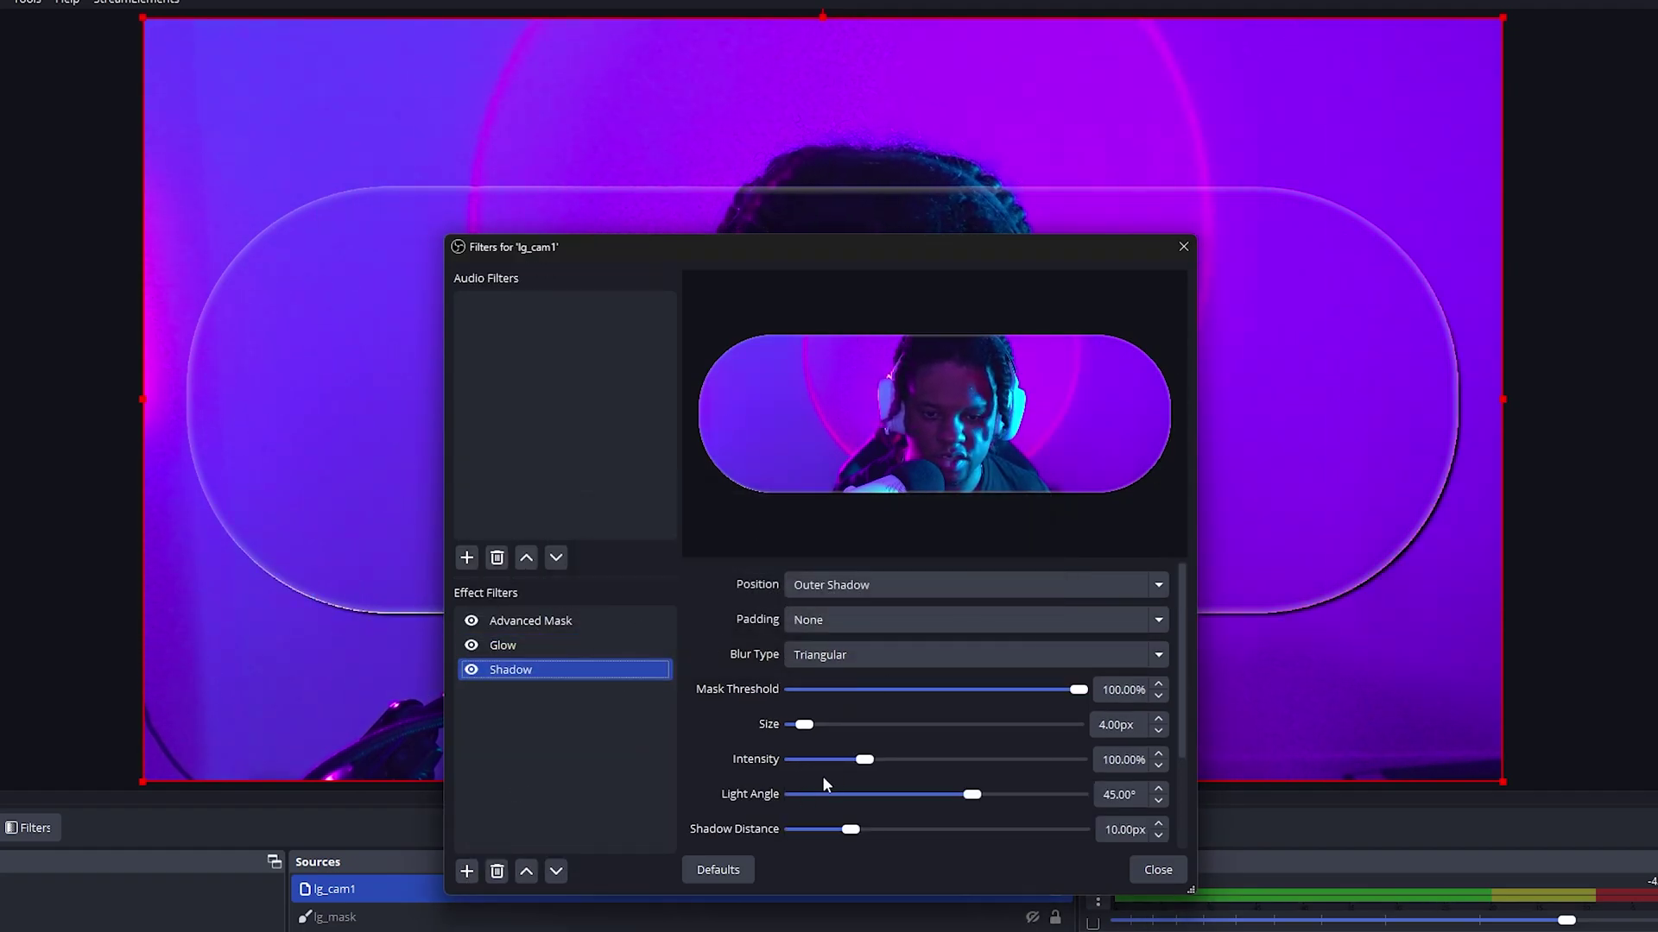
pyautogui.scroll(-1, 711, 728)
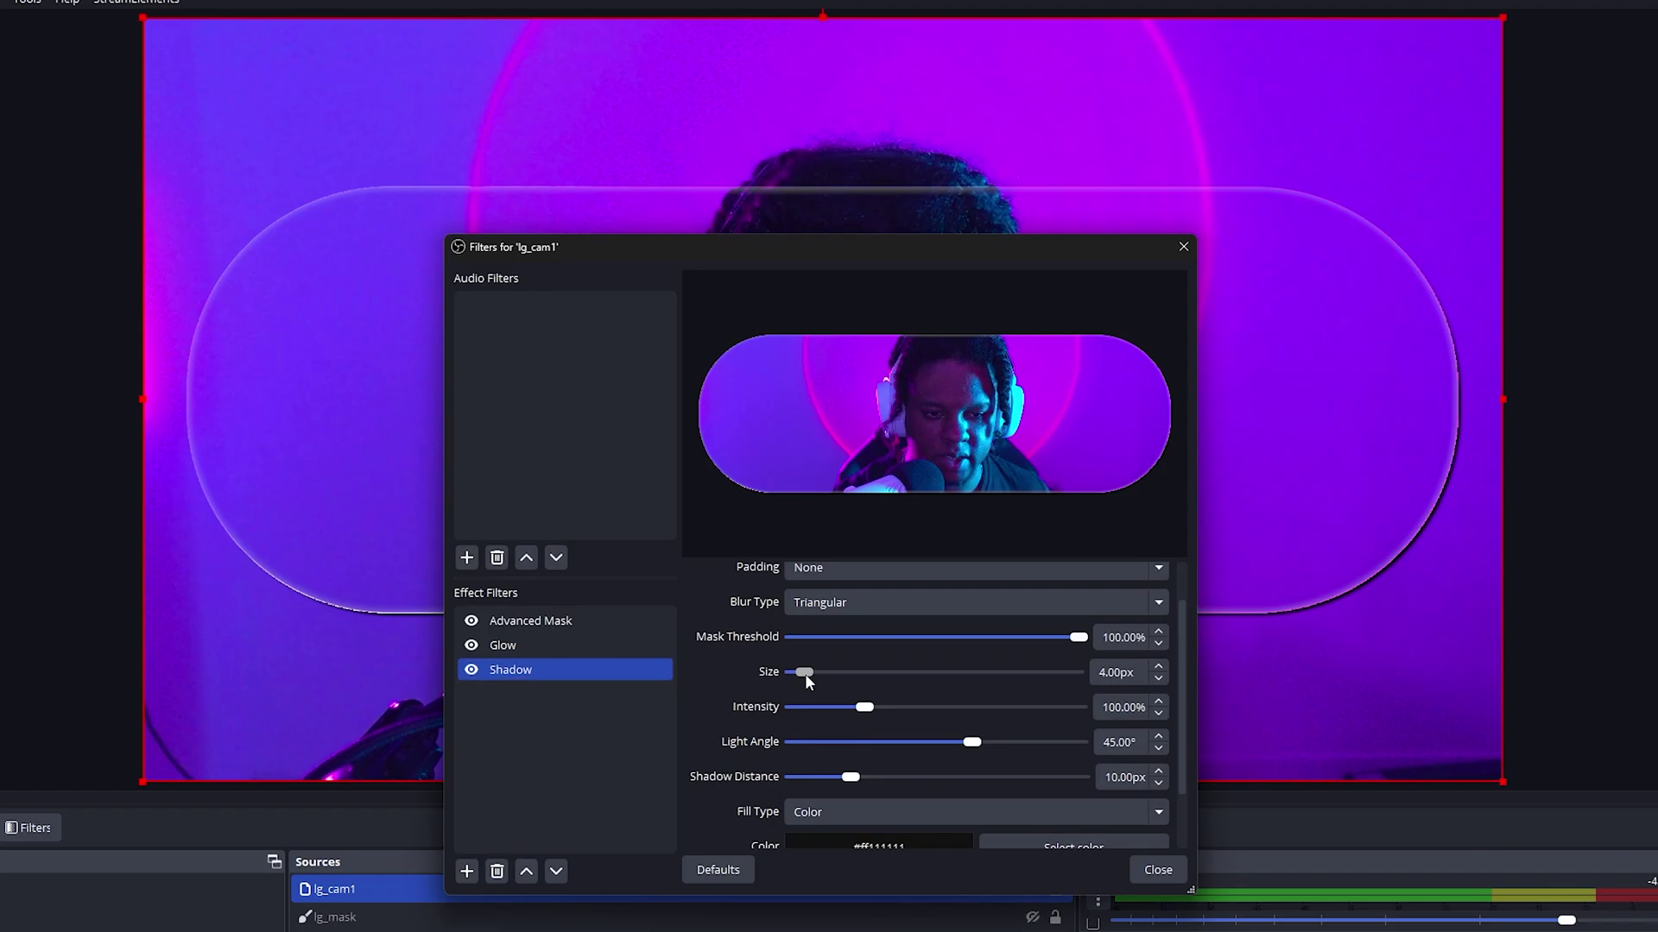
pyautogui.moveTo(805, 672); pyautogui.dragTo(835, 711)
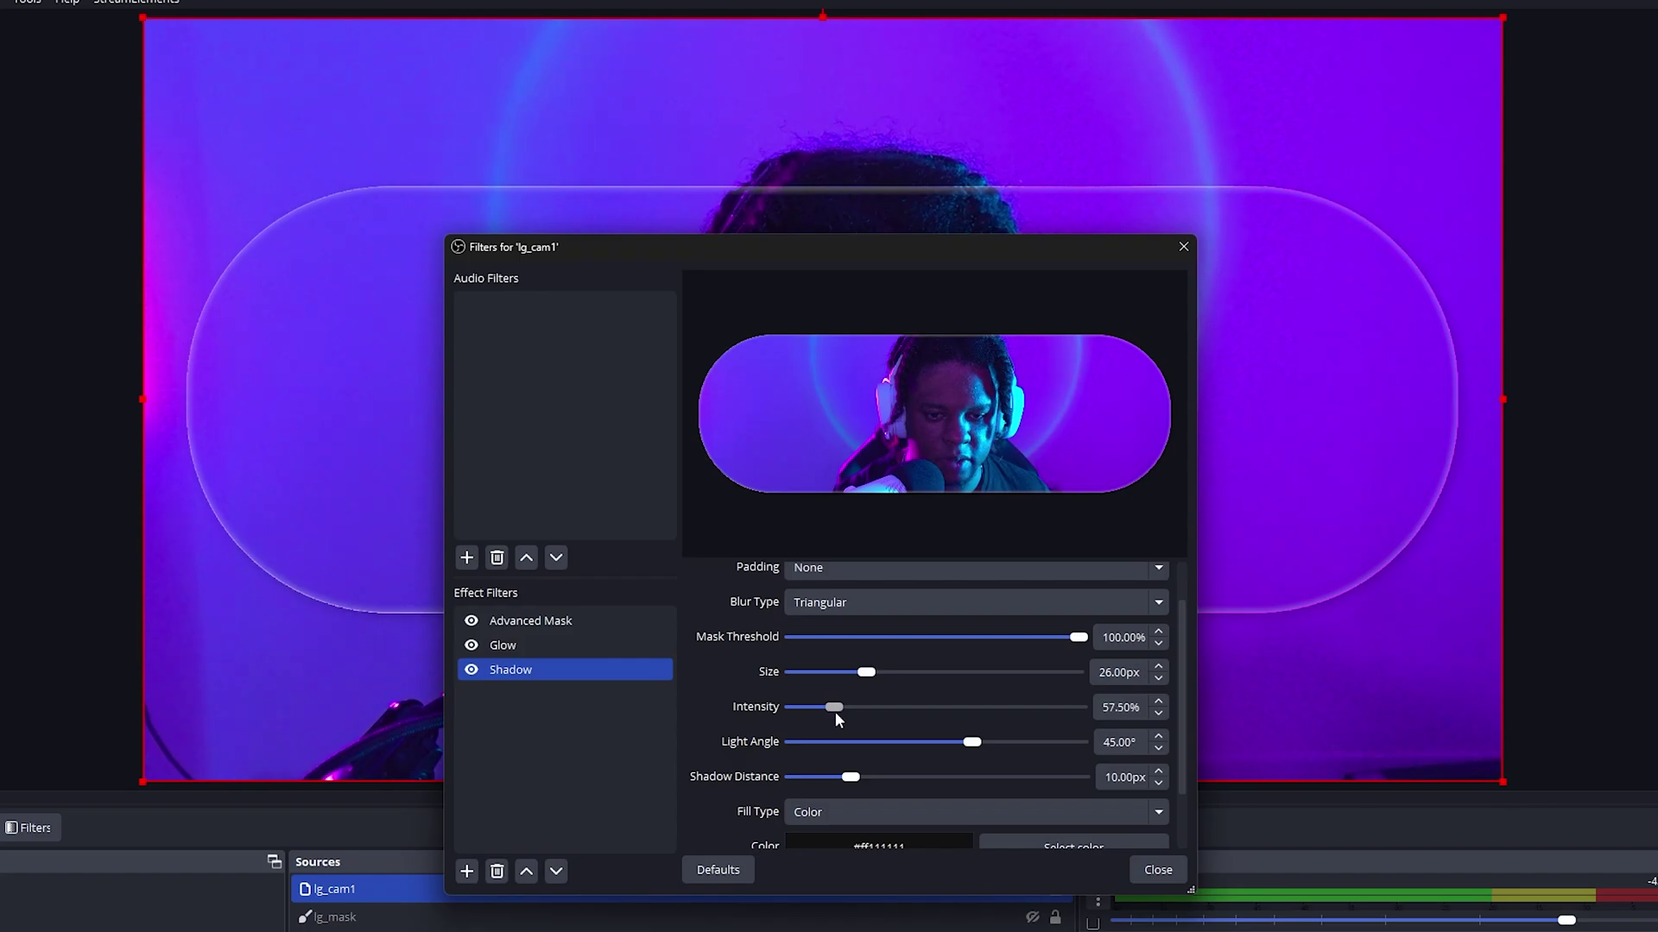
pyautogui.scroll(1, 708, 712)
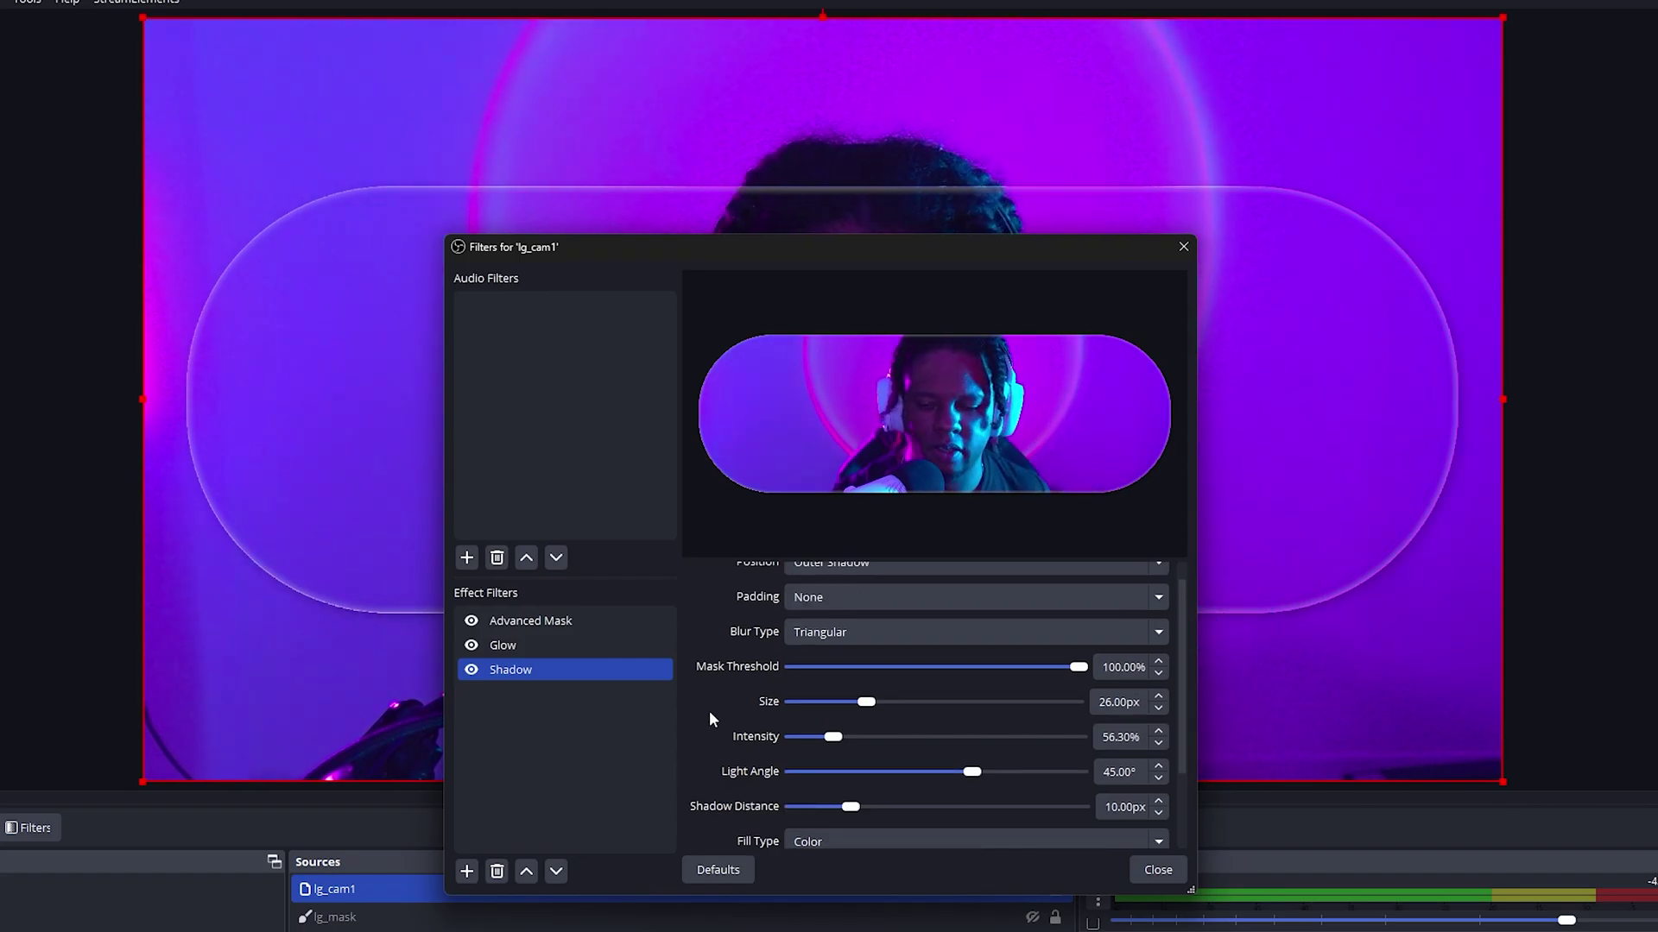
# Step: Readjust lg_cam1's Glow filter to a size of 21 px and an intensity of 21.6%, and close the filter settings
pyautogui.click(505, 653)
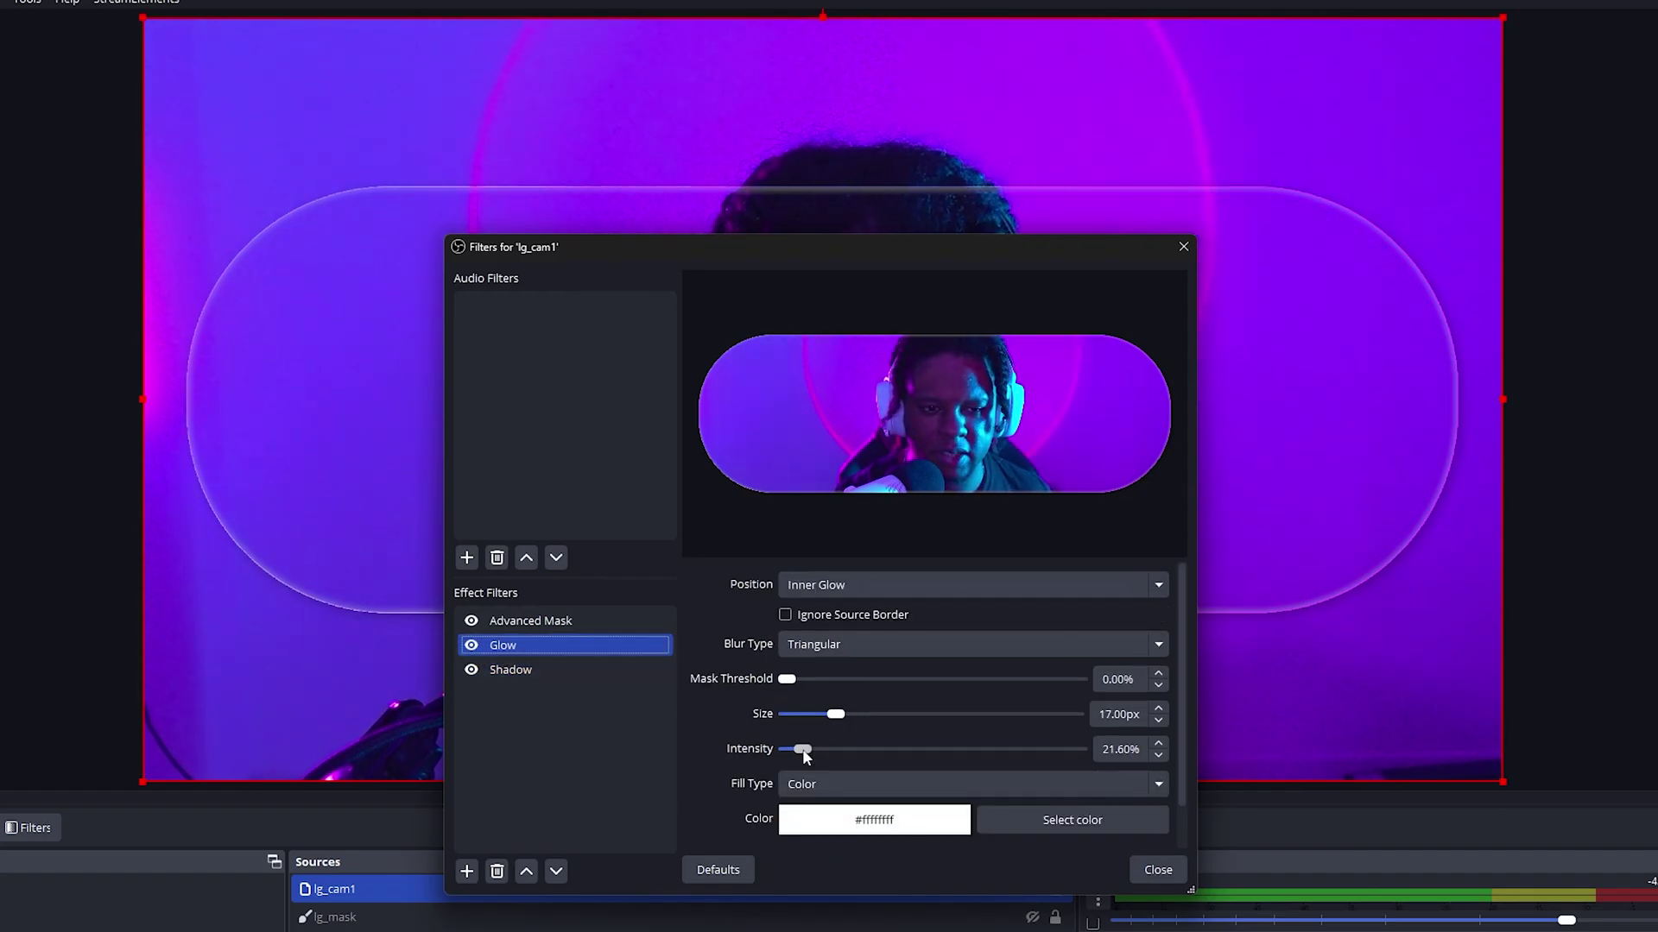
pyautogui.click(801, 748)
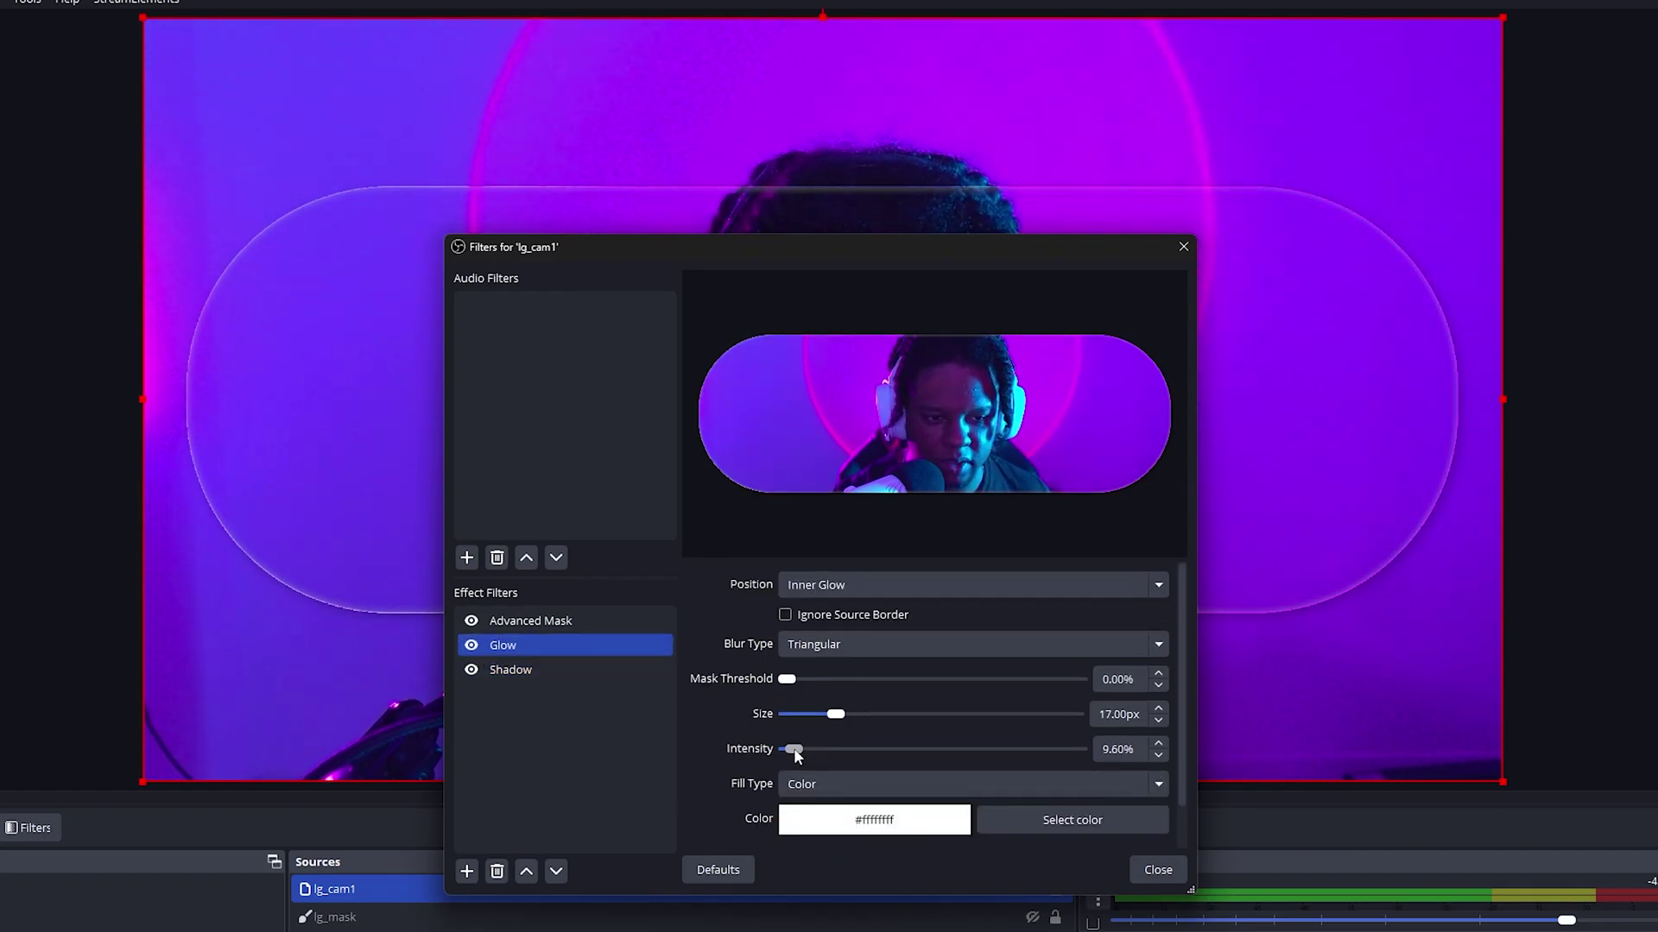
pyautogui.moveTo(794, 748); pyautogui.dragTo(774, 748)
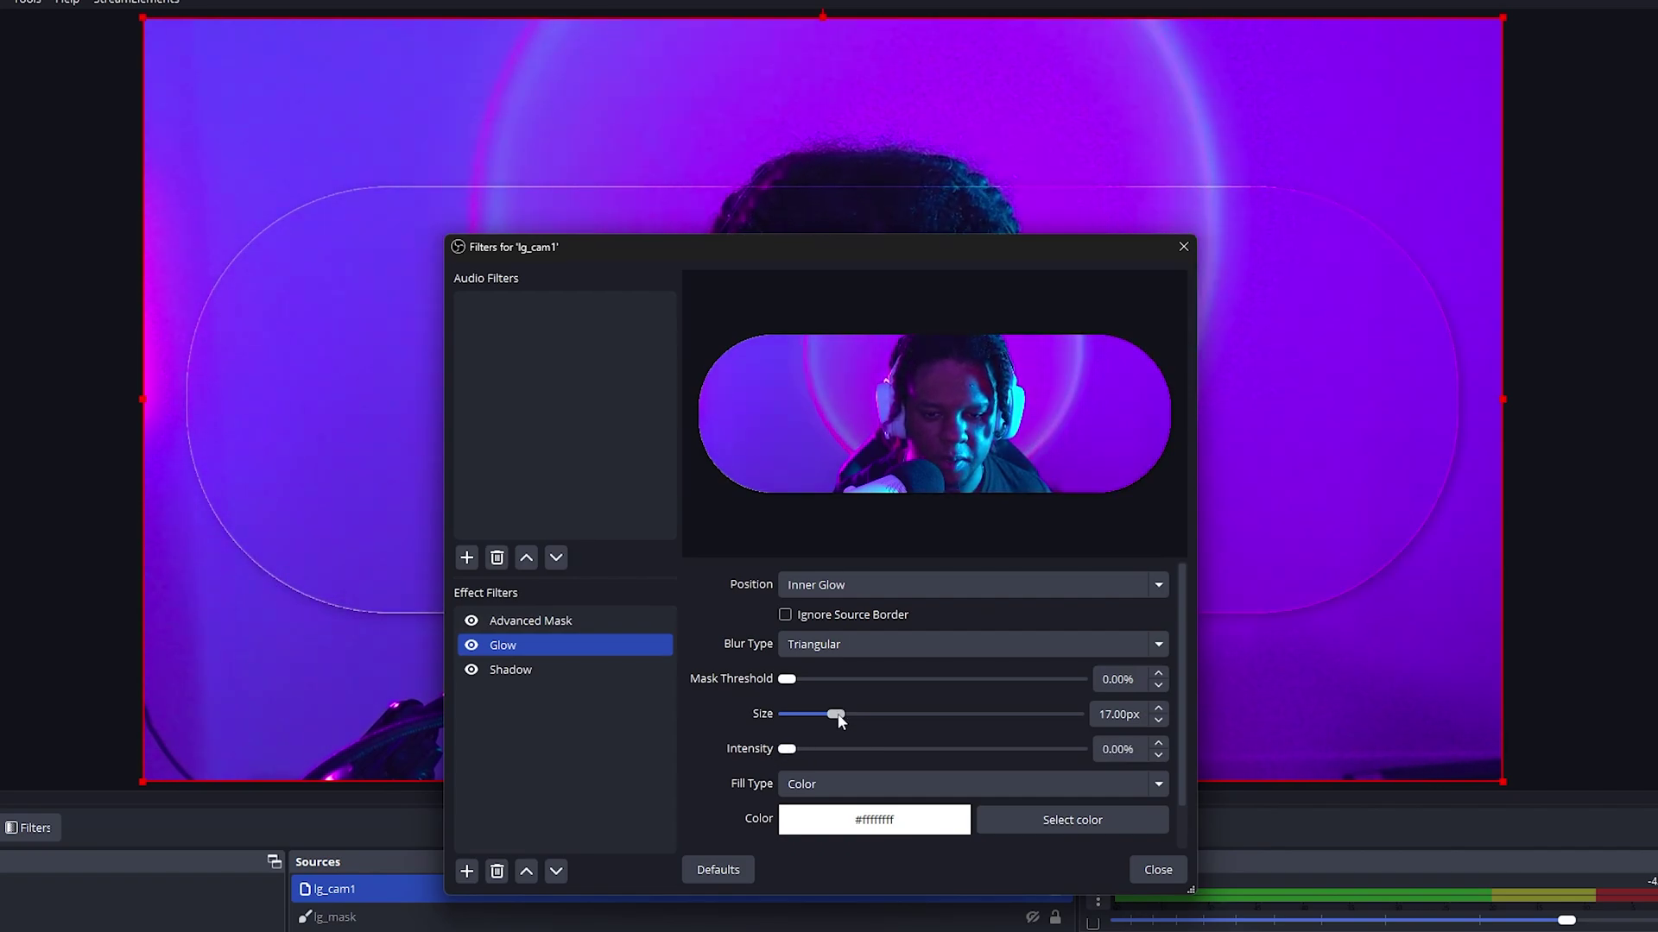
pyautogui.moveTo(836, 715); pyautogui.dragTo(788, 728)
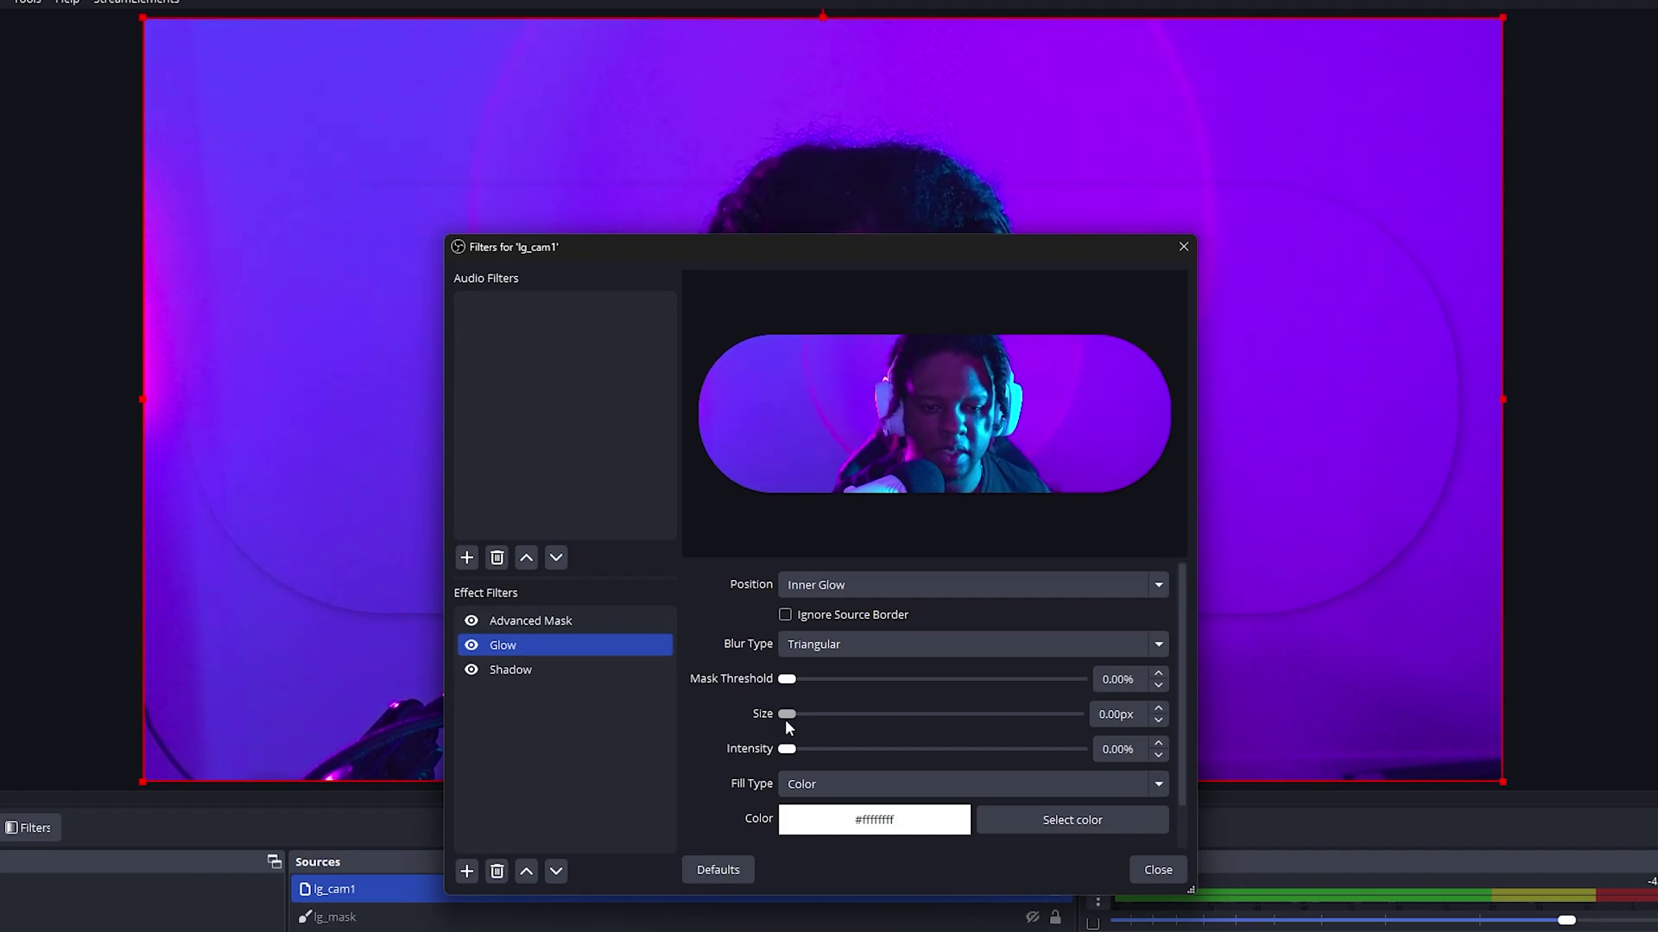
pyautogui.moveTo(785, 749); pyautogui.dragTo(811, 749)
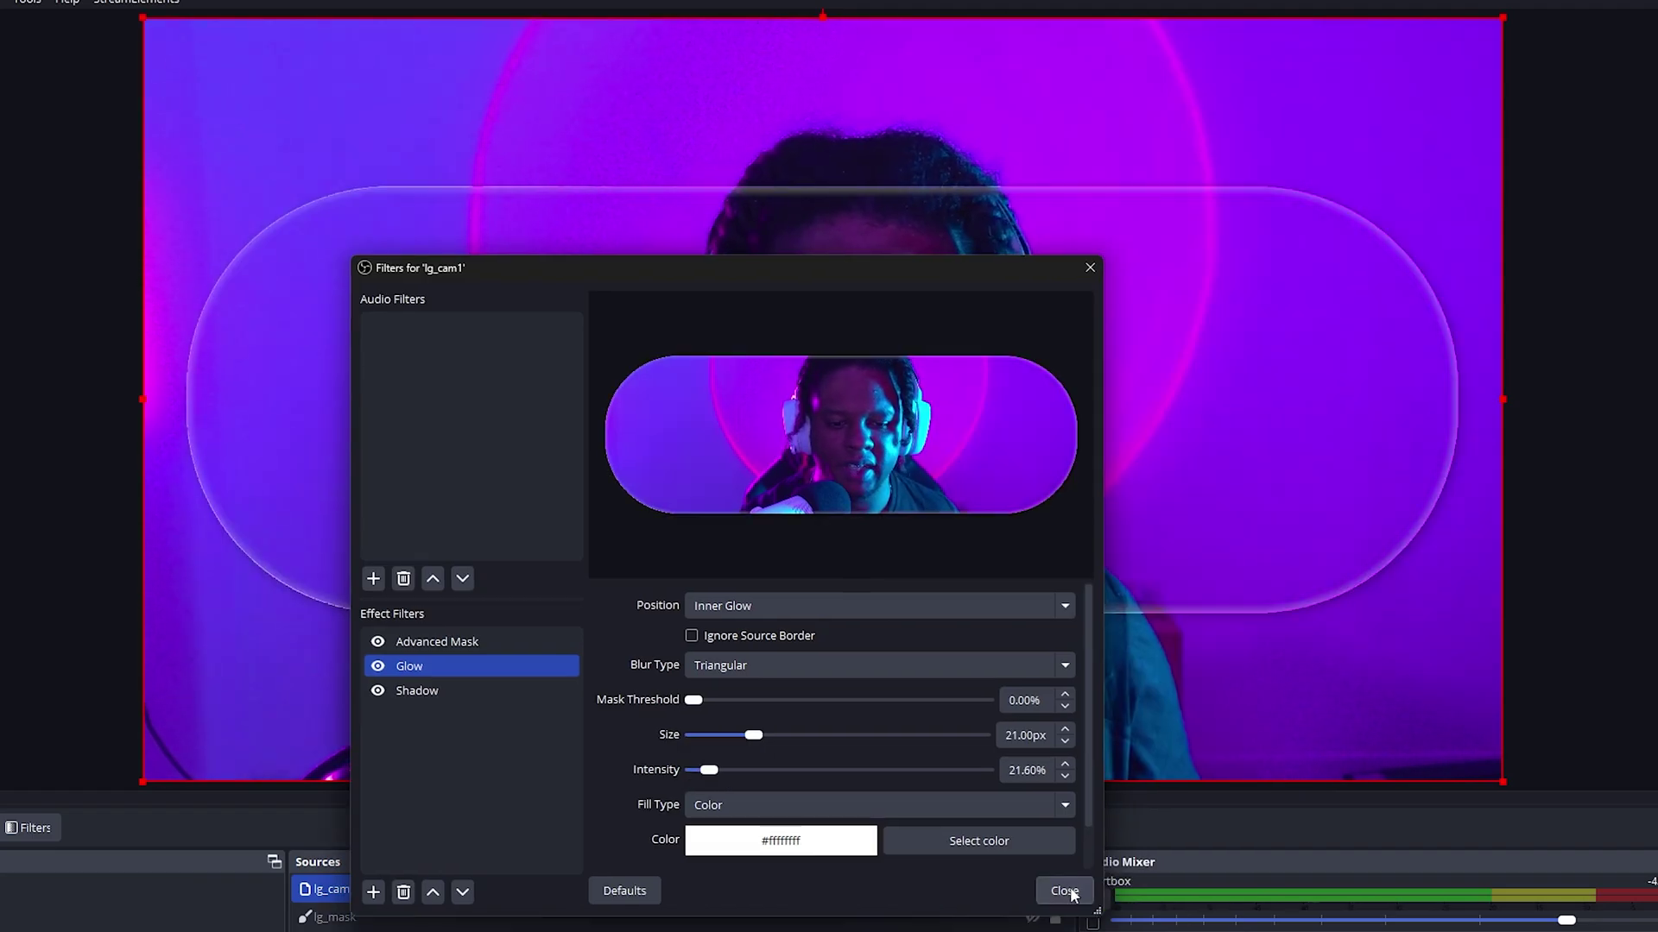
pyautogui.click(1063, 891)
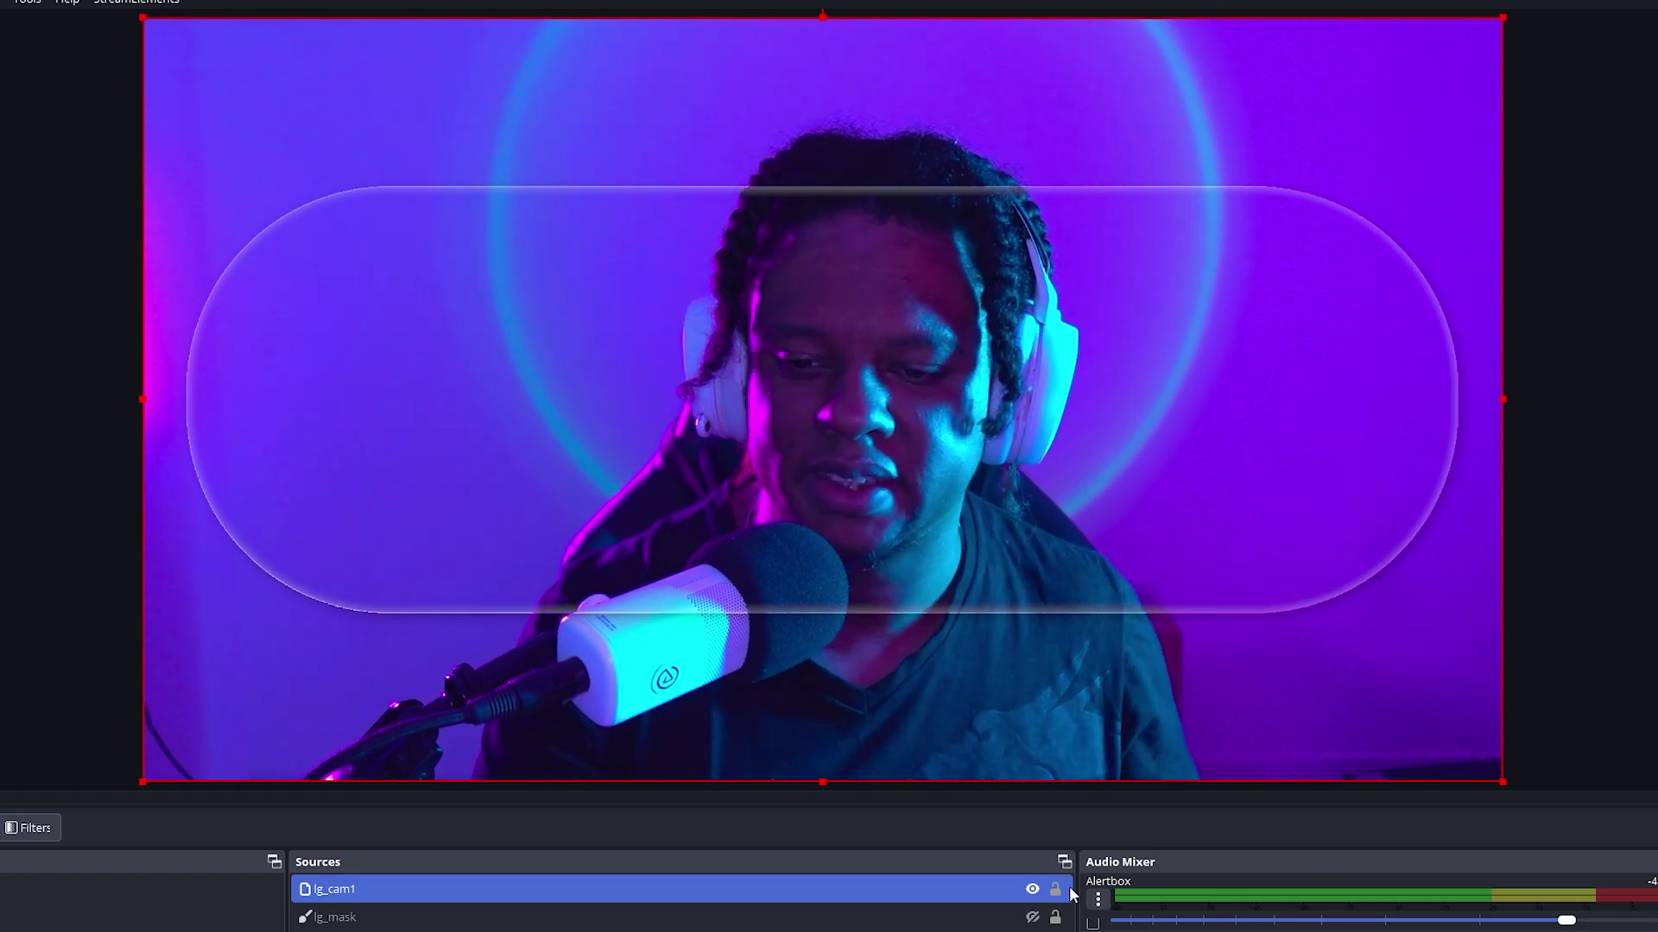
# Step: Rename the lg_cam1 source as "lg_cam1 emboss"
pyautogui.rightClick(337, 889)
pyautogui.click(389, 482)
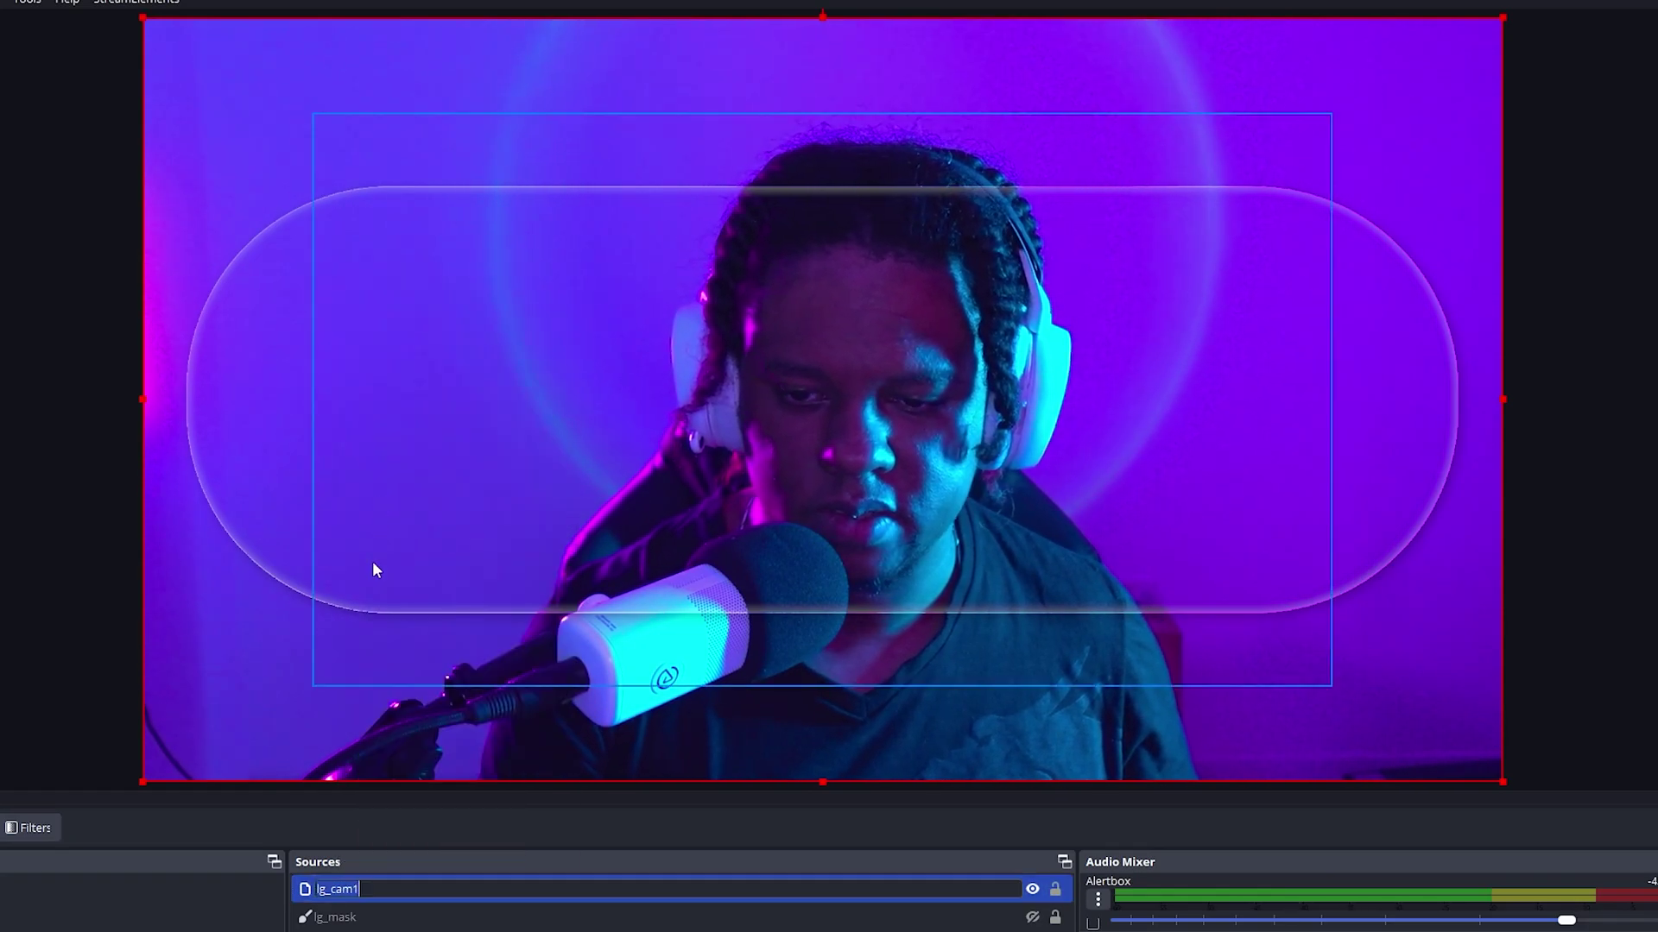
pyautogui.write('emboss')
pyautogui.press('Return')
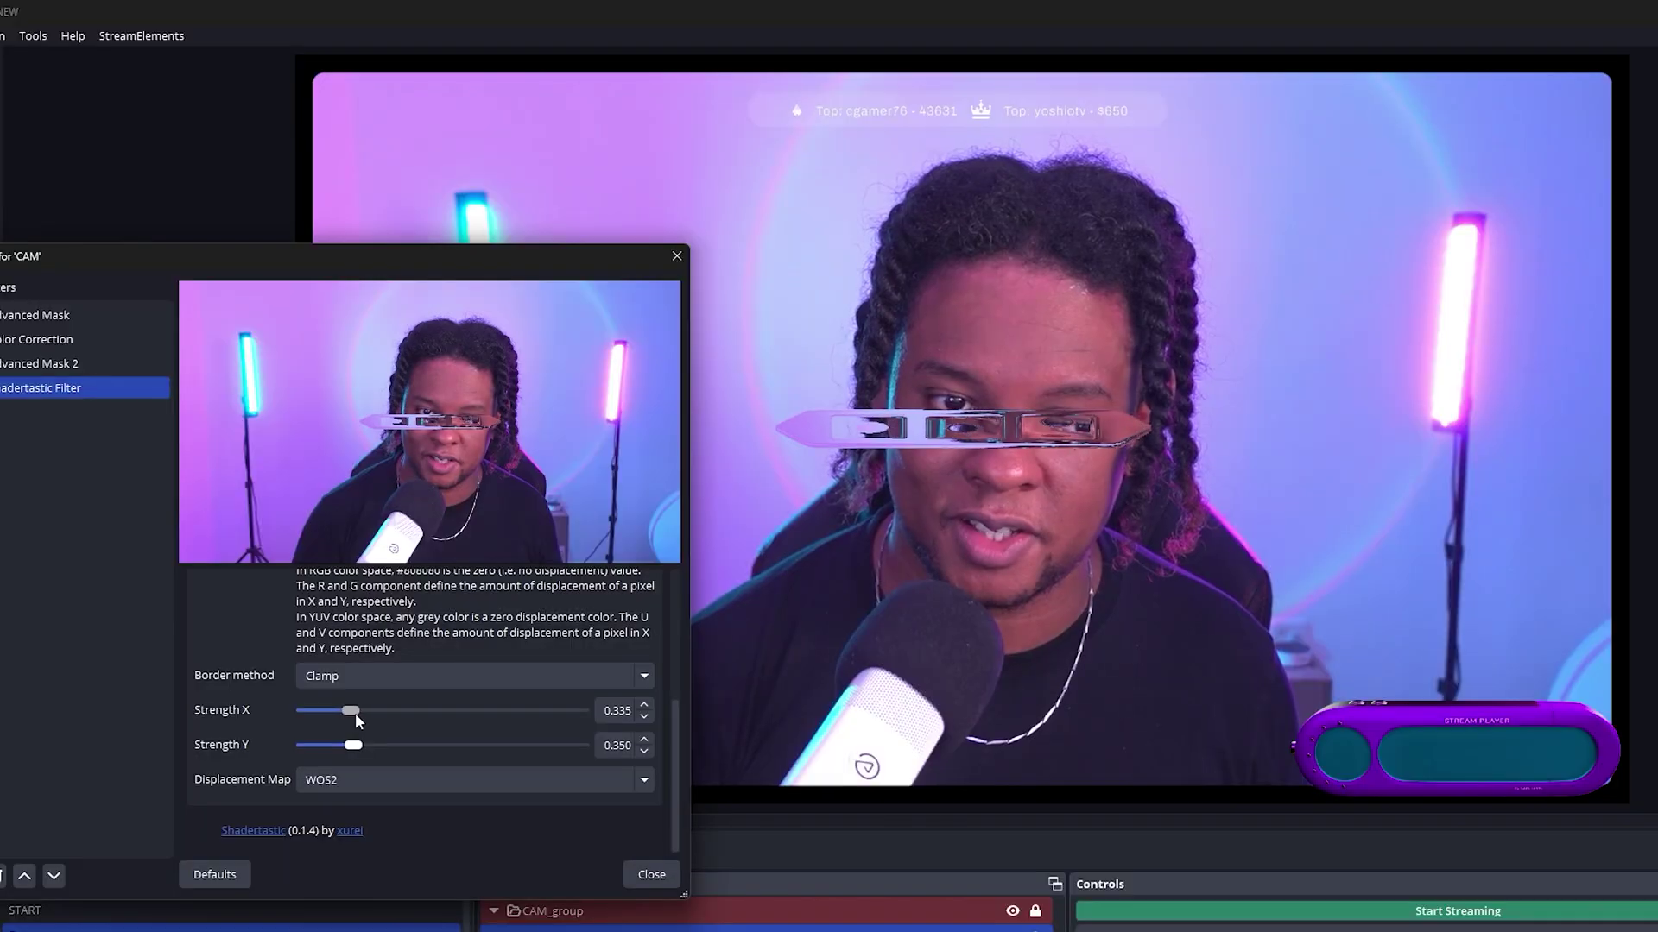
# Step: Try a higher Strength X for the displacement in CAM's Shadertastic Filter
pyautogui.moveTo(355, 713); pyautogui.dragTo(381, 714)
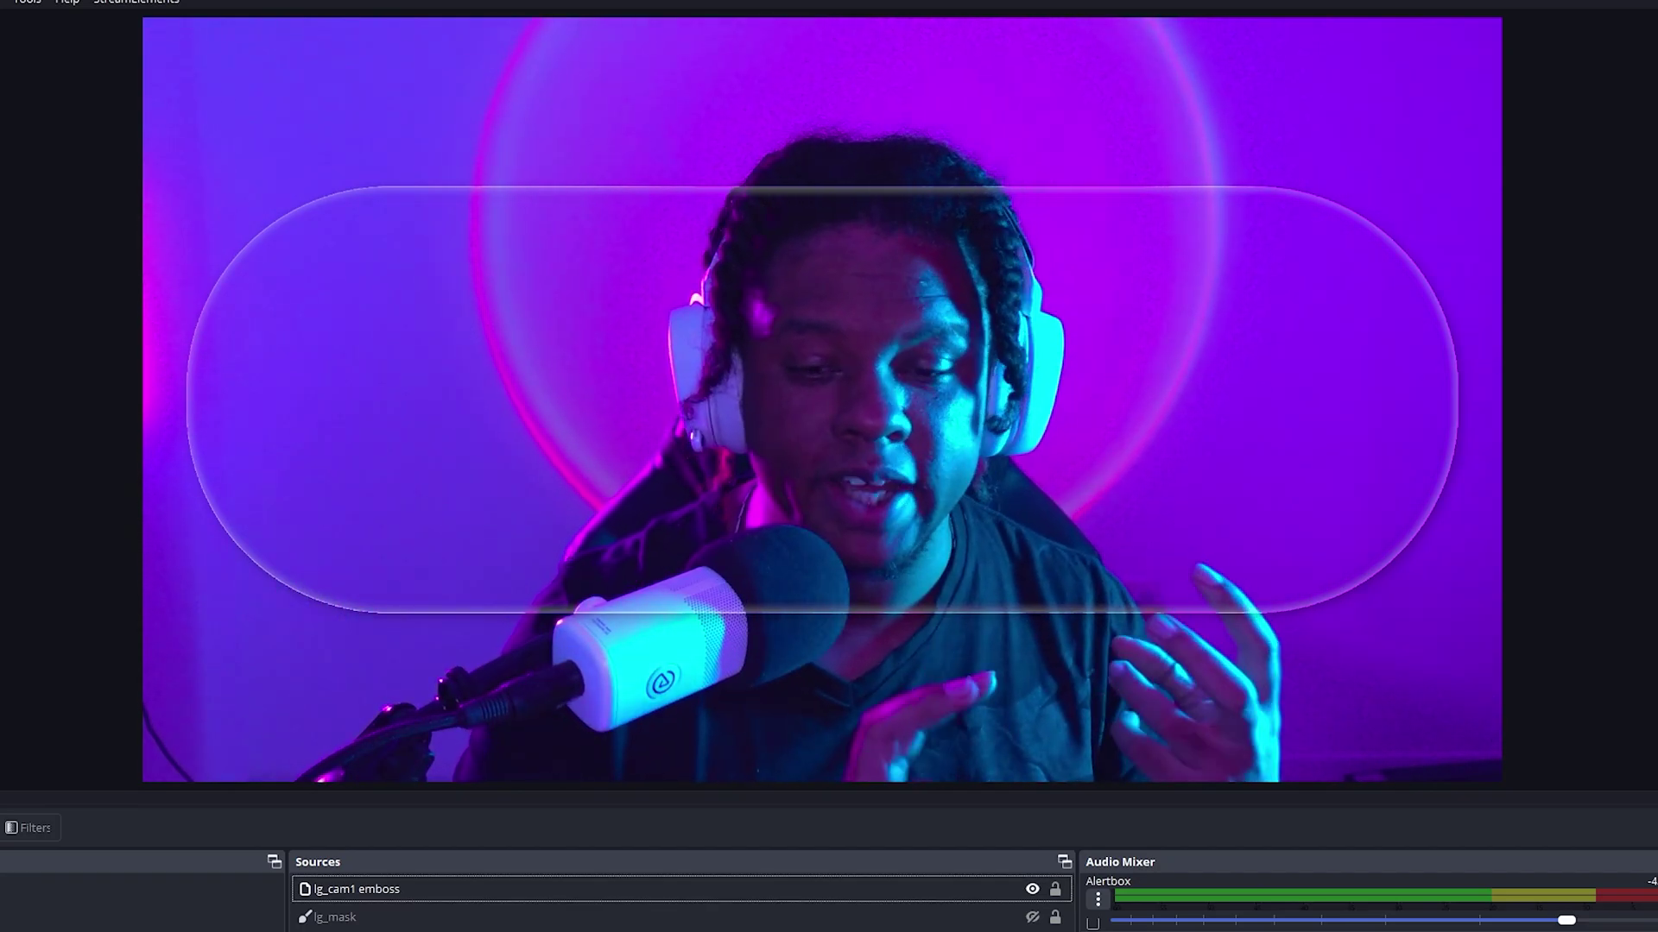
# Step: Add a new Source Clone named lg_stroke to the scene
pyautogui.click(356, 889)
pyautogui.click(370, 919)
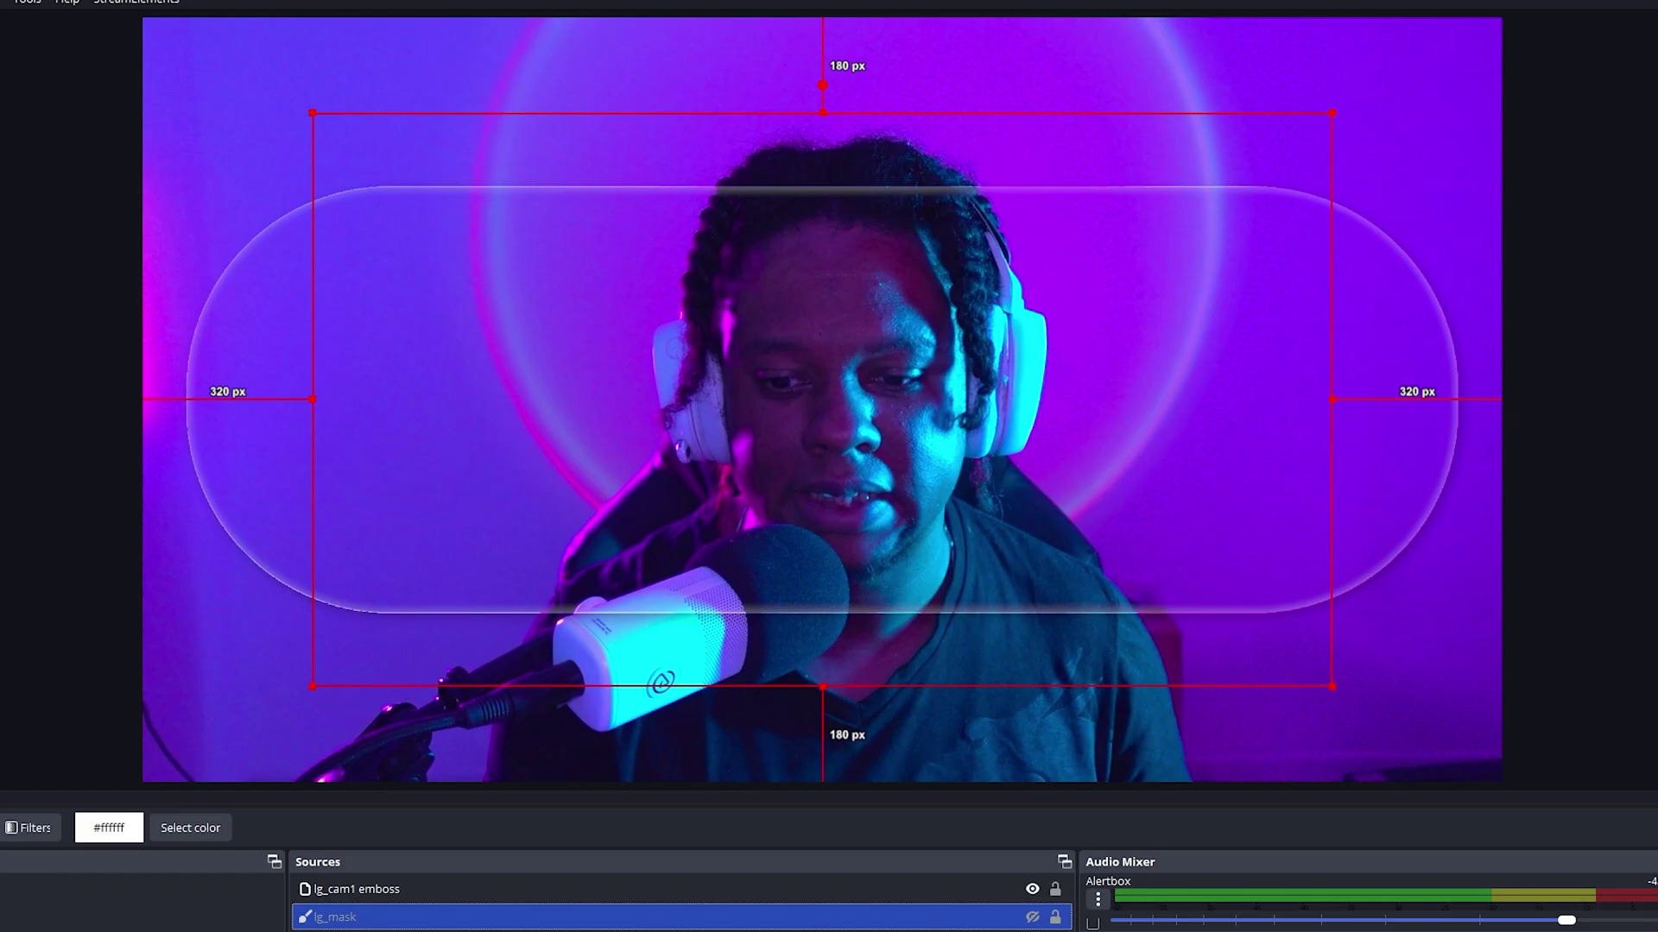
pyautogui.click(365, 864)
pyautogui.write('lg')
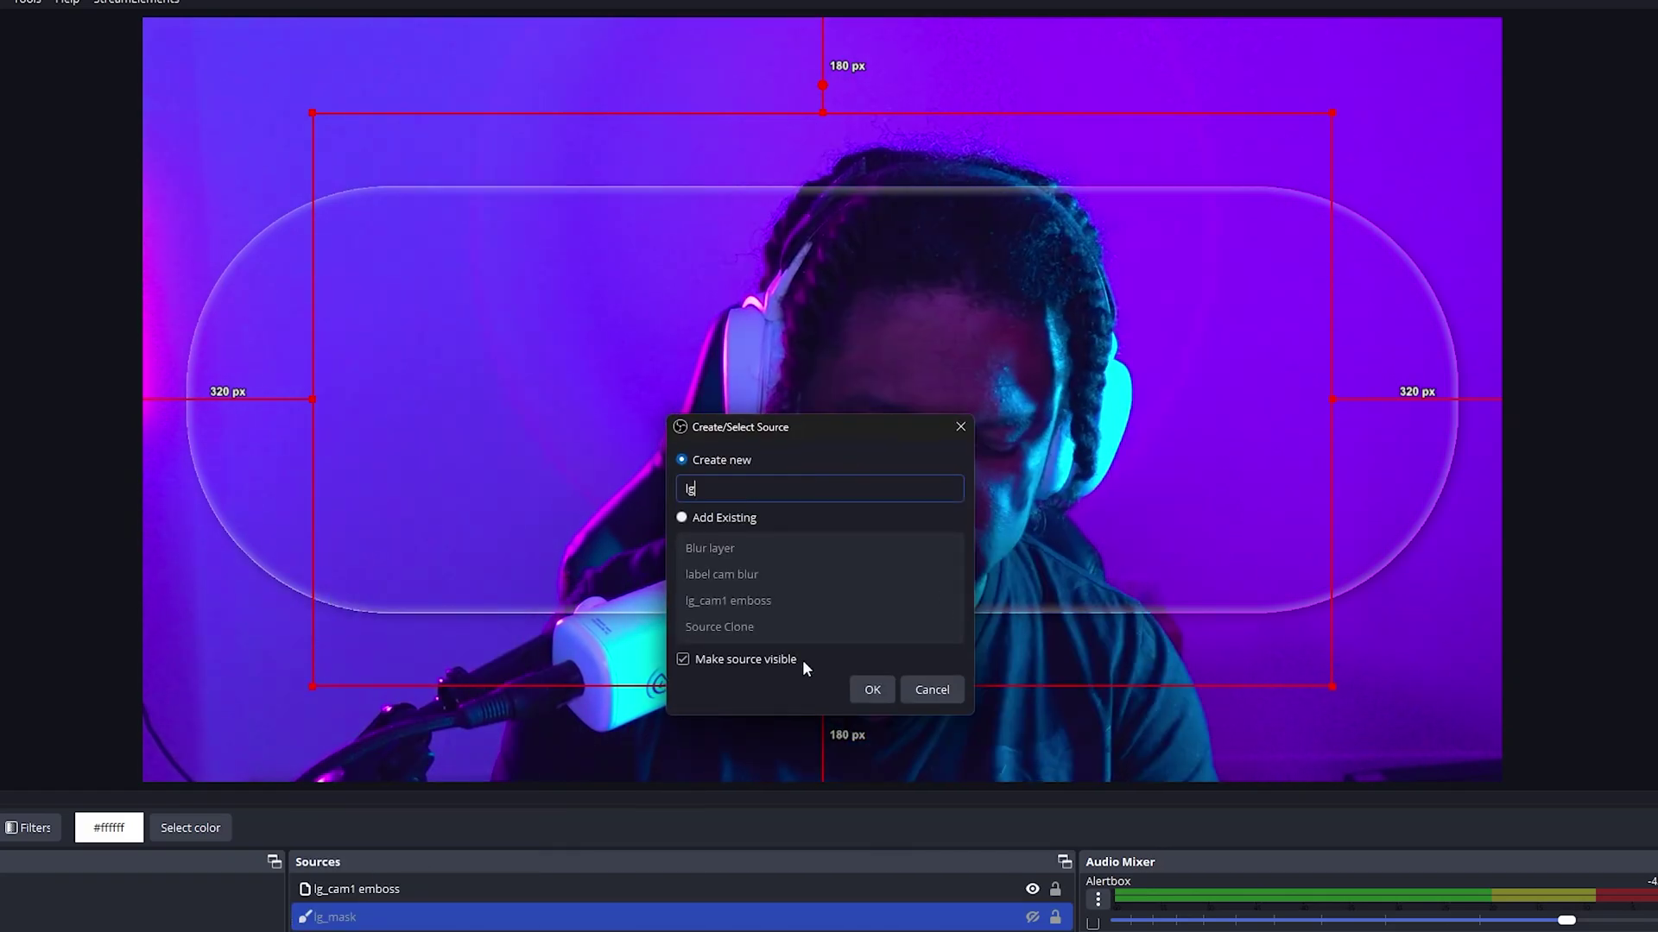
pyautogui.write('_stroke')
pyautogui.press('Return')
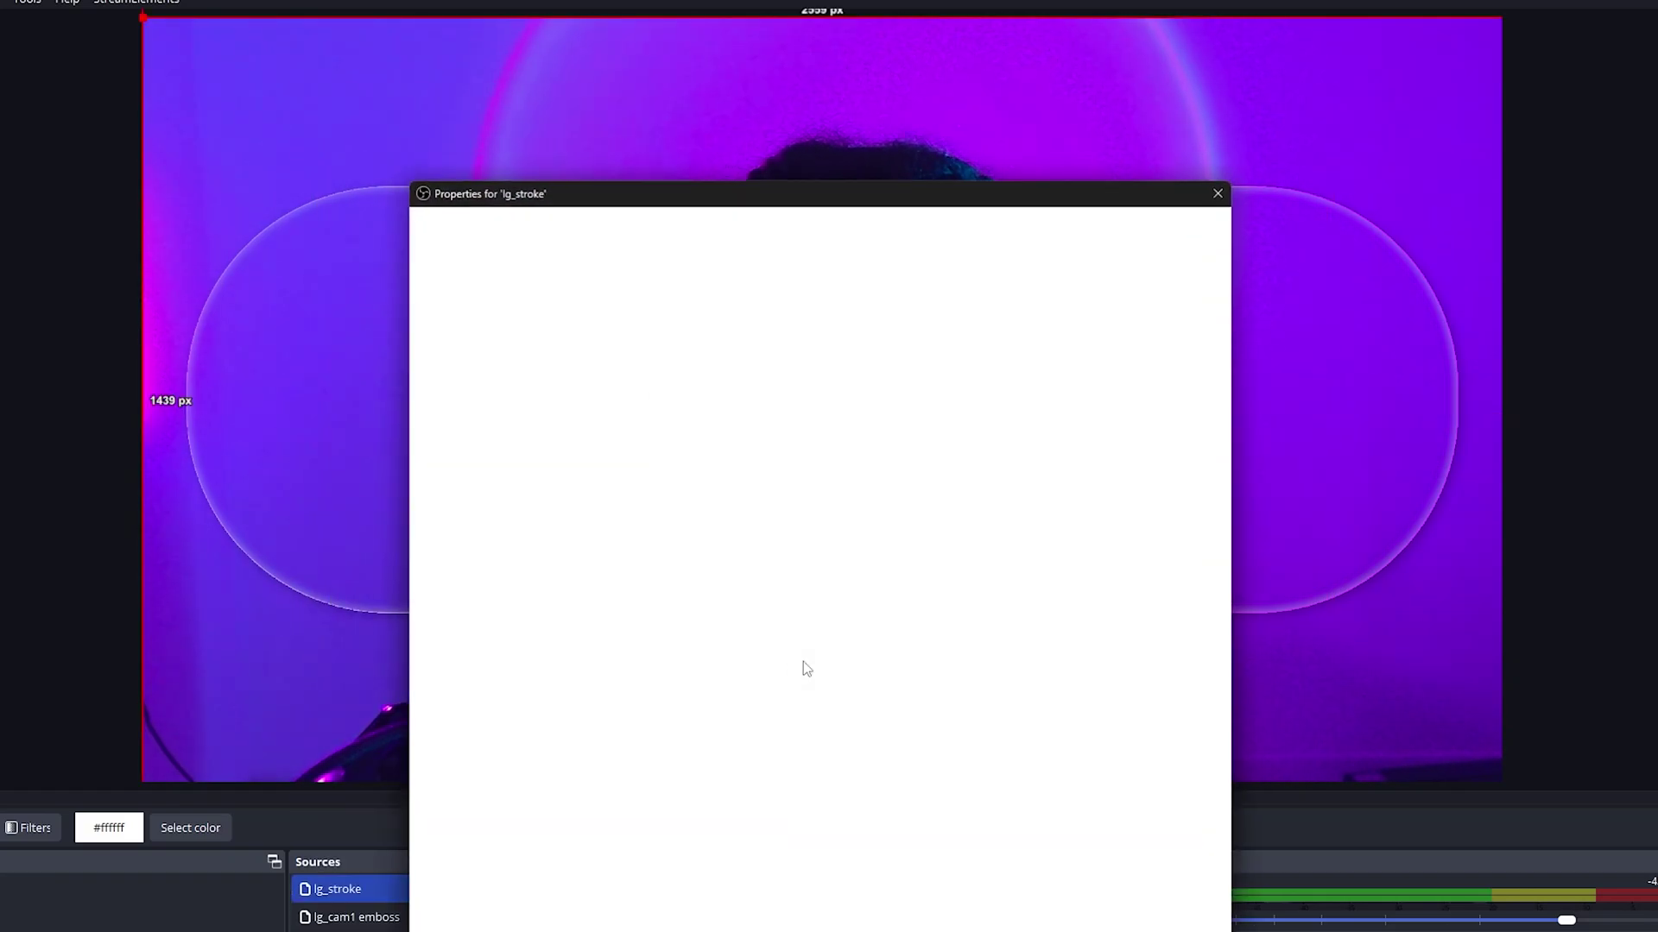
# Step: Set lg_stroke to clone the lg_mask source and confirm its properties
pyautogui.click(1188, 618)
pyautogui.scroll(-10, 753, 507)
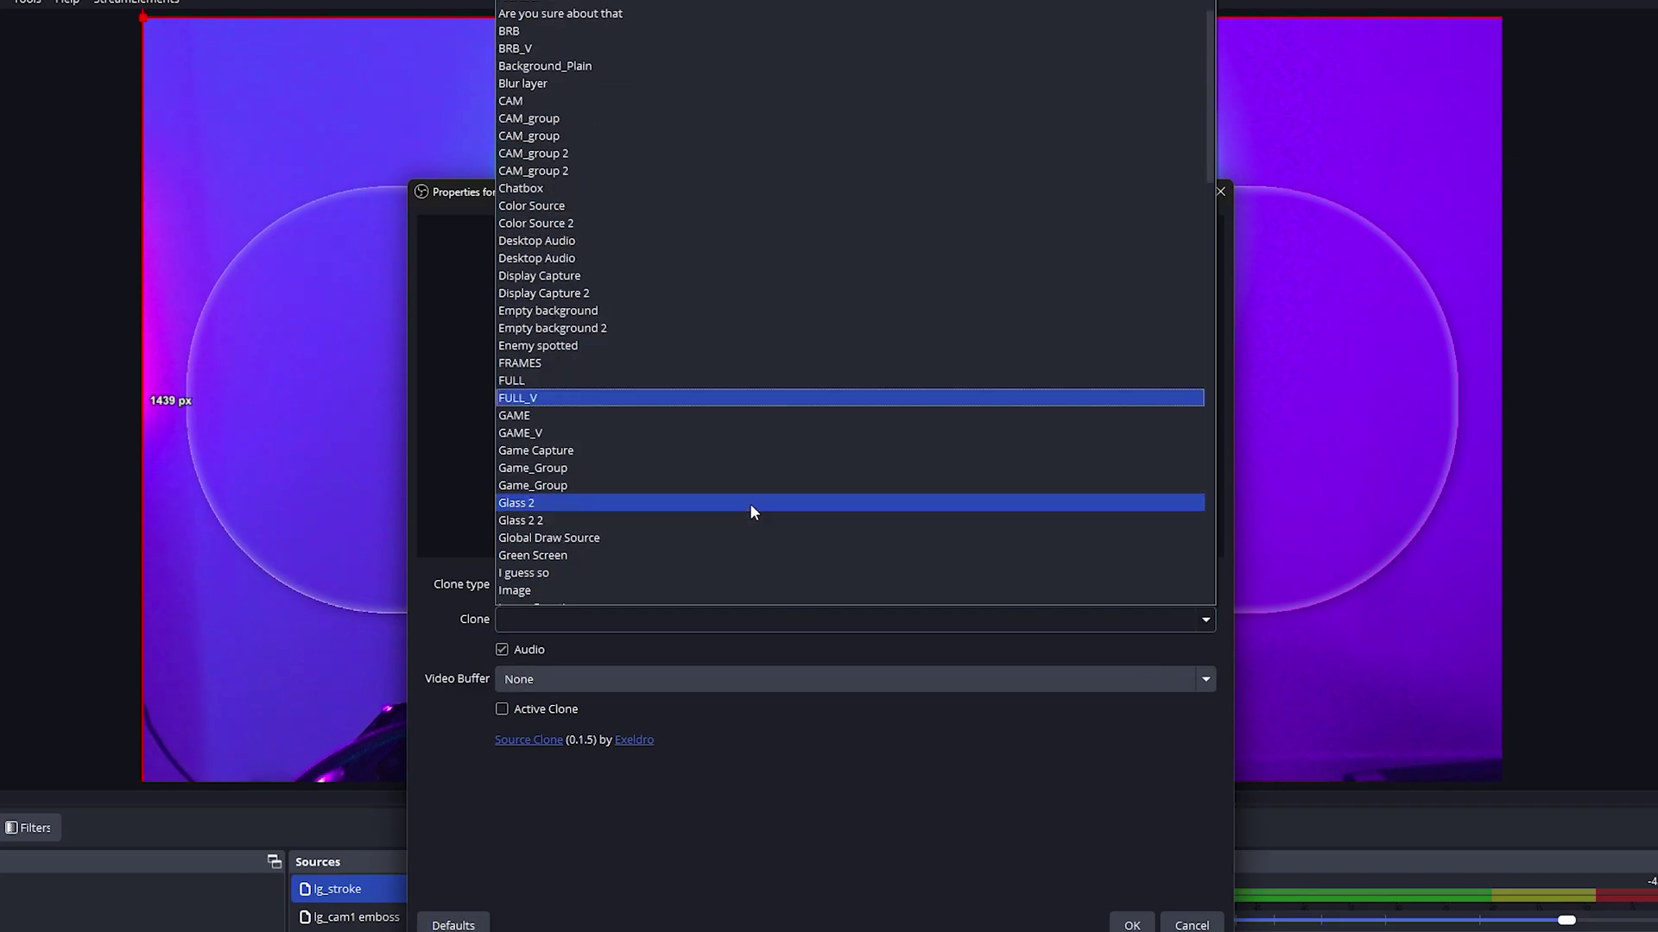
pyautogui.click(754, 503)
pyautogui.press('Return')
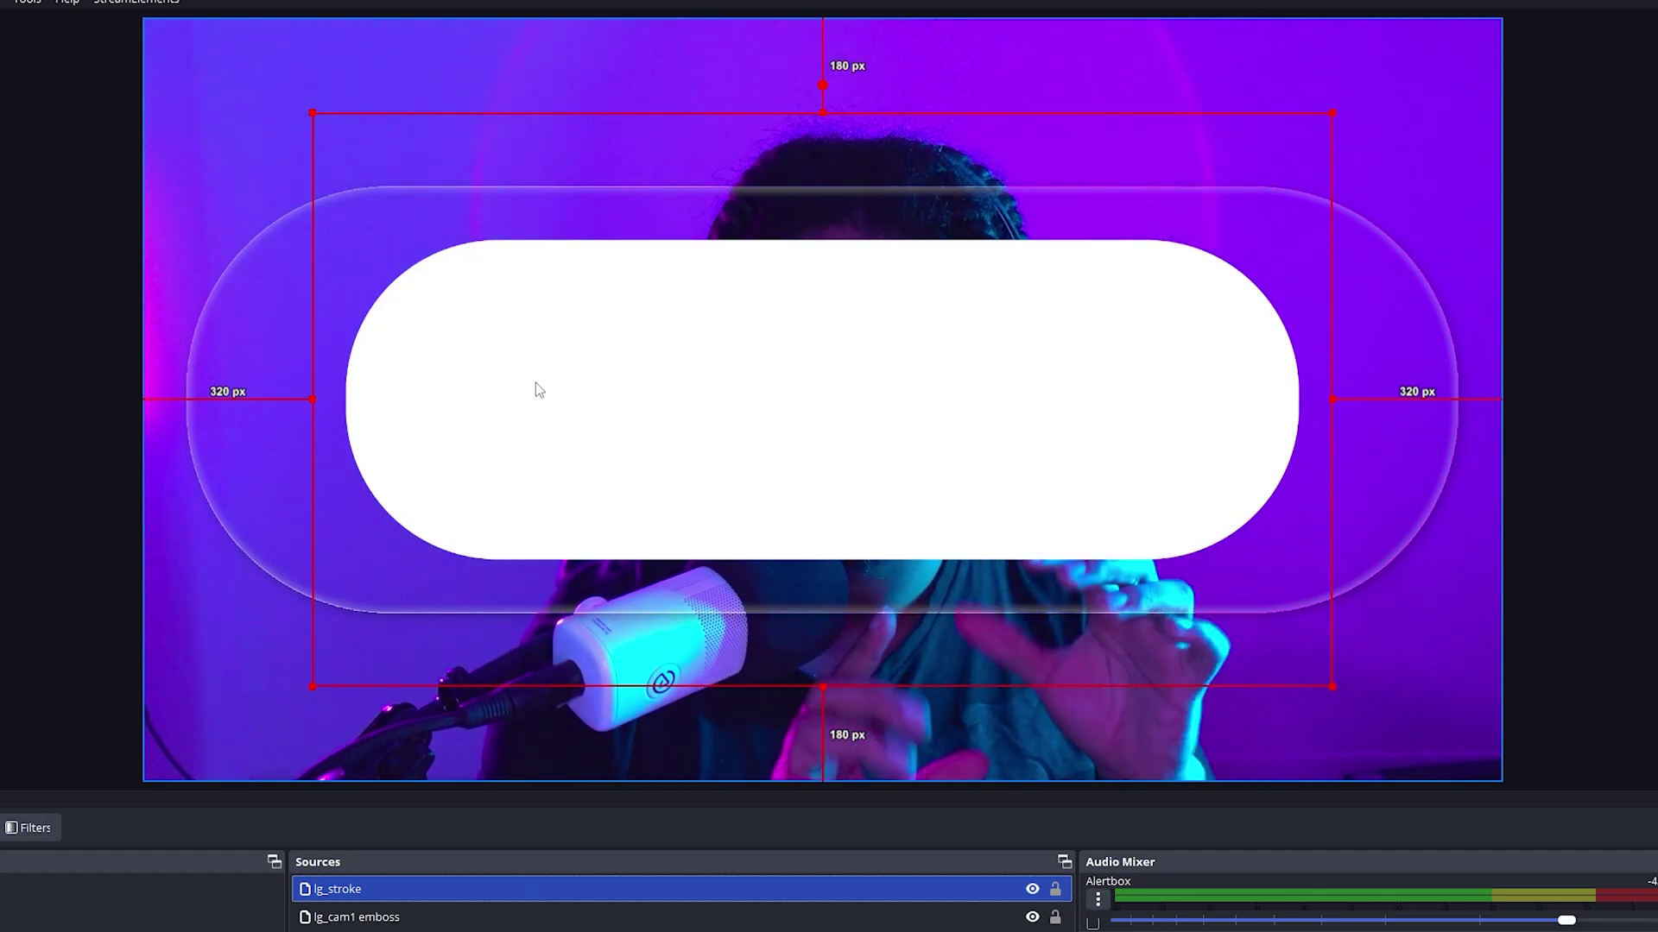
# Step: Copy the Advanced Mask filter from lg_mask and paste it into lg_stroke's effect filters
pyautogui.click(536, 382)
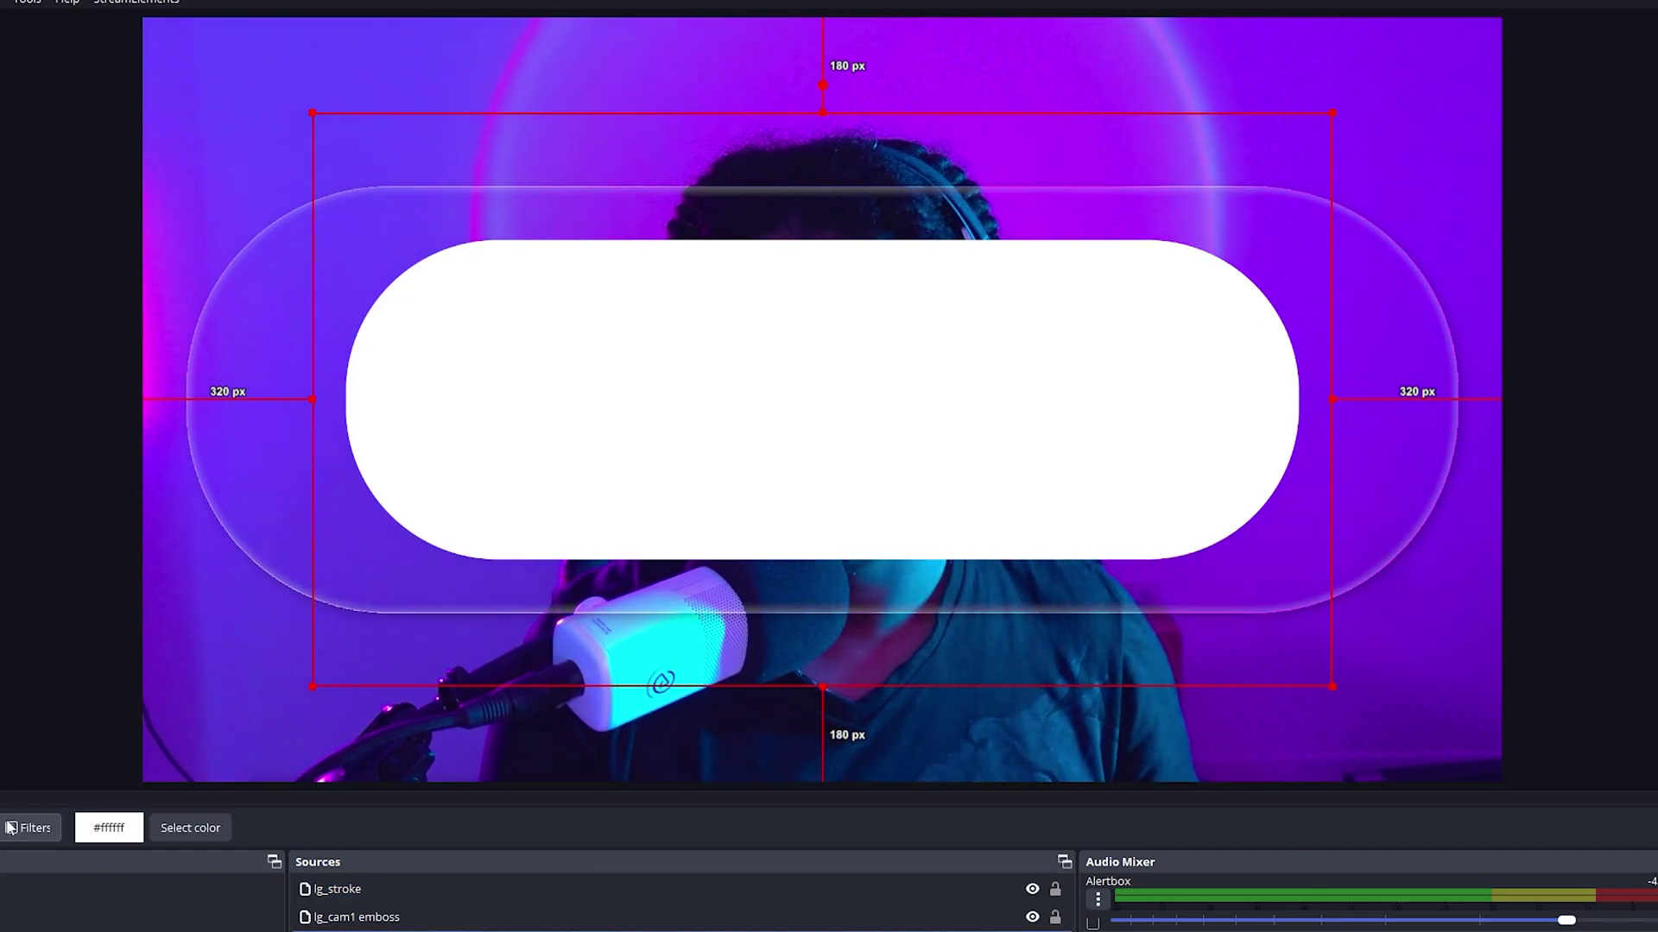
pyautogui.click(55, 832)
pyautogui.rightClick(516, 306)
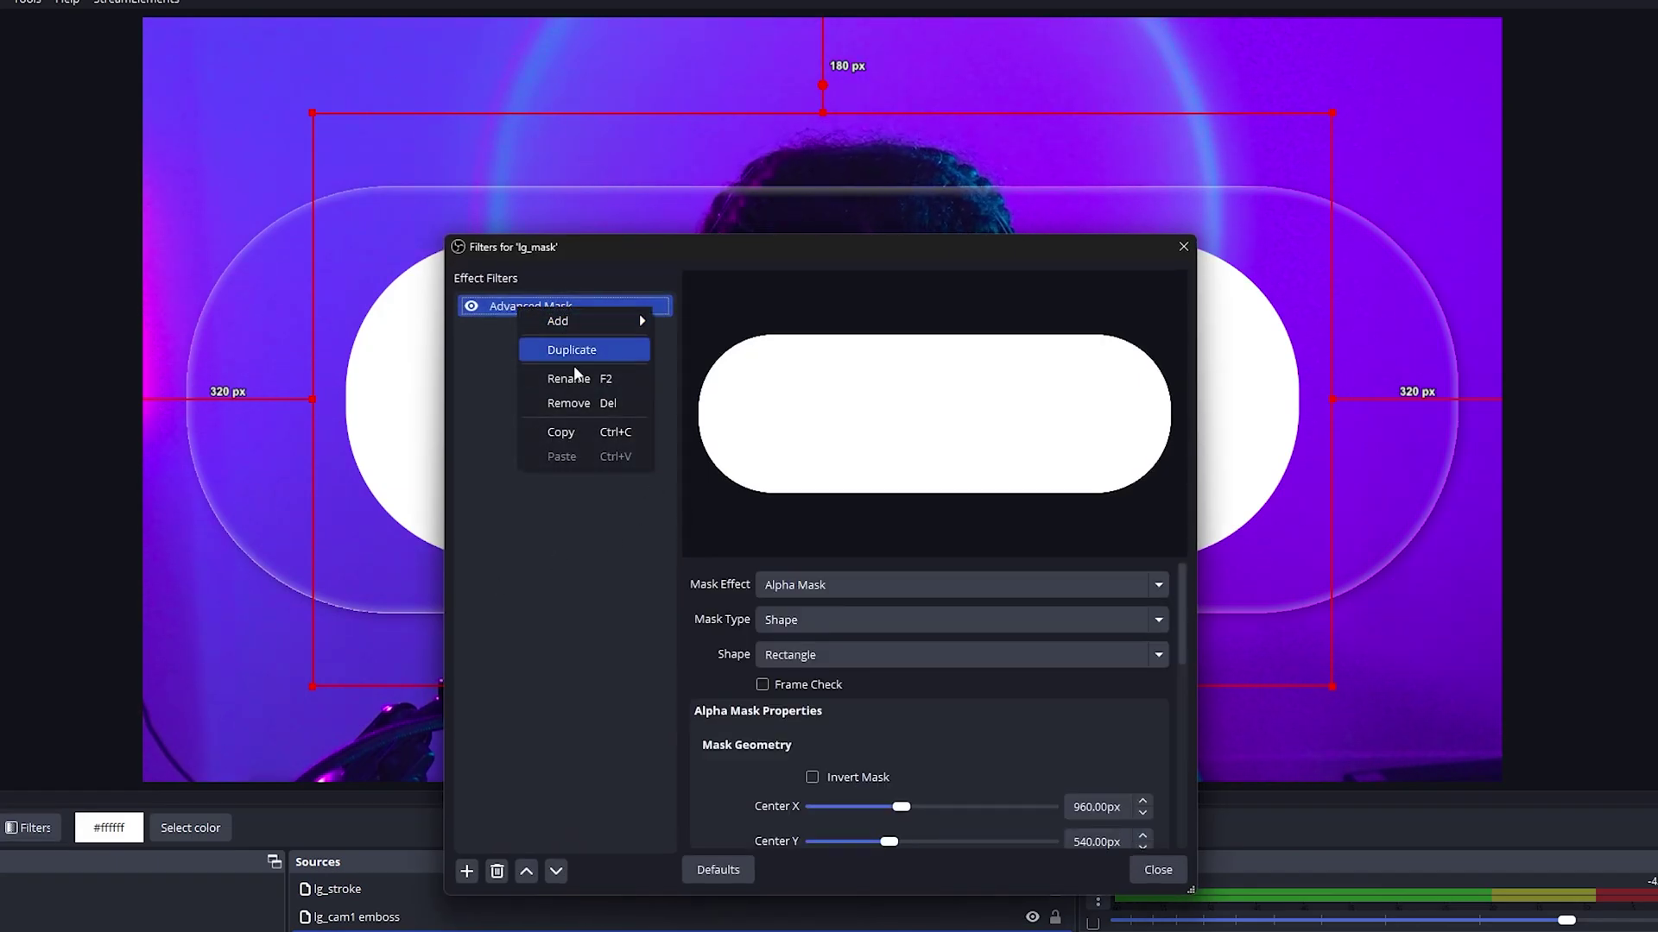
pyautogui.click(558, 433)
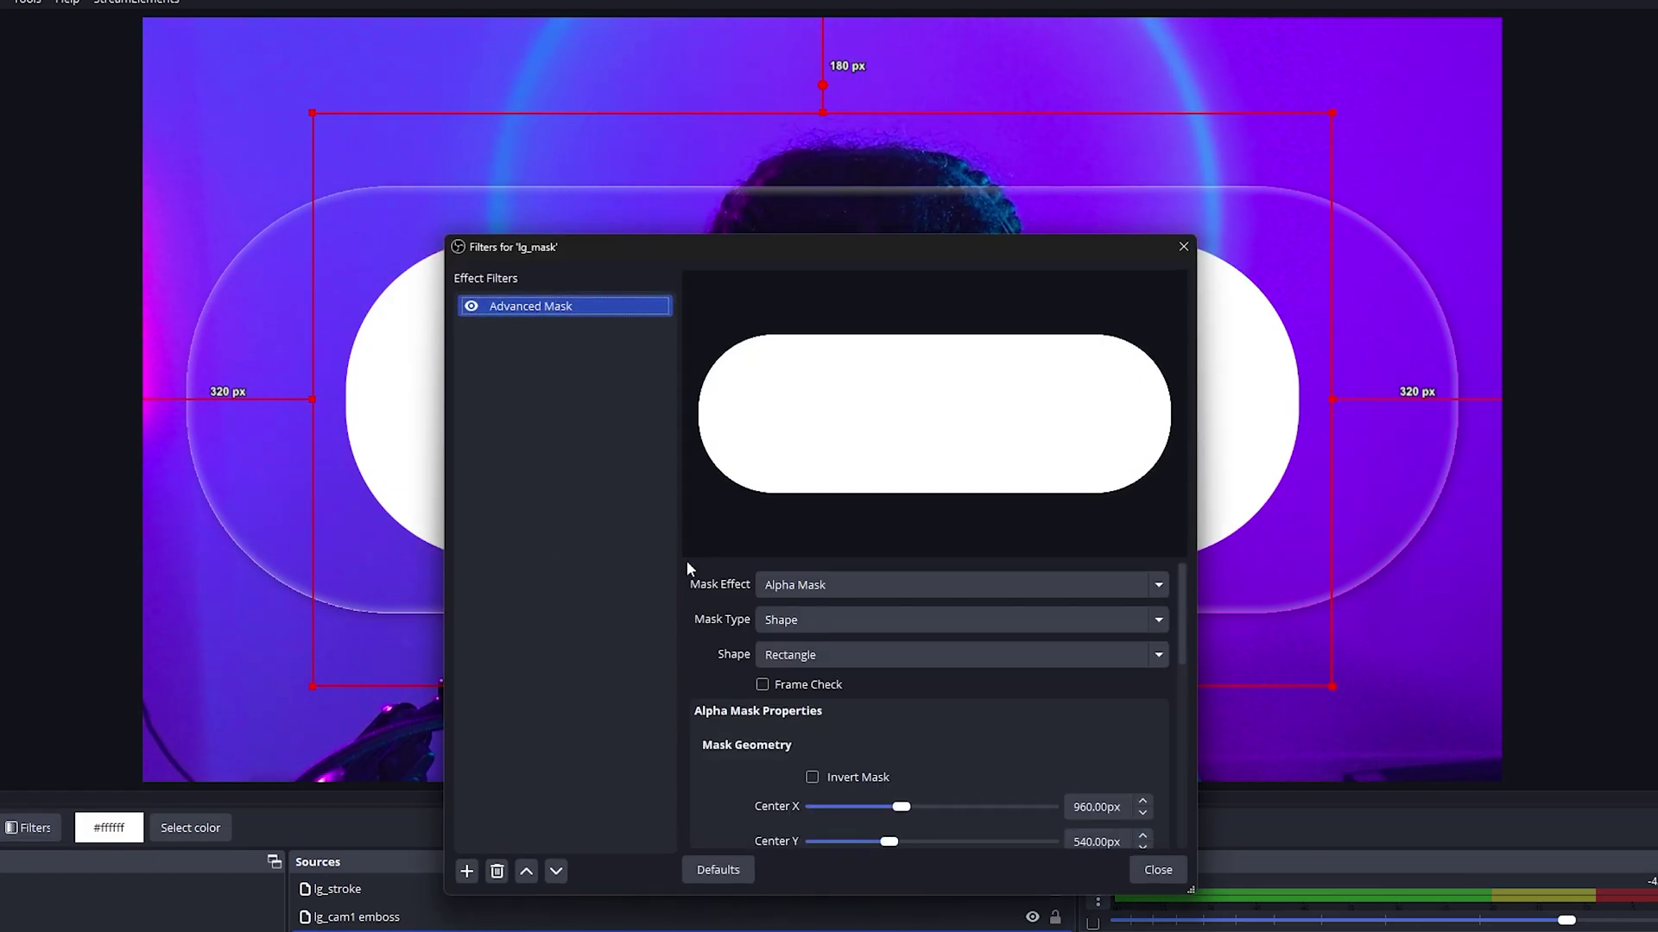
pyautogui.click(1157, 869)
pyautogui.click(338, 889)
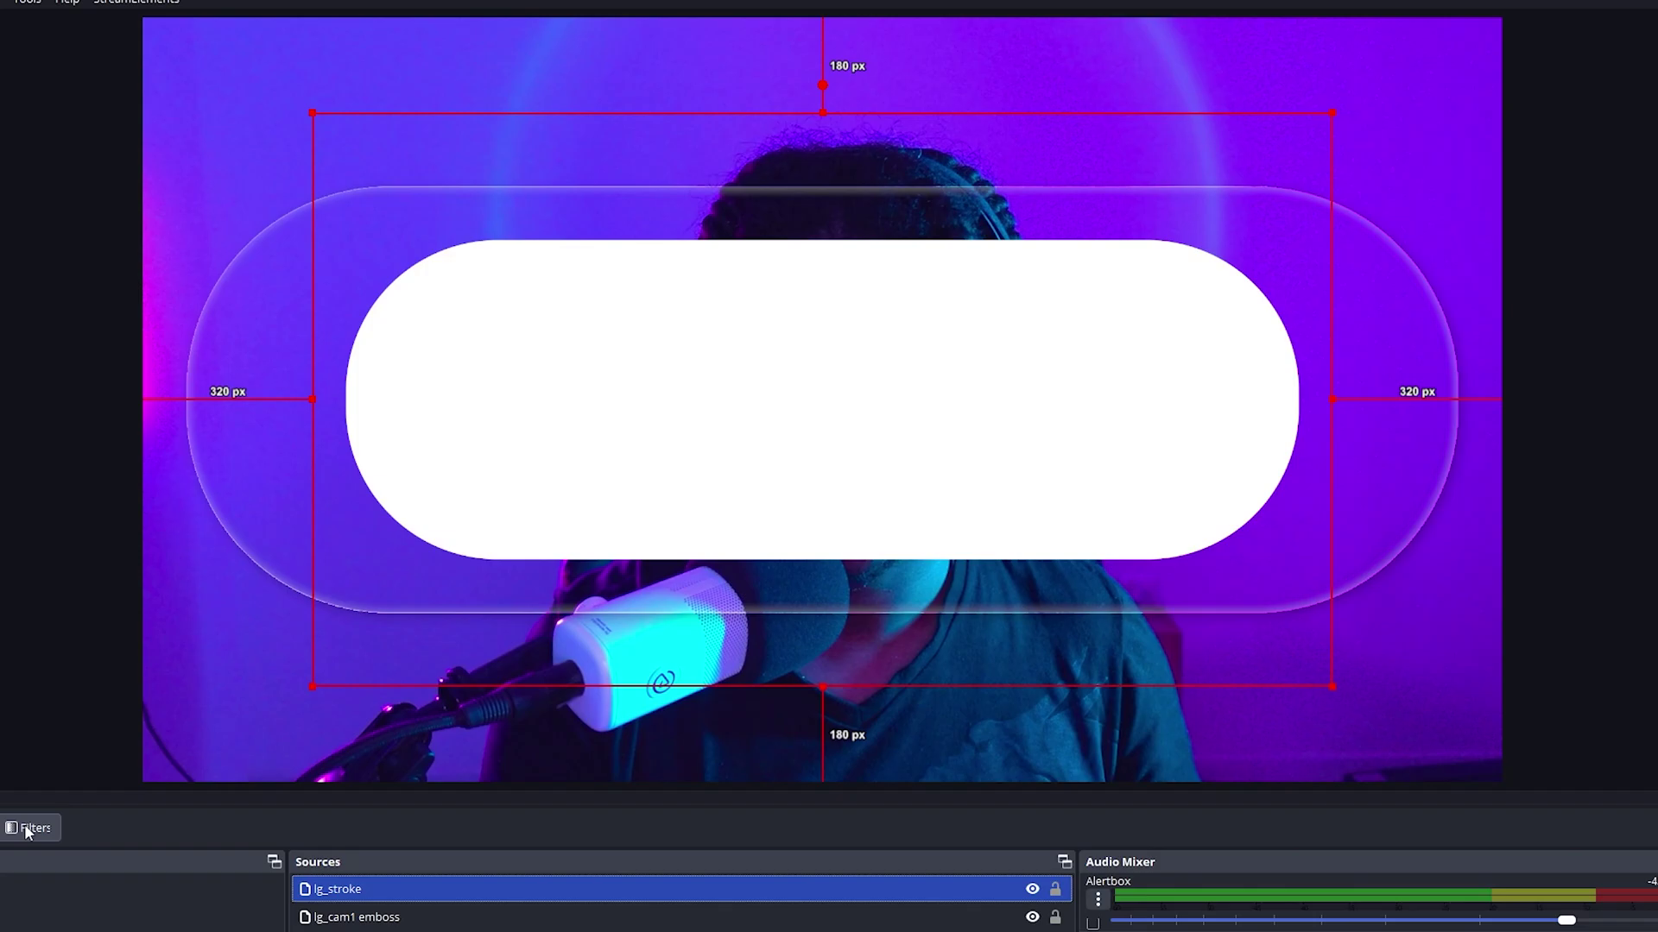
pyautogui.click(26, 830)
pyautogui.rightClick(536, 653)
pyautogui.click(584, 692)
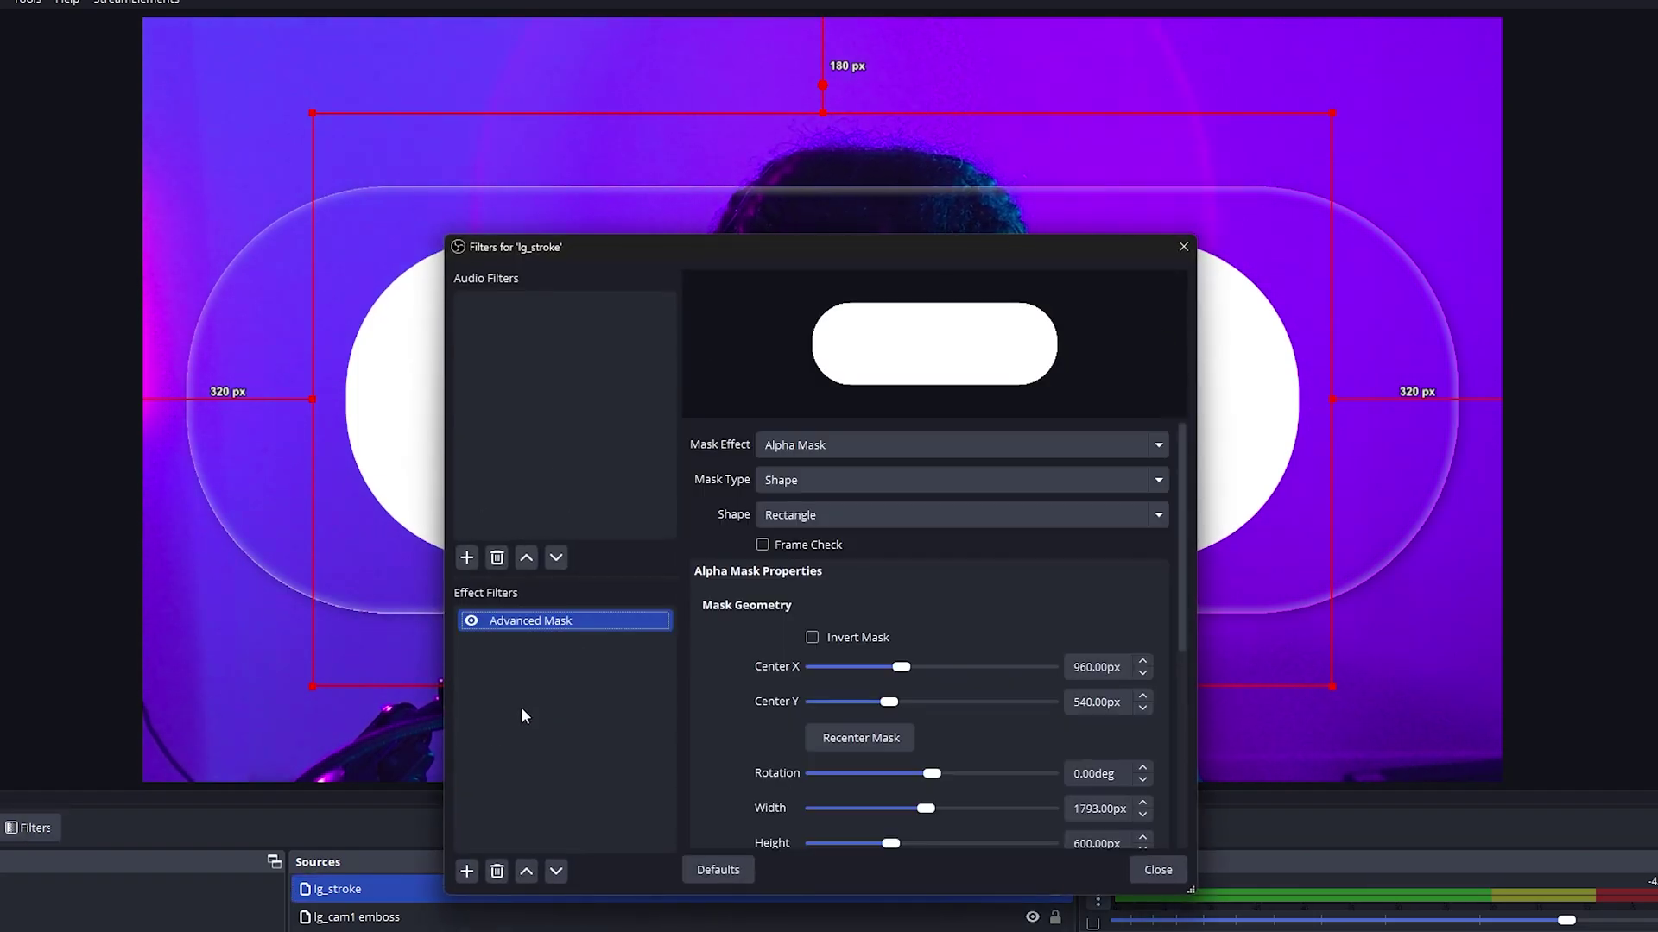
# Step: Invert the Advanced Mask on lg_stroke, moving the filter settings aside to reveal the preview
pyautogui.moveTo(751, 256); pyautogui.dragTo(250, 63)
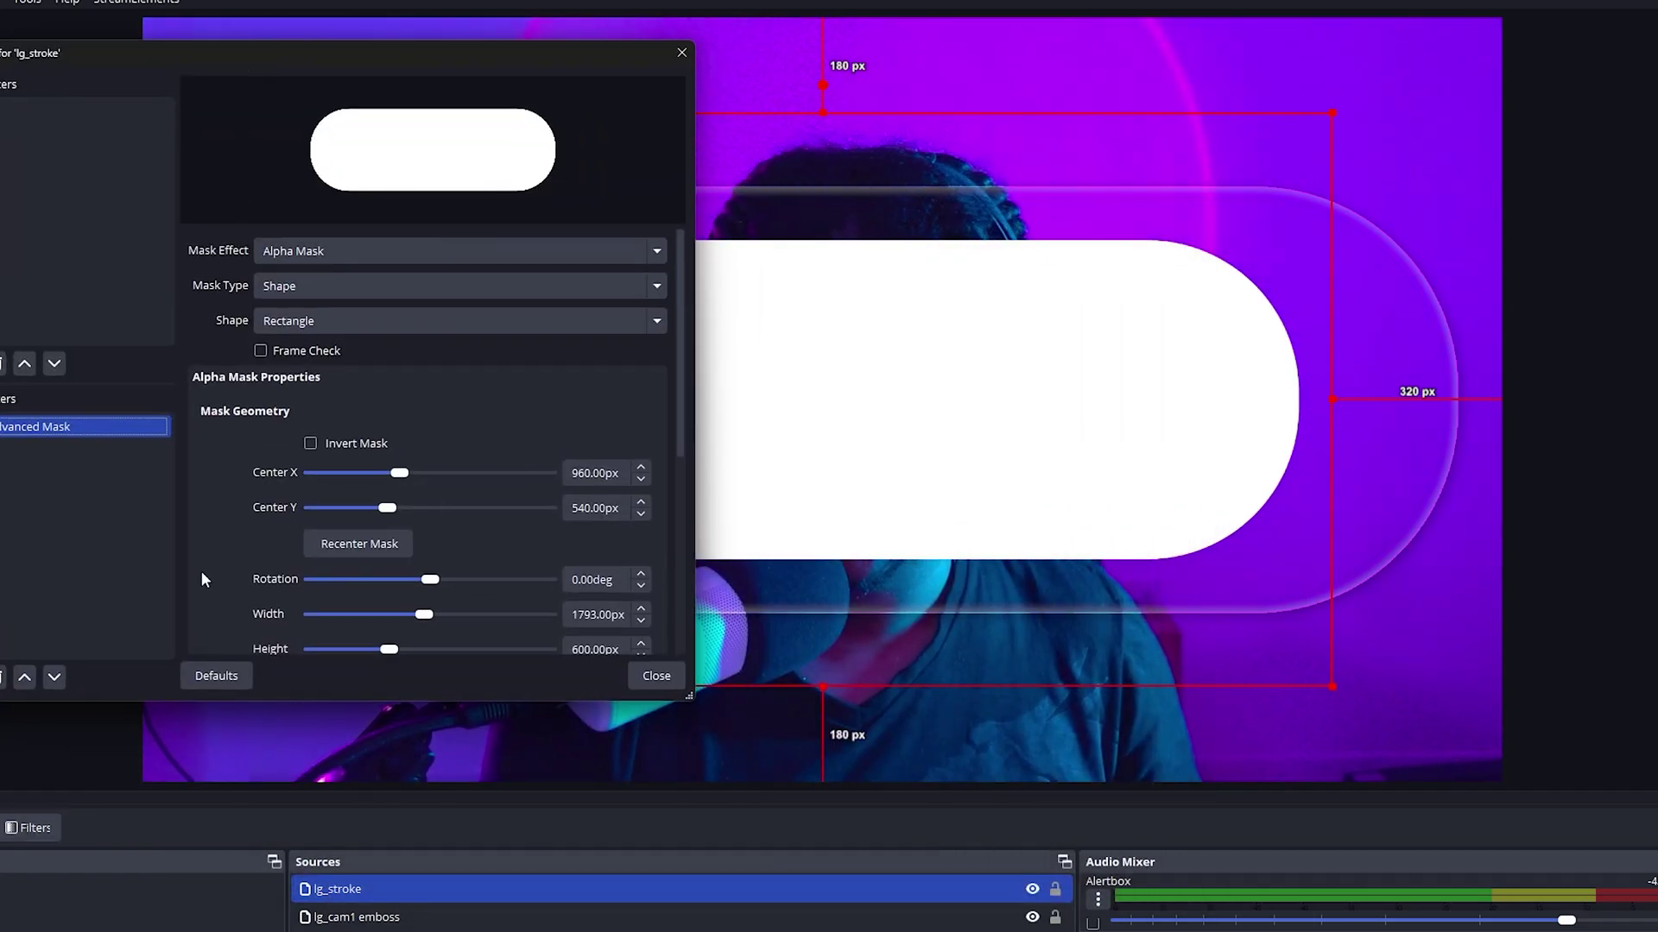
pyautogui.click(310, 443)
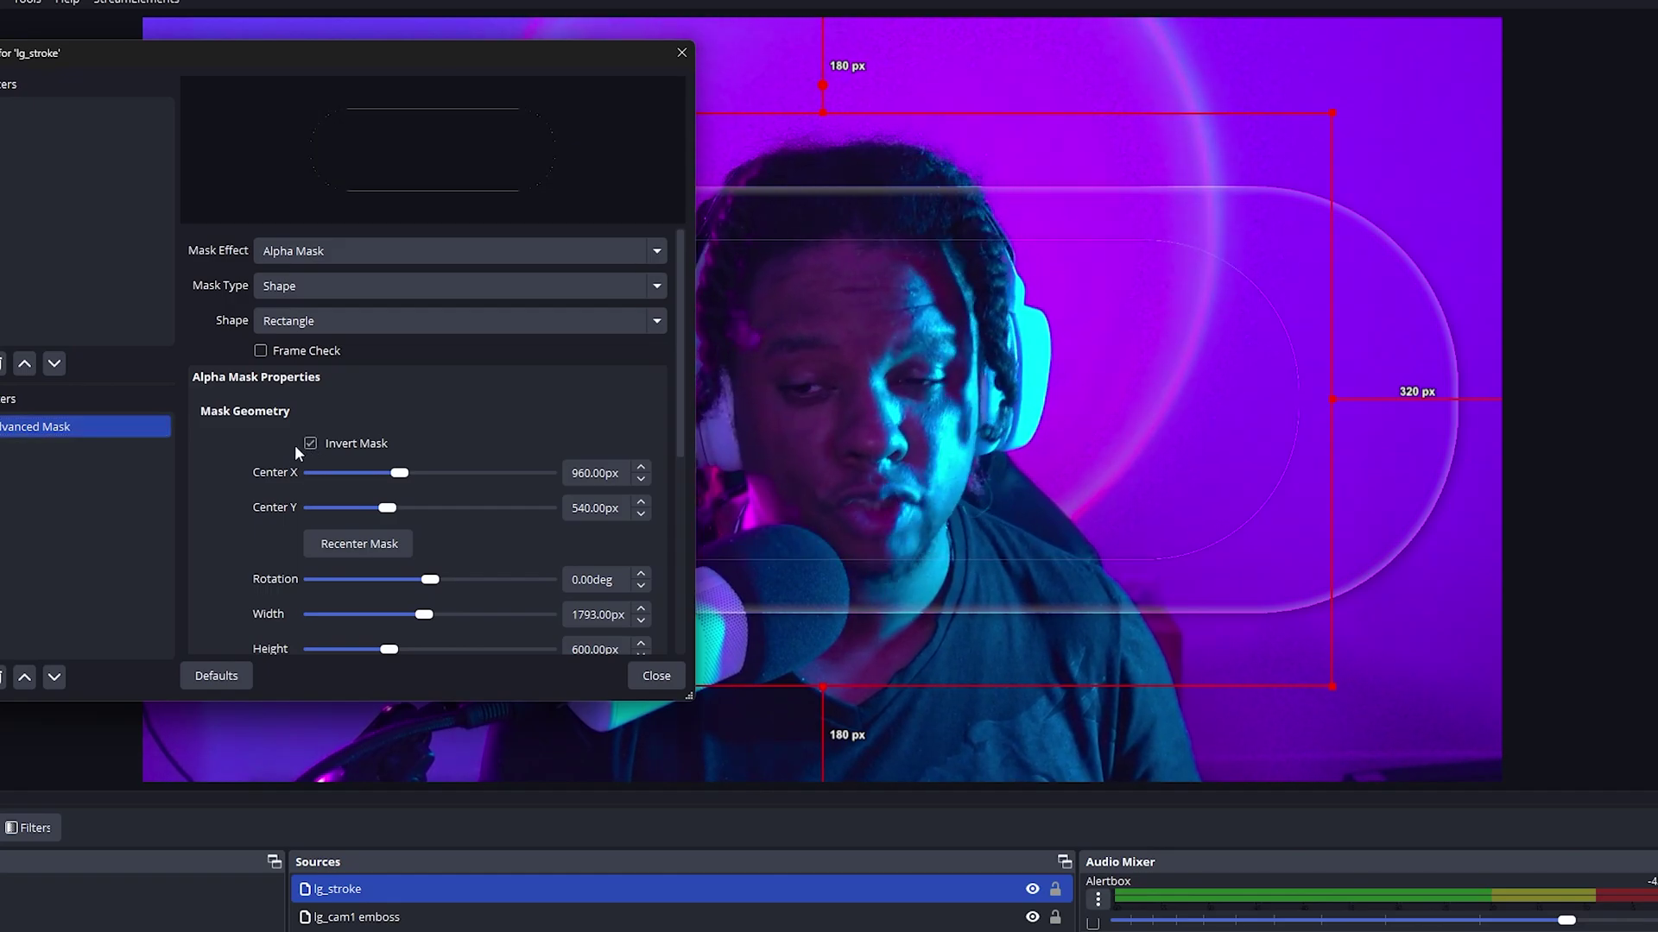
pyautogui.scroll(-2, 231, 494)
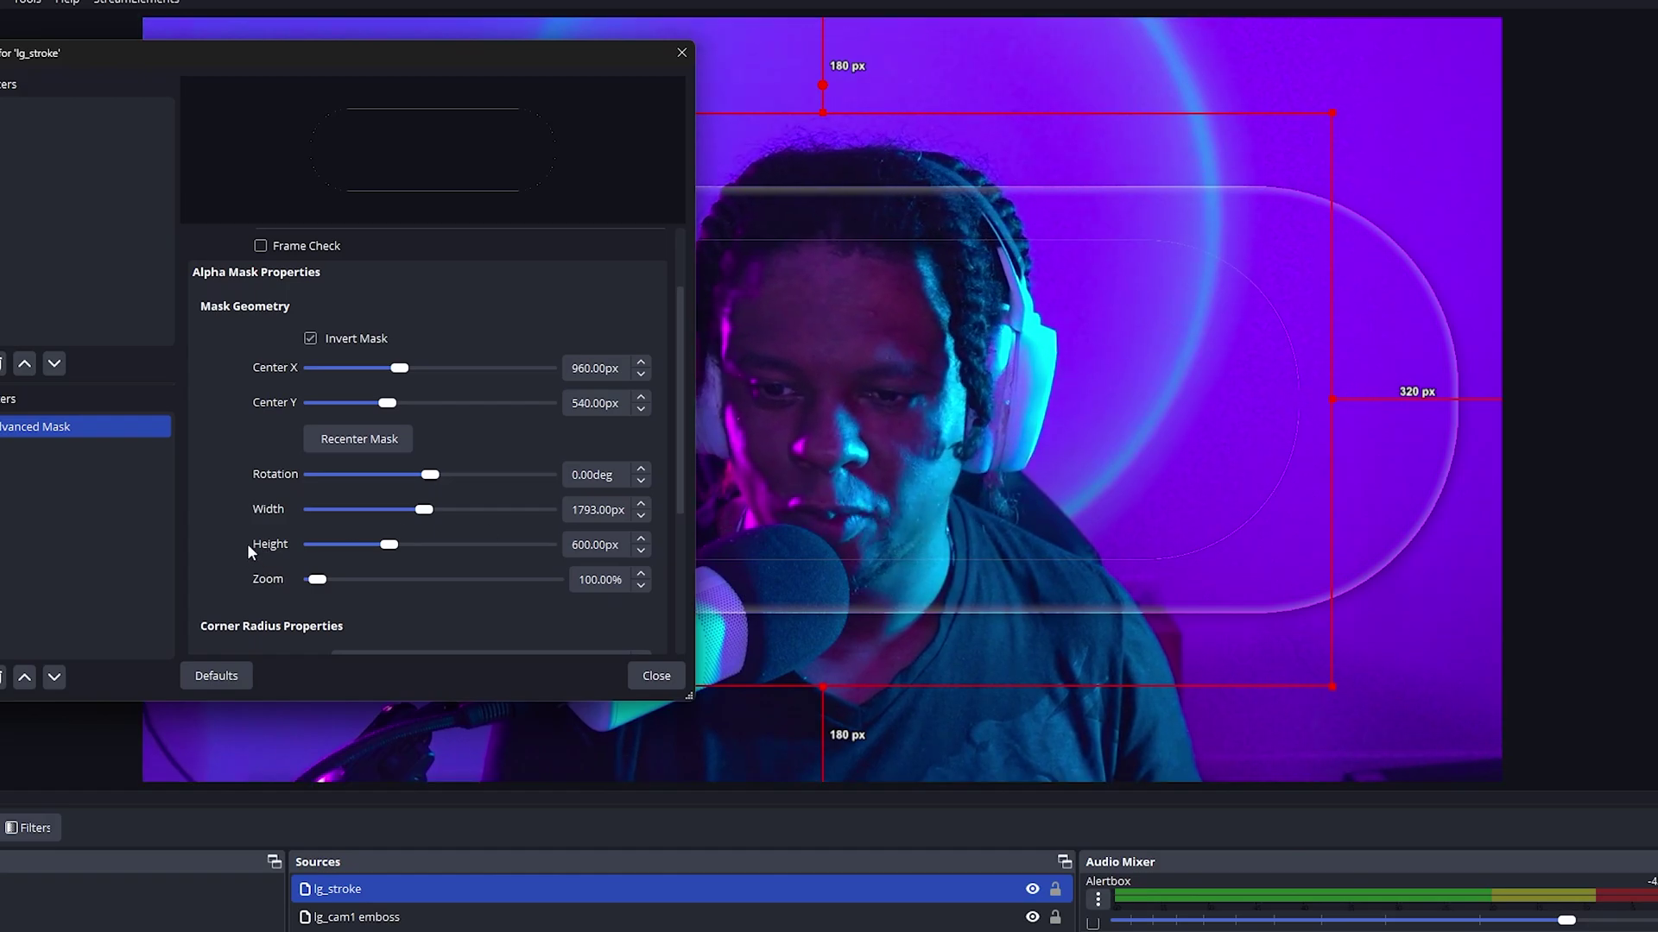
# Step: Reduce the inverted mask on lg_stroke to 1713 px wide and 510 px high
pyautogui.scroll(-1, 210, 401)
pyautogui.scroll(-1, 610, 461)
pyautogui.scroll(-9, 610, 462)
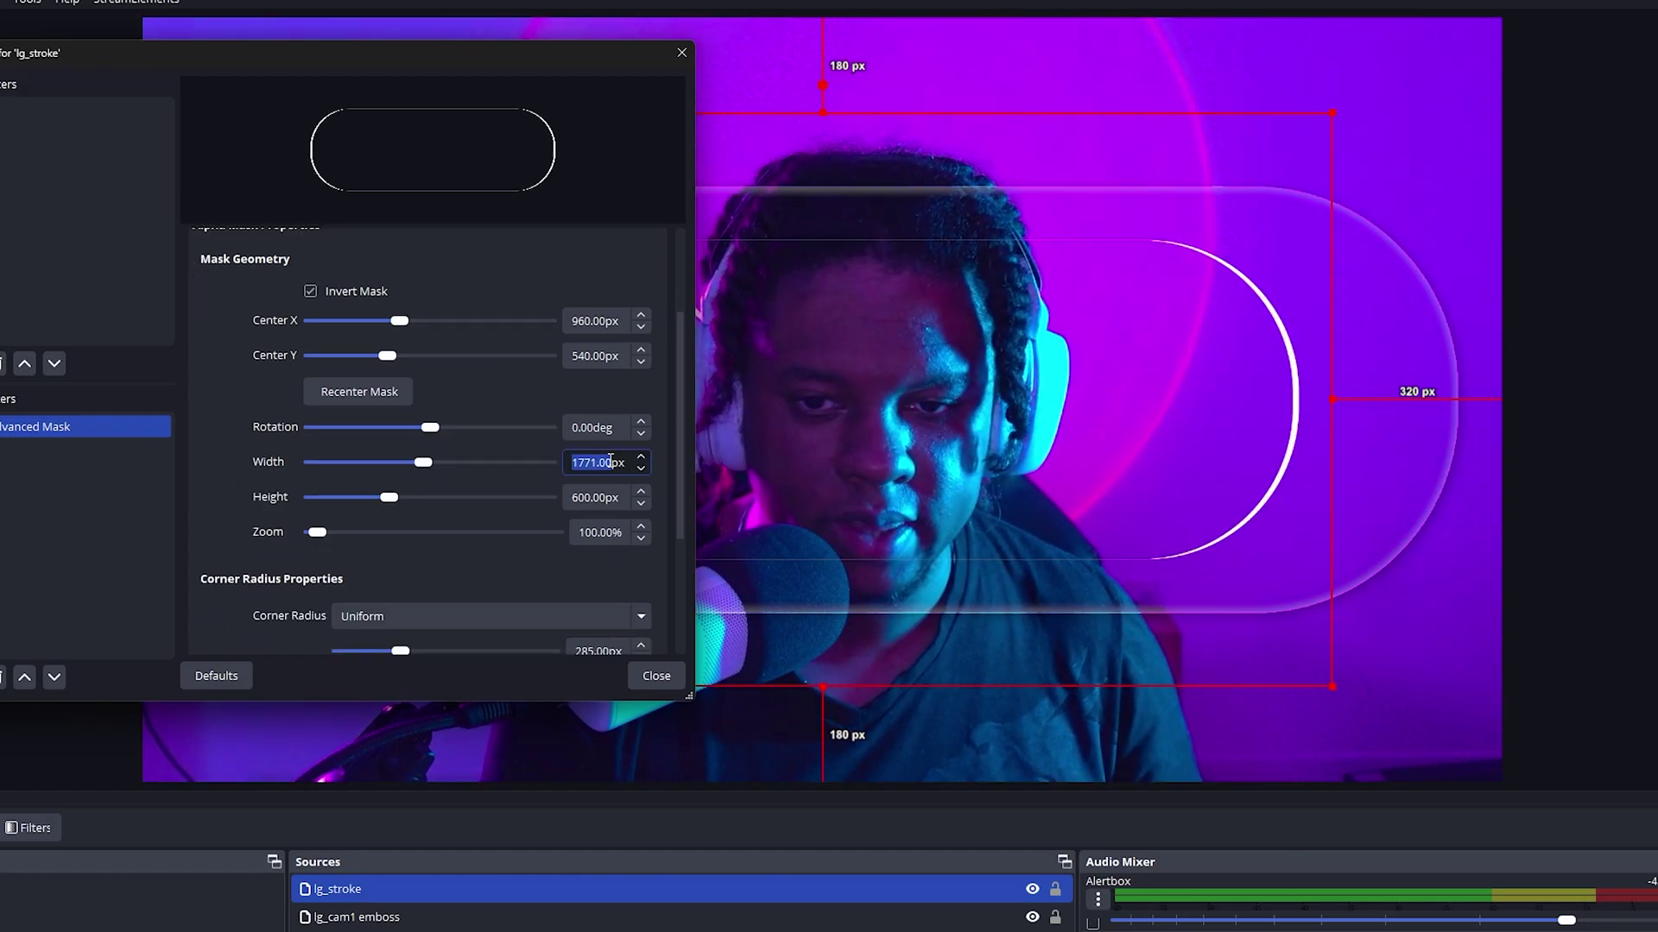
pyautogui.scroll(-20, 610, 462)
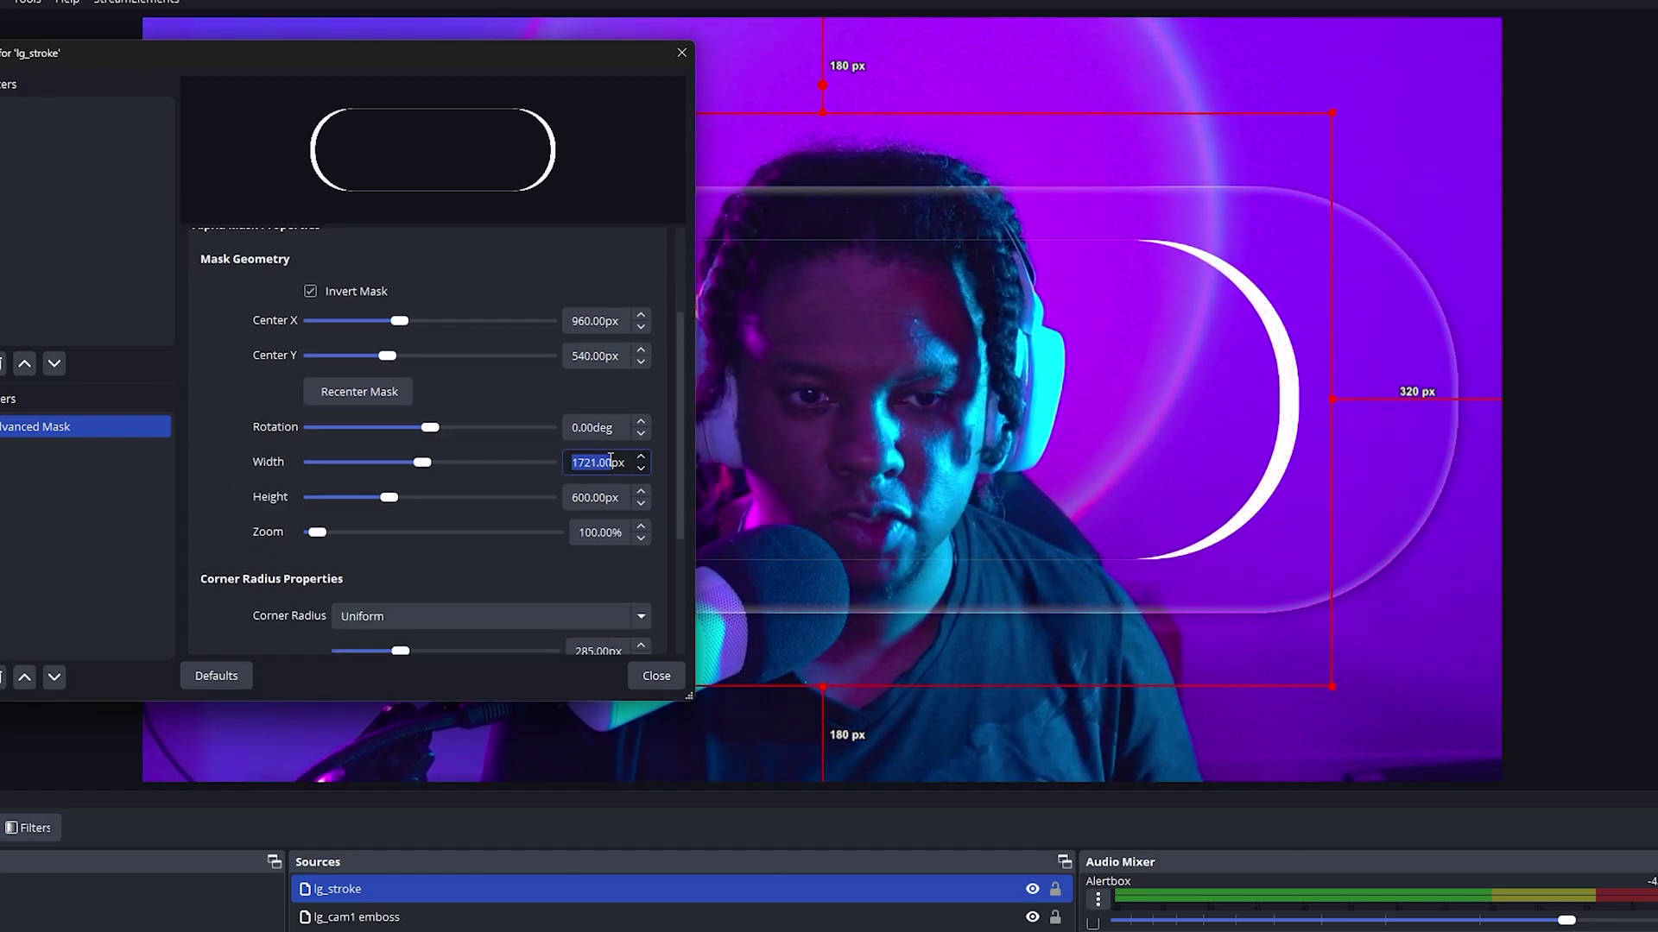
pyautogui.scroll(-8, 611, 462)
pyautogui.scroll(-20, 600, 498)
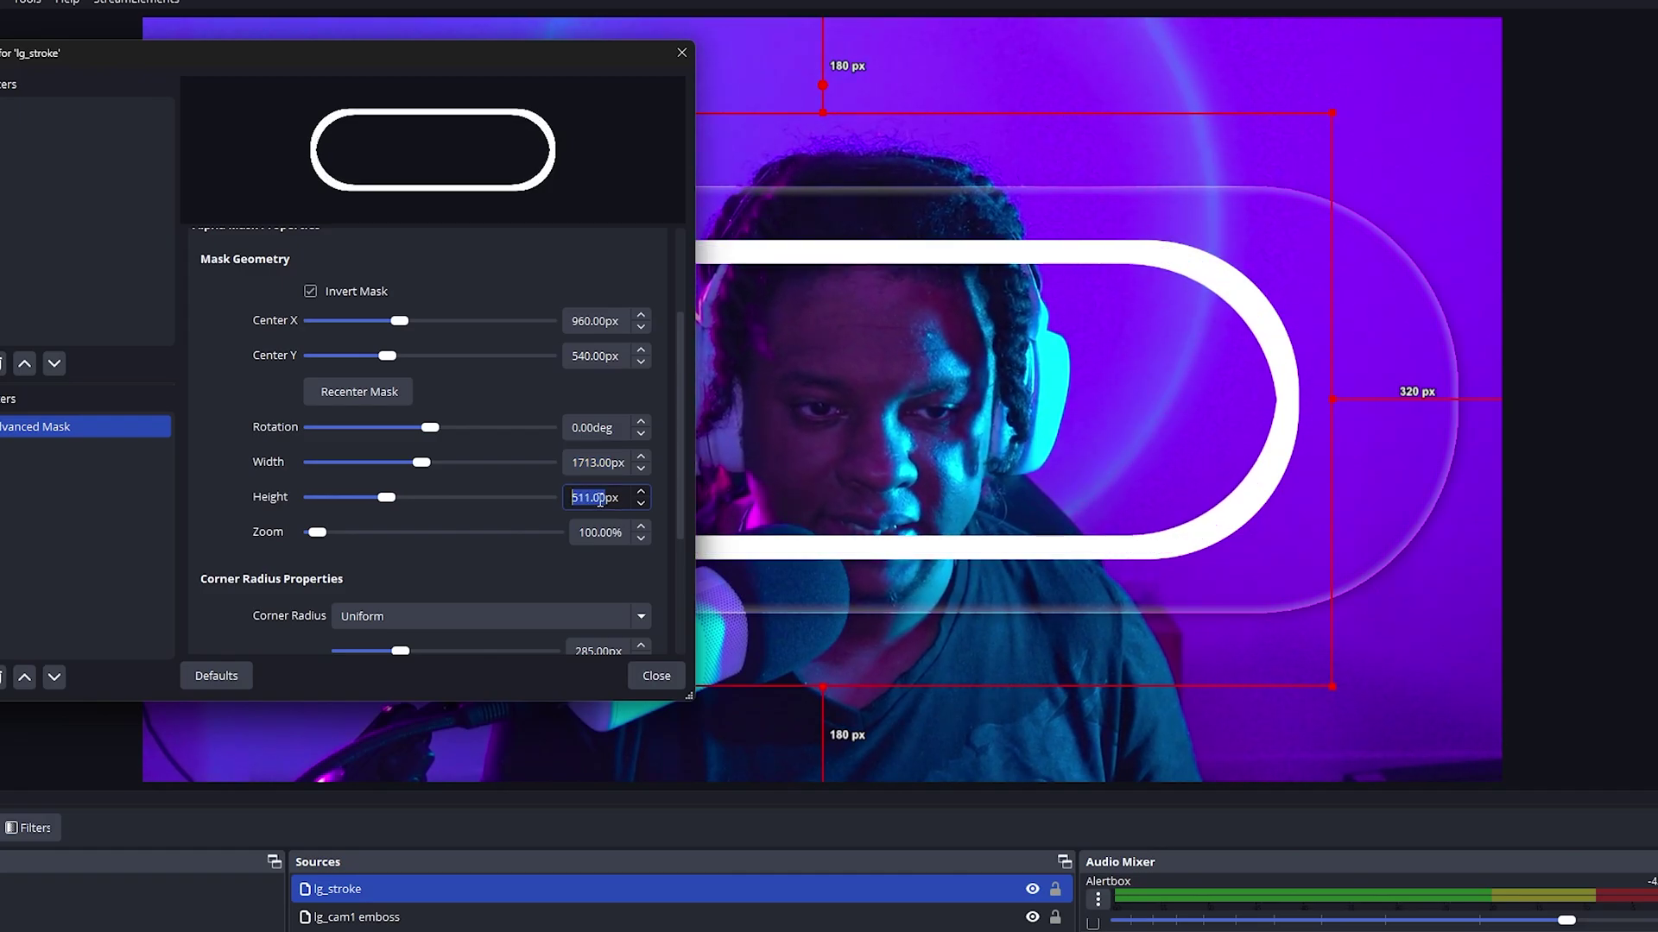
pyautogui.scroll(-1, 600, 498)
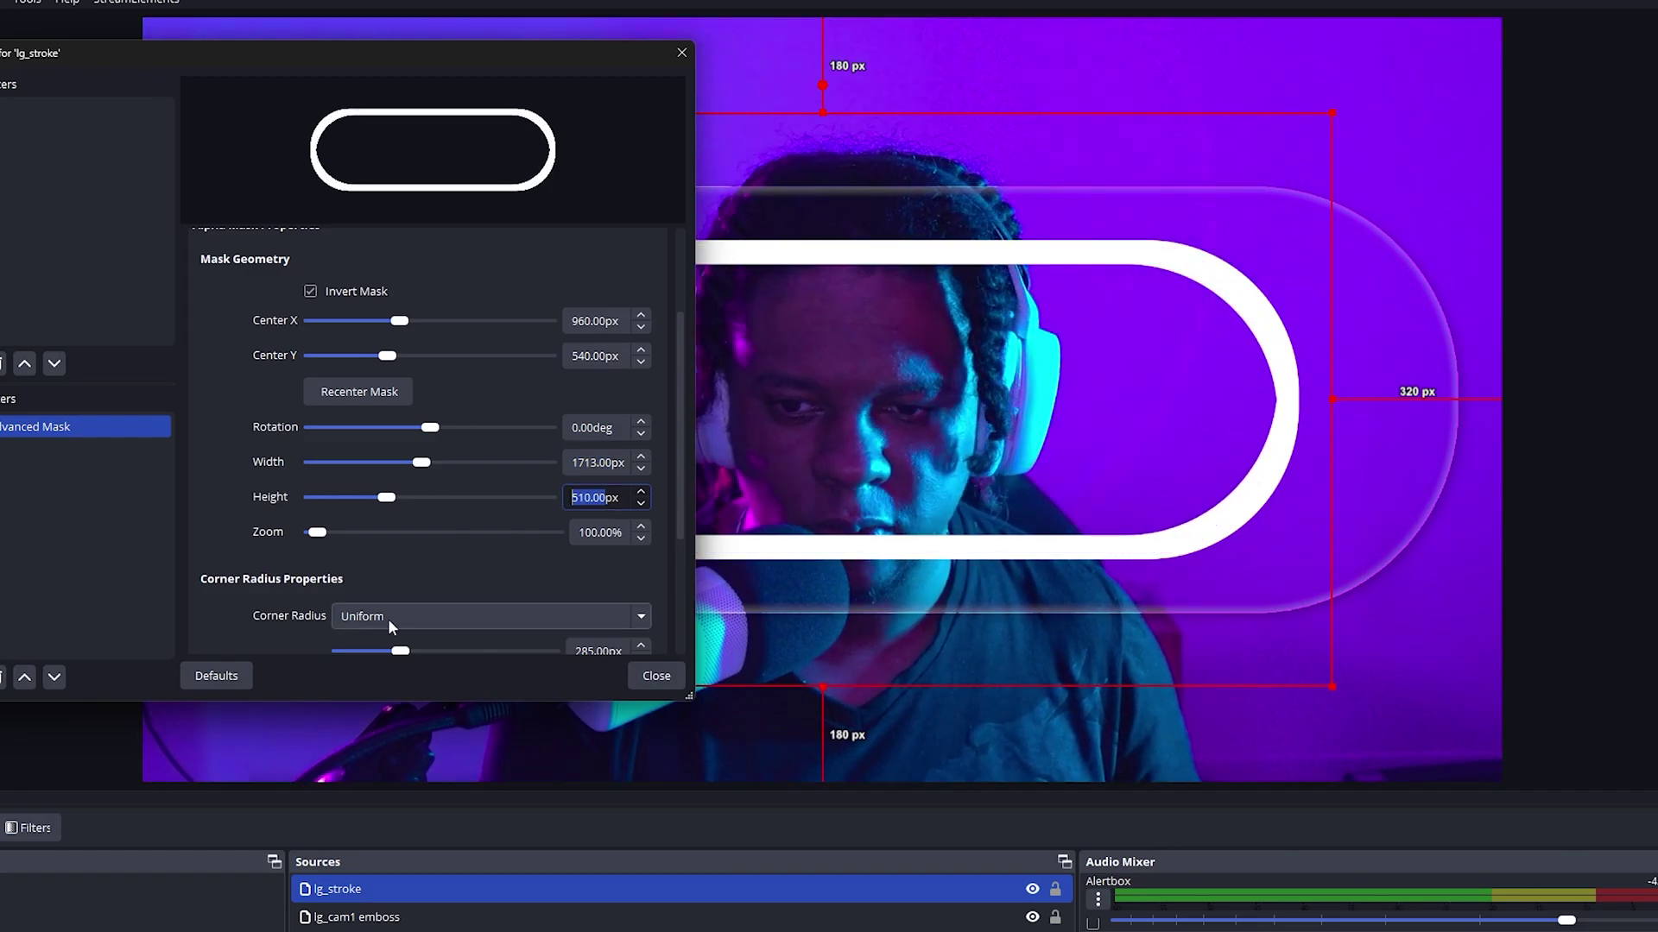
# Step: Refine the inverted mask to 1618 px wide and 457 px high with a uniform corner radius of 213 px
pyautogui.scroll(-5, 387, 618)
pyautogui.scroll(-18, 602, 443)
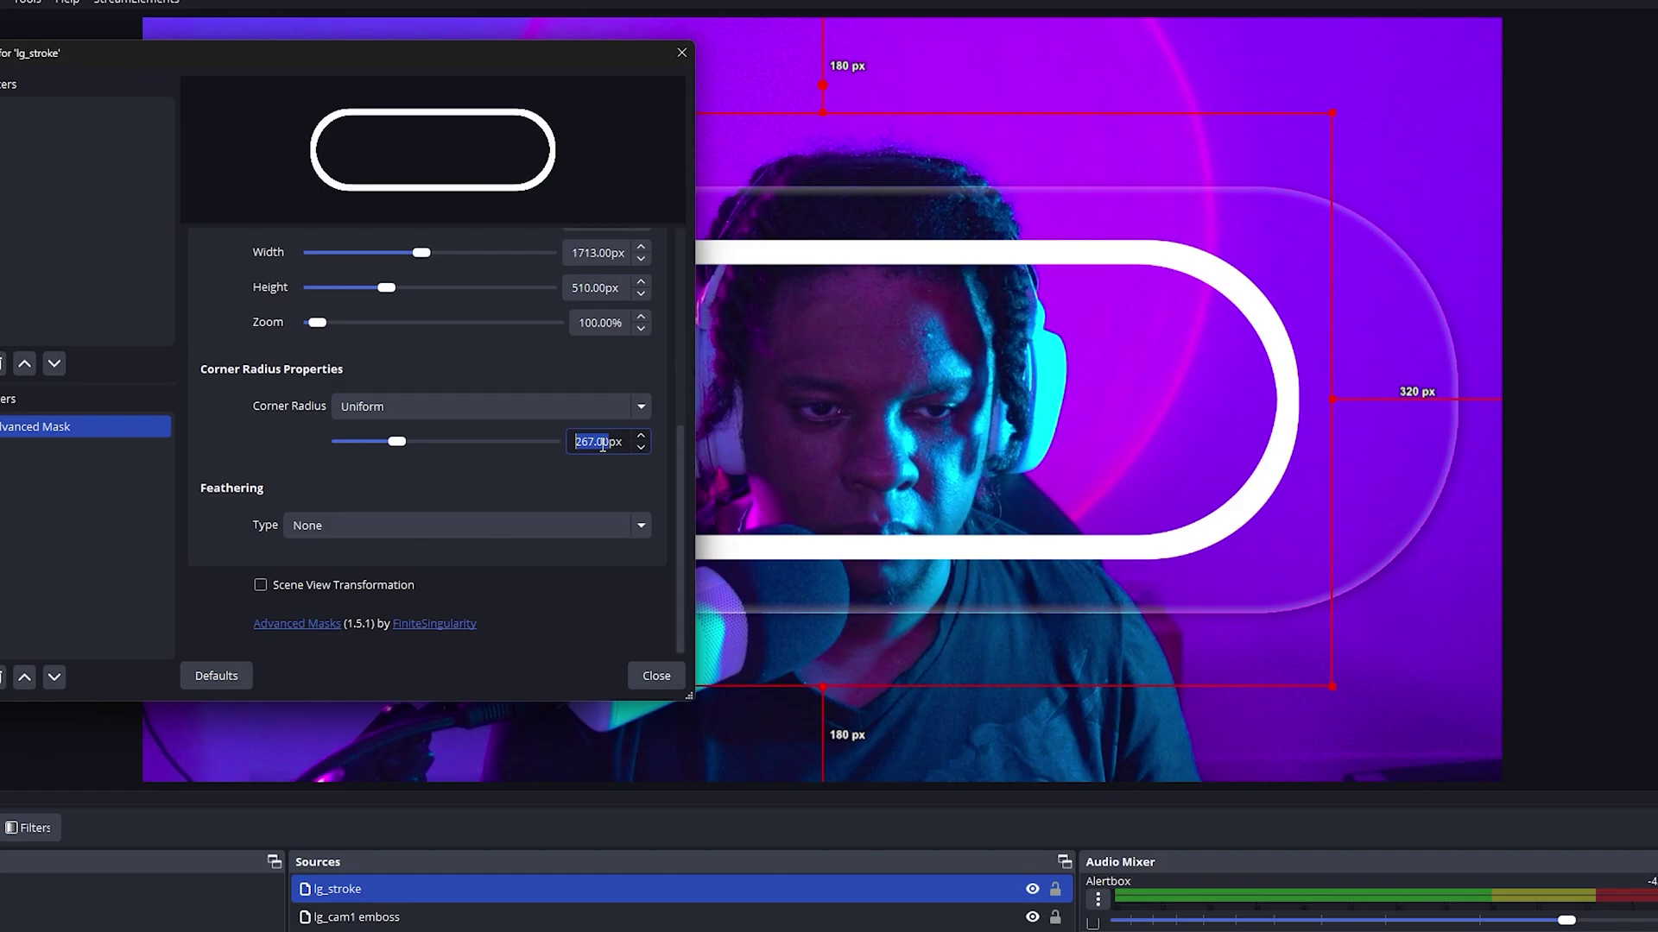
pyautogui.scroll(-20, 603, 443)
pyautogui.scroll(5, 587, 483)
pyautogui.scroll(-7, 595, 498)
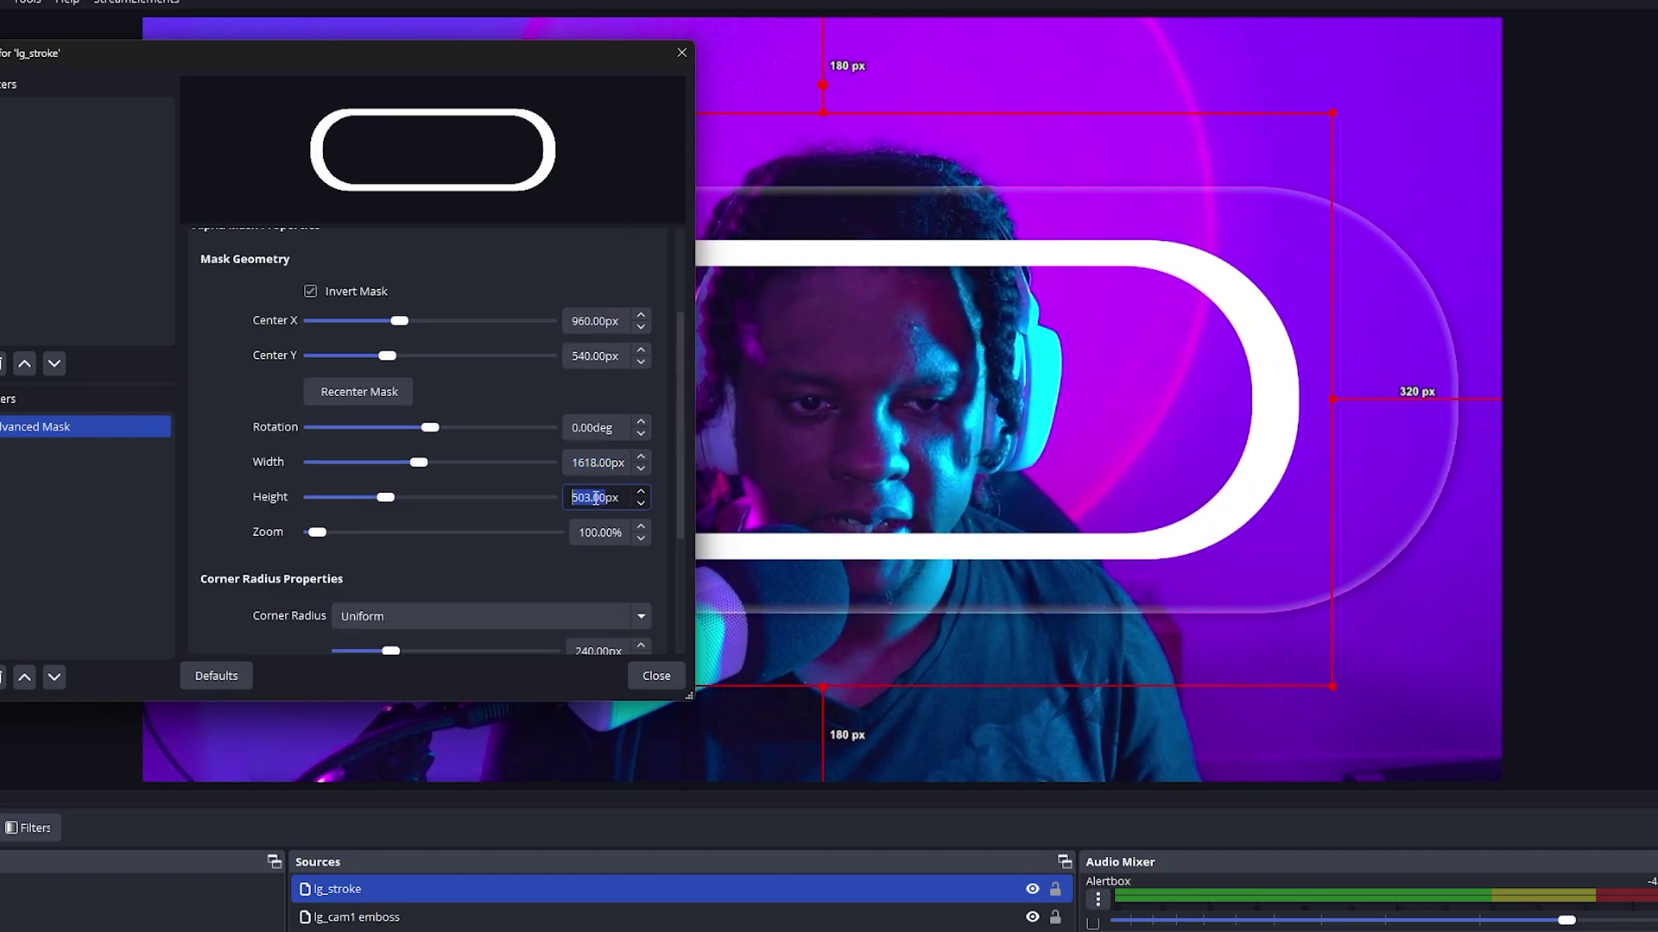
pyautogui.scroll(-20, 594, 498)
pyautogui.scroll(-5, 415, 552)
pyautogui.scroll(-20, 603, 441)
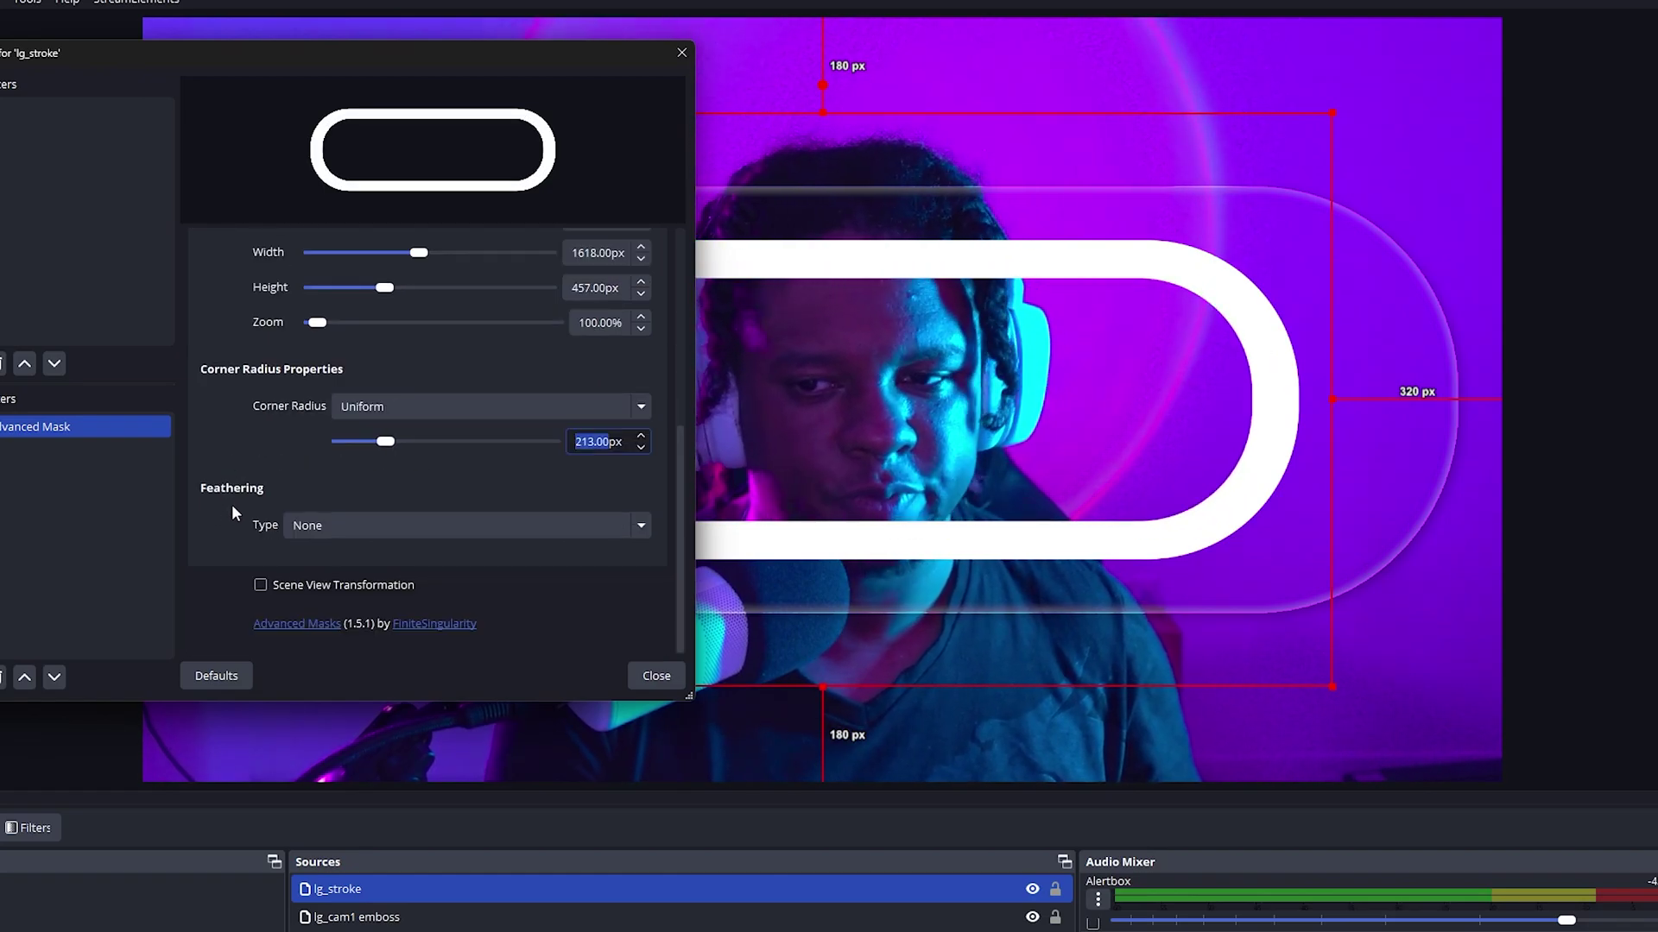
# Step: Set the mask's feathering type to Outer with an amount of 30 px
pyautogui.click(640, 527)
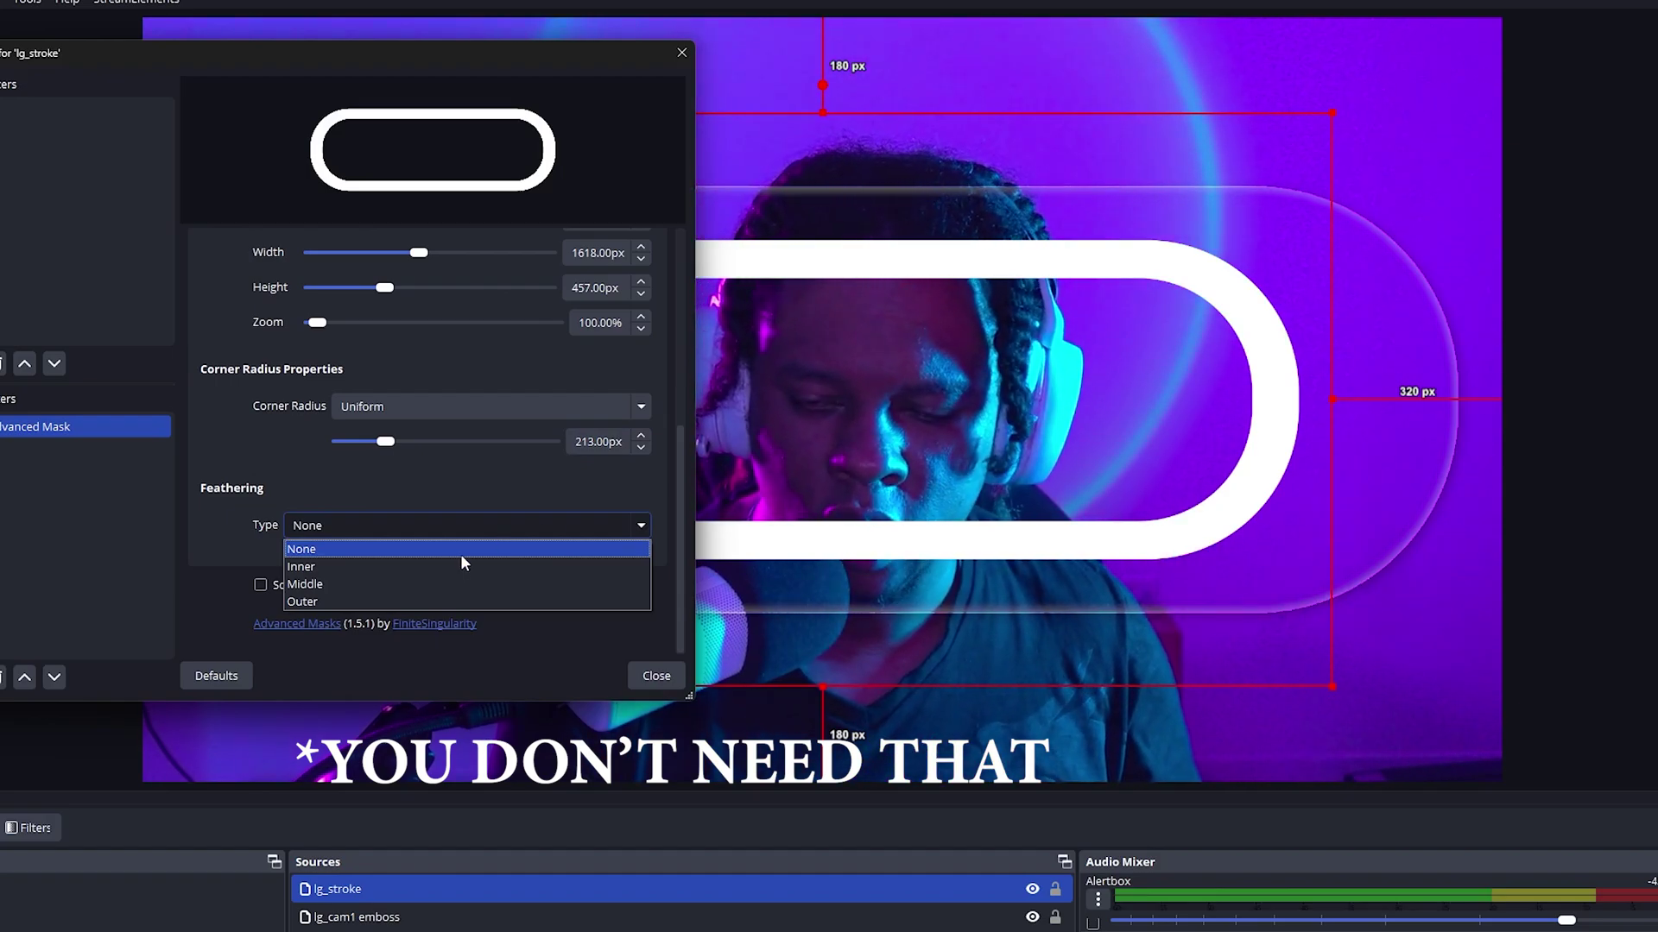
pyautogui.click(391, 602)
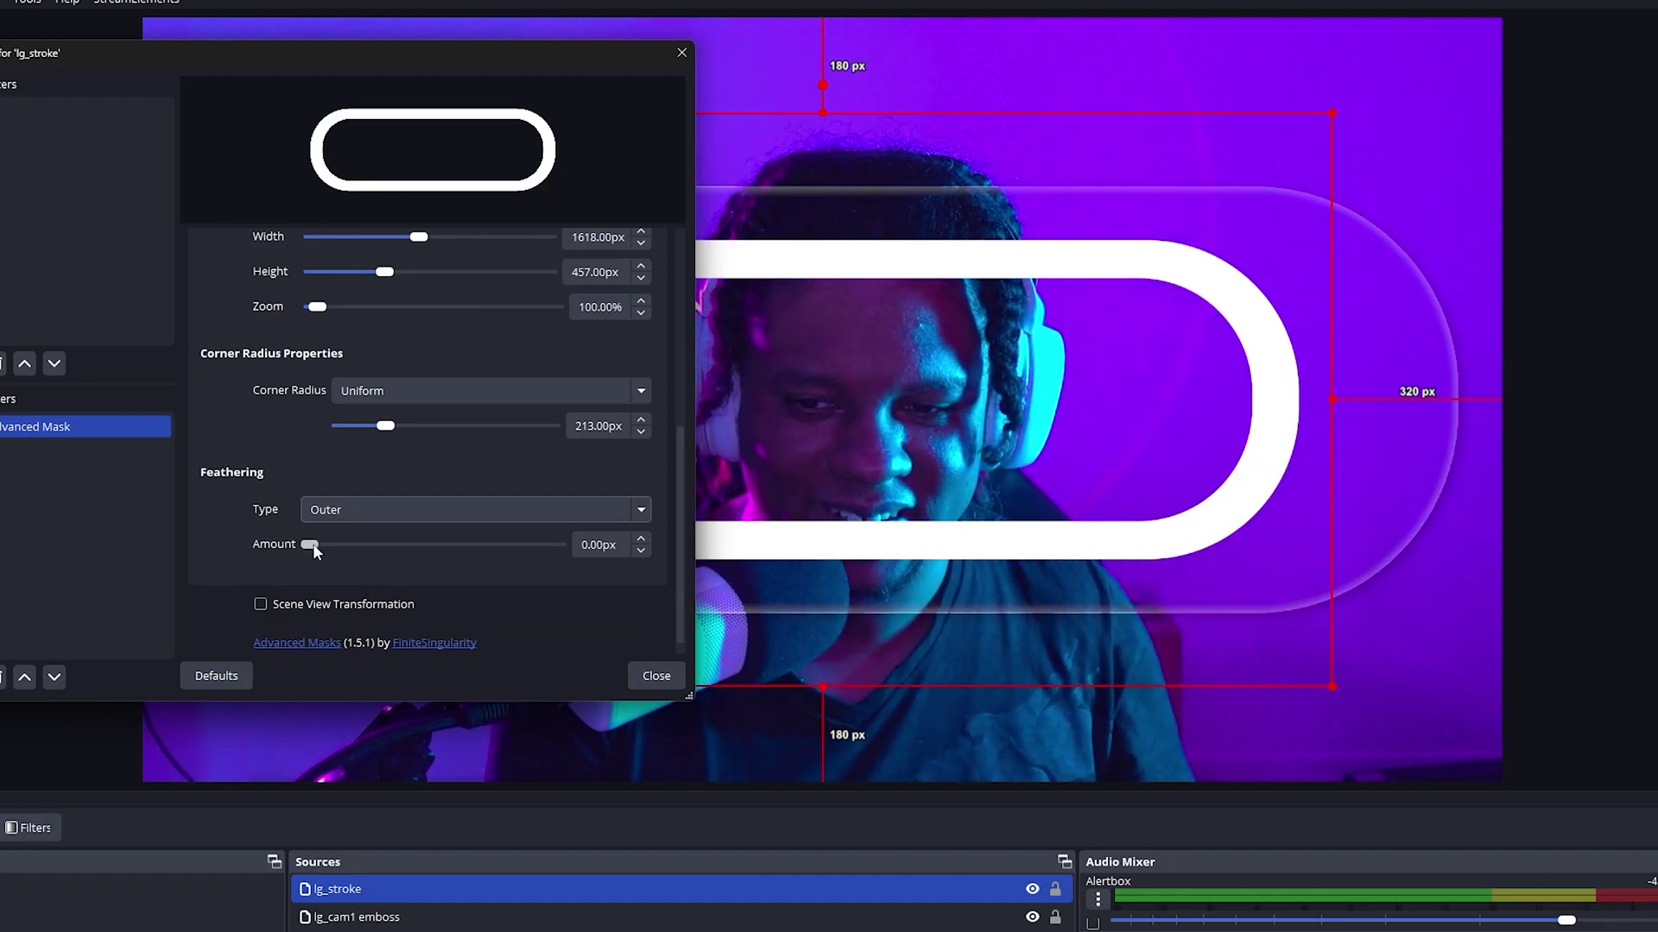
pyautogui.moveTo(309, 545); pyautogui.dragTo(335, 546)
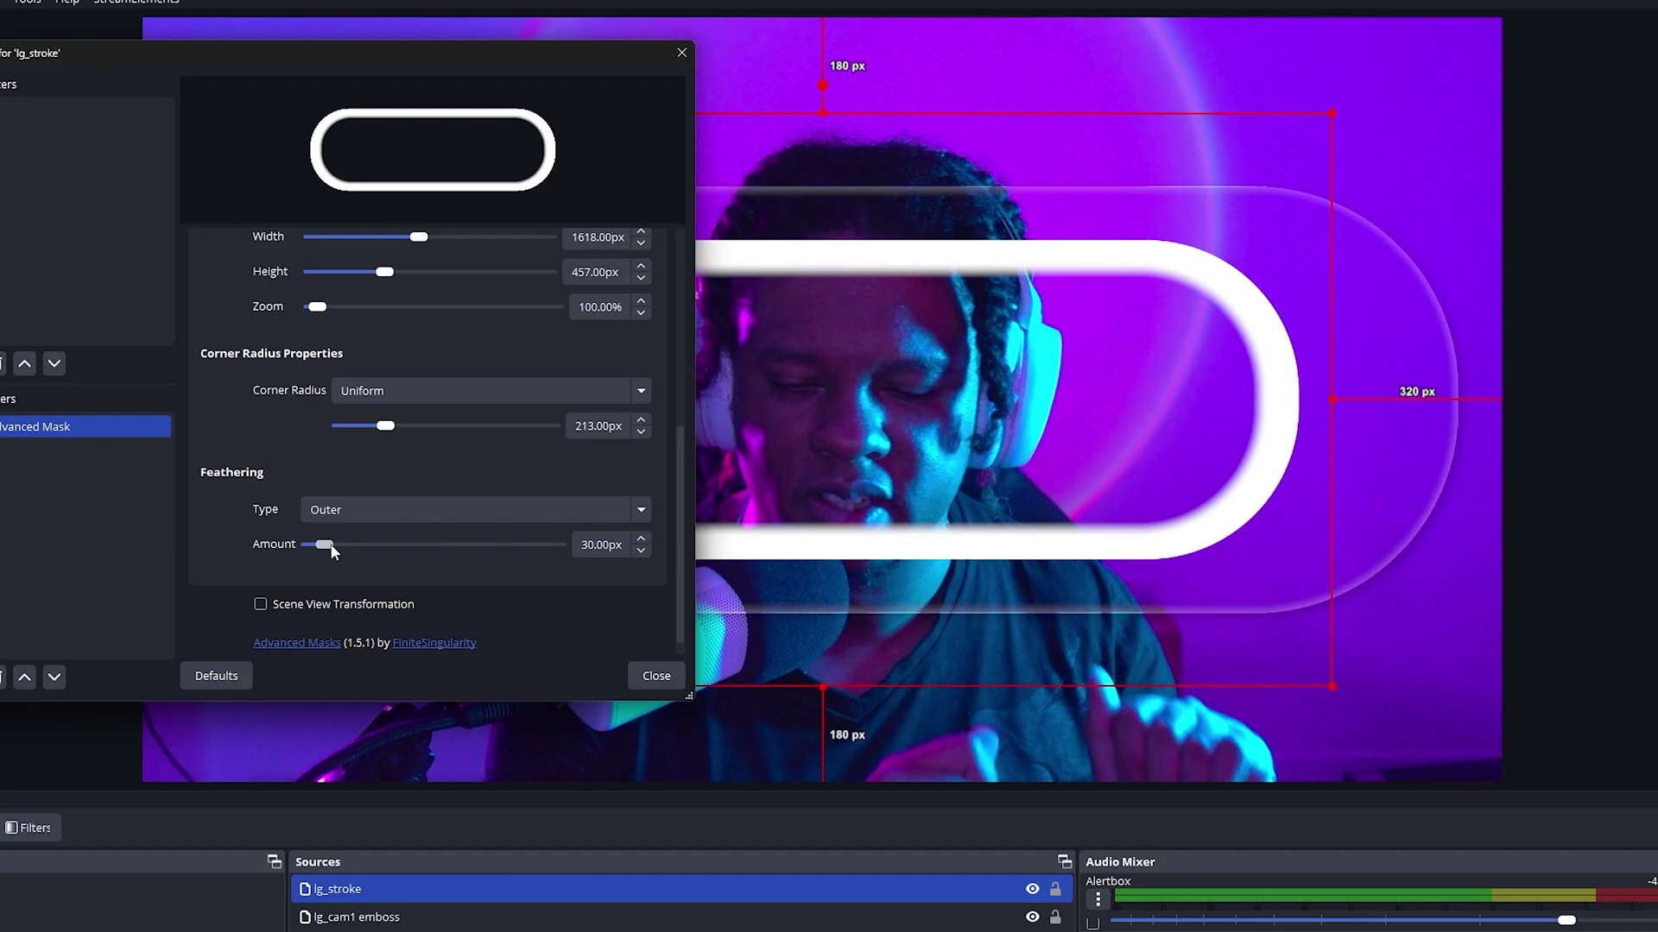
# Step: Add a Color Correction filter to lg_stroke and close its filter settings
pyautogui.moveTo(444, 52); pyautogui.dragTo(145, 215)
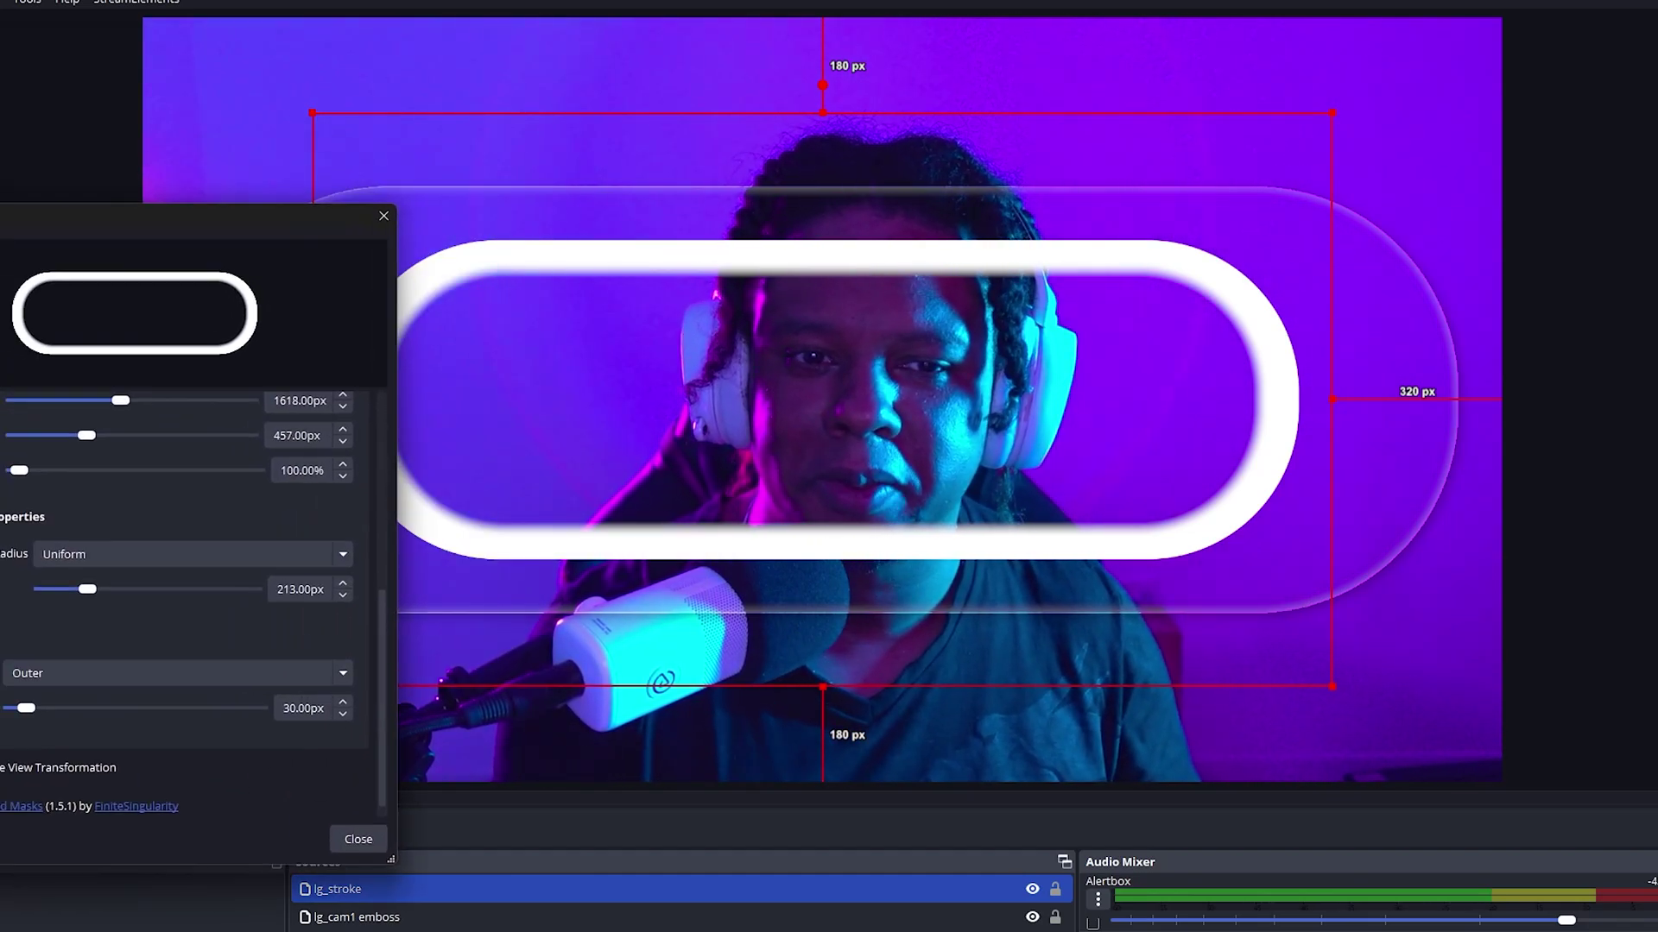
pyautogui.moveTo(0, 212); pyautogui.dragTo(171, 90)
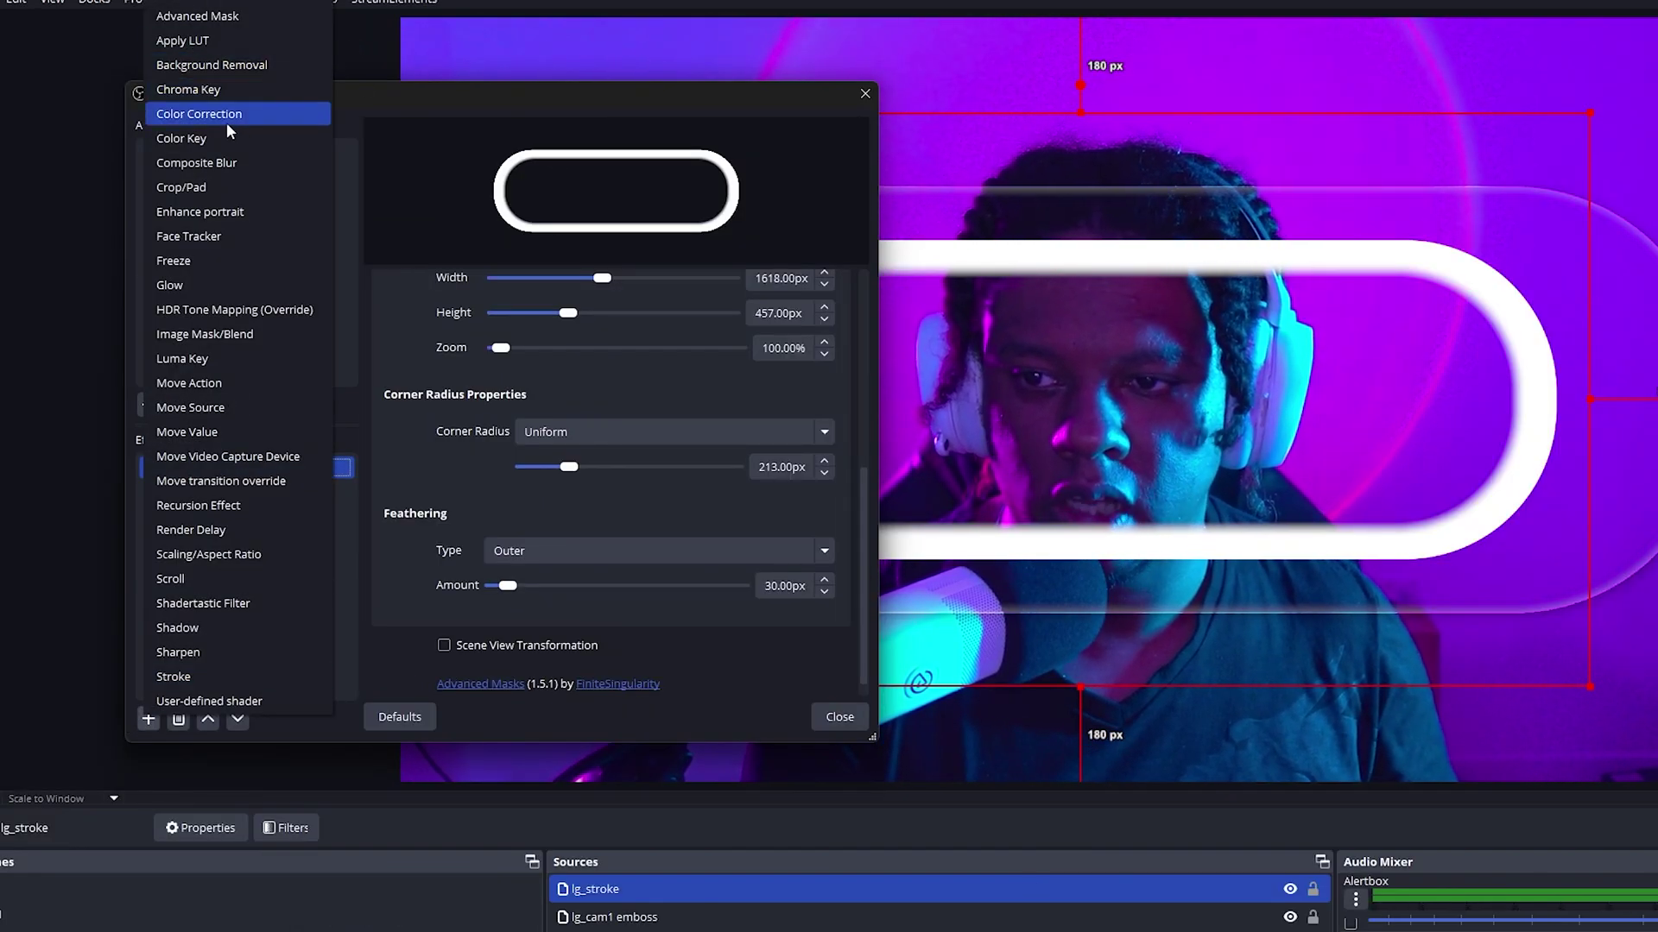
pyautogui.press('Escape')
pyautogui.press('Escape')
# Step: Add a Shadertastic Filter to the effect filters of lg_cam1 emboss
pyautogui.click(611, 917)
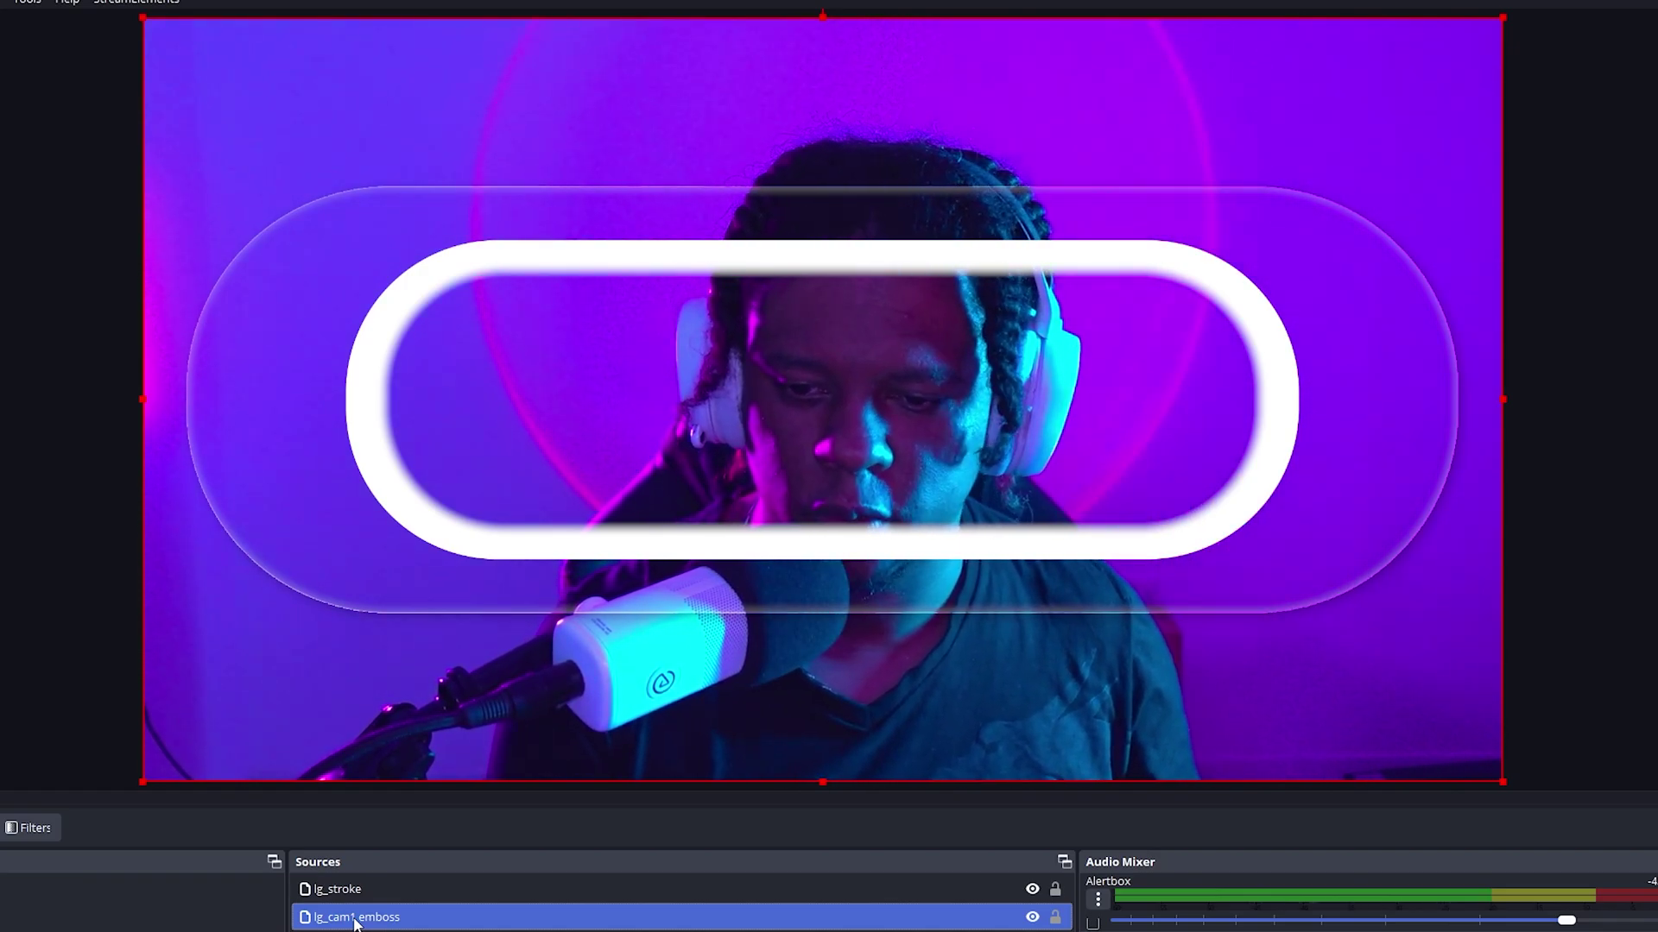
pyautogui.click(33, 831)
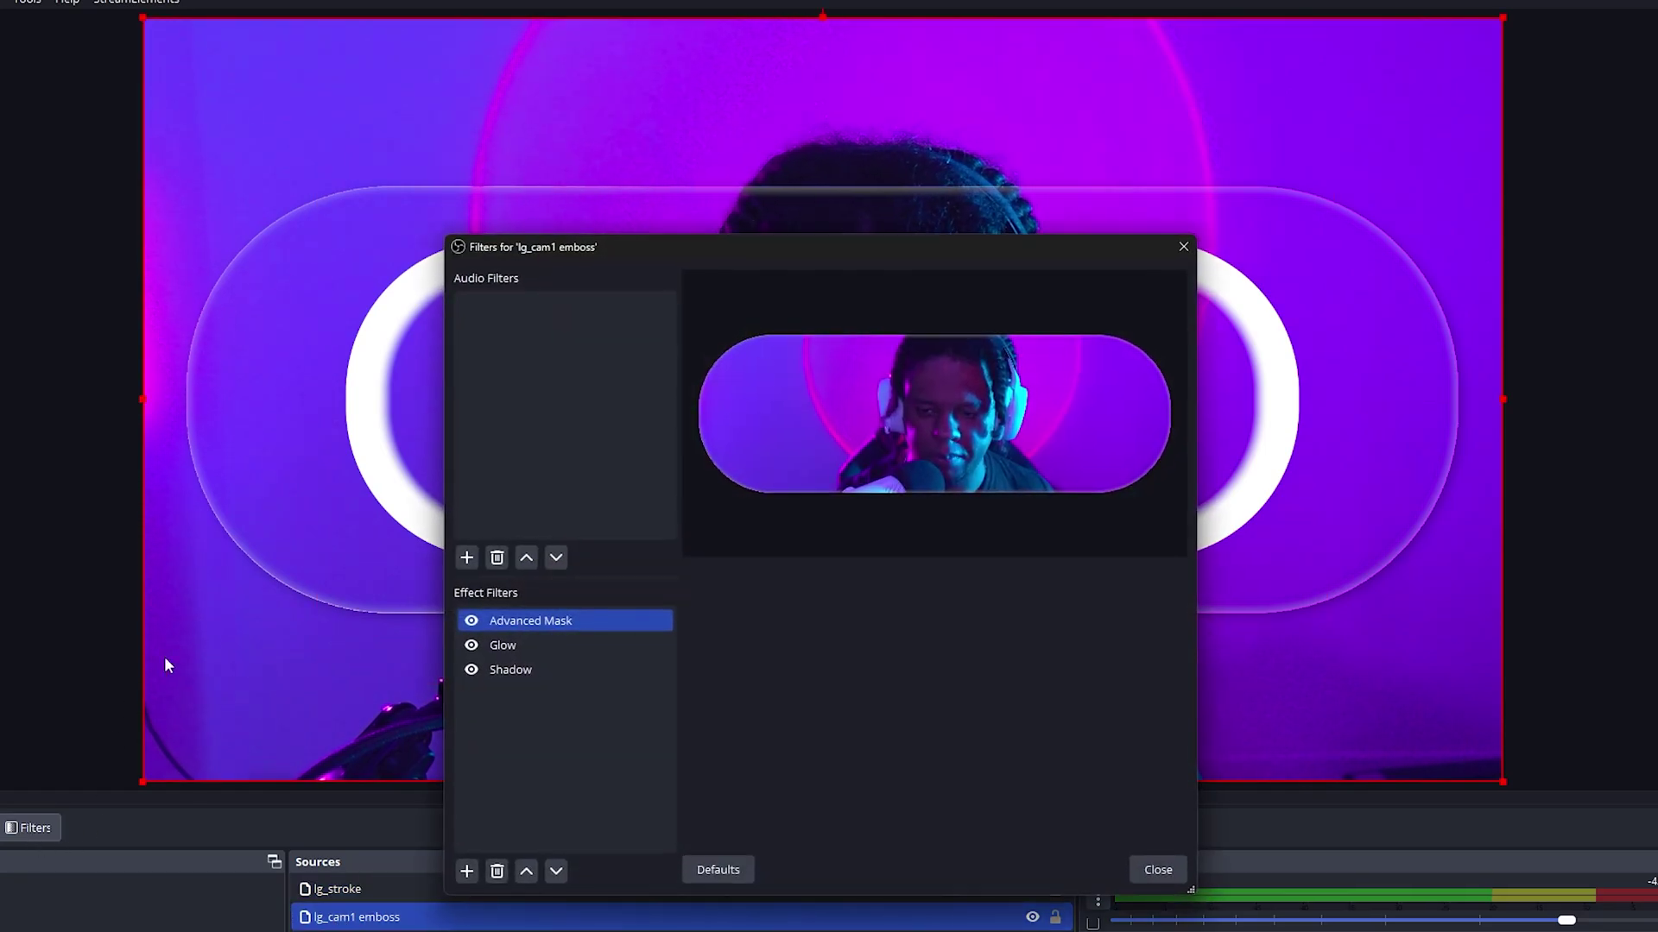
pyautogui.click(466, 872)
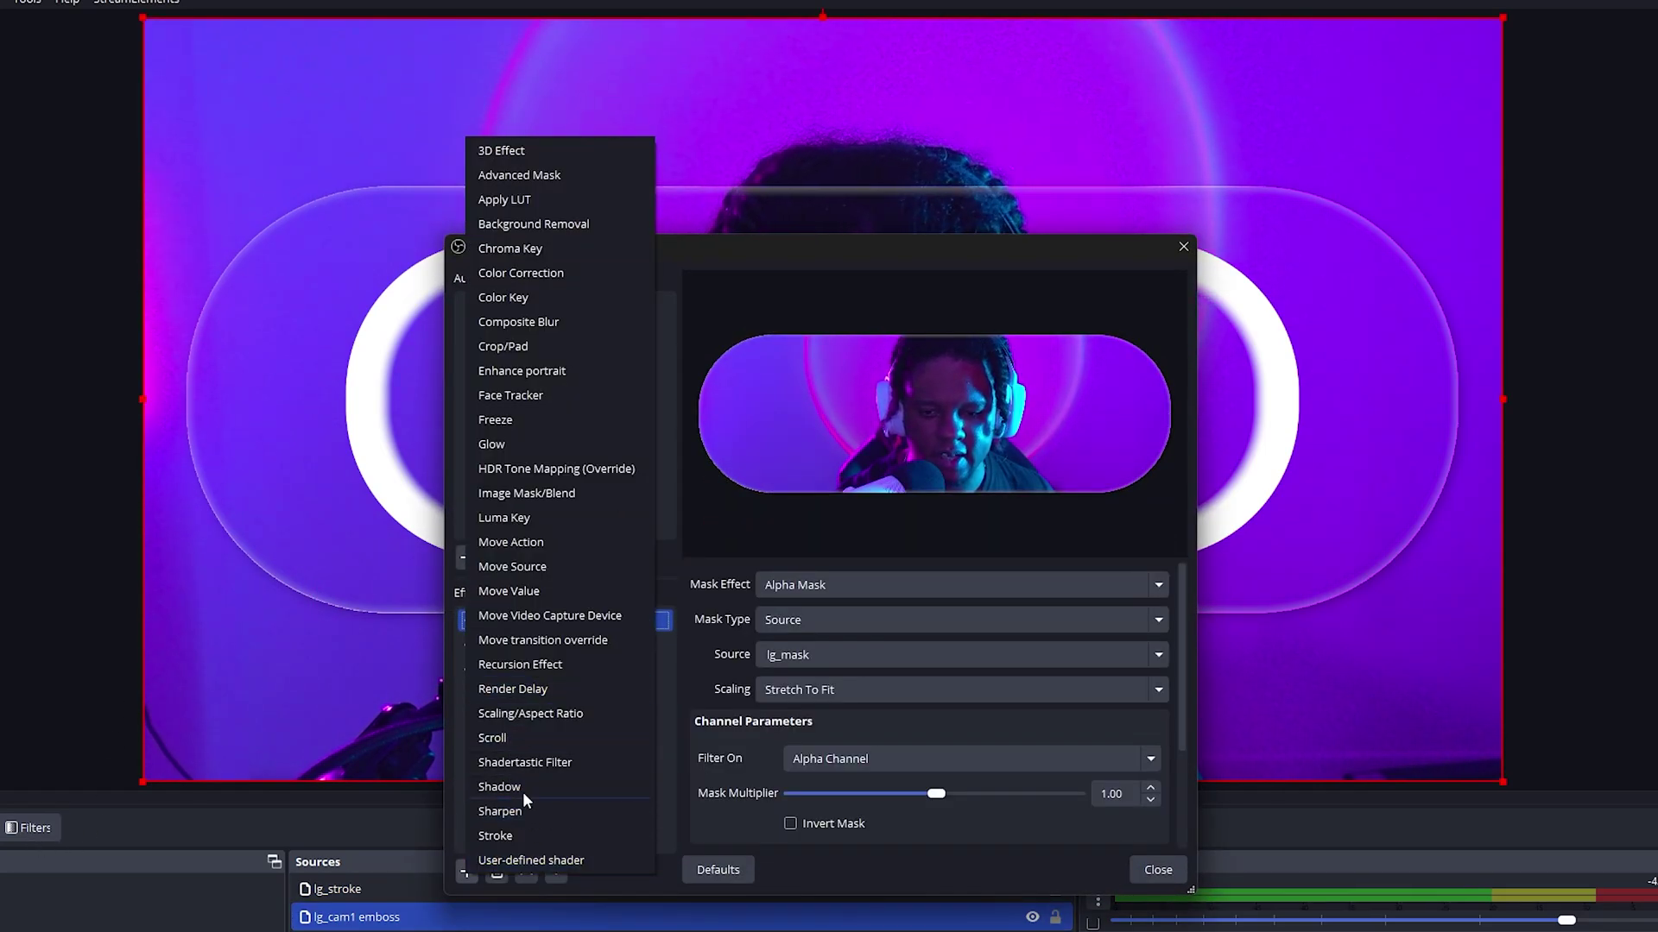
pyautogui.click(525, 765)
# Step: Apply the Displacement Map (Source) effect in the Shadertastic Filter, and leave the filter disabled
pyautogui.click(775, 593)
pyautogui.click(807, 585)
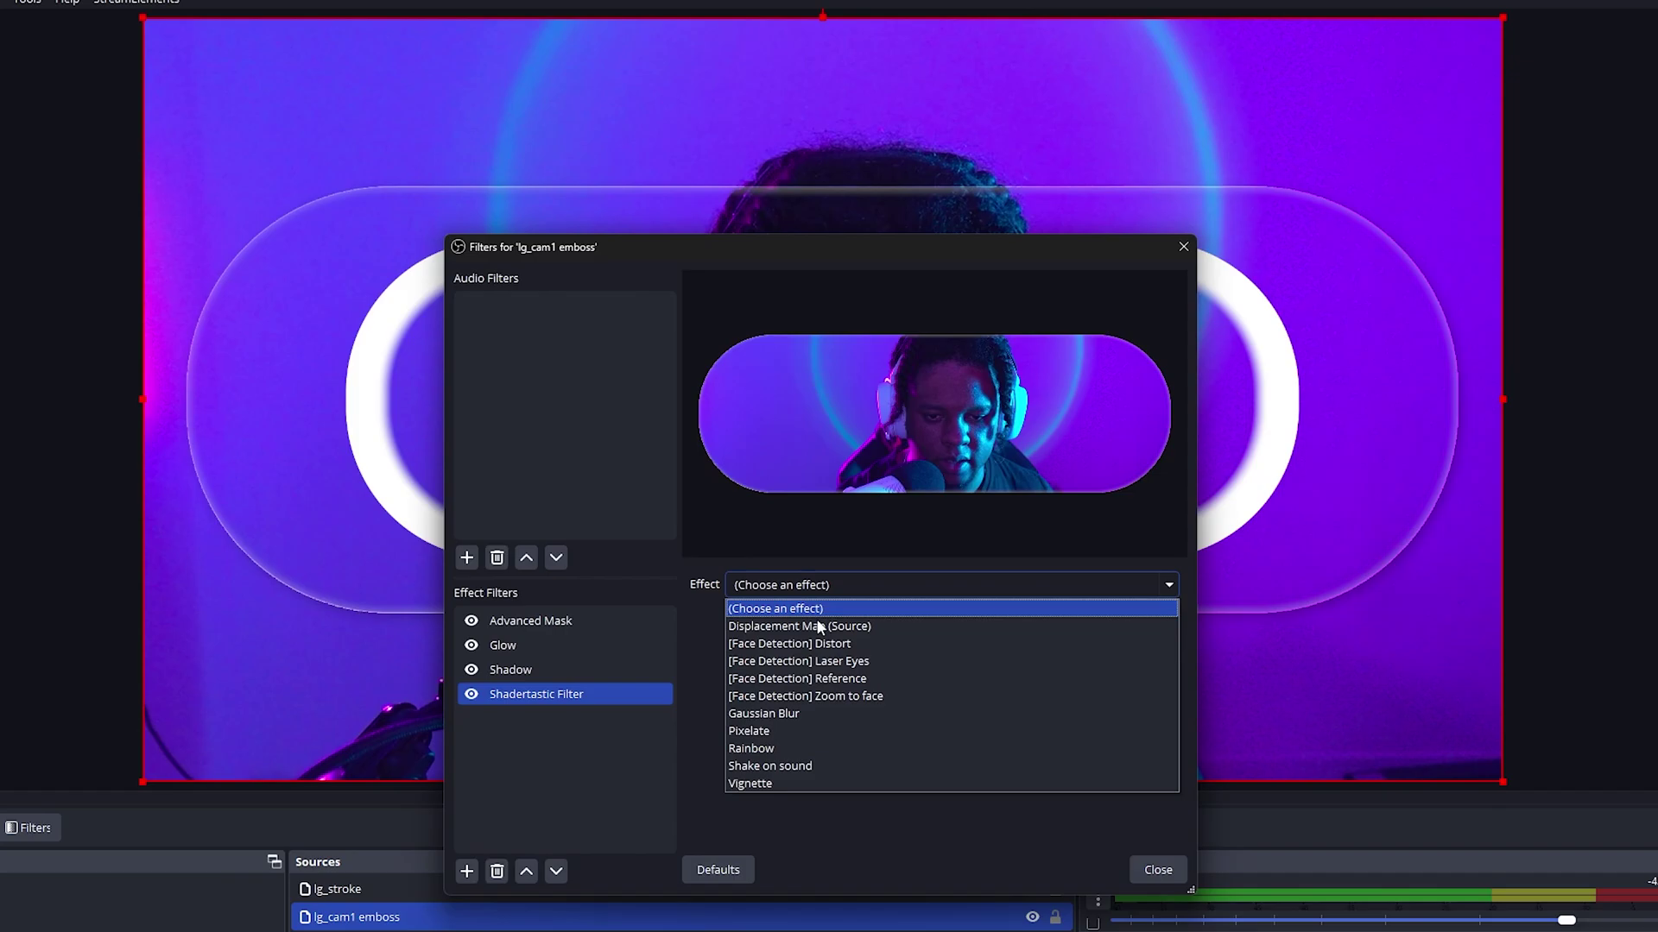
pyautogui.click(829, 626)
pyautogui.moveTo(715, 247); pyautogui.dragTo(320, 189)
pyautogui.scroll(-1, 337, 612)
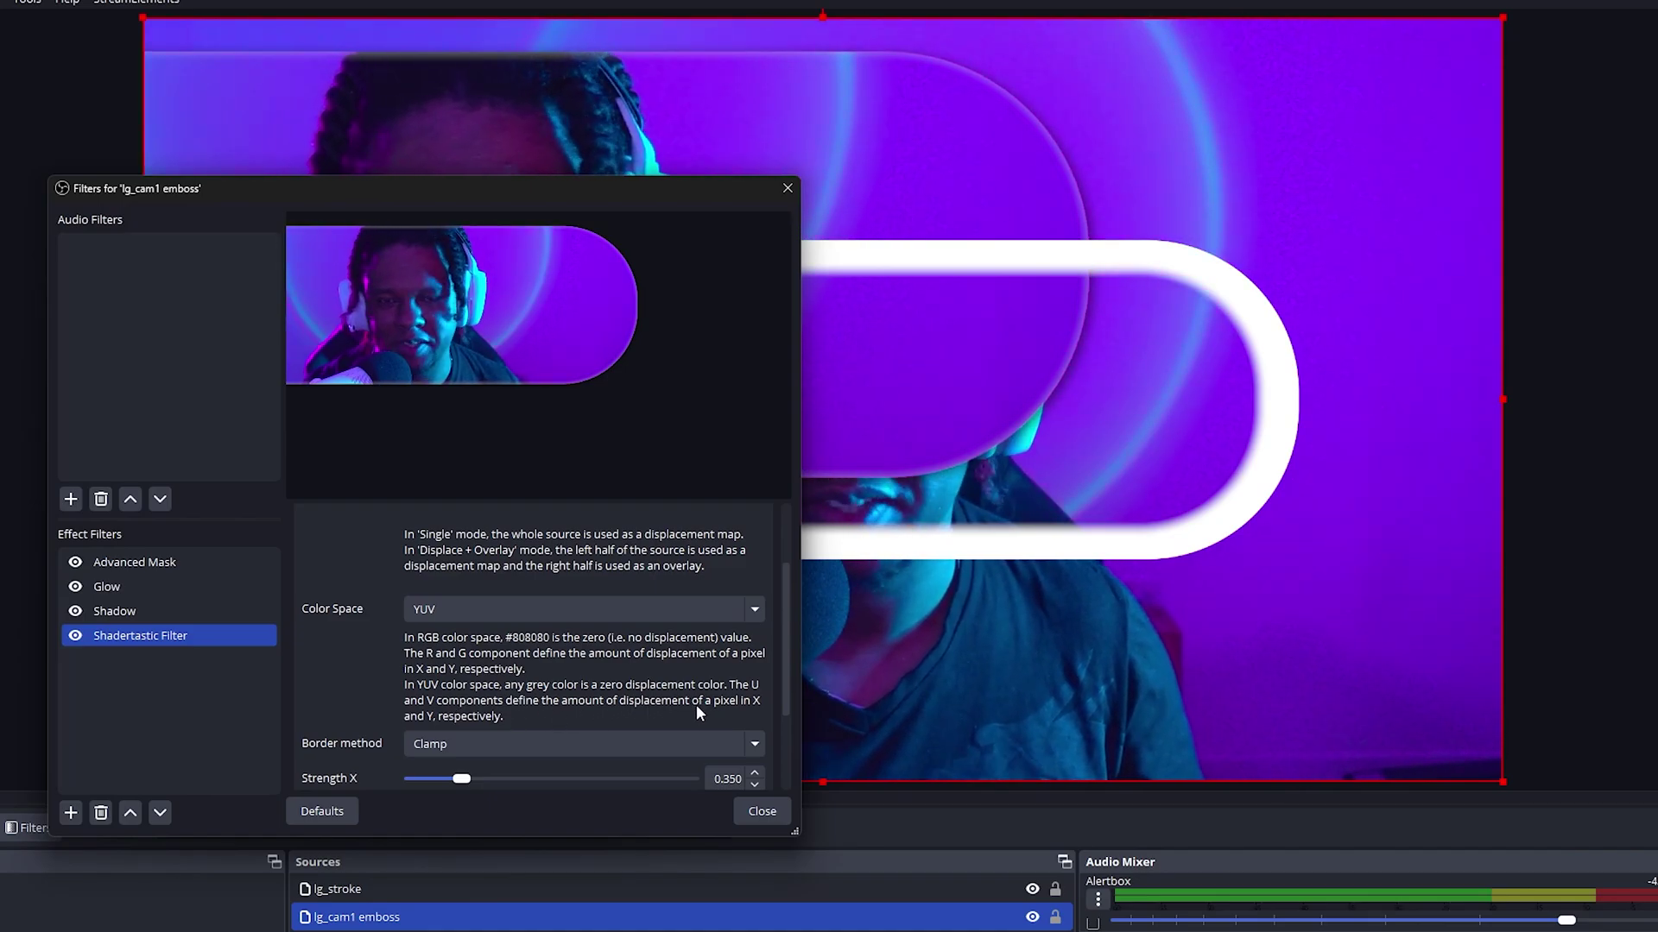
pyautogui.click(763, 812)
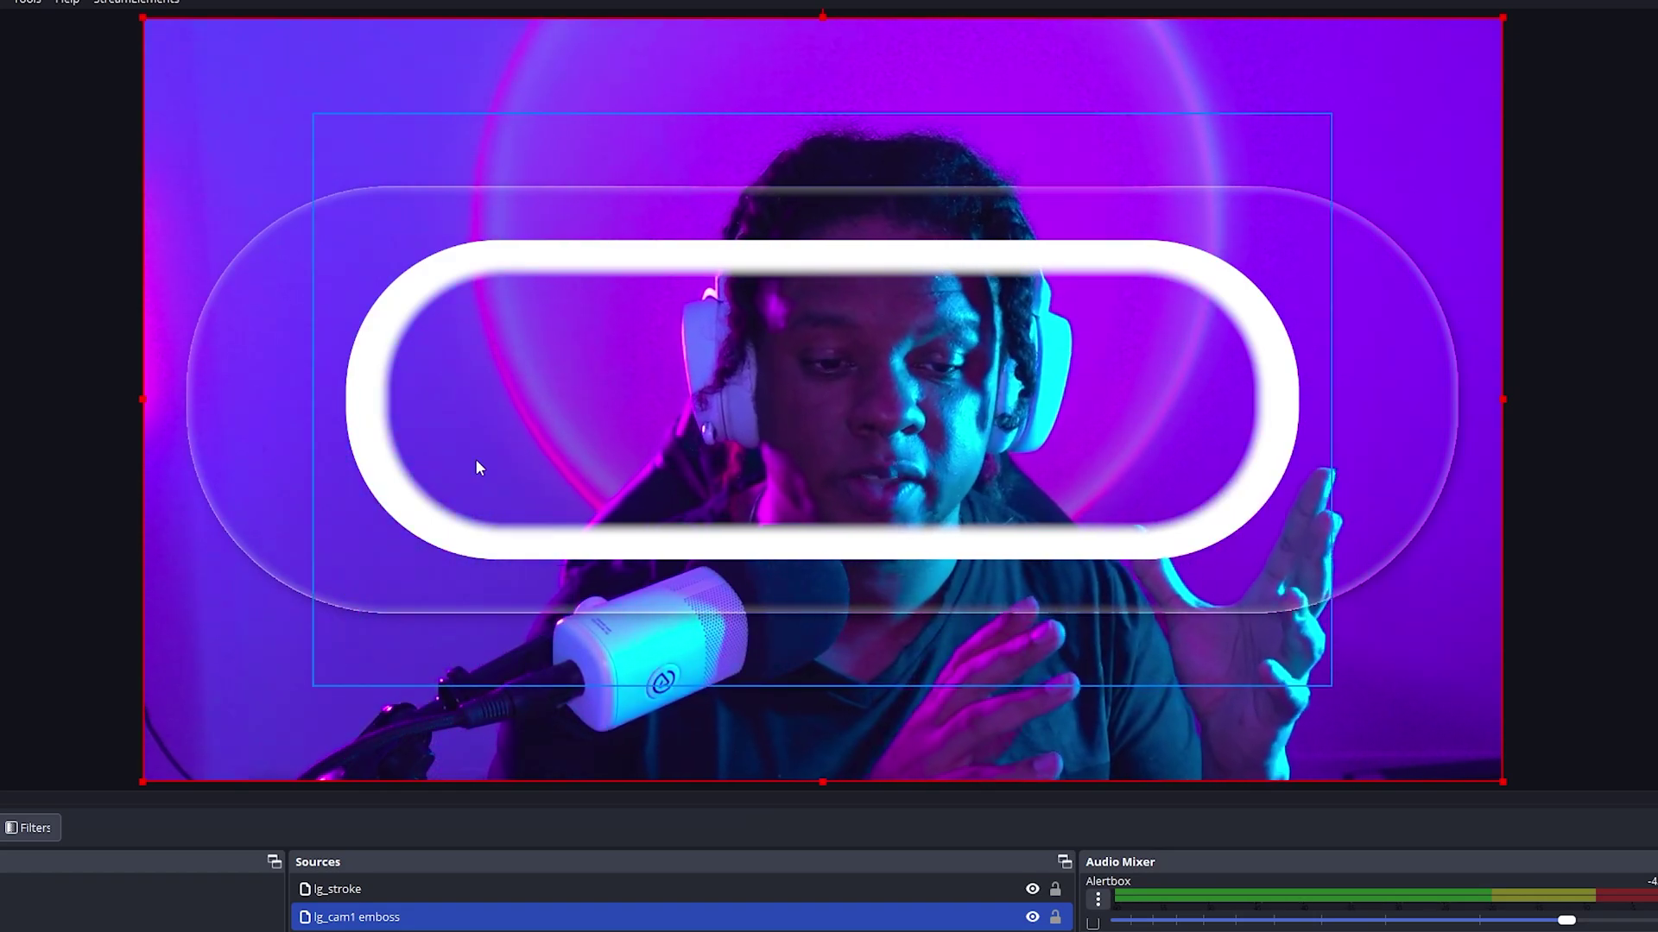
# Step: Set the Color Multiply of lg_stroke's Color Correction filter to purple #aa55ff
pyautogui.click(479, 467)
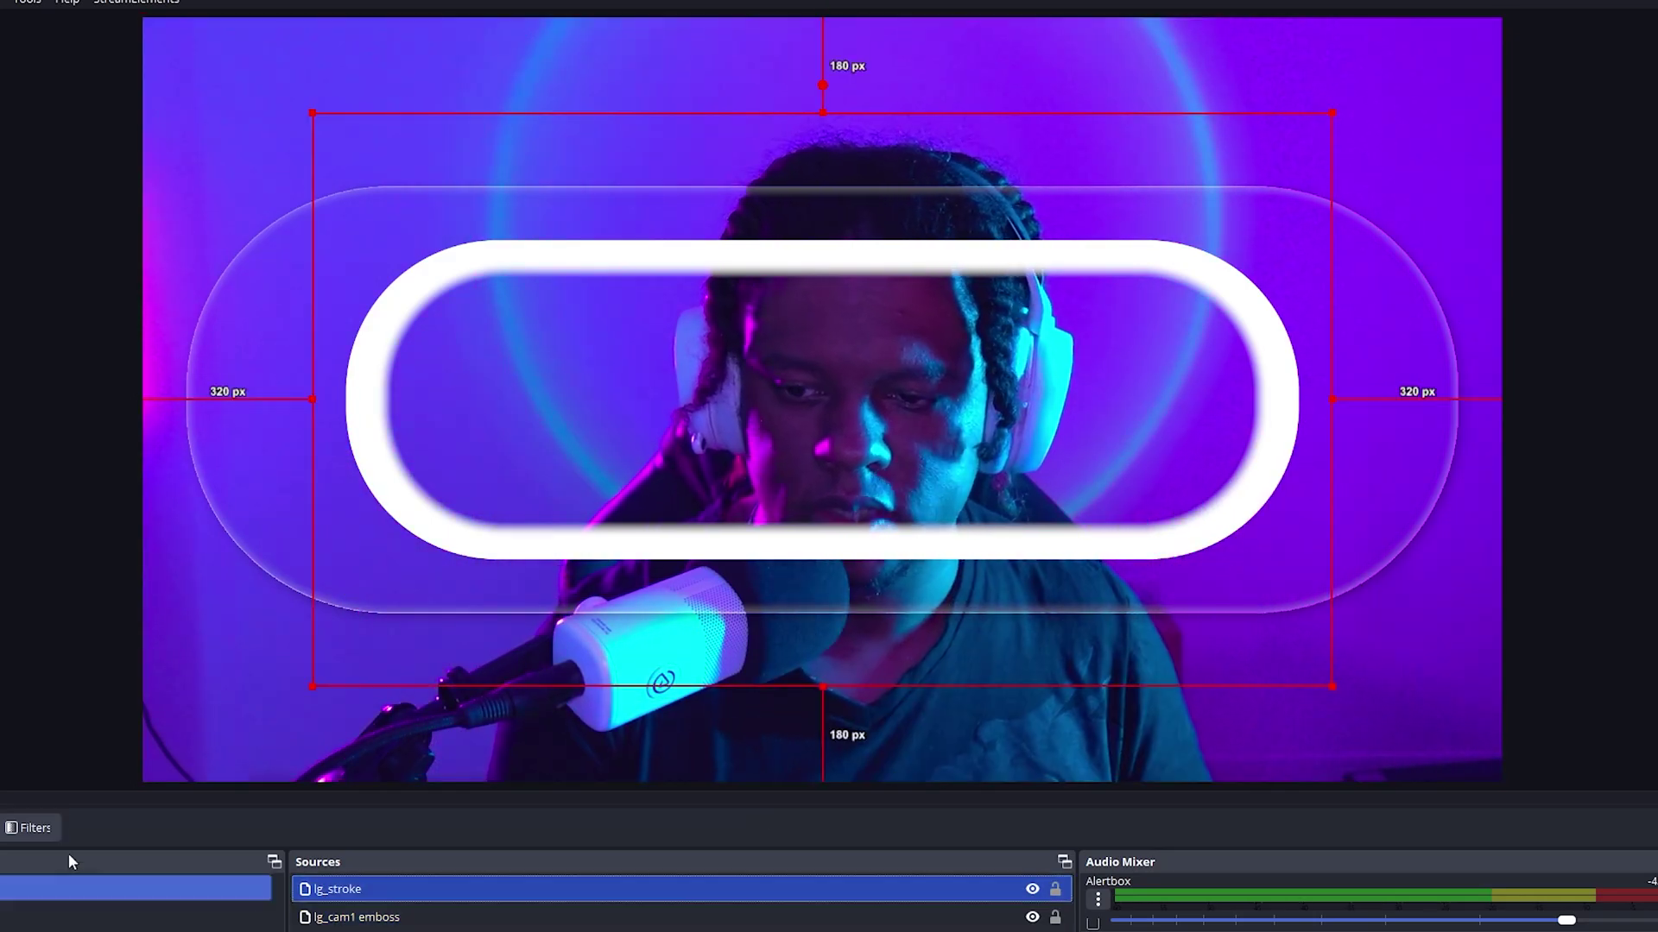
pyautogui.click(39, 827)
pyautogui.scroll(-2, 694, 694)
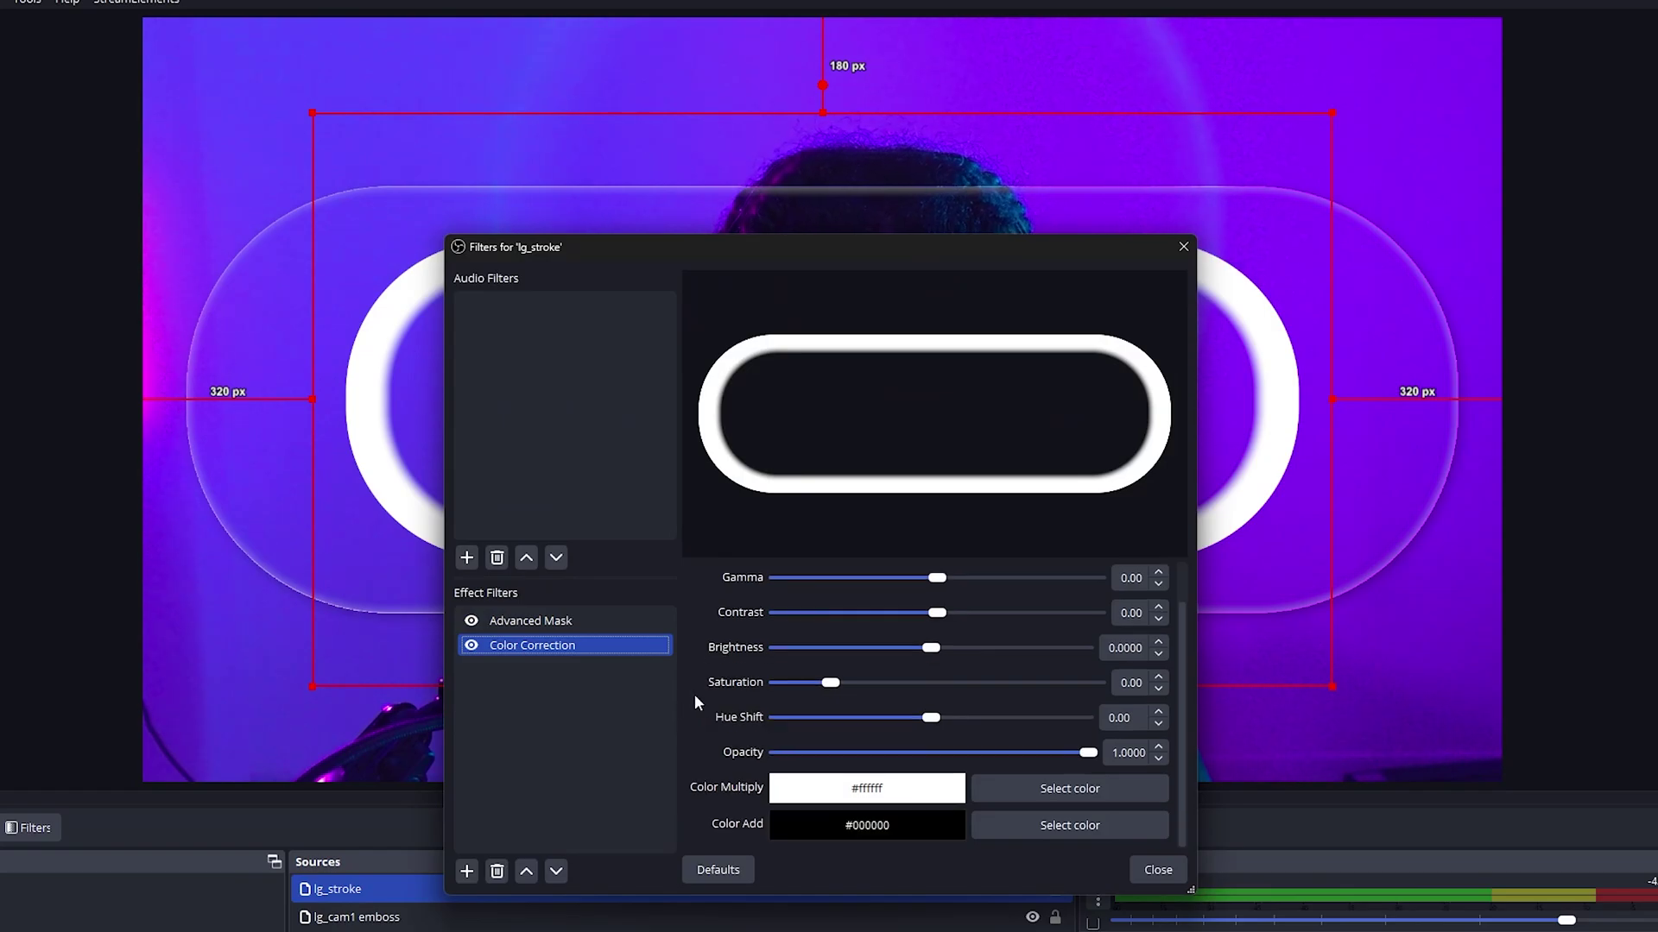
pyautogui.click(1049, 793)
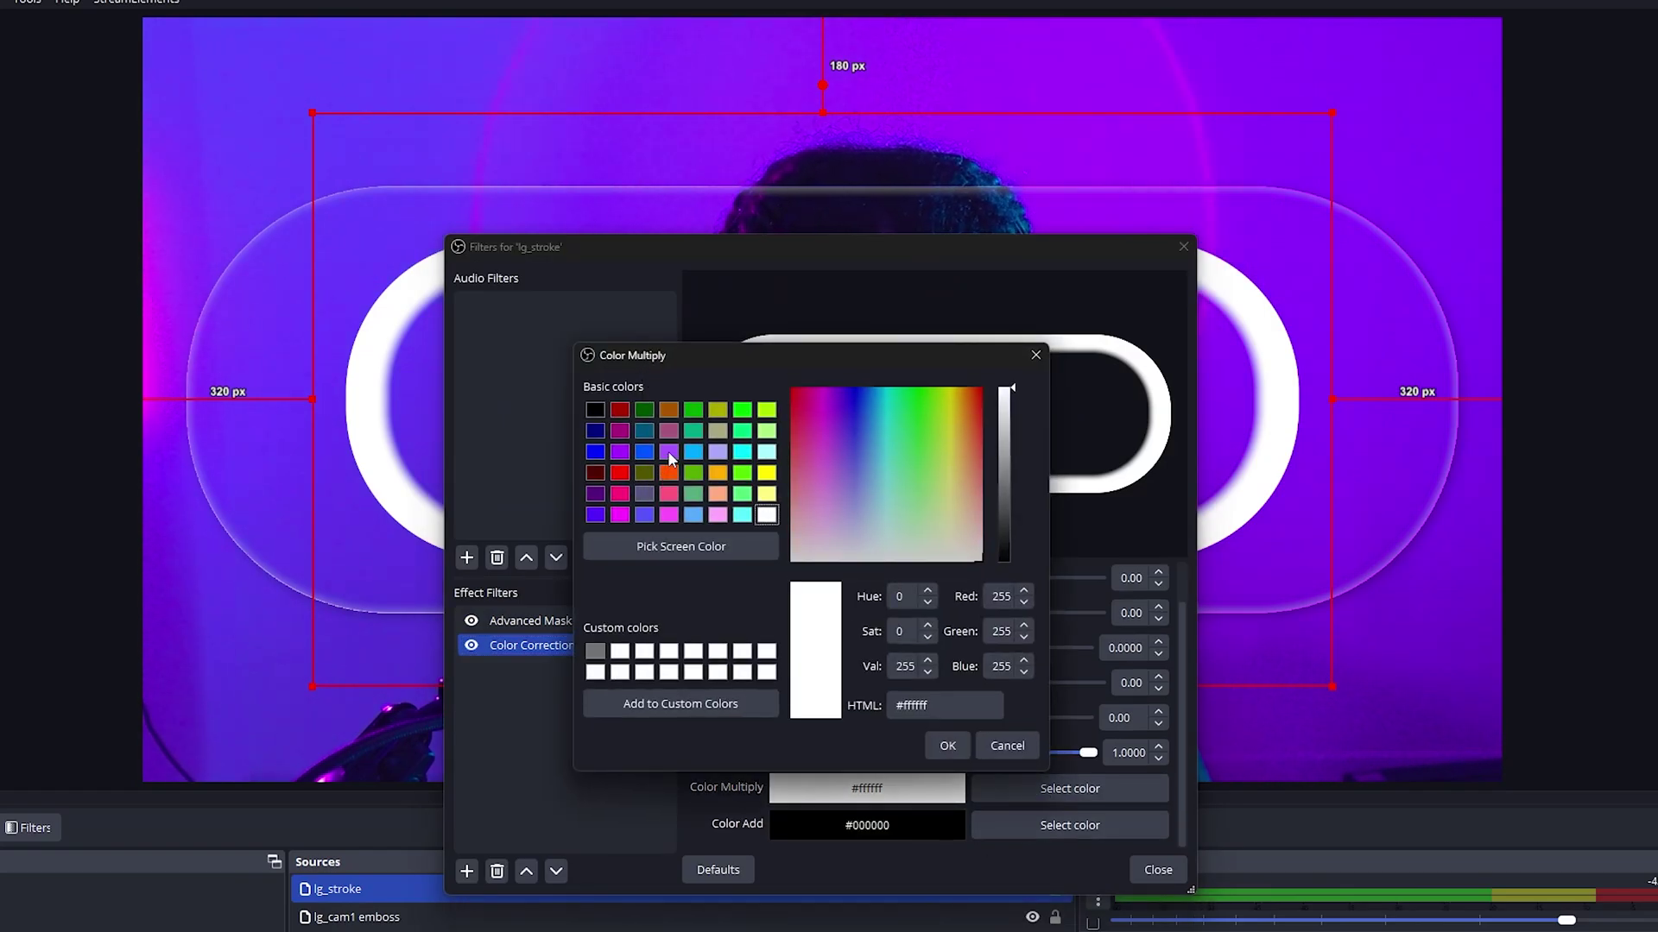
pyautogui.click(947, 746)
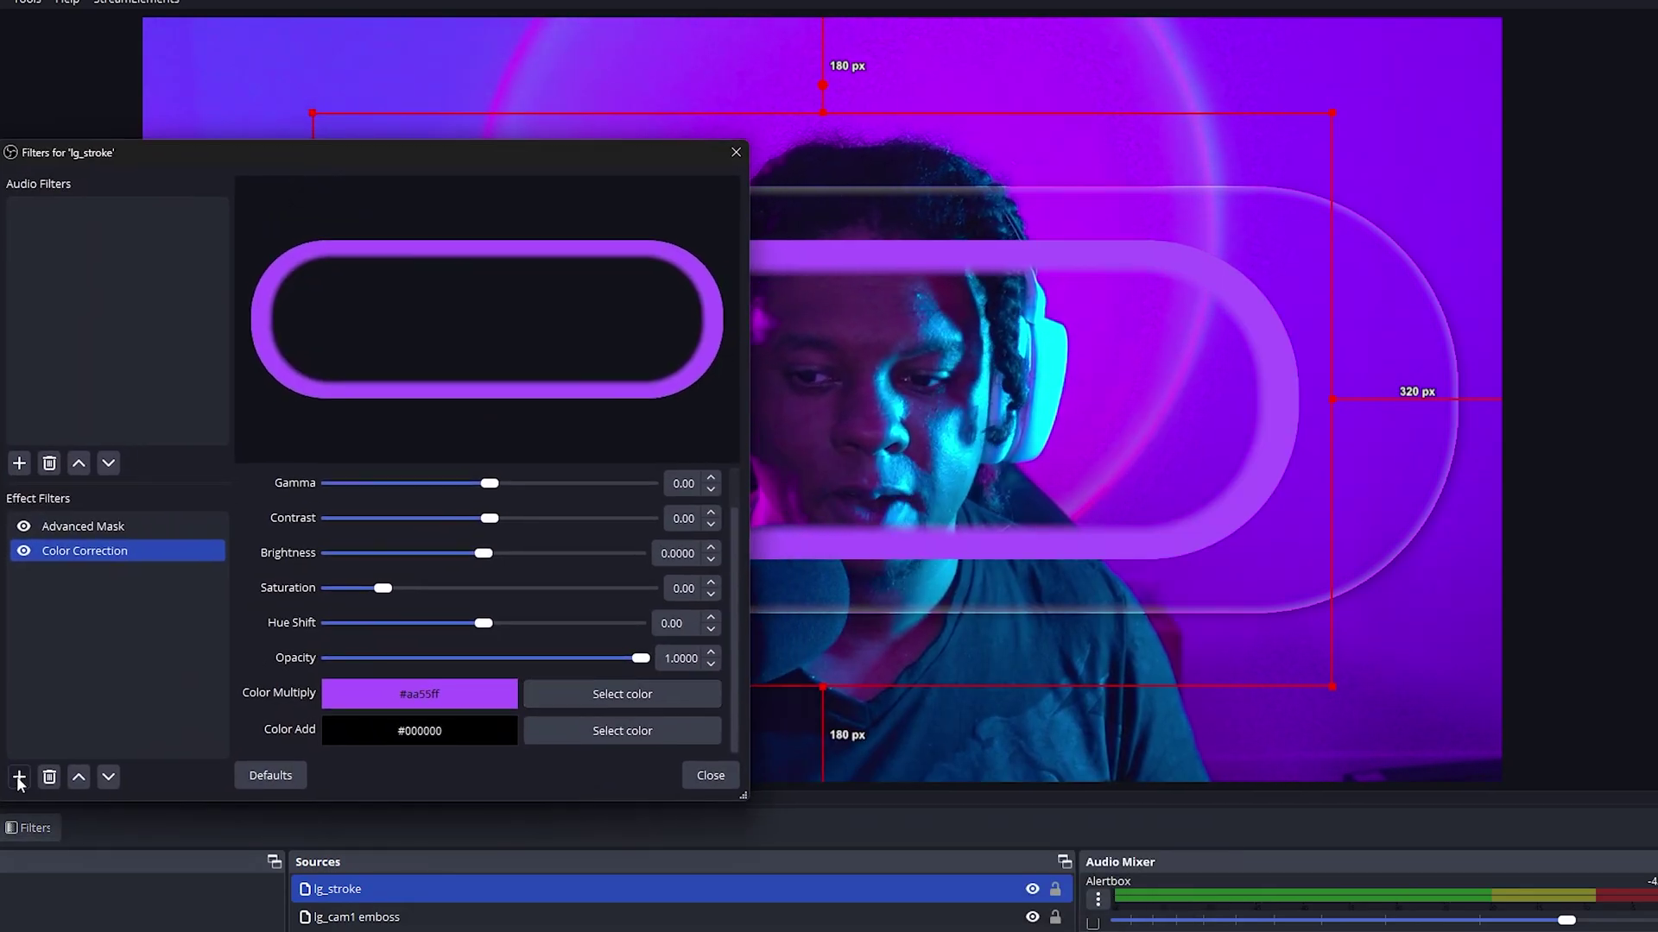
# Step: Add a User-defined shader filter to lg_stroke using rgb_split.shader, with Red X 2.00 and Blue X -1.47
pyautogui.click(19, 777)
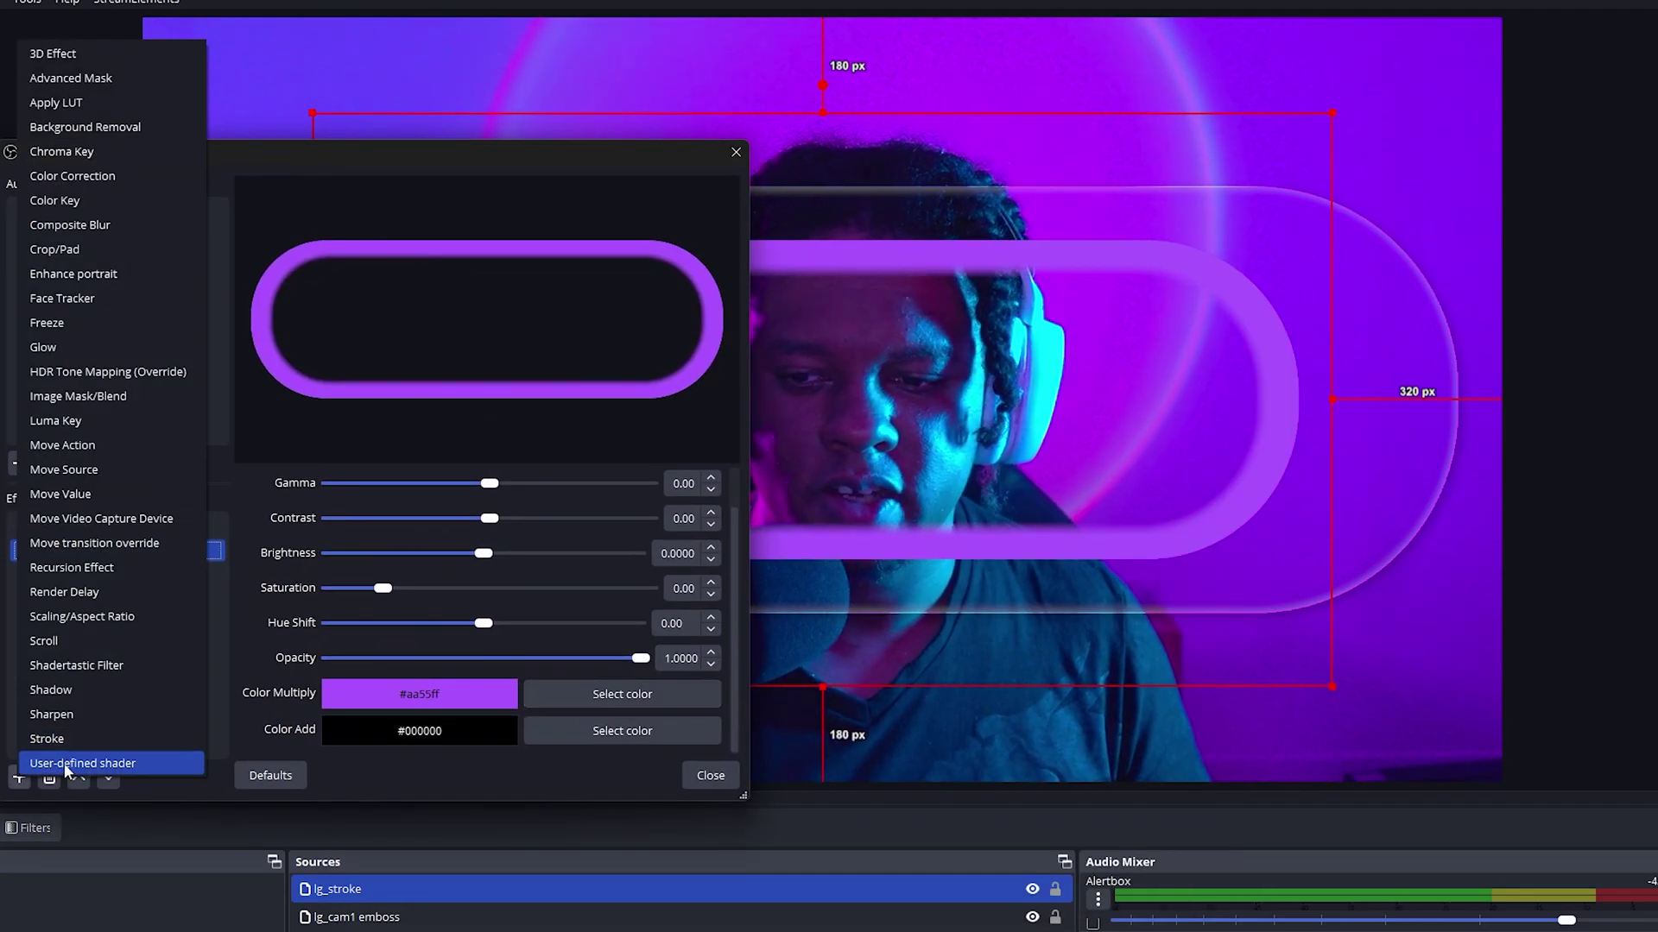
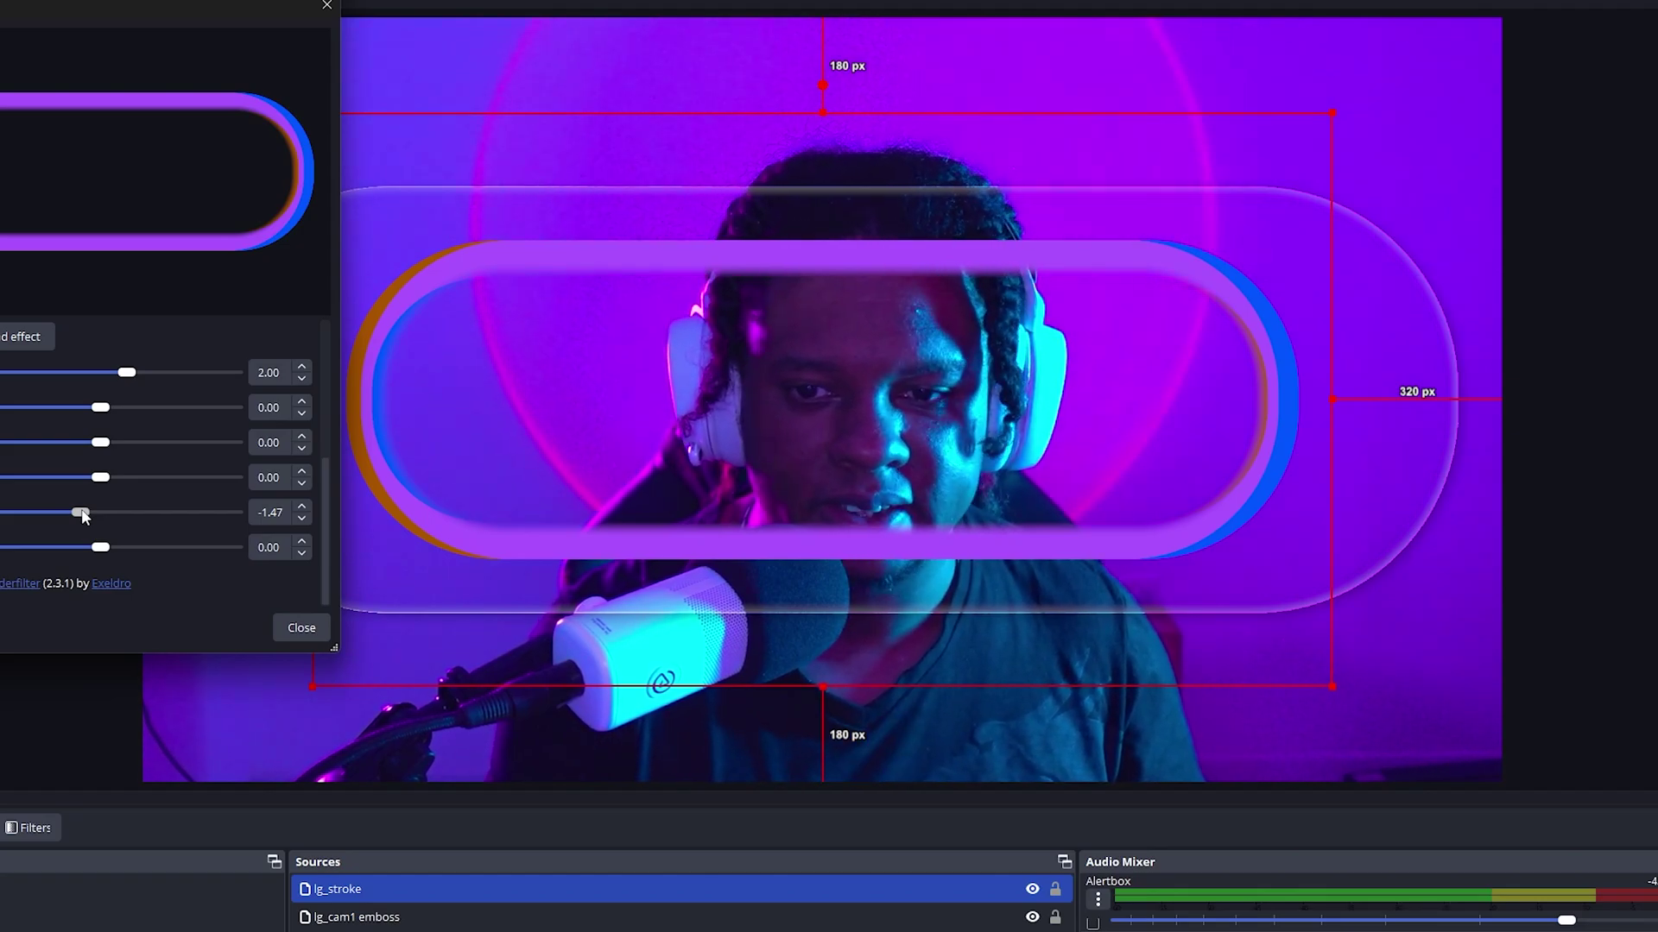
pyautogui.click(306, 630)
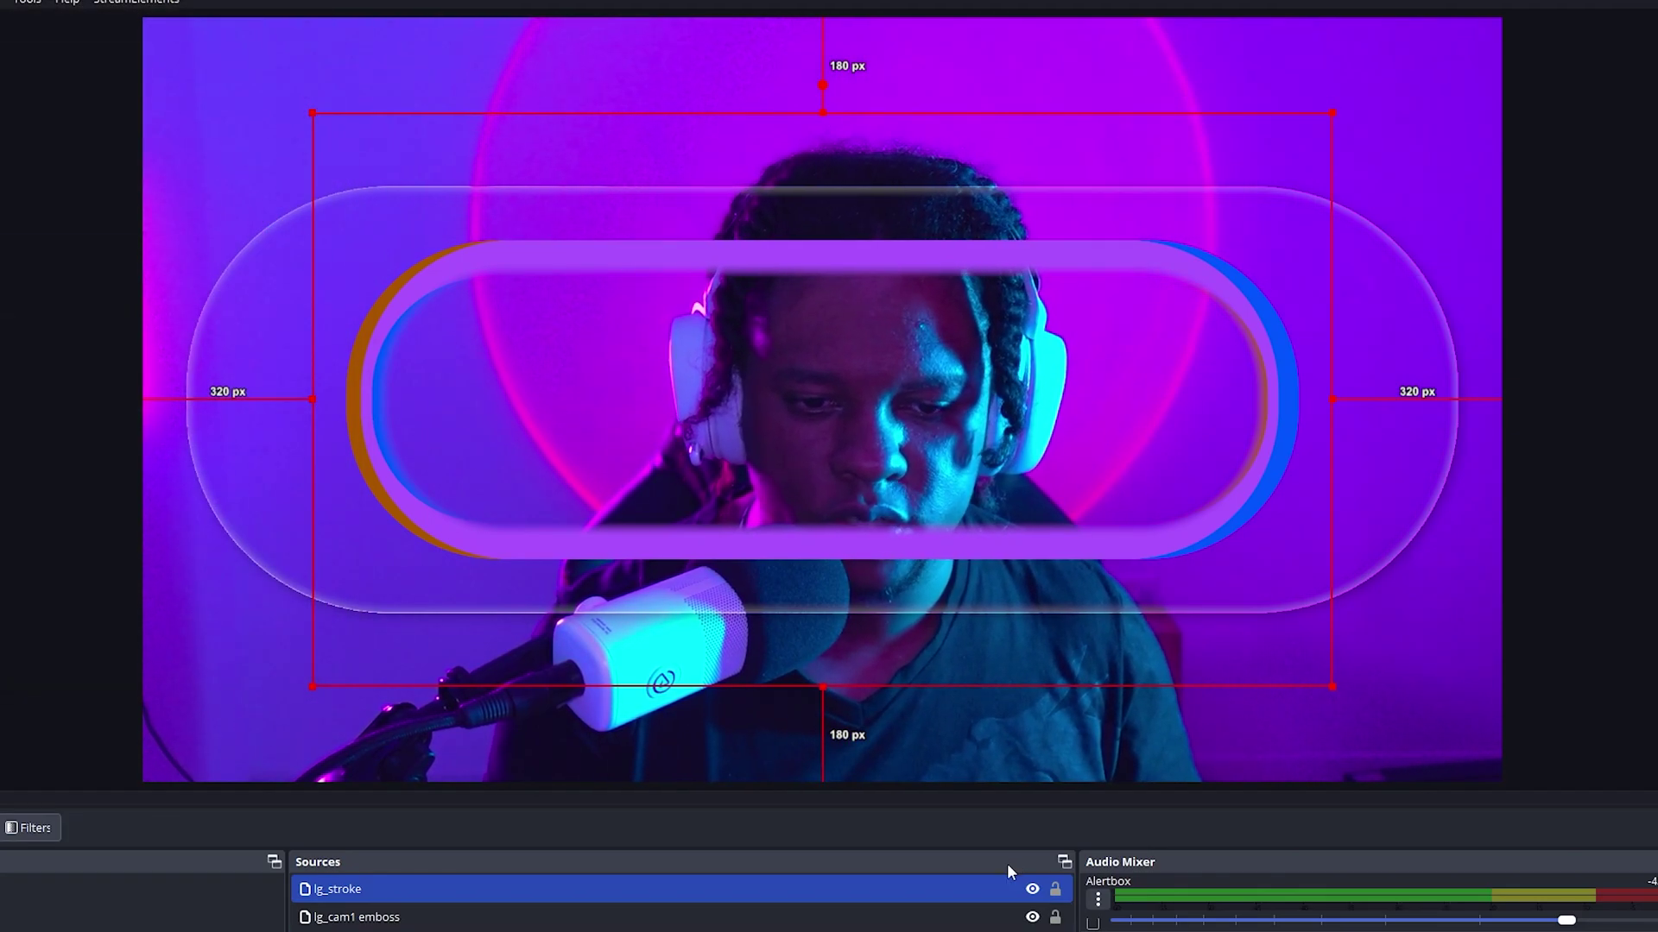
# Step: Hide the lg_stroke source and enable the Shadertastic Filter on lg_cam1 emboss
pyautogui.click(1031, 889)
pyautogui.click(950, 917)
pyautogui.click(29, 828)
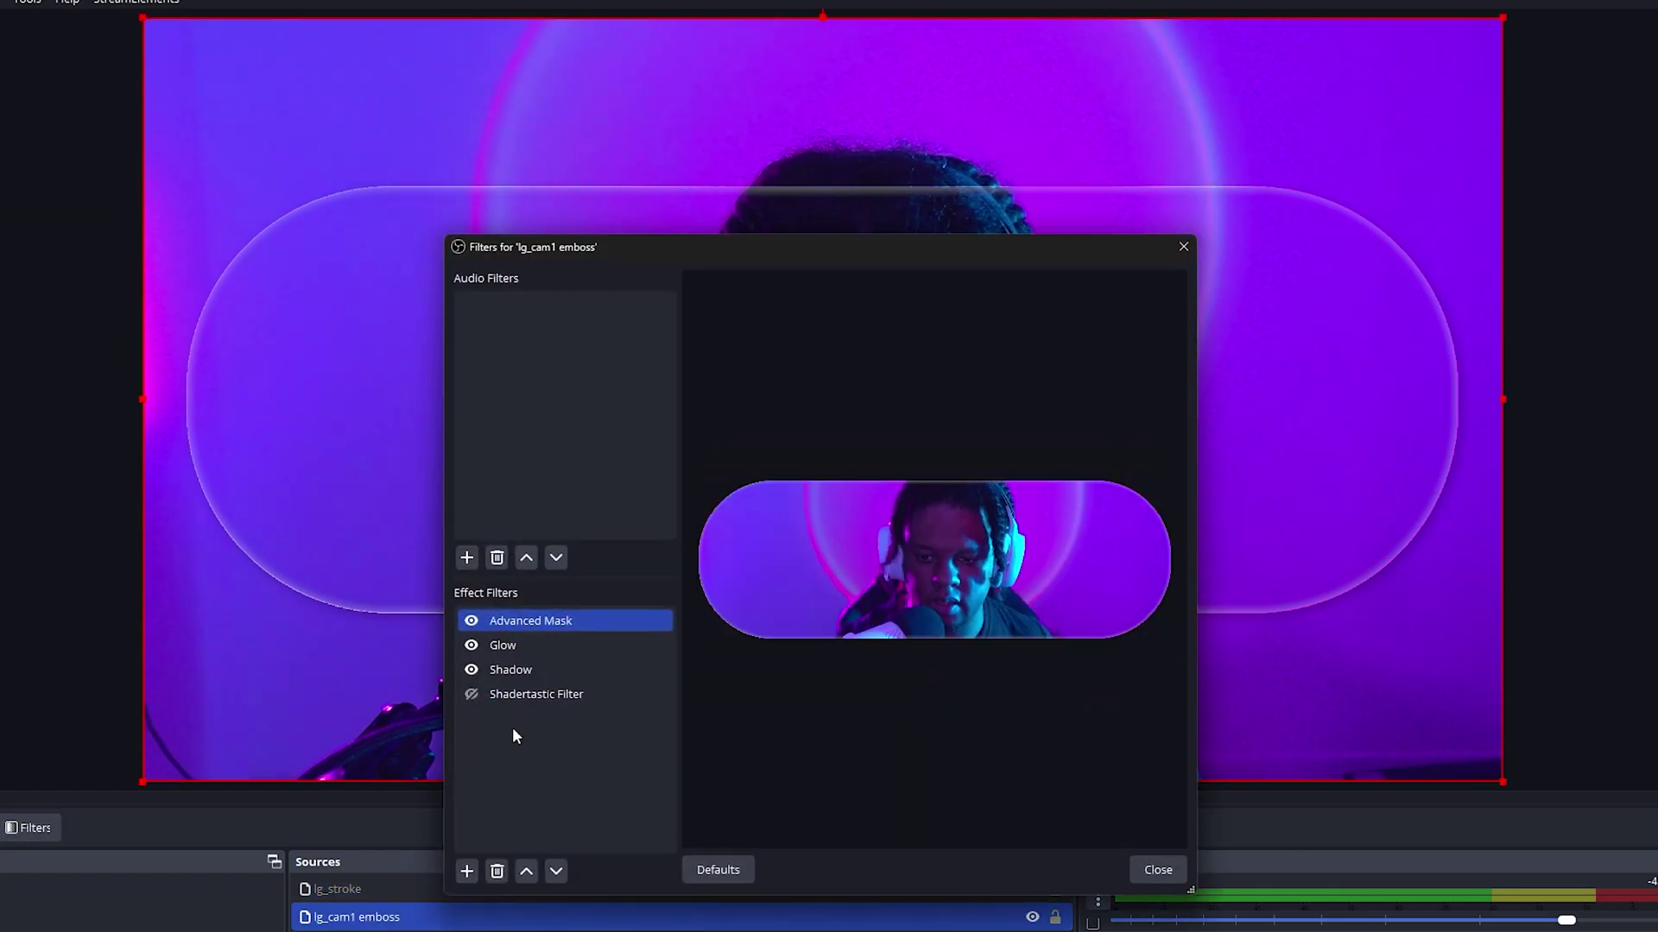
pyautogui.click(471, 695)
# Step: Choose lg_stroke as the Displacement Map in lg_cam1 emboss's Shadertastic Filter and close the filter settings
pyautogui.click(520, 672)
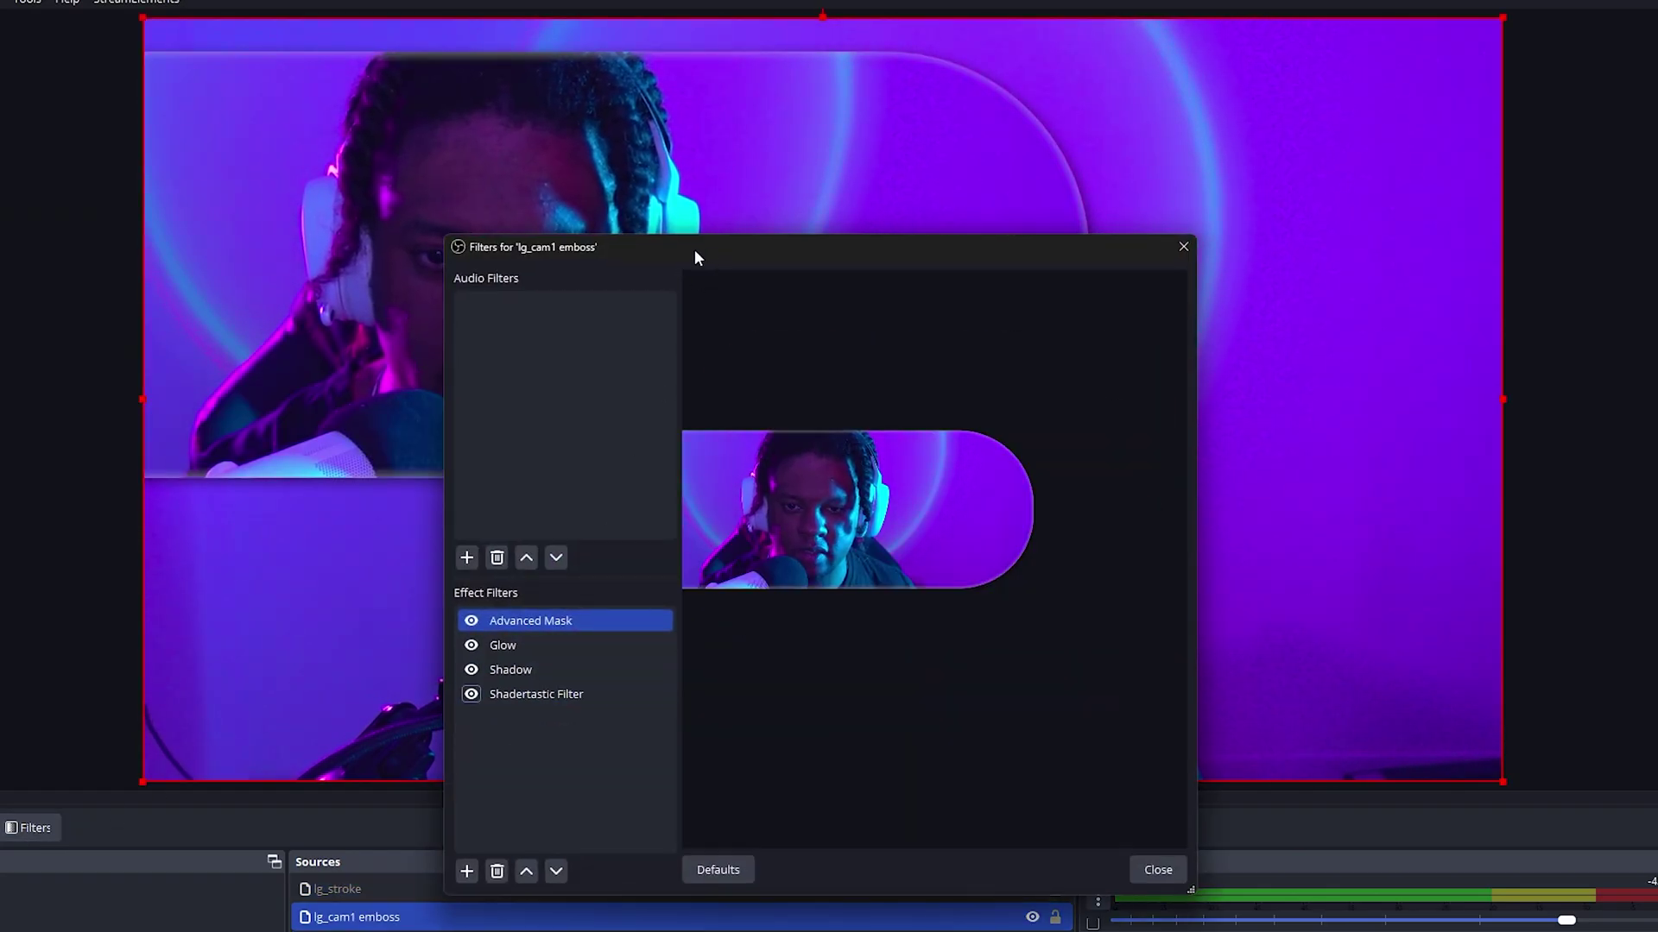
pyautogui.moveTo(695, 249); pyautogui.dragTo(87, 51)
pyautogui.click(35, 499)
pyautogui.scroll(-5, 107, 556)
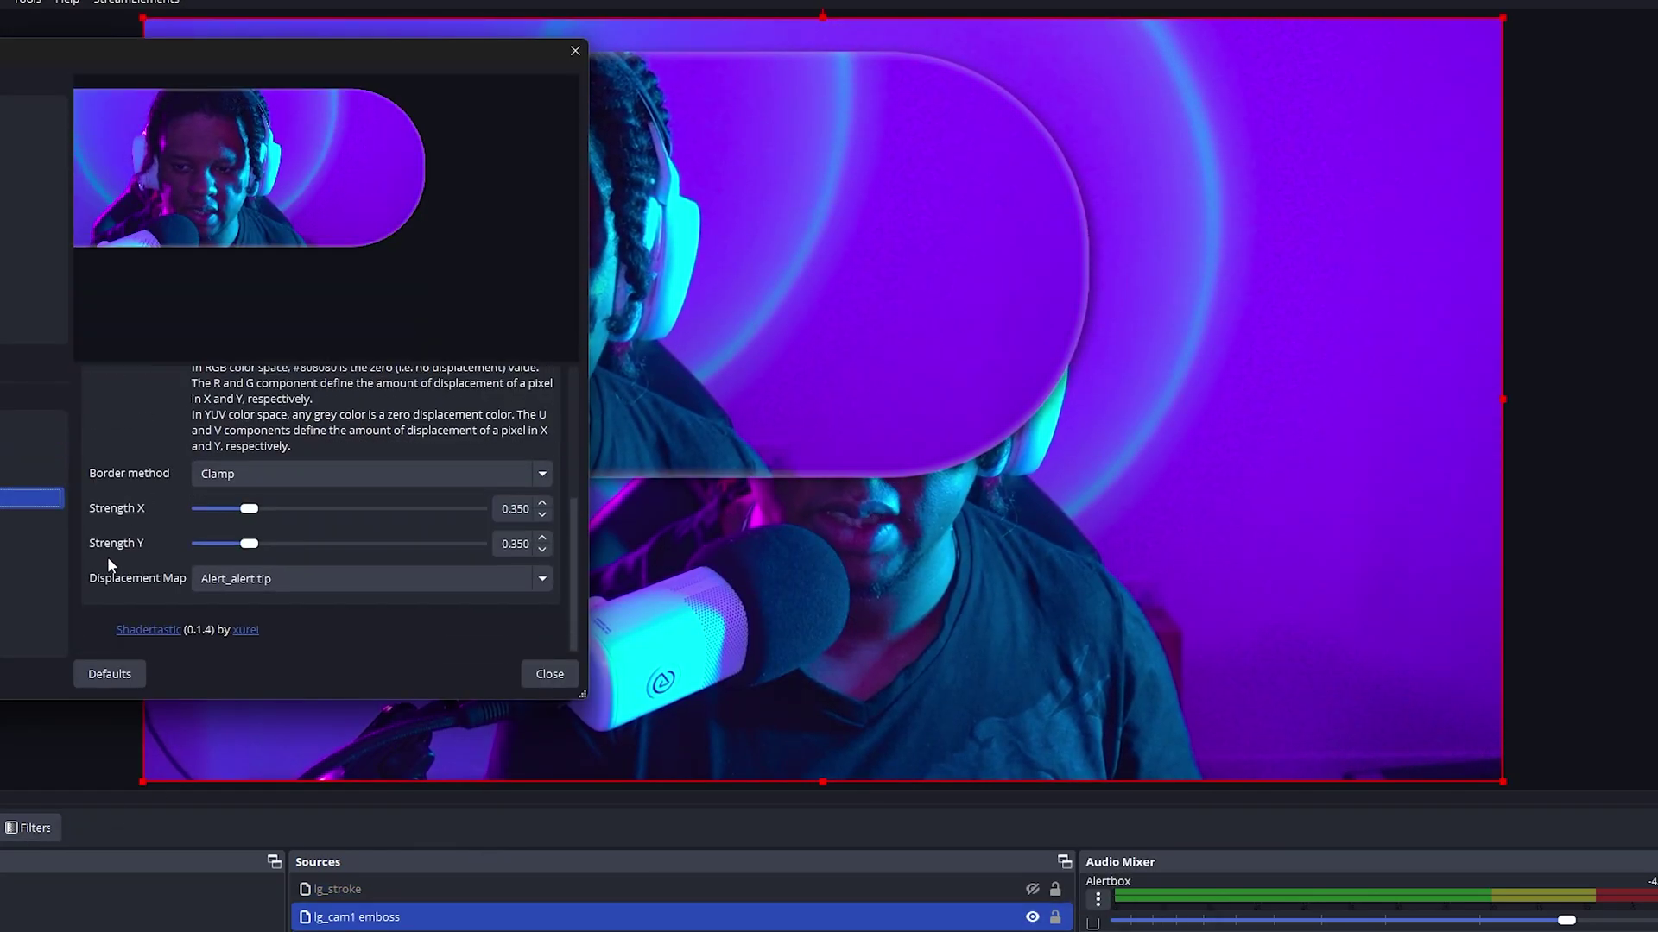
pyautogui.click(374, 586)
pyautogui.scroll(-10, 382, 881)
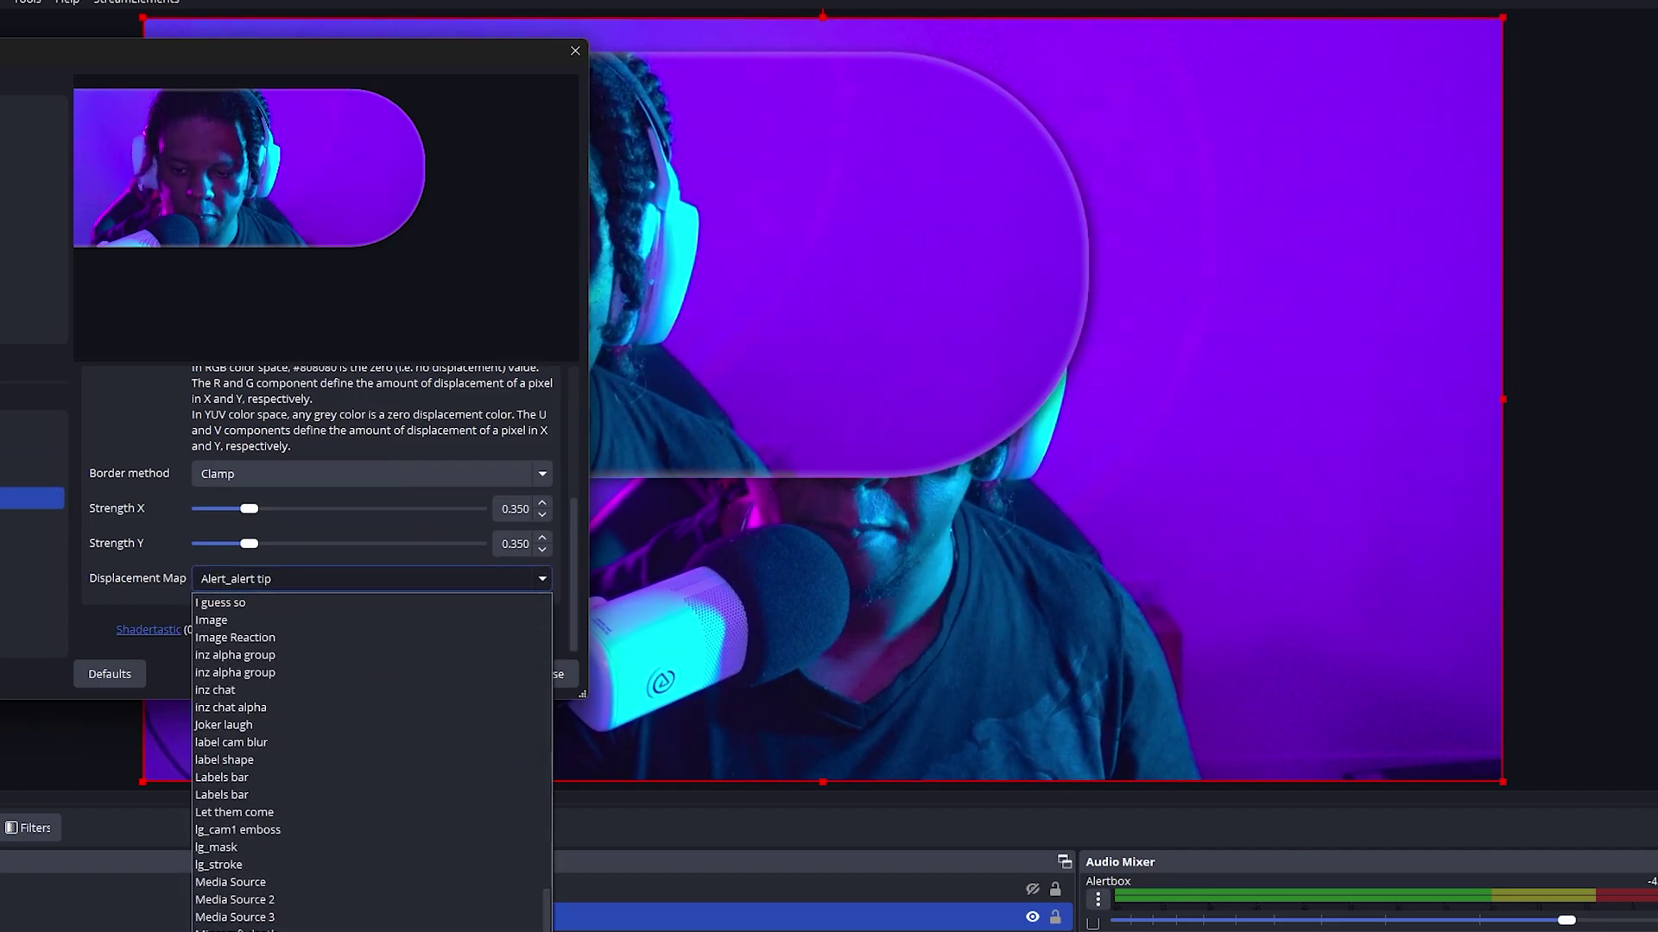
pyautogui.click(219, 620)
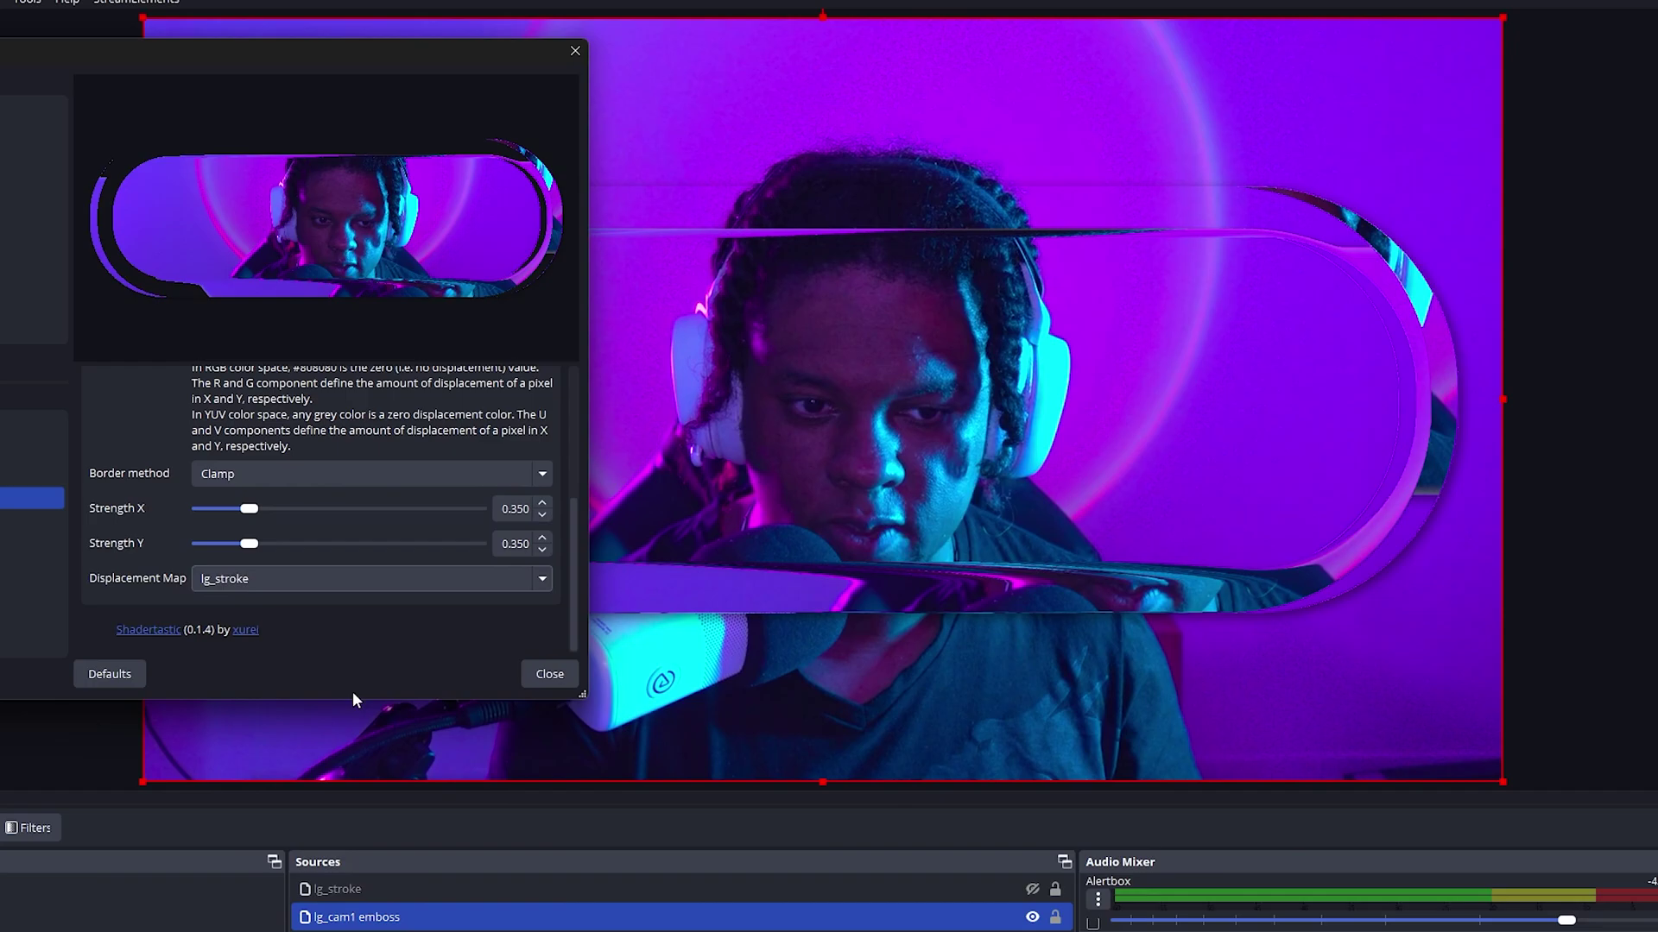
pyautogui.moveTo(431, 48); pyautogui.dragTo(240, 83)
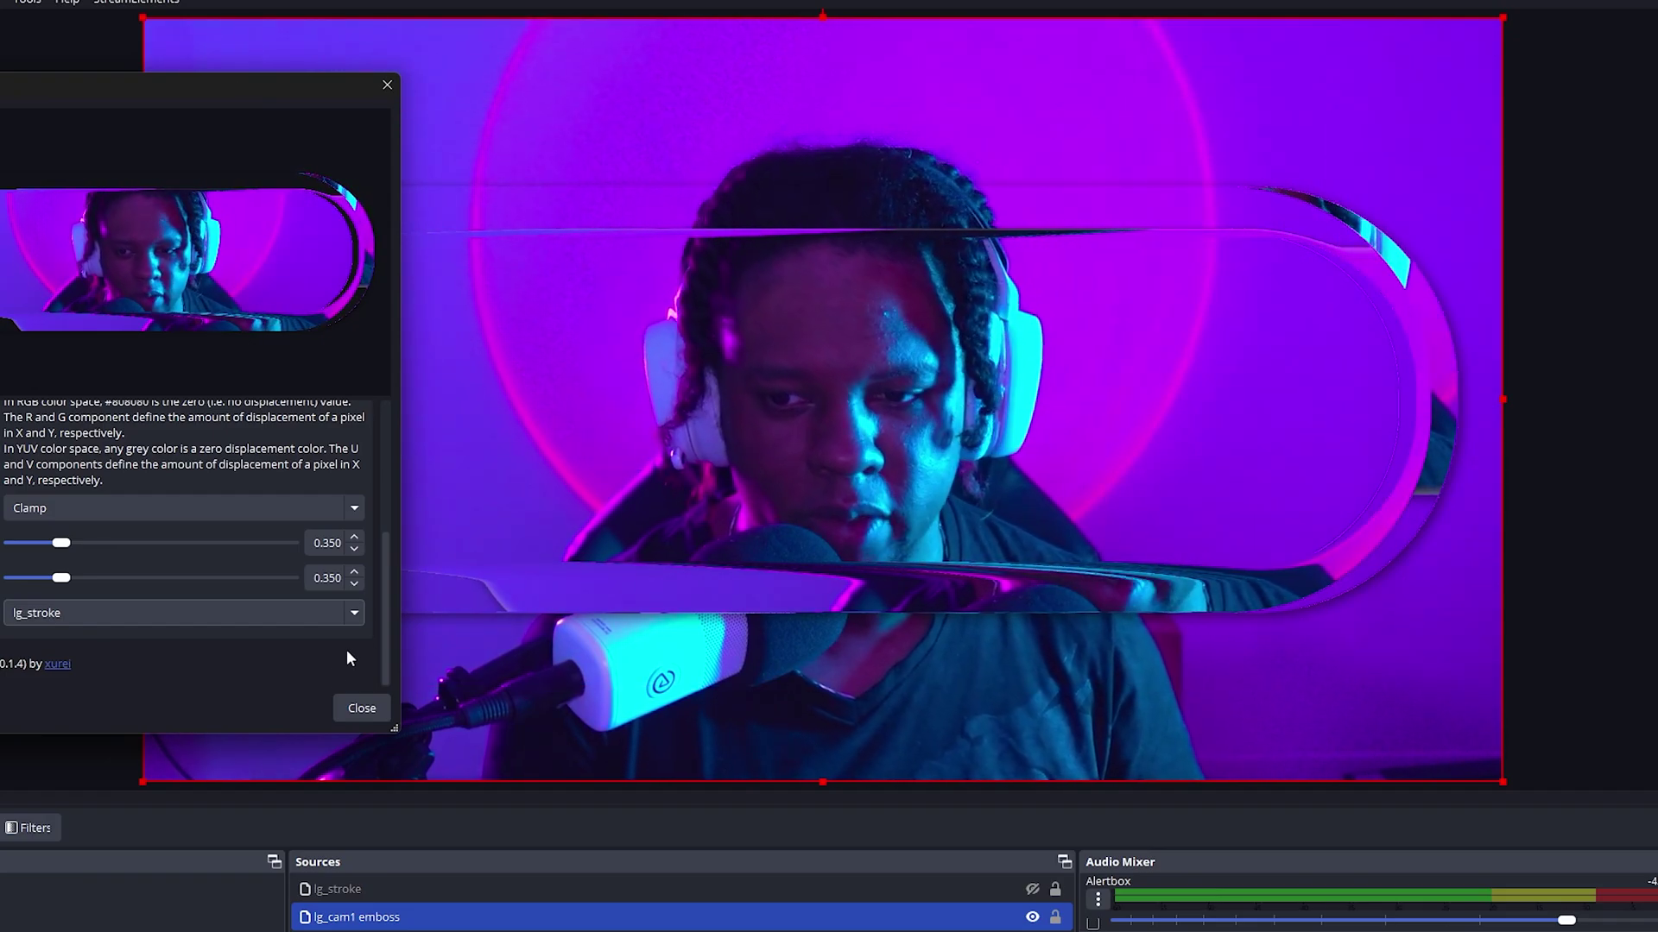
pyautogui.click(360, 708)
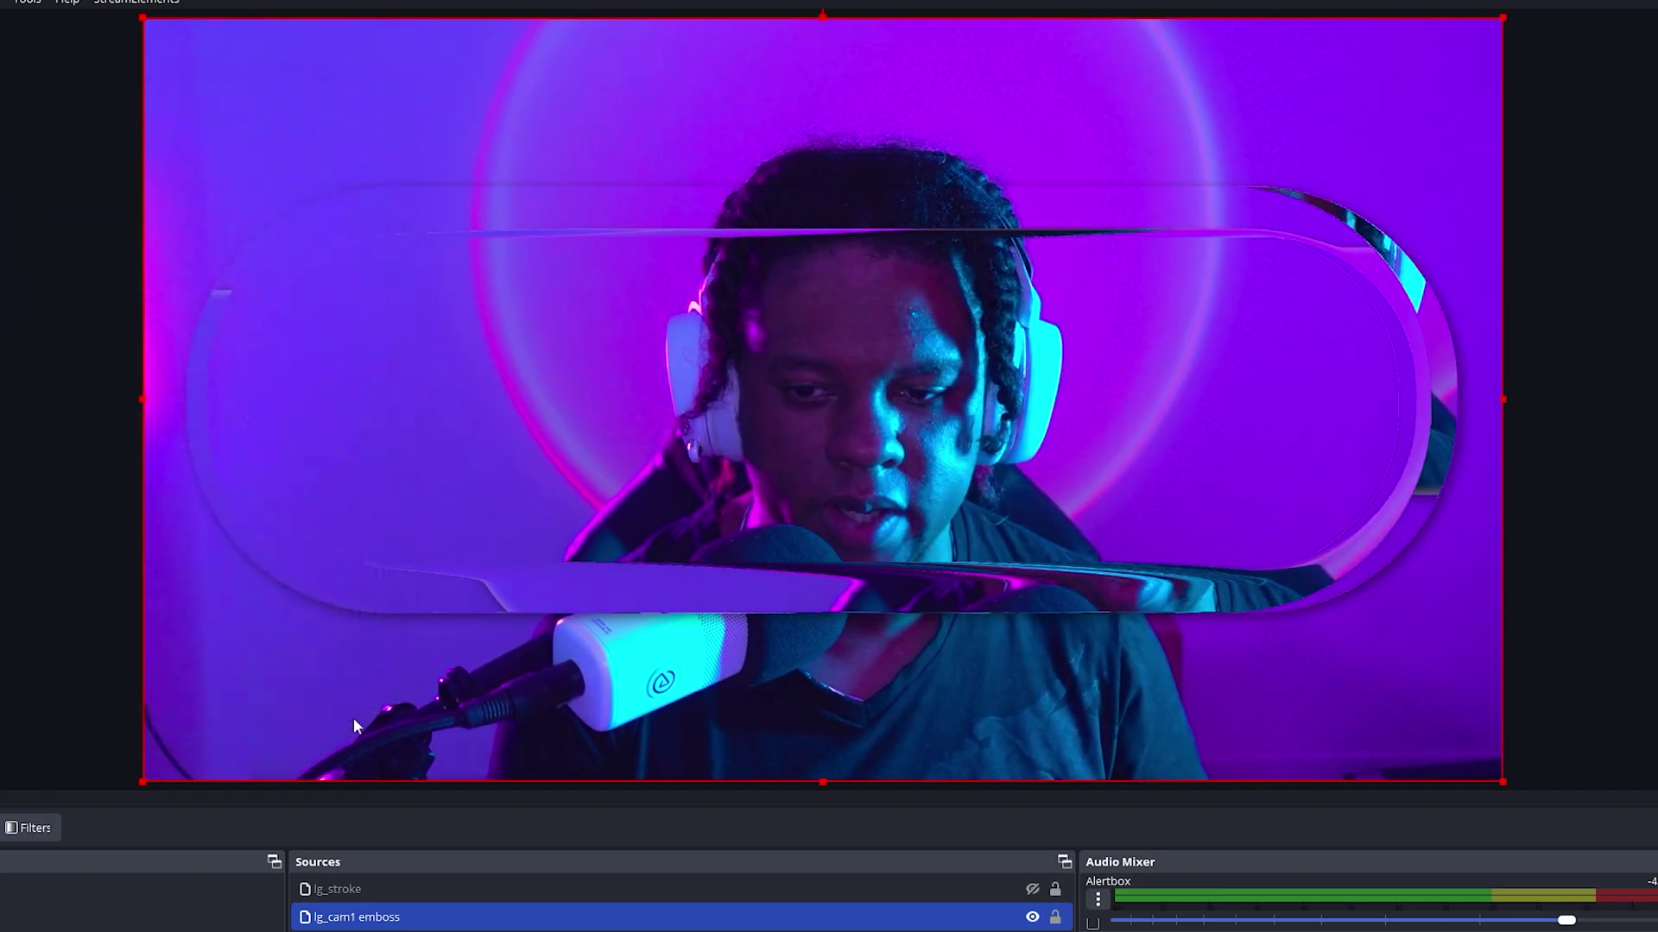
# Step: Examine the RGB offset values in lg_stroke's User-defined shader filter
pyautogui.click(350, 902)
pyautogui.click(33, 827)
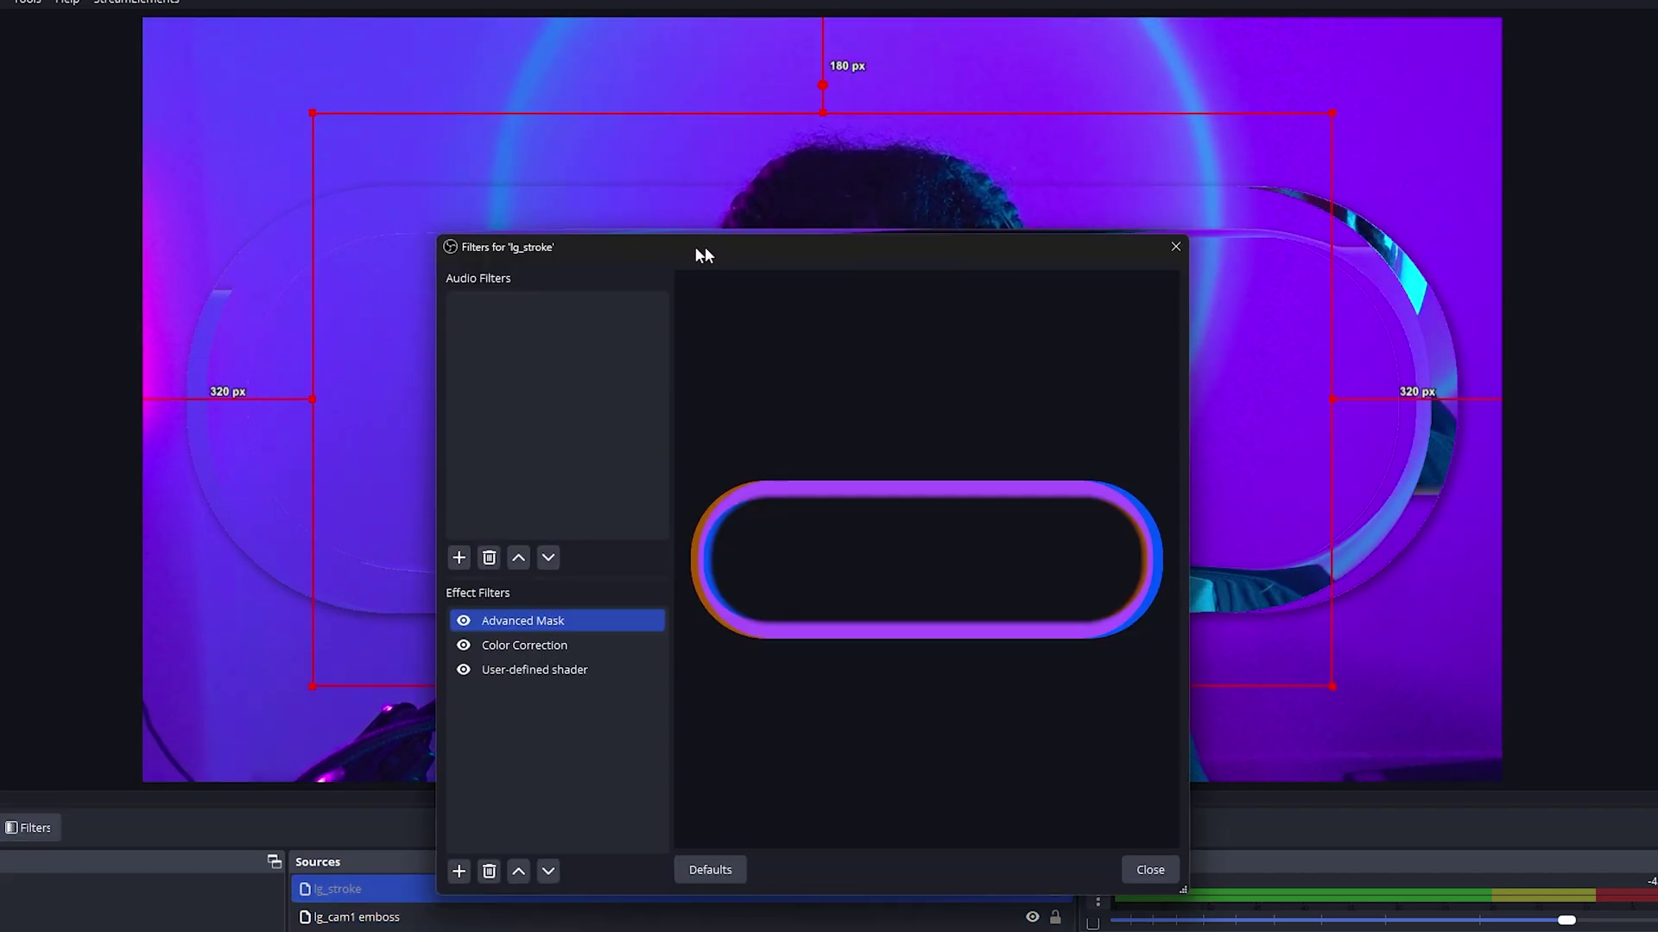
pyautogui.moveTo(705, 246); pyautogui.dragTo(174, 141)
pyautogui.click(34, 563)
pyautogui.moveTo(387, 147); pyautogui.dragTo(215, 113)
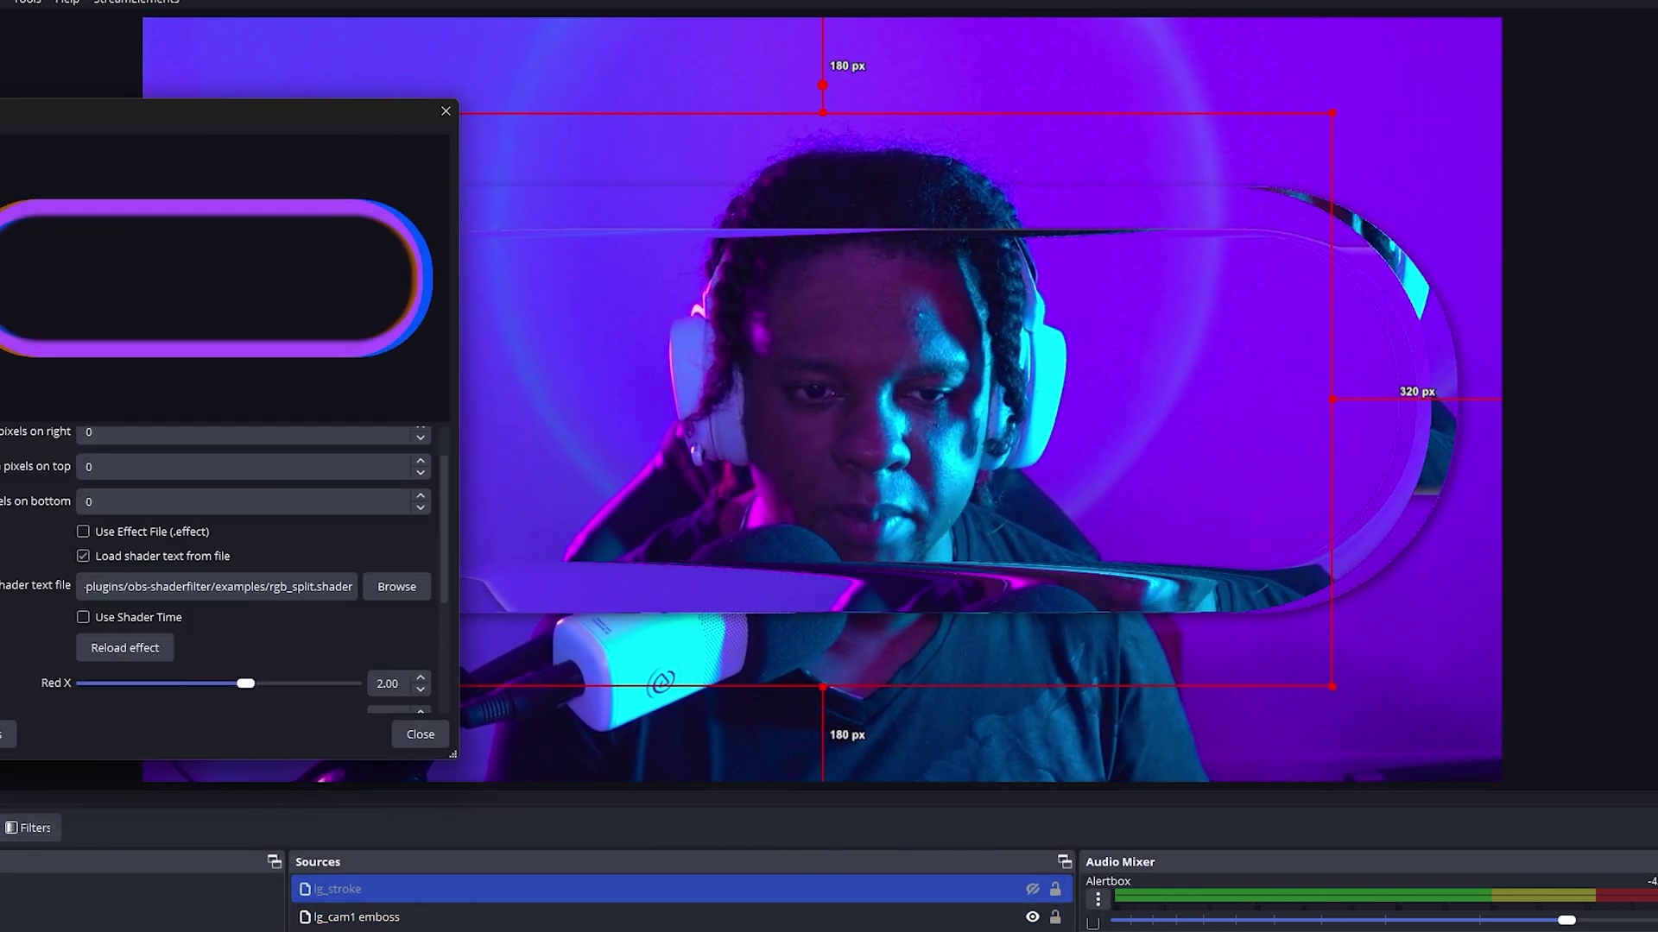
pyautogui.scroll(-4, 48, 609)
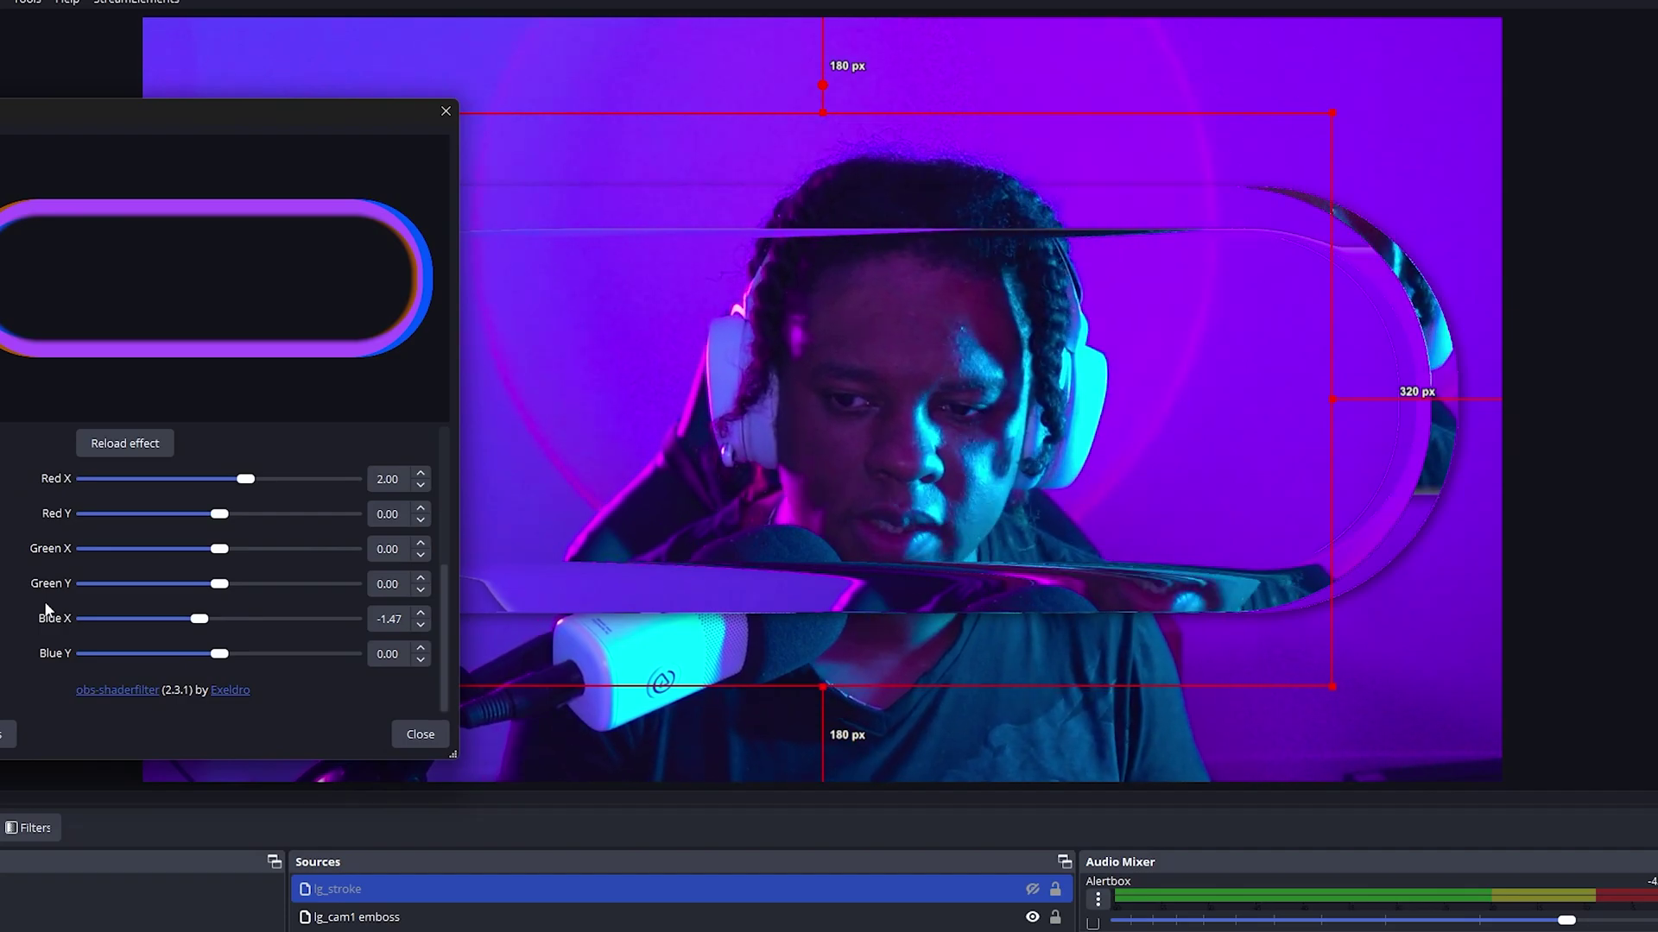
pyautogui.click(421, 735)
# Step: Lower Strength X and Strength Y in the Shadertastic Filter of lg_cam1 emboss
pyautogui.click(380, 917)
pyautogui.click(30, 828)
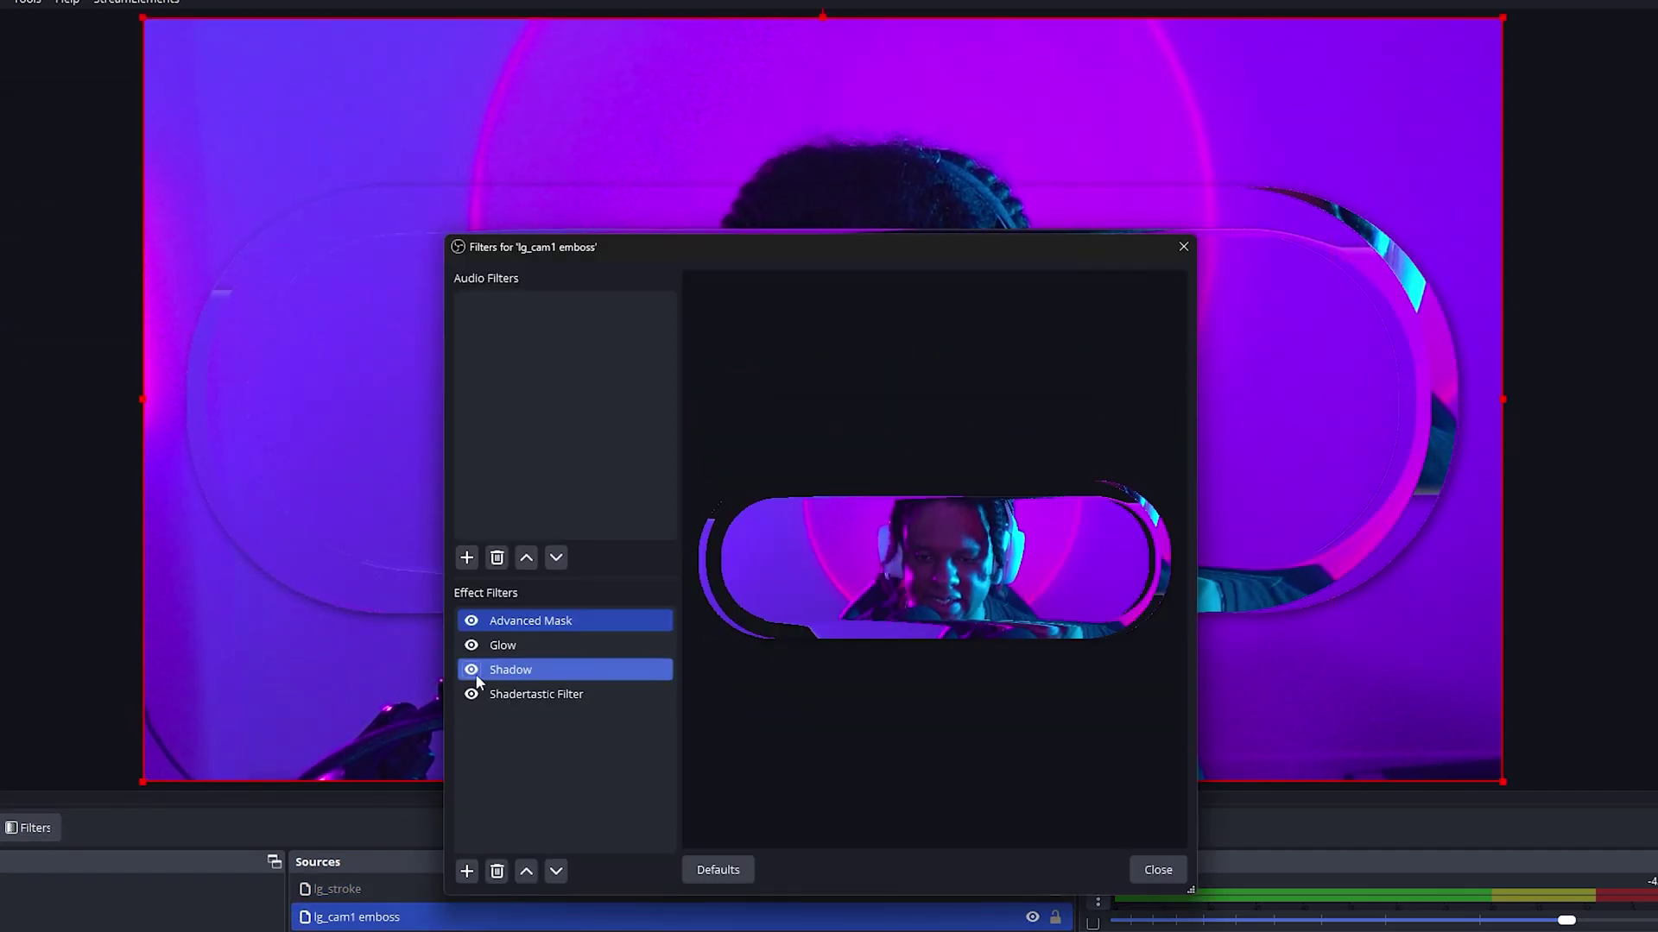
pyautogui.click(521, 696)
pyautogui.scroll(-5, 719, 717)
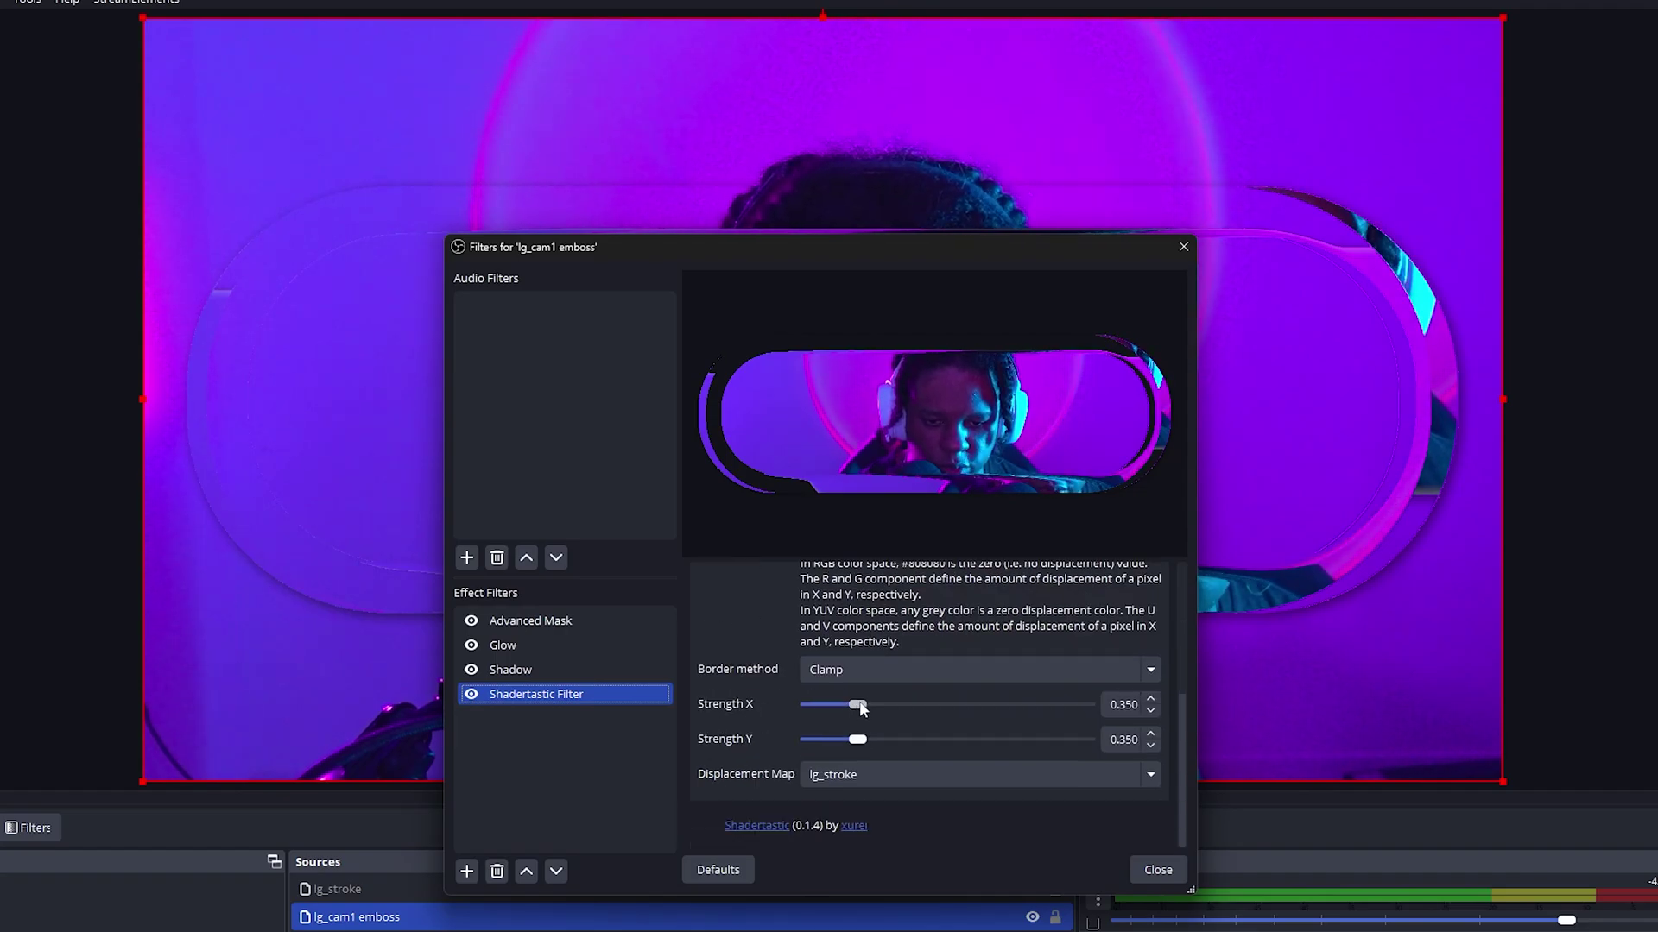
pyautogui.moveTo(861, 708); pyautogui.dragTo(825, 713)
pyautogui.click(830, 740)
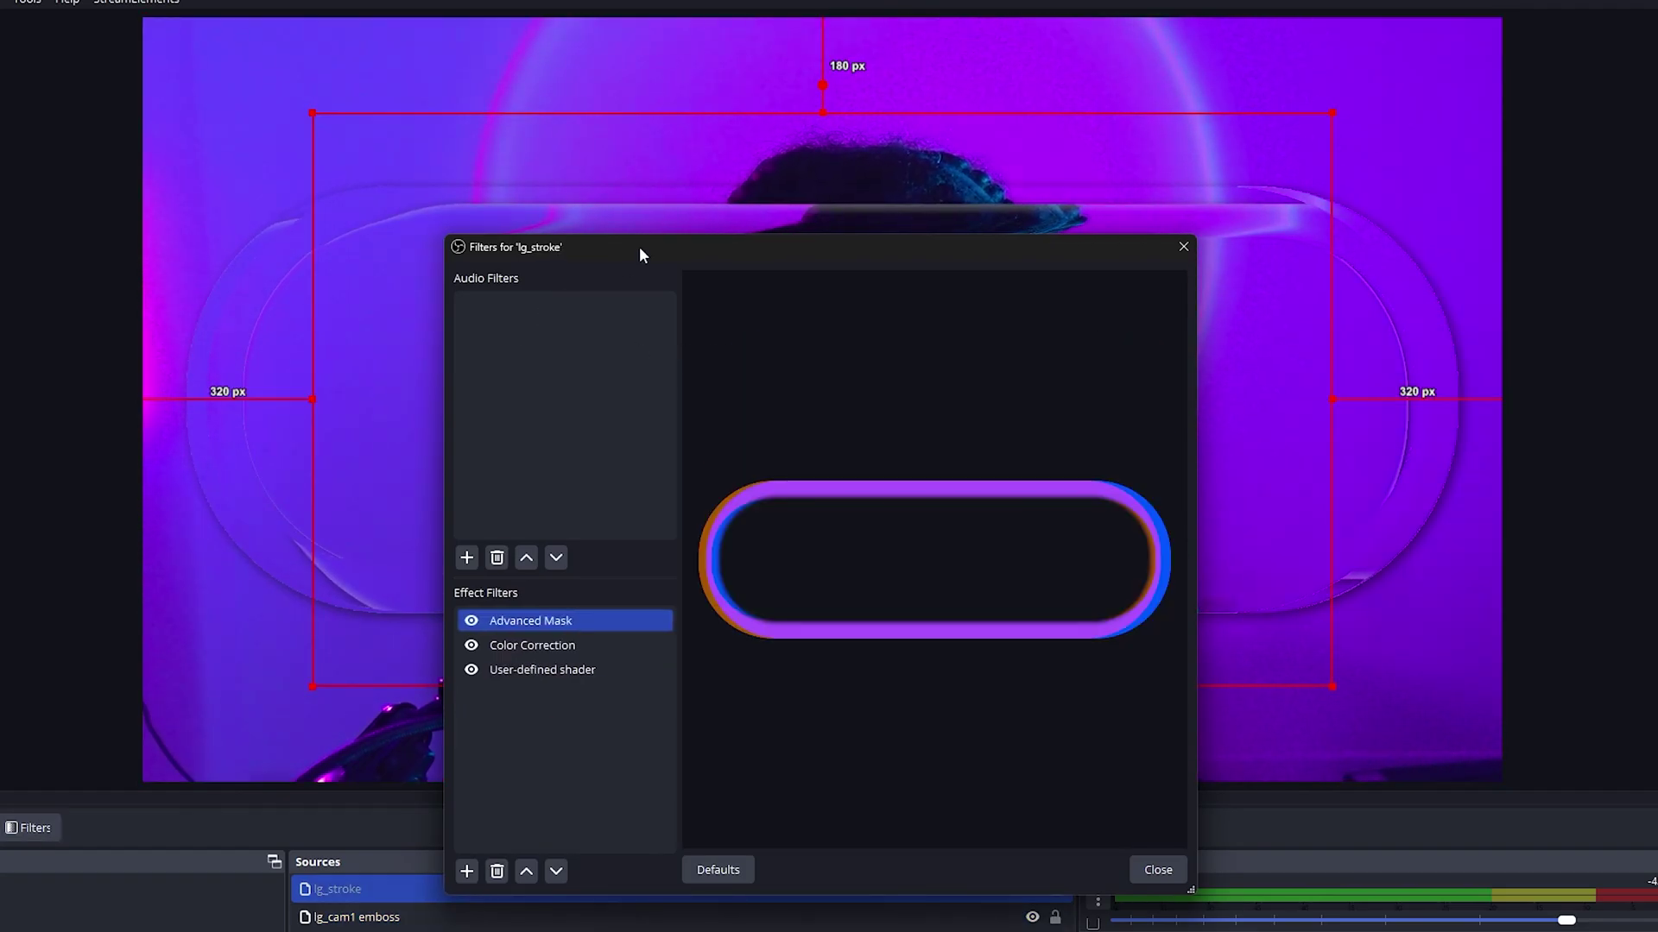
# Step: Set lg_stroke's shader offsets to Red X -0.03, Red Y 2.12, Green X 1.79, Green Y -0.23, Blue X -0.10 and Blue Y -2.44
pyautogui.moveTo(639, 246); pyautogui.dragTo(146, 192)
pyautogui.click(25, 615)
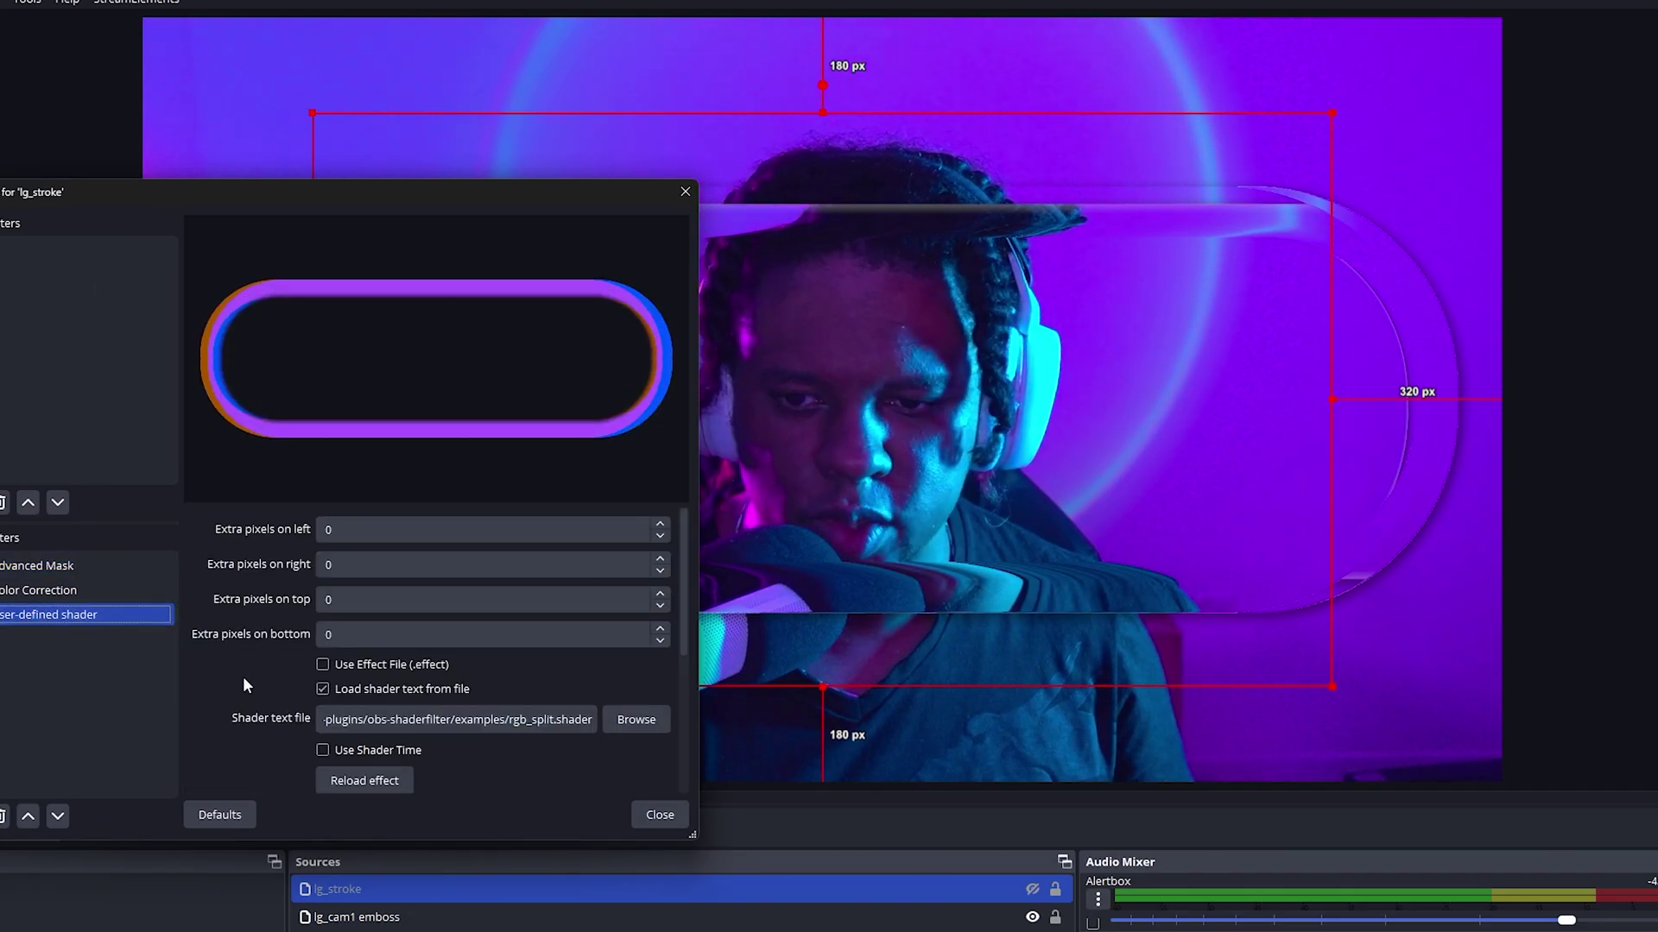
pyautogui.scroll(-5, 242, 678)
pyautogui.moveTo(458, 700)
pyautogui.mouseDown()
pyautogui.moveTo(420, 698)
pyautogui.moveTo(440, 697)
pyautogui.mouseUp()
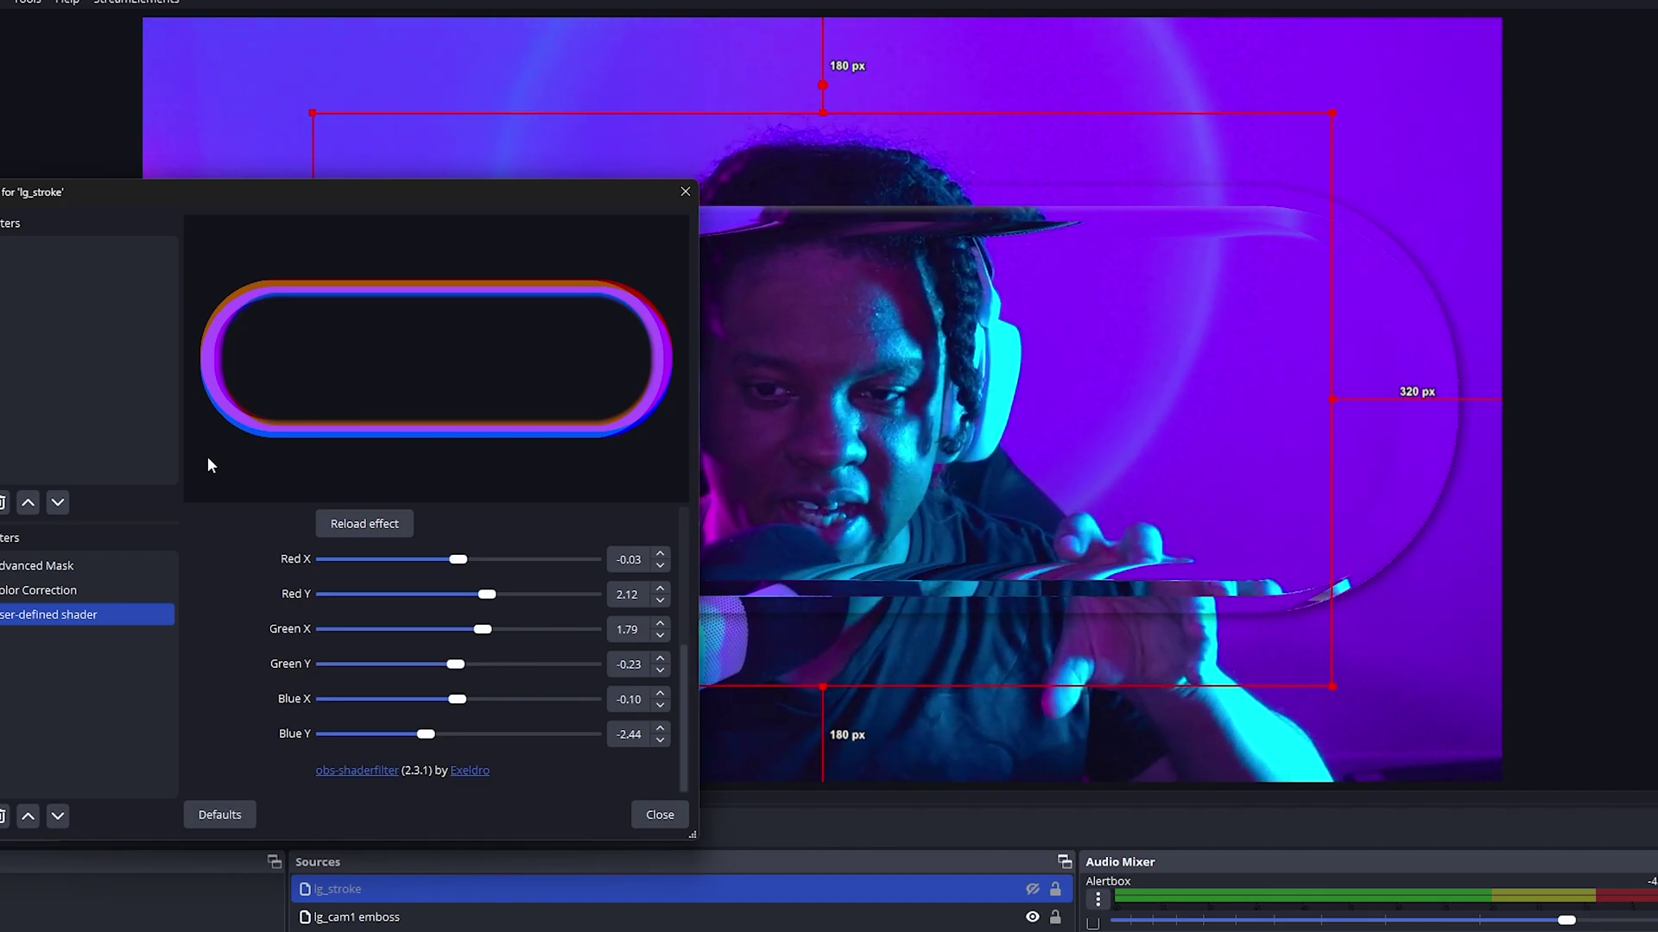
pyautogui.click(658, 815)
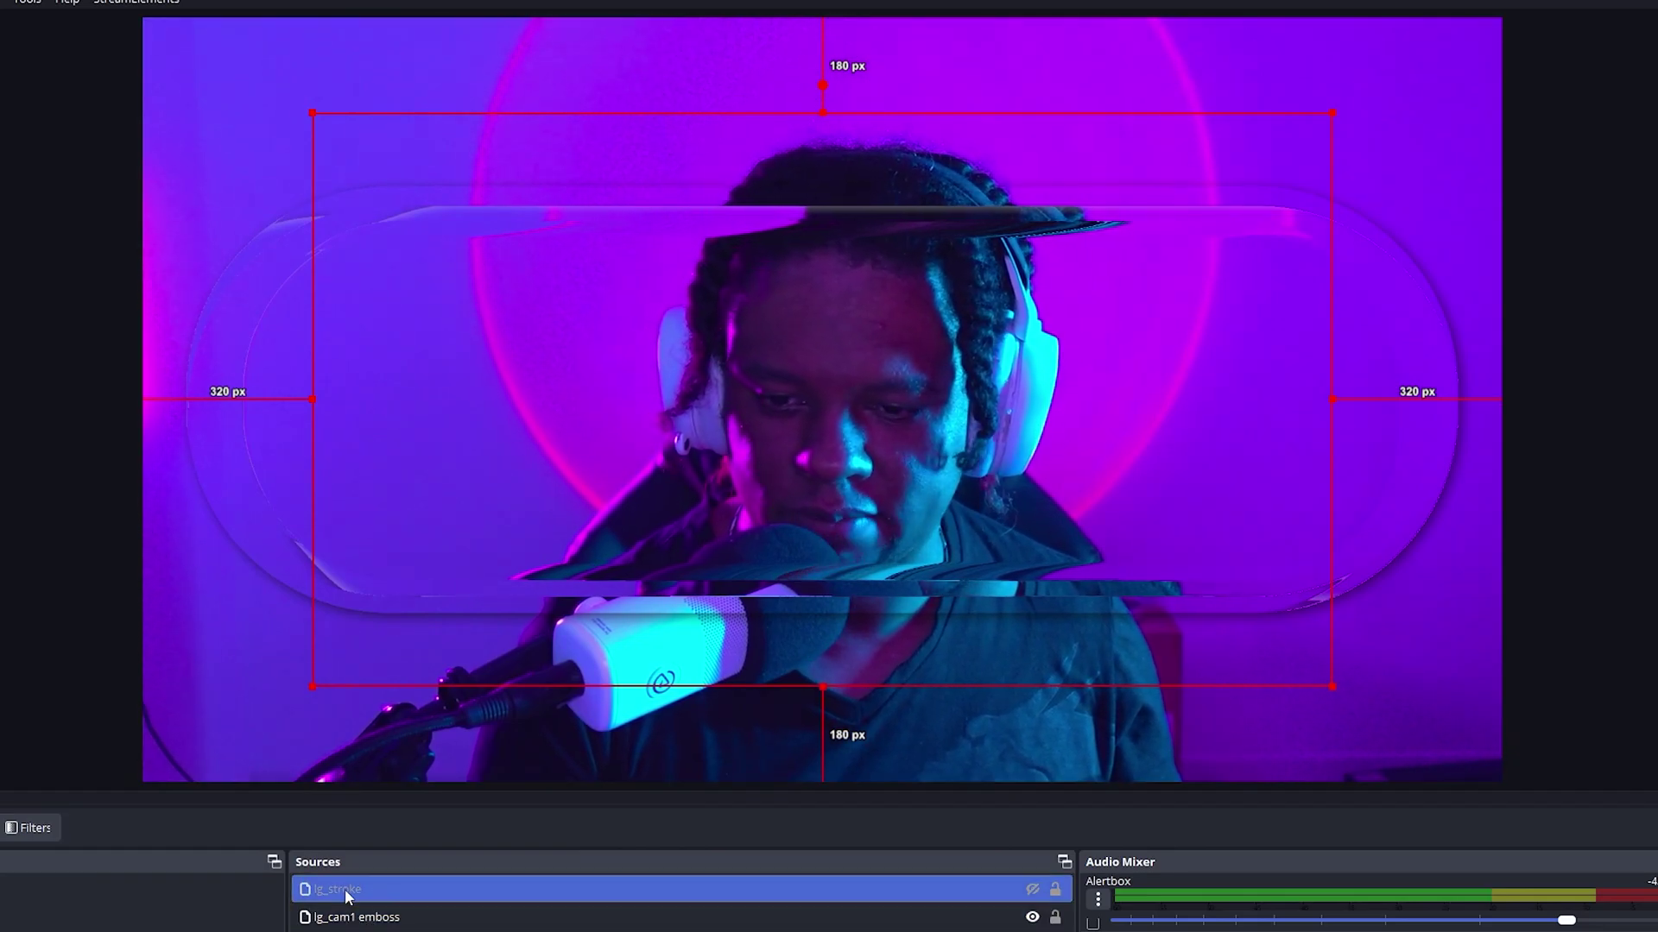
# Step: Add a Composite Blur filter to lg_stroke, using a Gaussian area blur with a Blur Radius of about 23
pyautogui.click(43, 830)
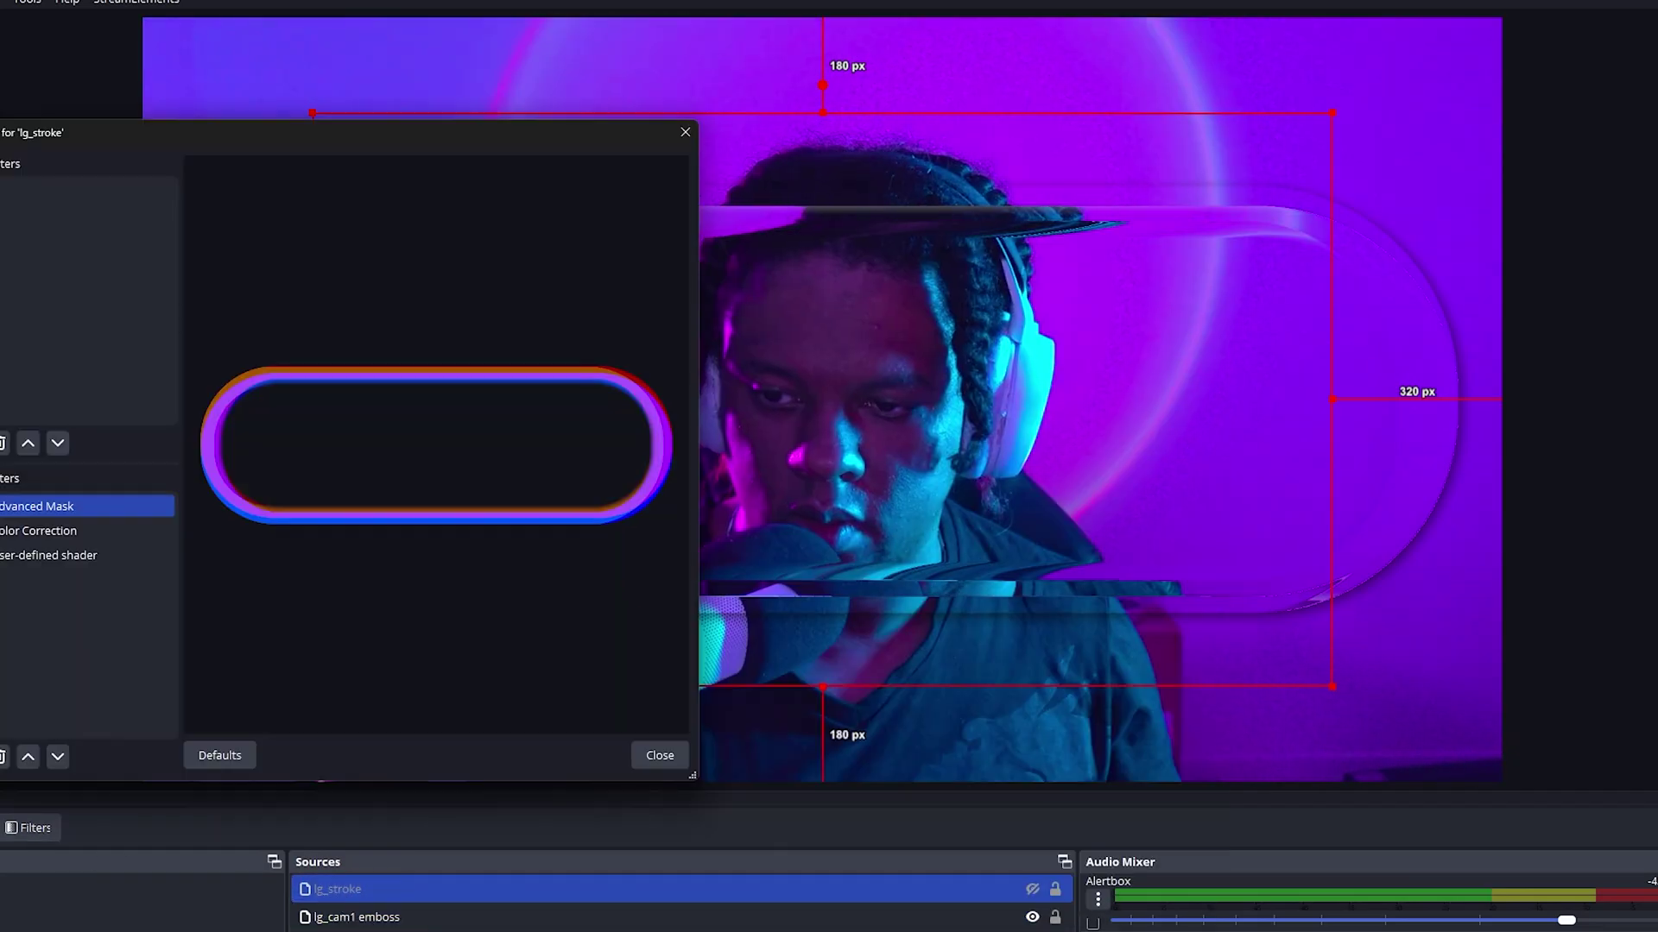
pyautogui.click(1, 756)
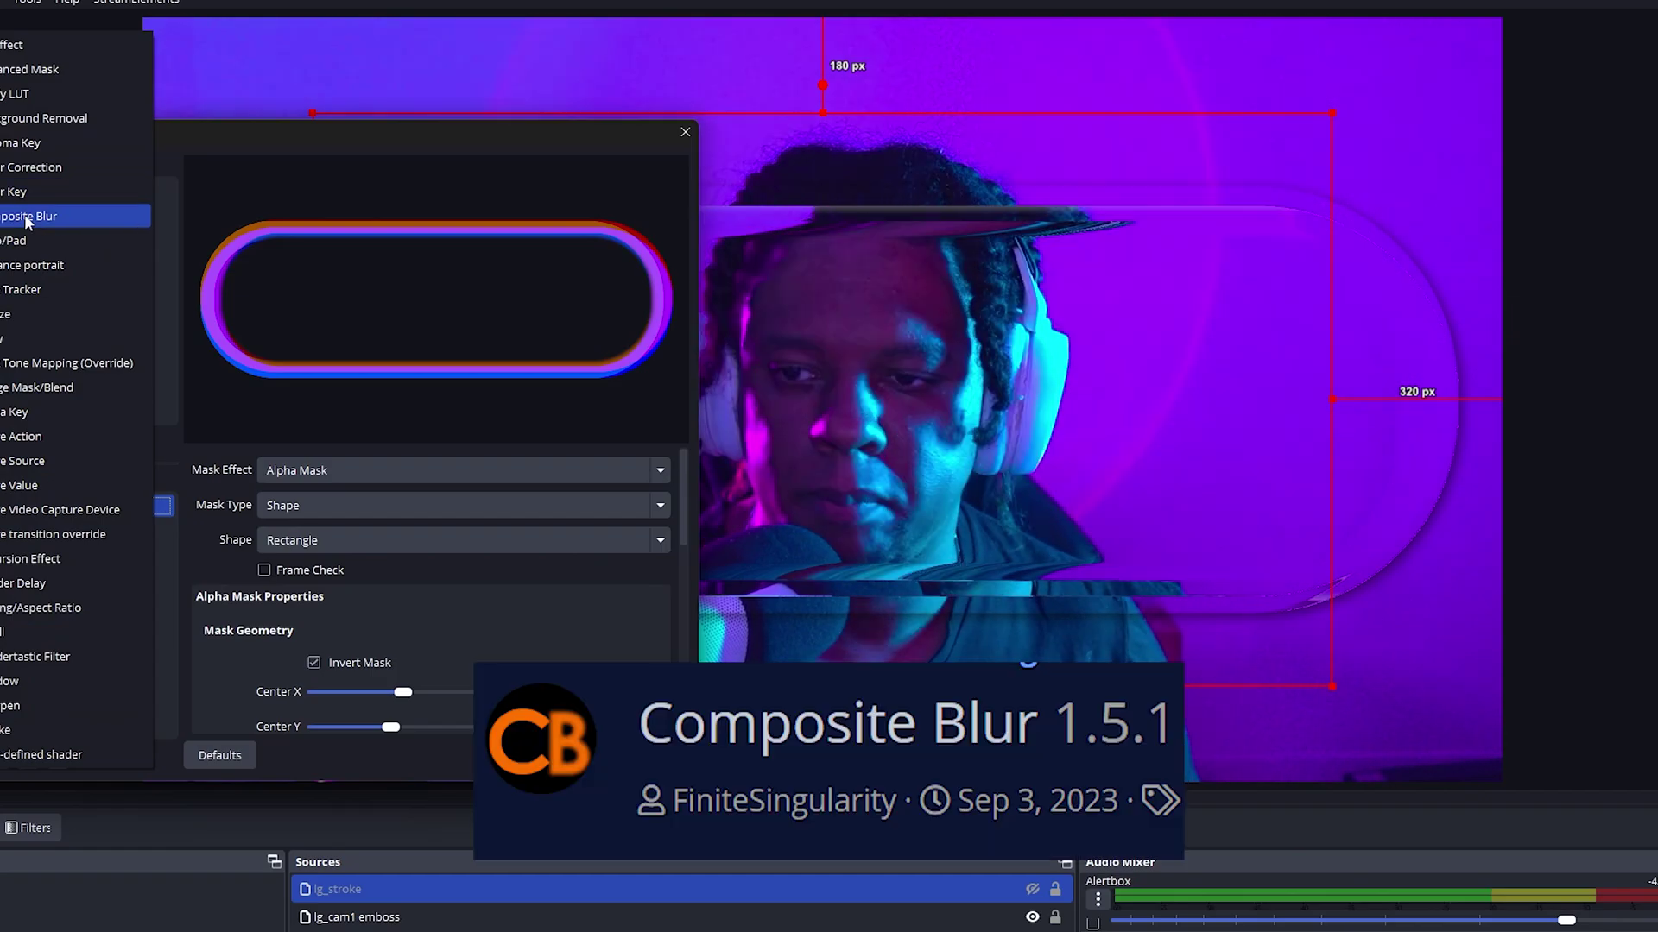
pyautogui.click(26, 218)
pyautogui.click(270, 489)
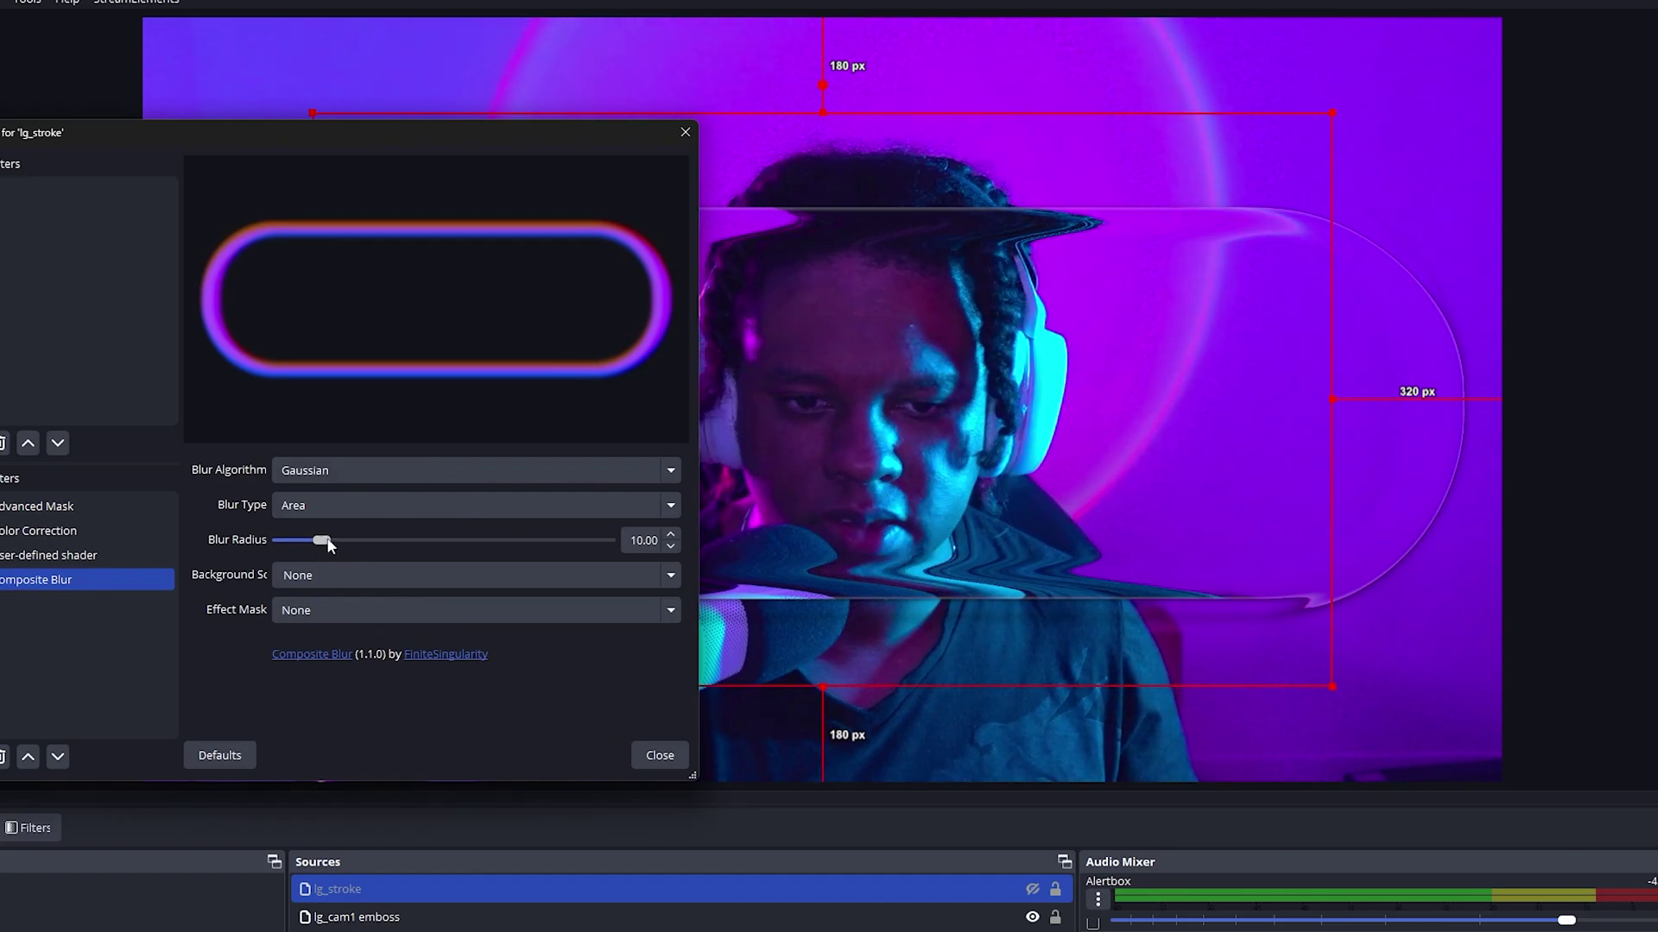
pyautogui.moveTo(323, 541); pyautogui.dragTo(375, 542)
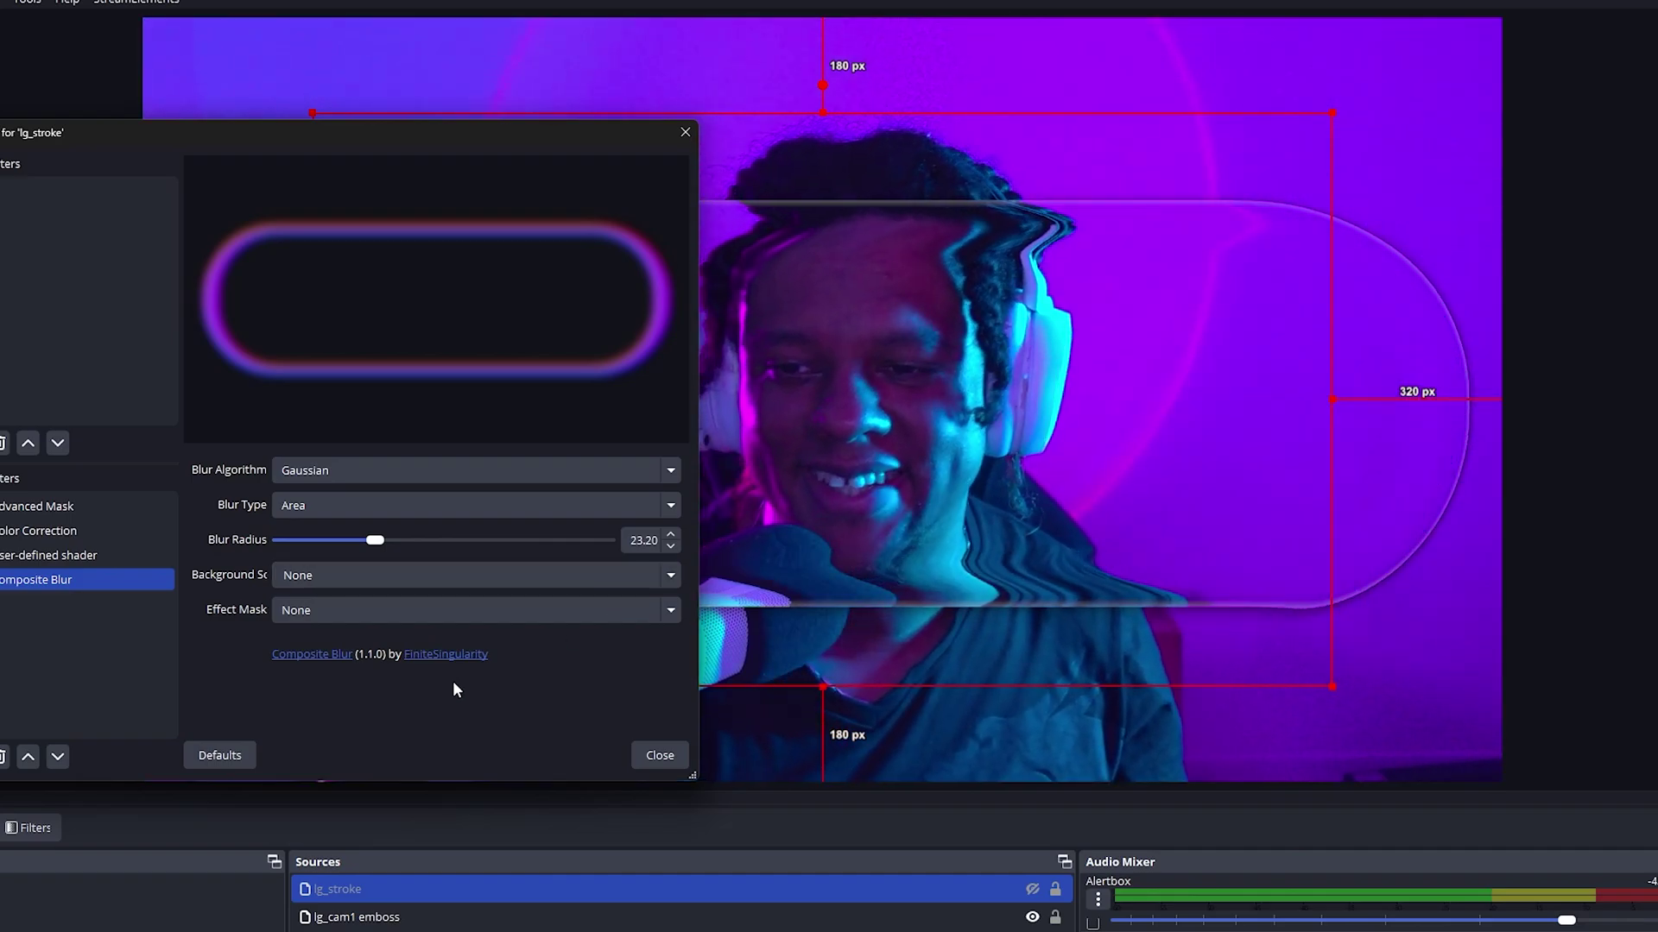
pyautogui.moveTo(375, 540); pyautogui.dragTo(276, 542)
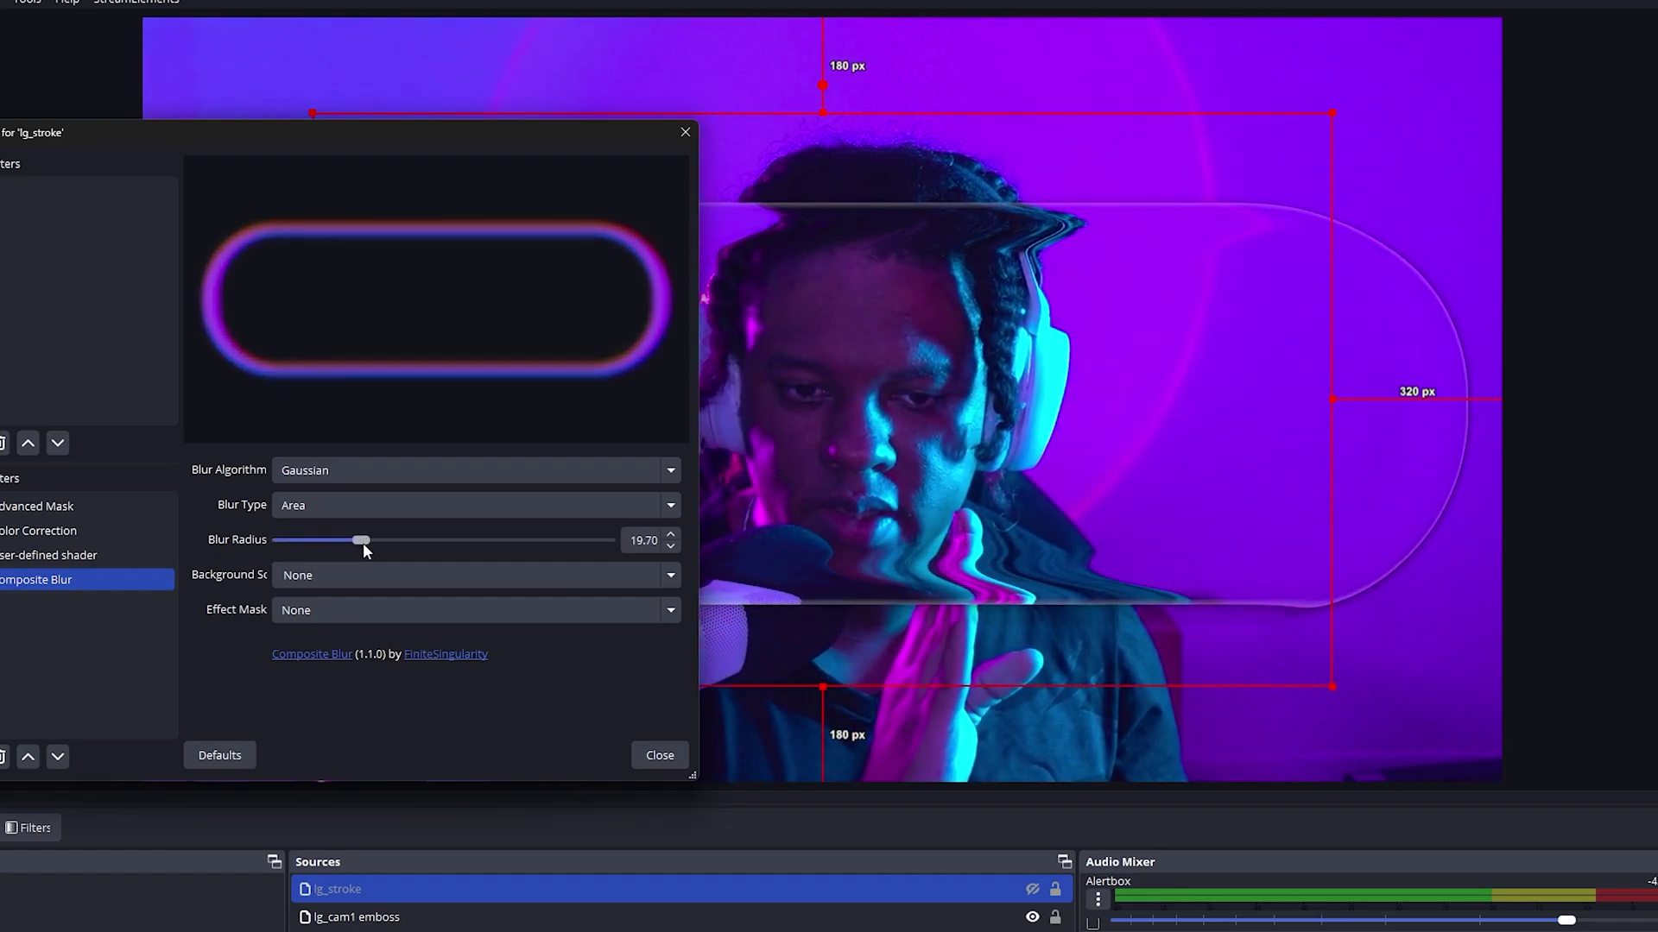
pyautogui.moveTo(376, 542)
pyautogui.mouseDown()
pyautogui.moveTo(351, 542)
pyautogui.moveTo(380, 541)
pyautogui.mouseUp()
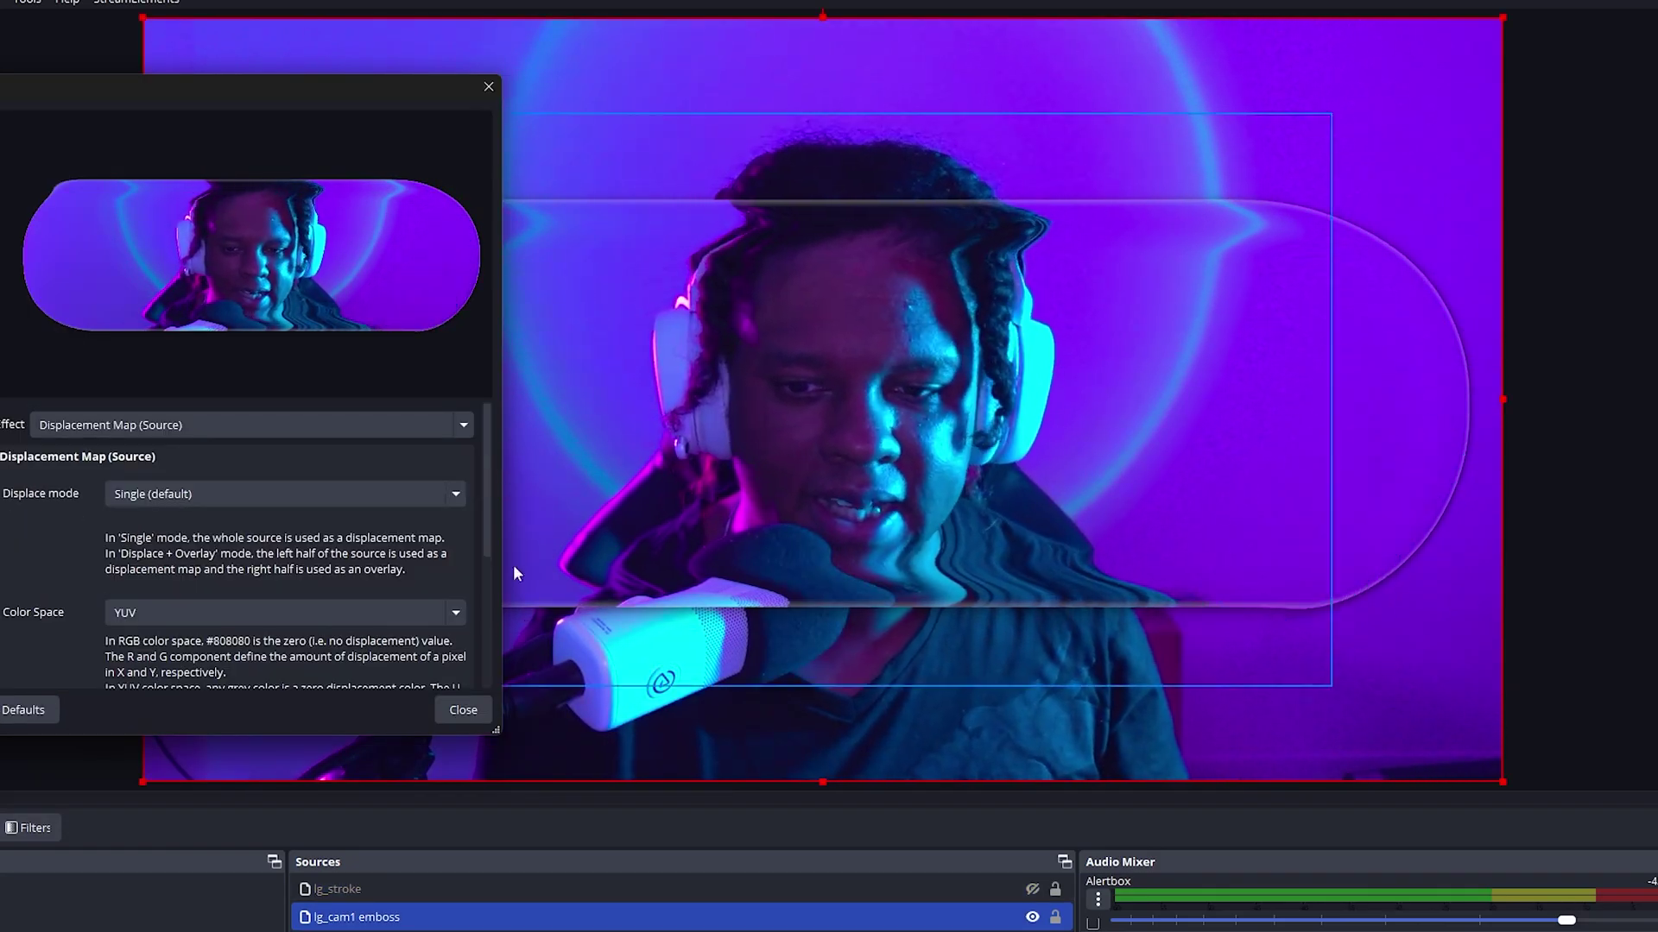
# Step: Move the Shadertastic Filter to the top of lg_cam1 emboss's effect filters, above the Advanced Mask
pyautogui.click(457, 709)
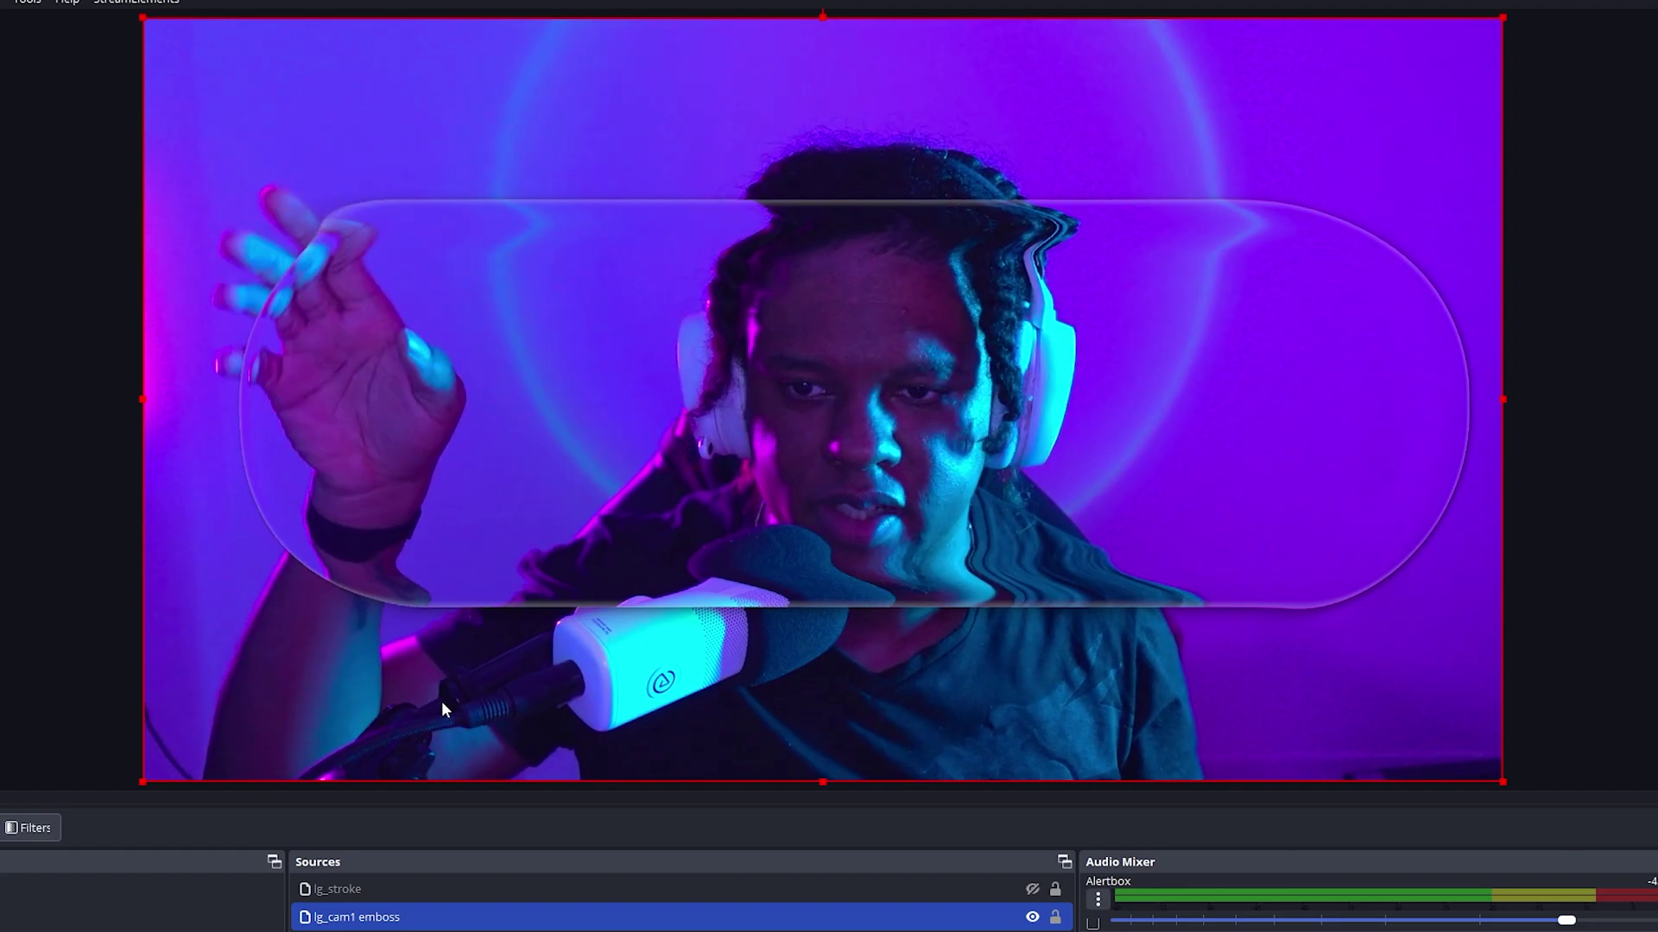
pyautogui.click(30, 828)
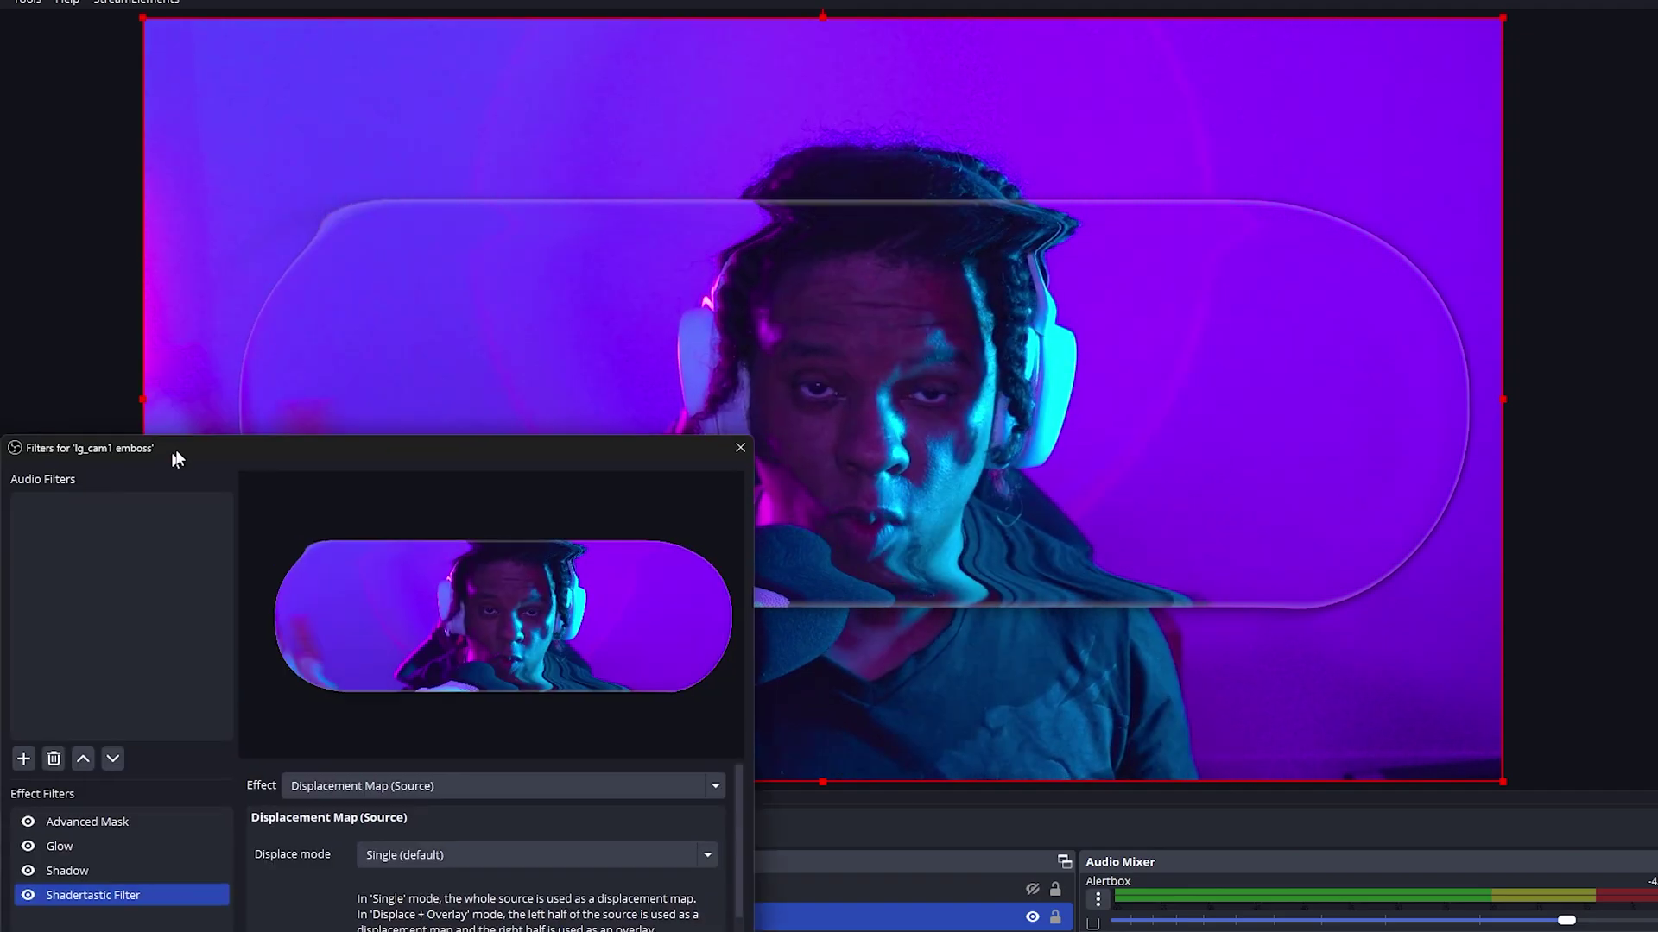
pyautogui.moveTo(177, 447); pyautogui.dragTo(0, 108)
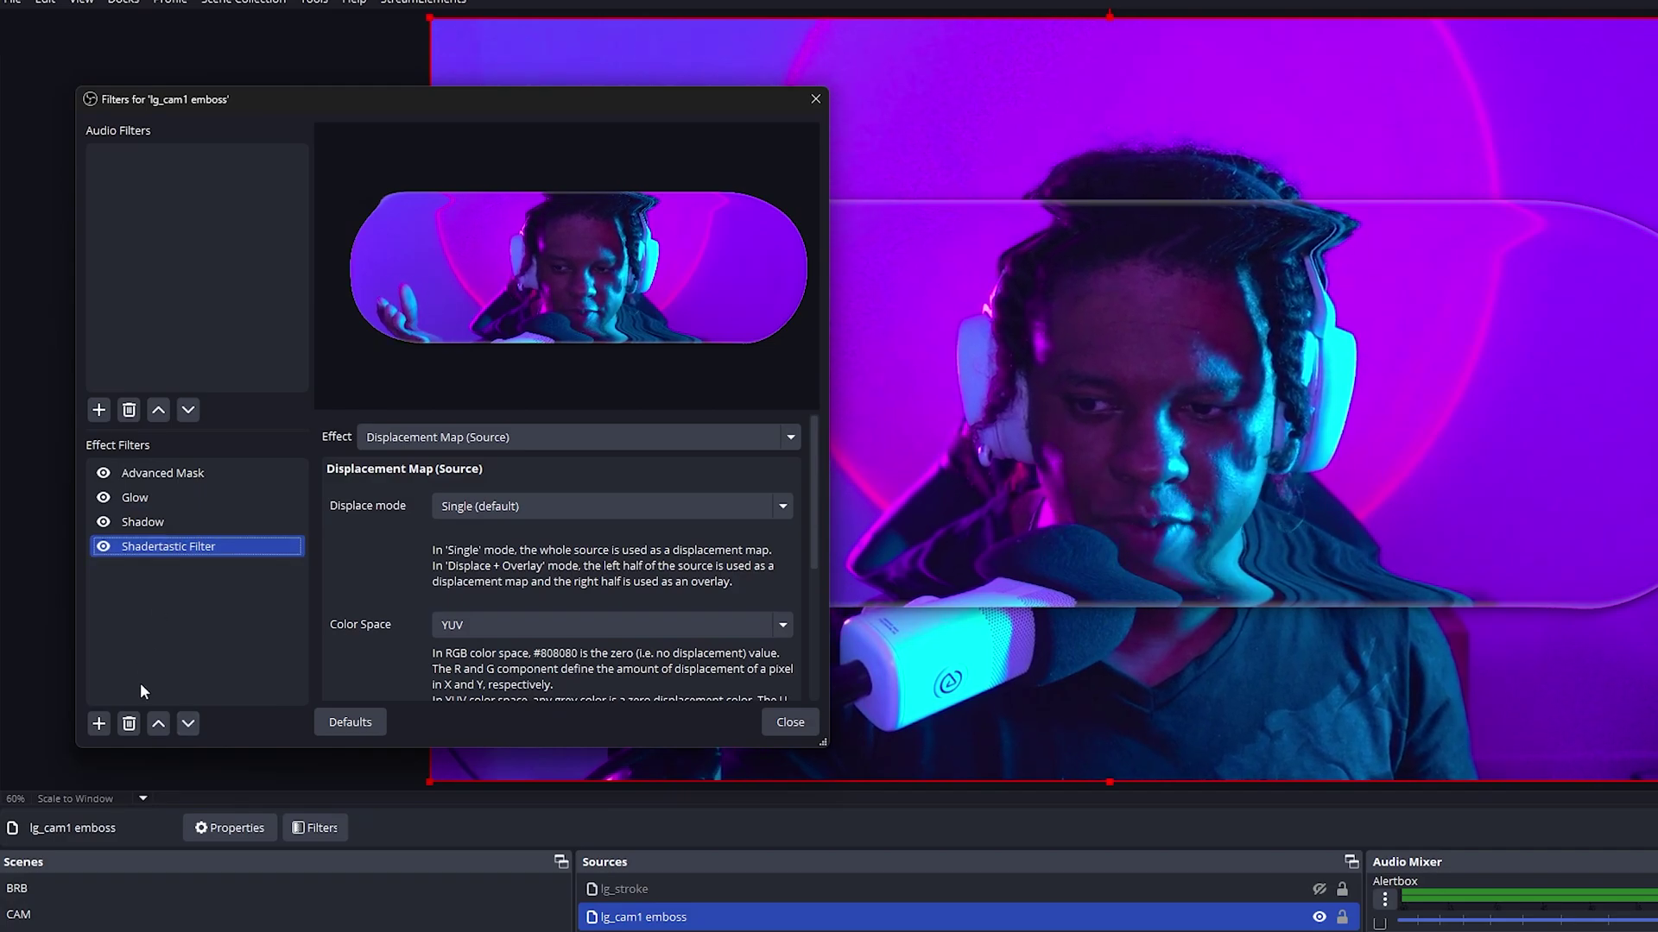
pyautogui.click(166, 720)
pyautogui.click(165, 720)
pyautogui.click(166, 720)
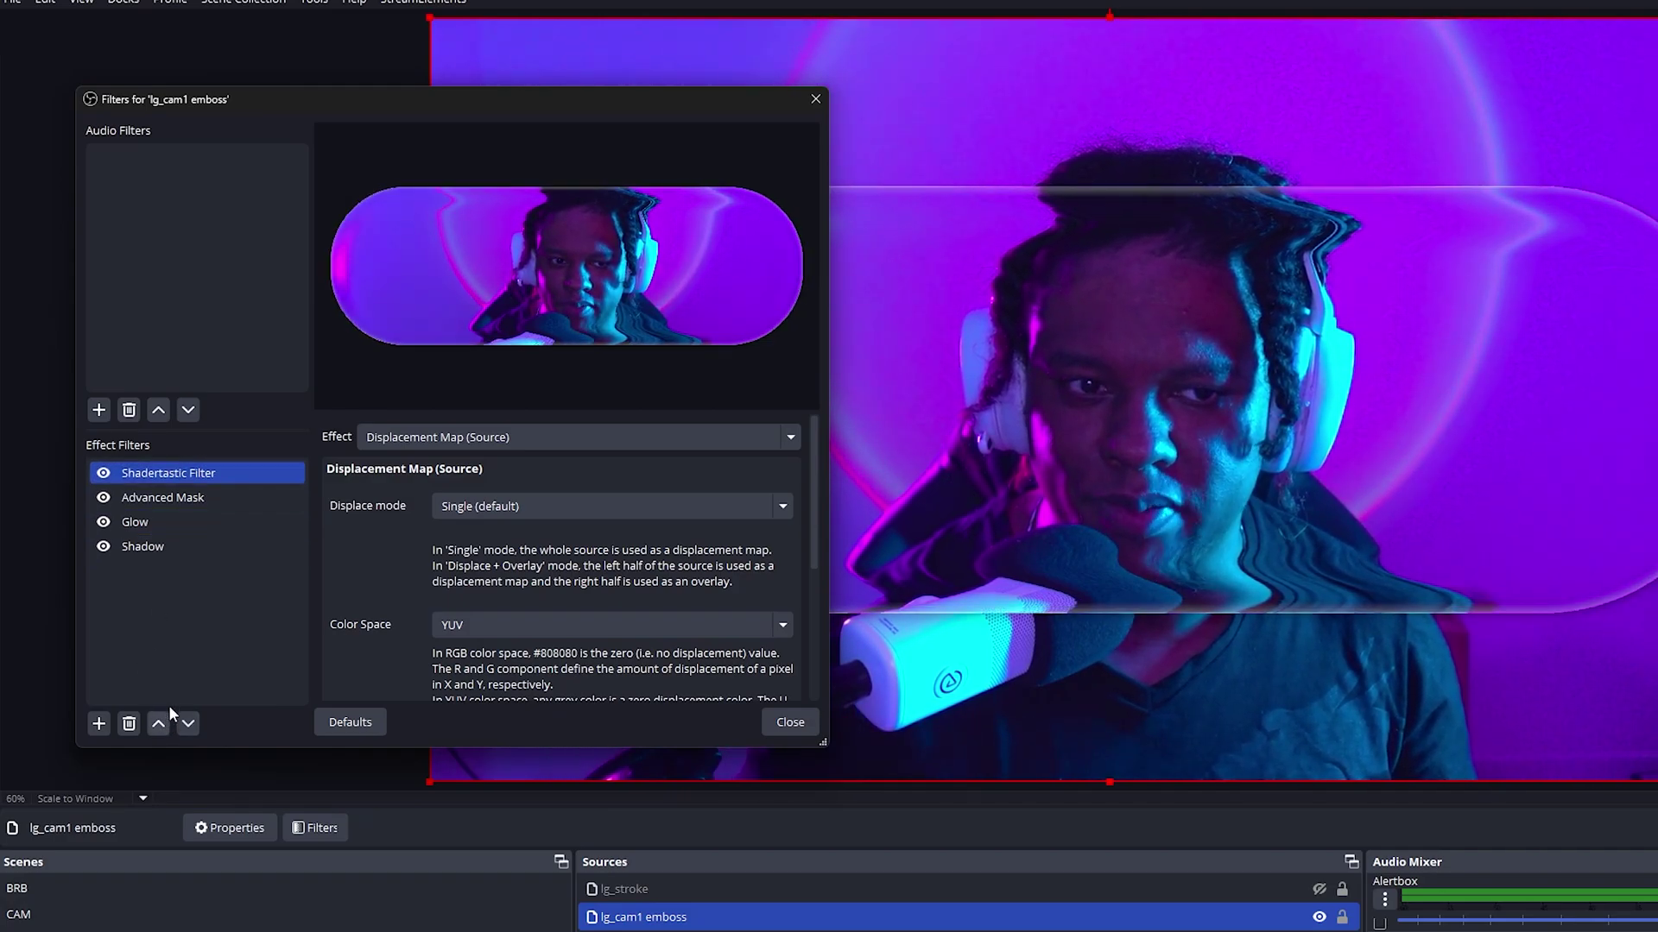
# Step: Set the Shadertastic Filter's Strength X to 0.055 and raise its Strength Y past 0.115
pyautogui.moveTo(492, 92); pyautogui.dragTo(58, 137)
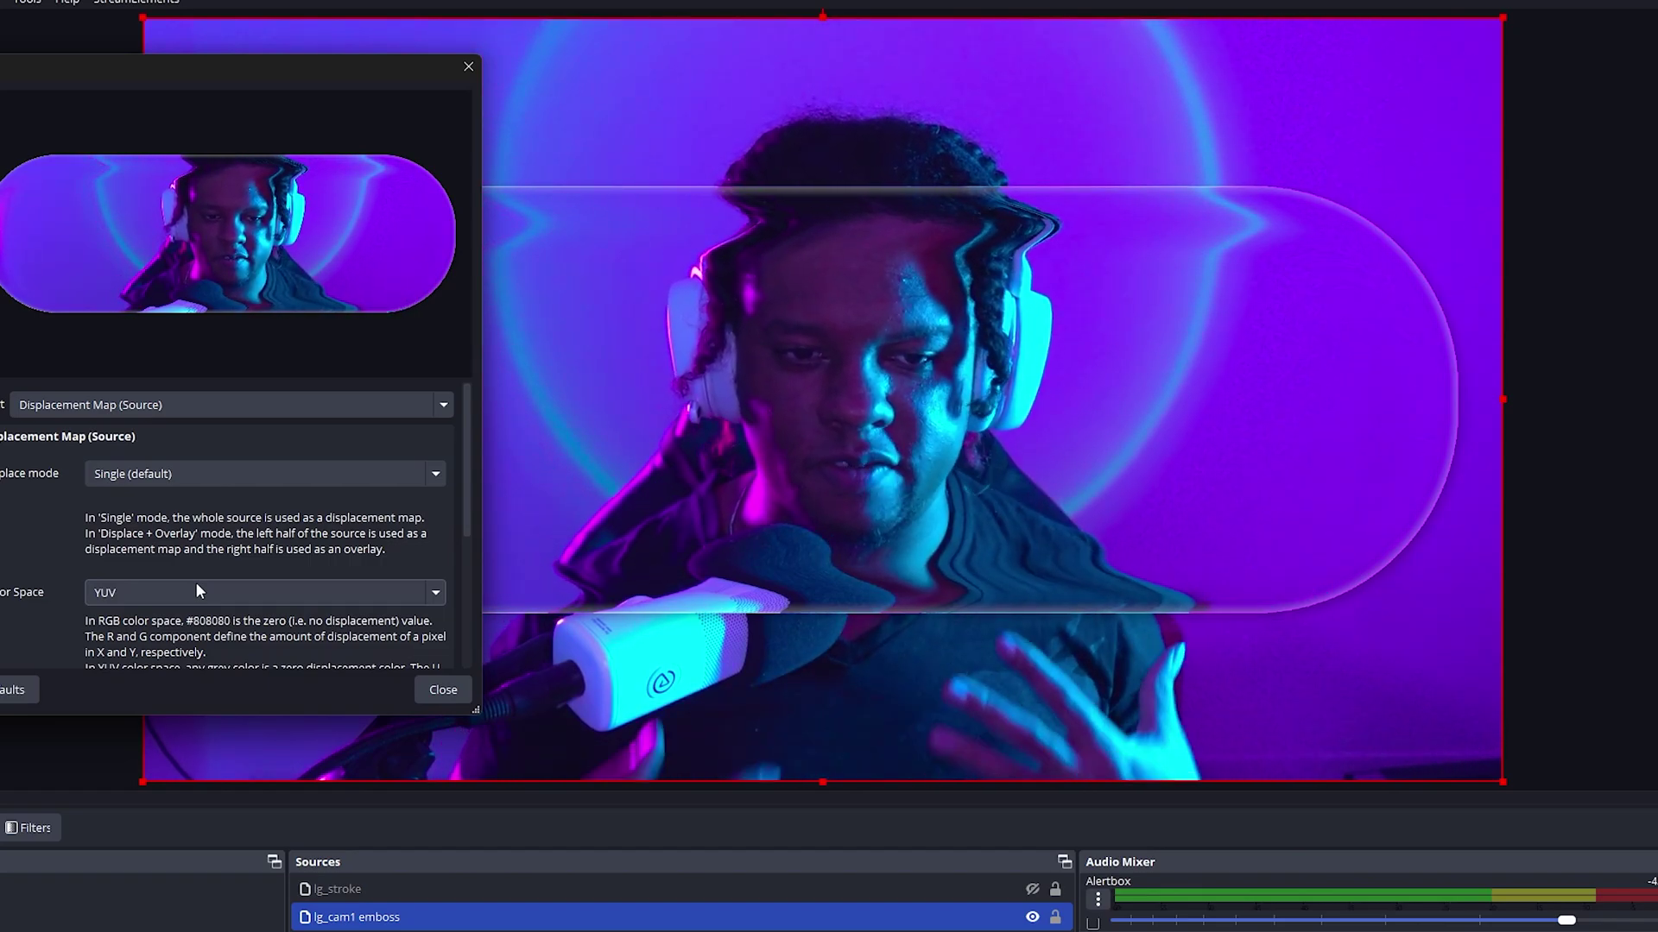
pyautogui.scroll(-3, 24, 560)
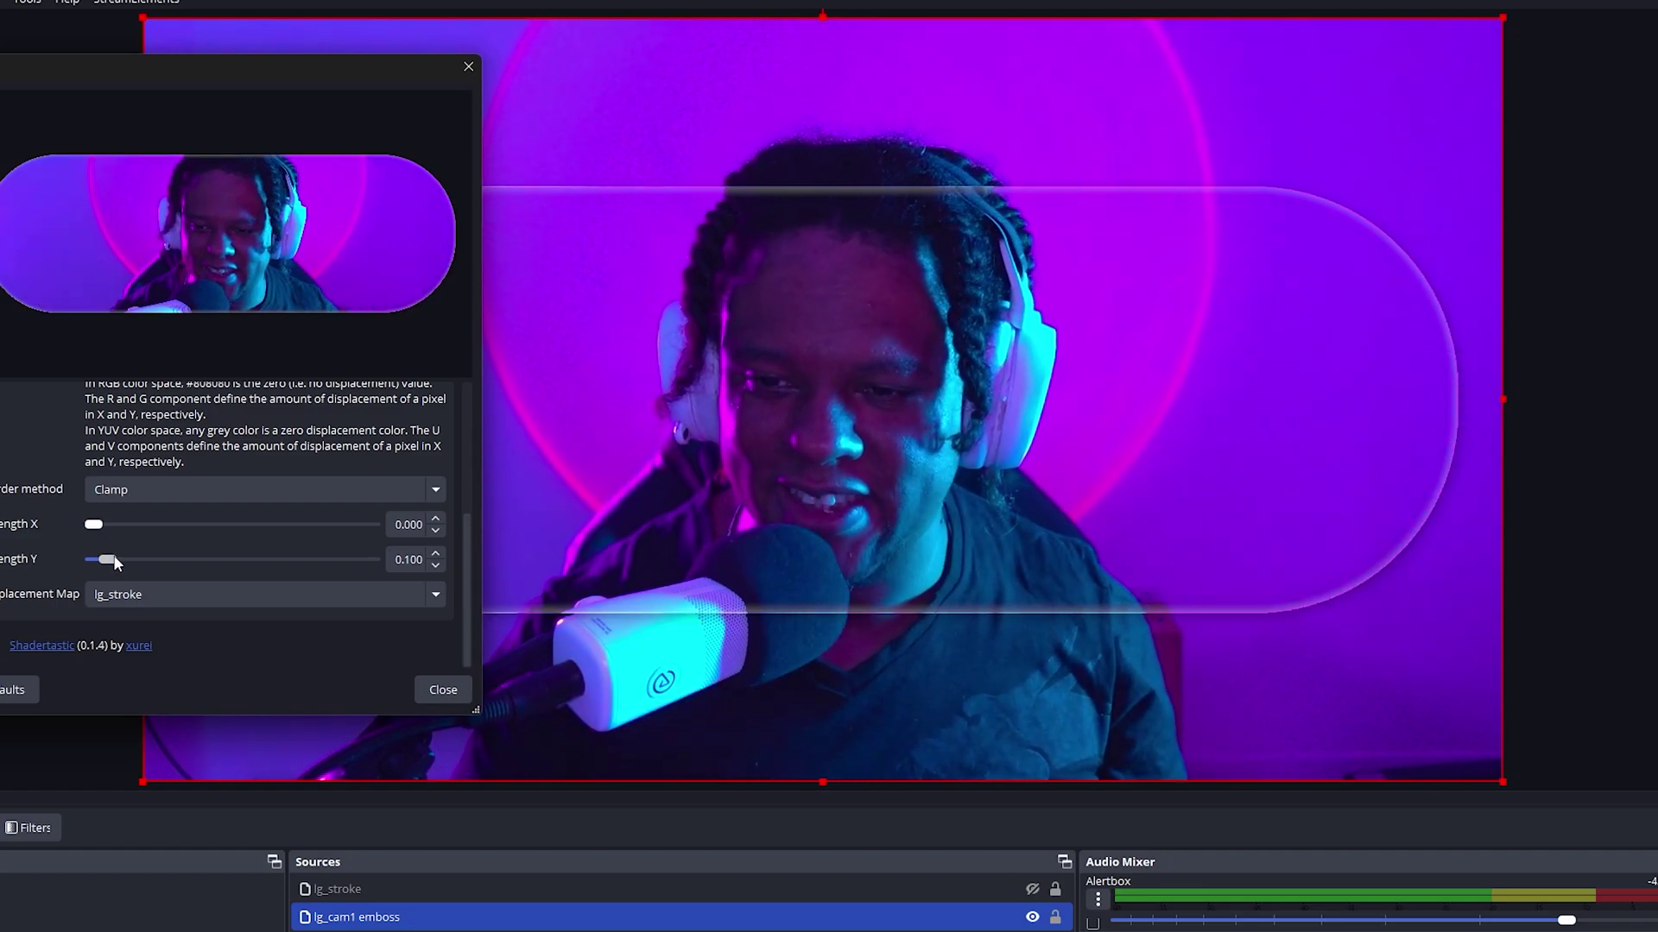
pyautogui.click(114, 563)
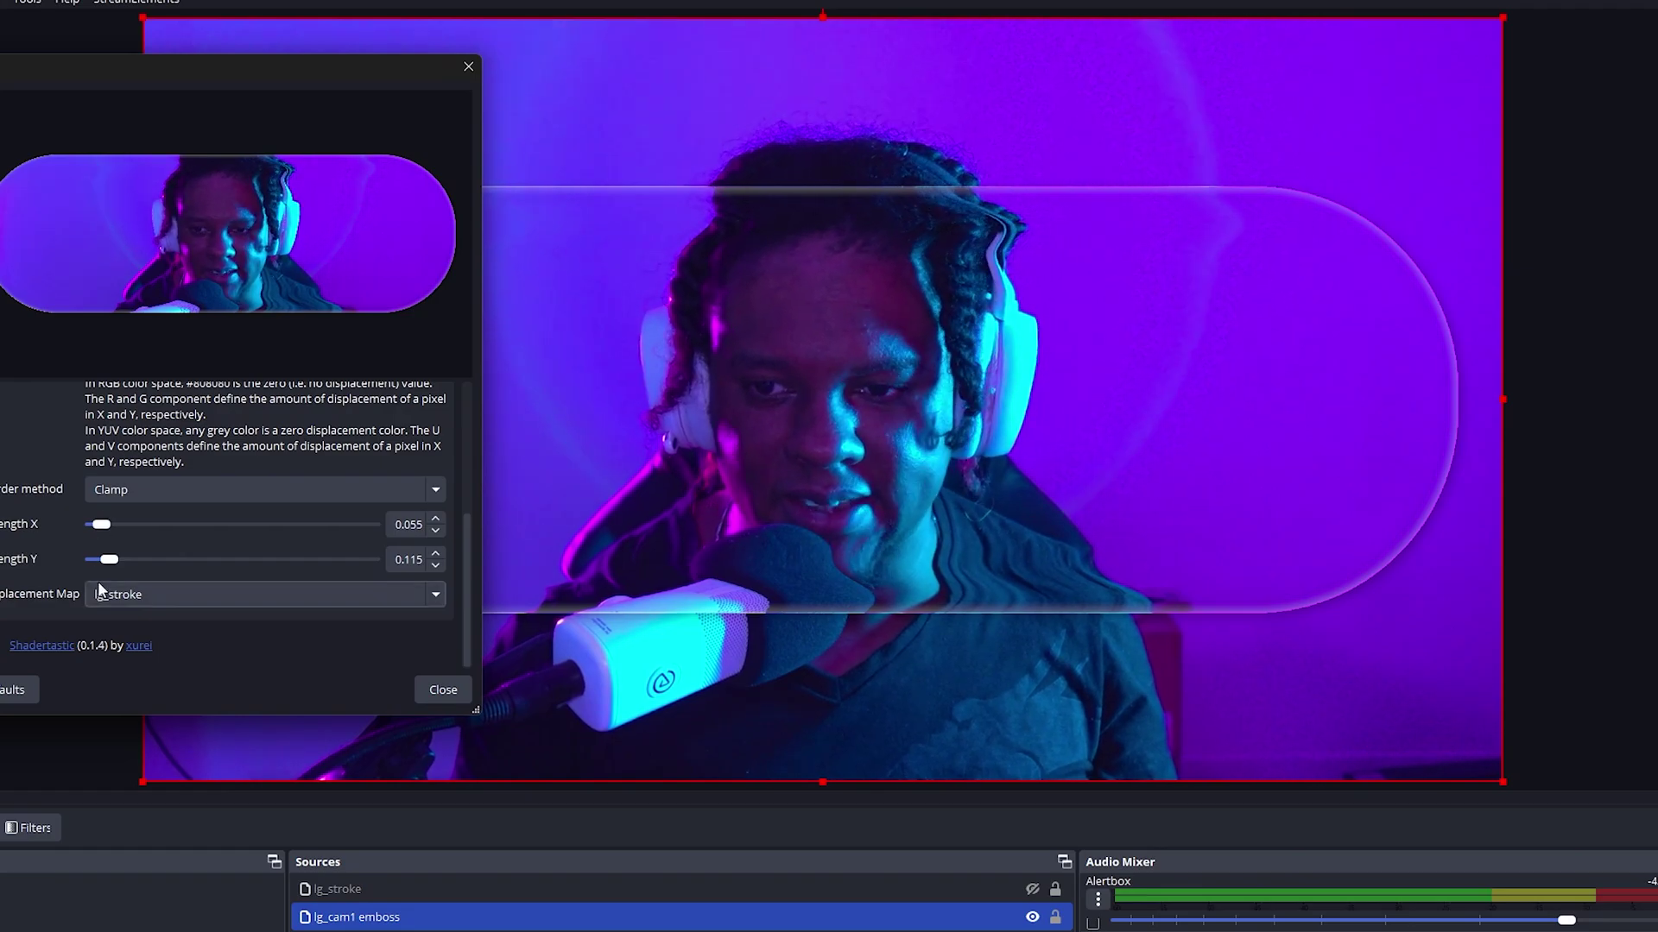
pyautogui.moveTo(109, 559); pyautogui.dragTo(128, 566)
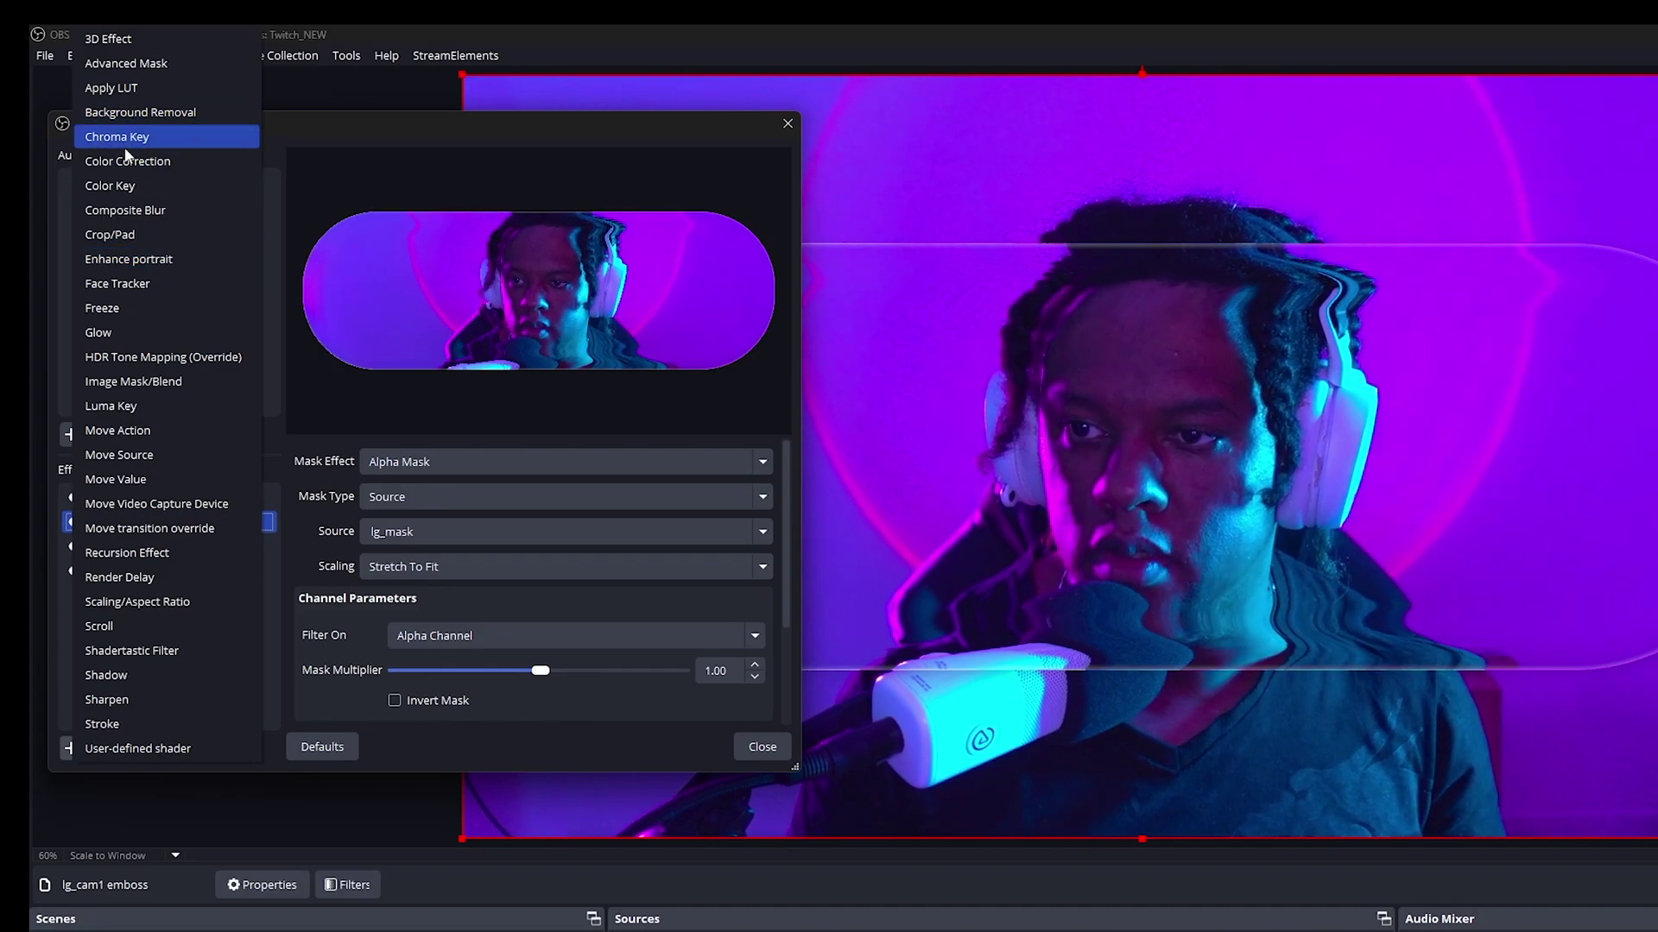
# Step: Add a Composite Blur filter to lg_cam1 emboss, place it above all other effect filters, and set its Blur Radius to 2.80
pyautogui.click(128, 211)
pyautogui.press('Return')
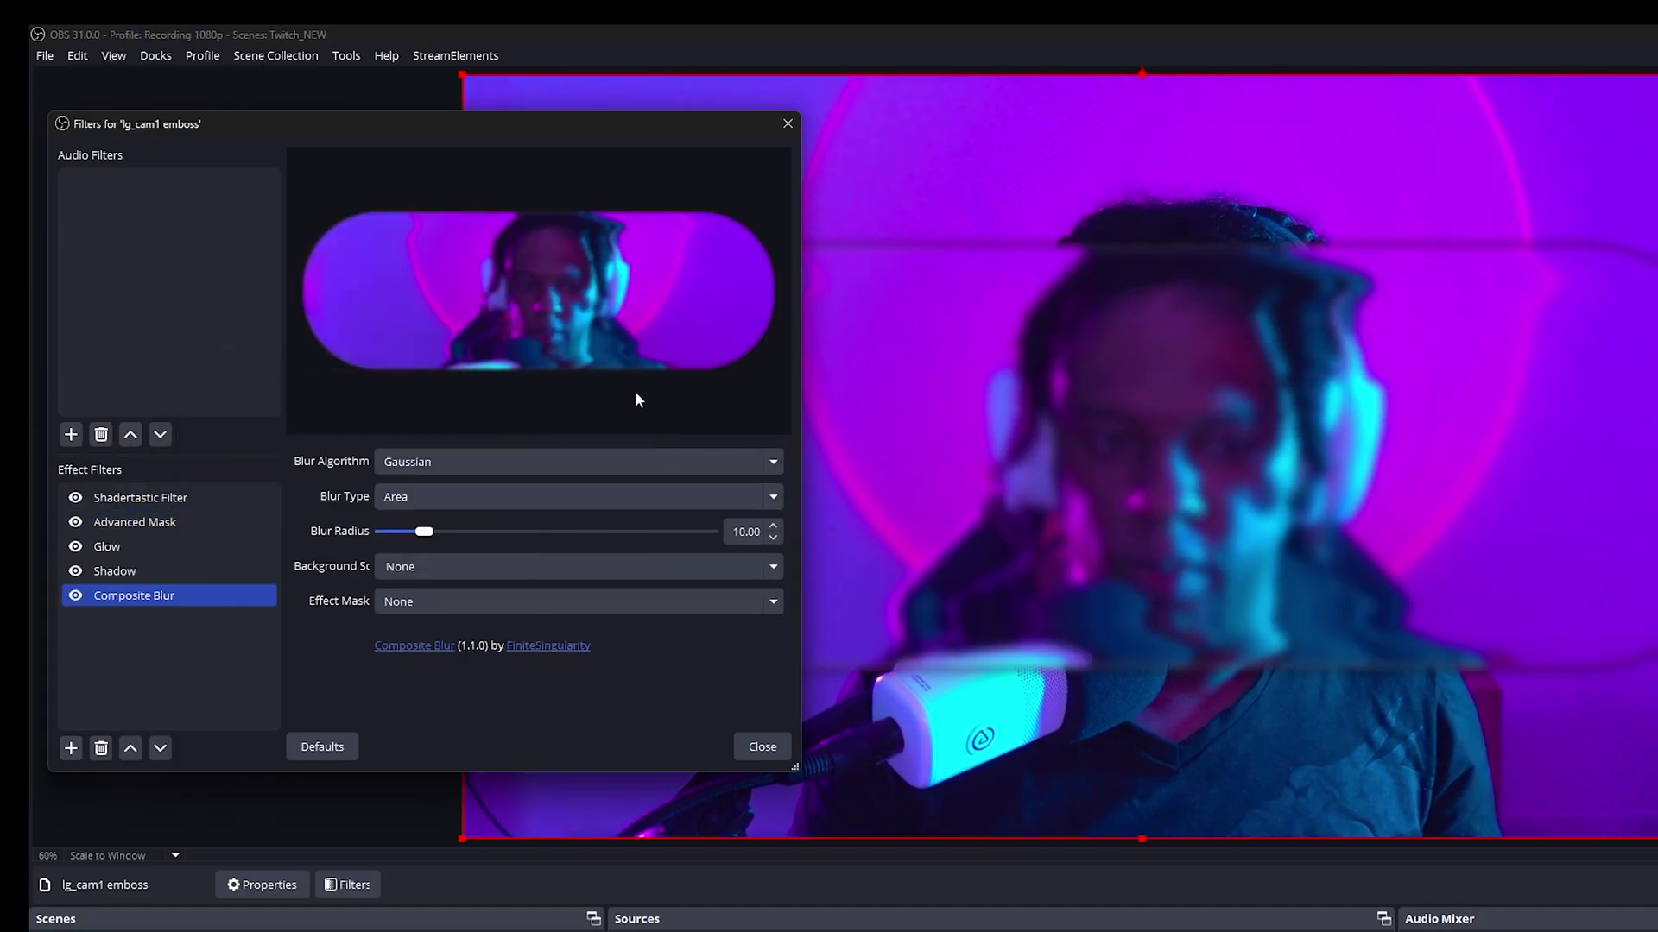
pyautogui.click(133, 753)
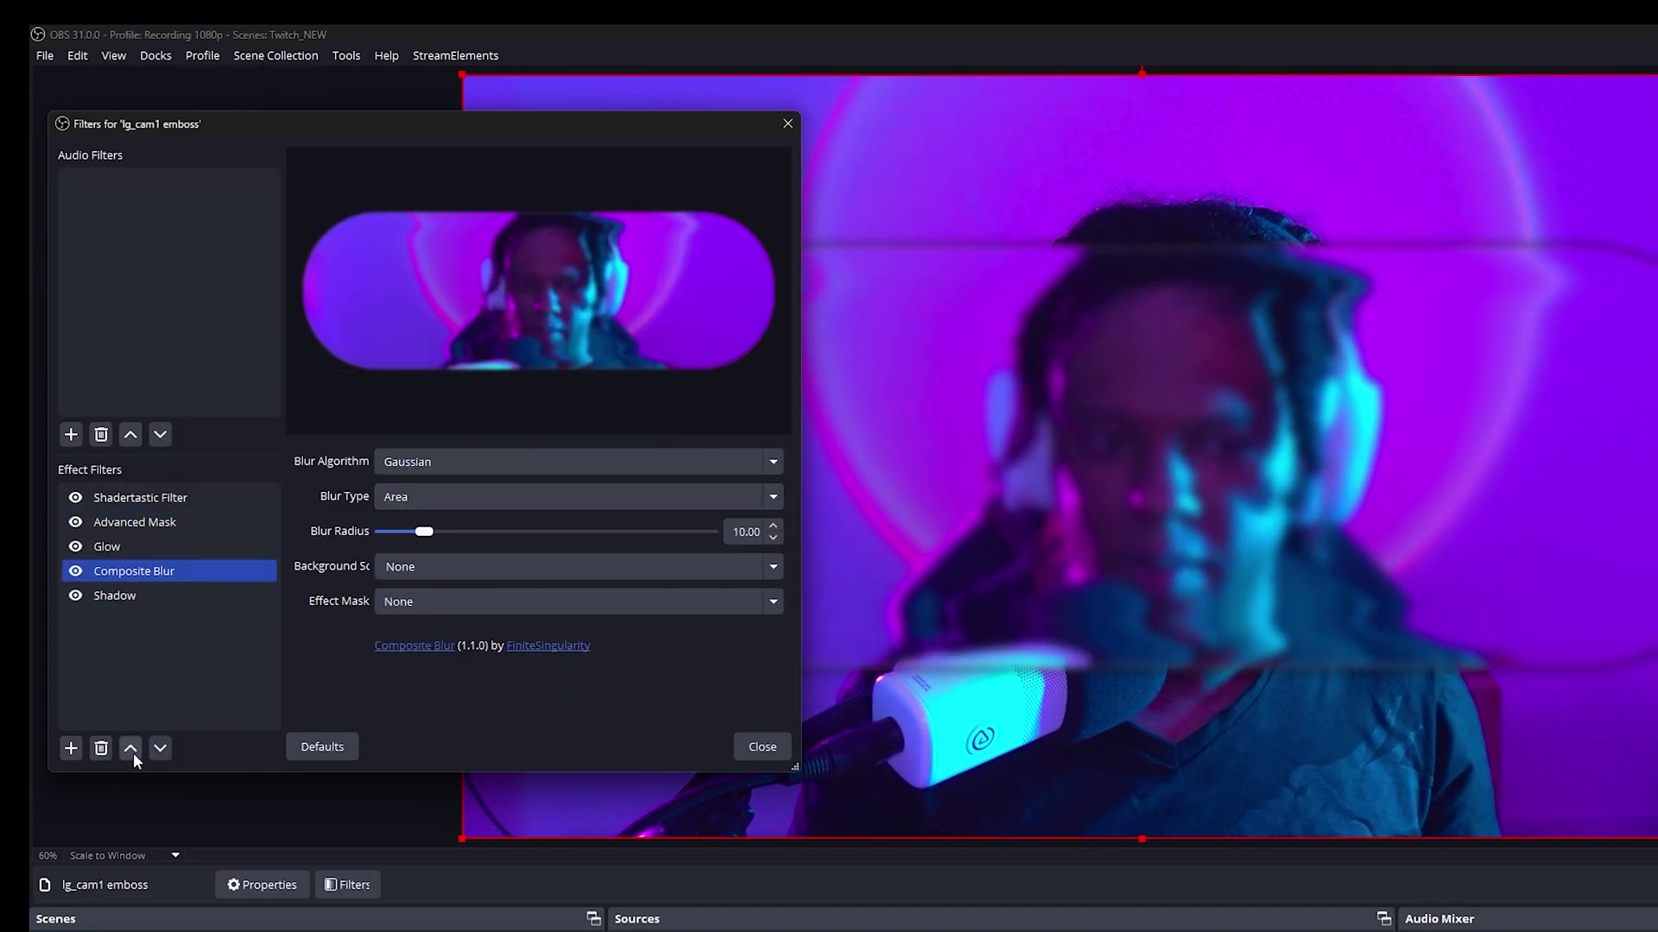
pyautogui.click(133, 753)
pyautogui.click(131, 749)
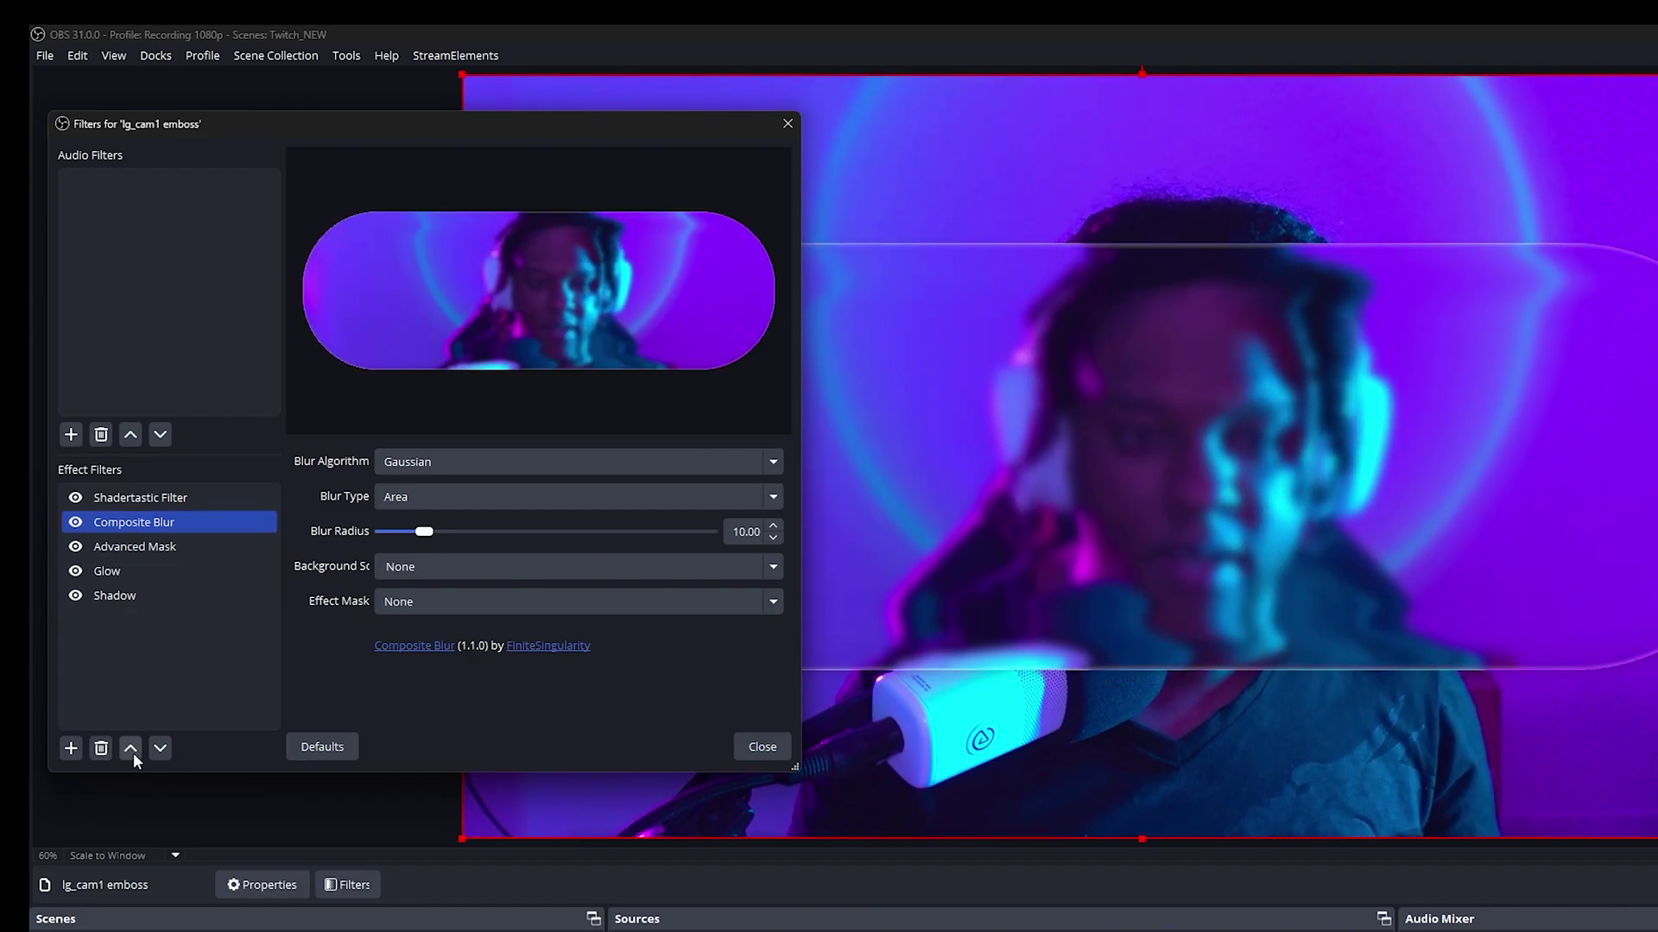
pyautogui.click(131, 750)
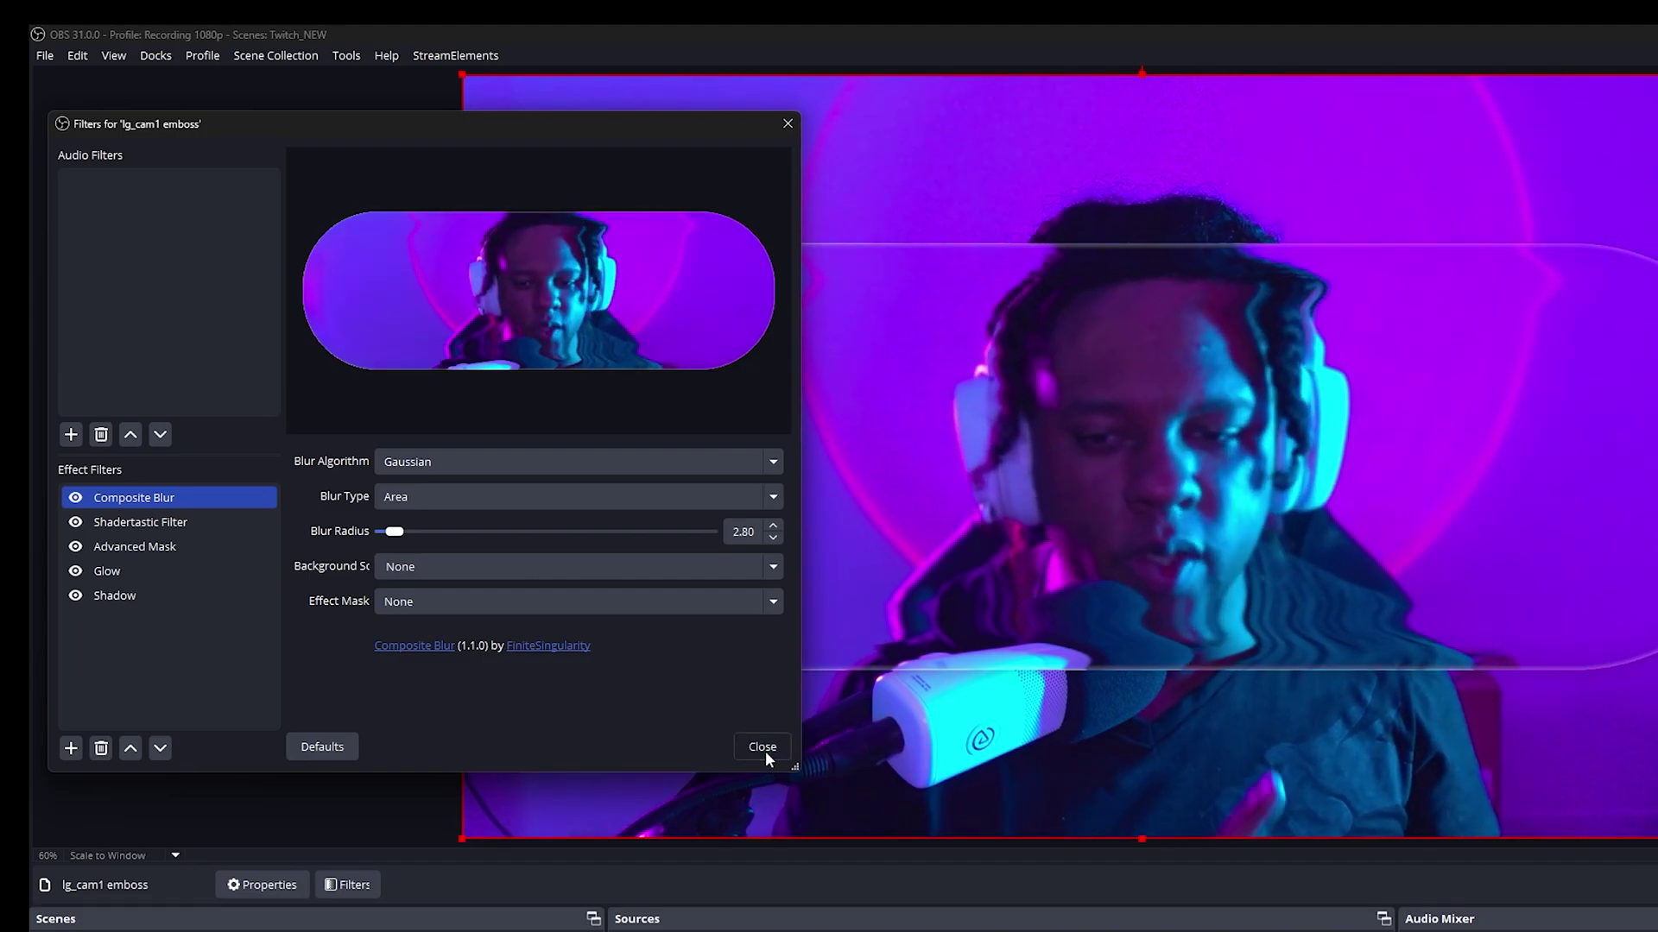
pyautogui.click(765, 751)
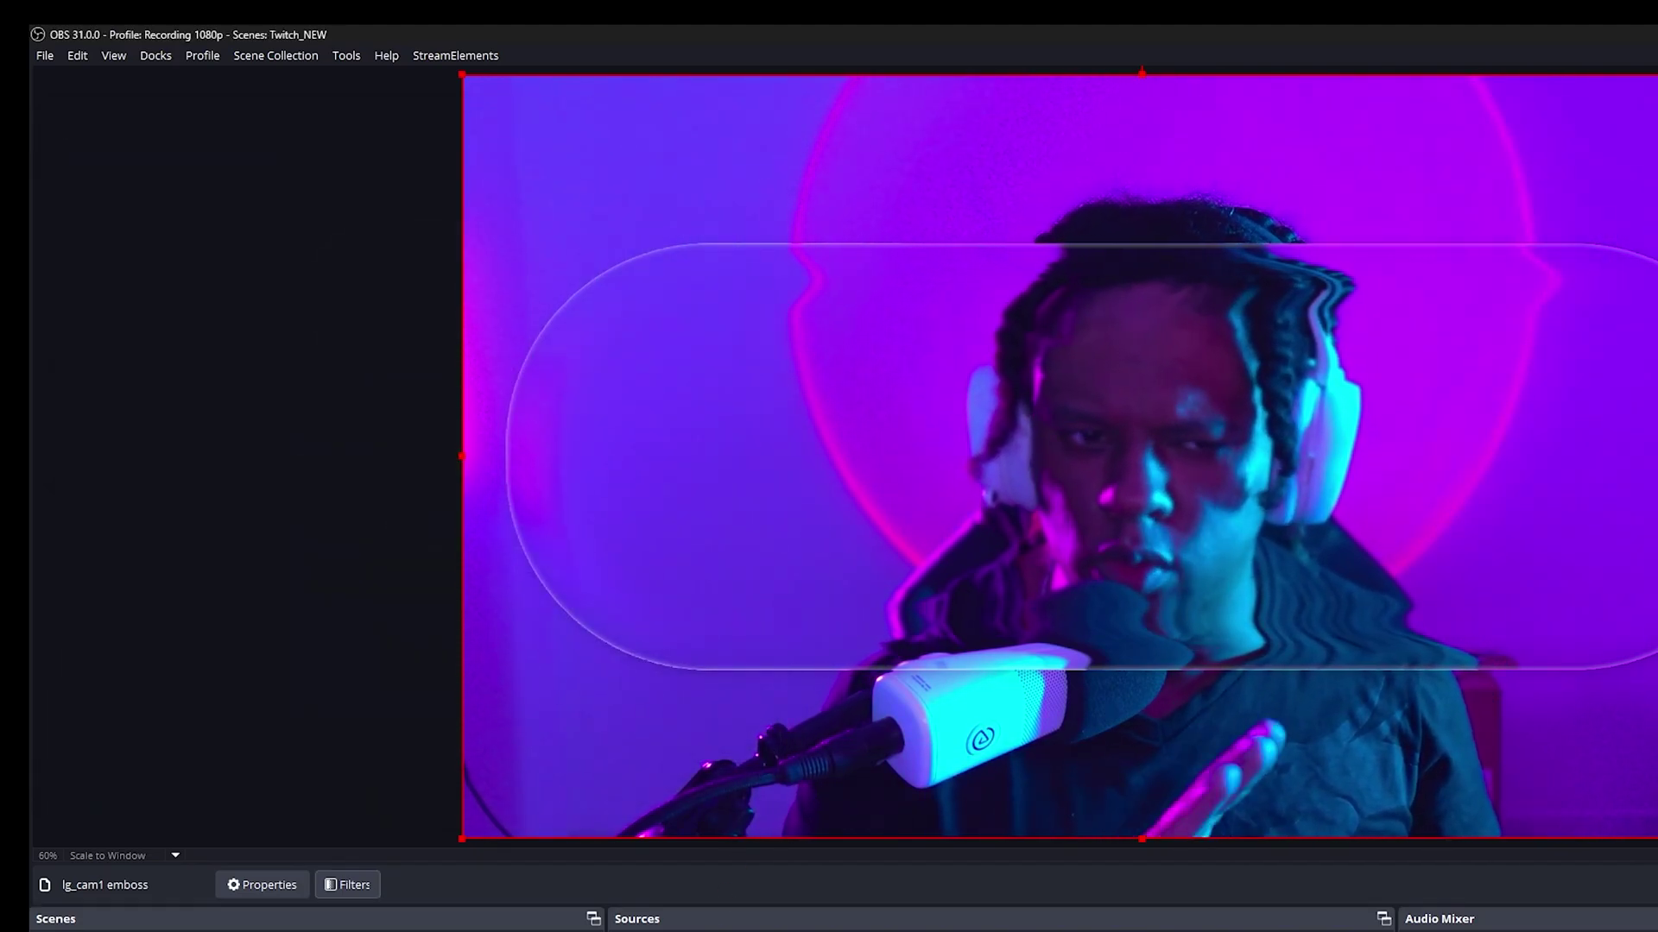
# Step: Add a User-defined shader filter to lg_cam1 emboss and load emboss_color.shader as its shader text file
pyautogui.click(626, 928)
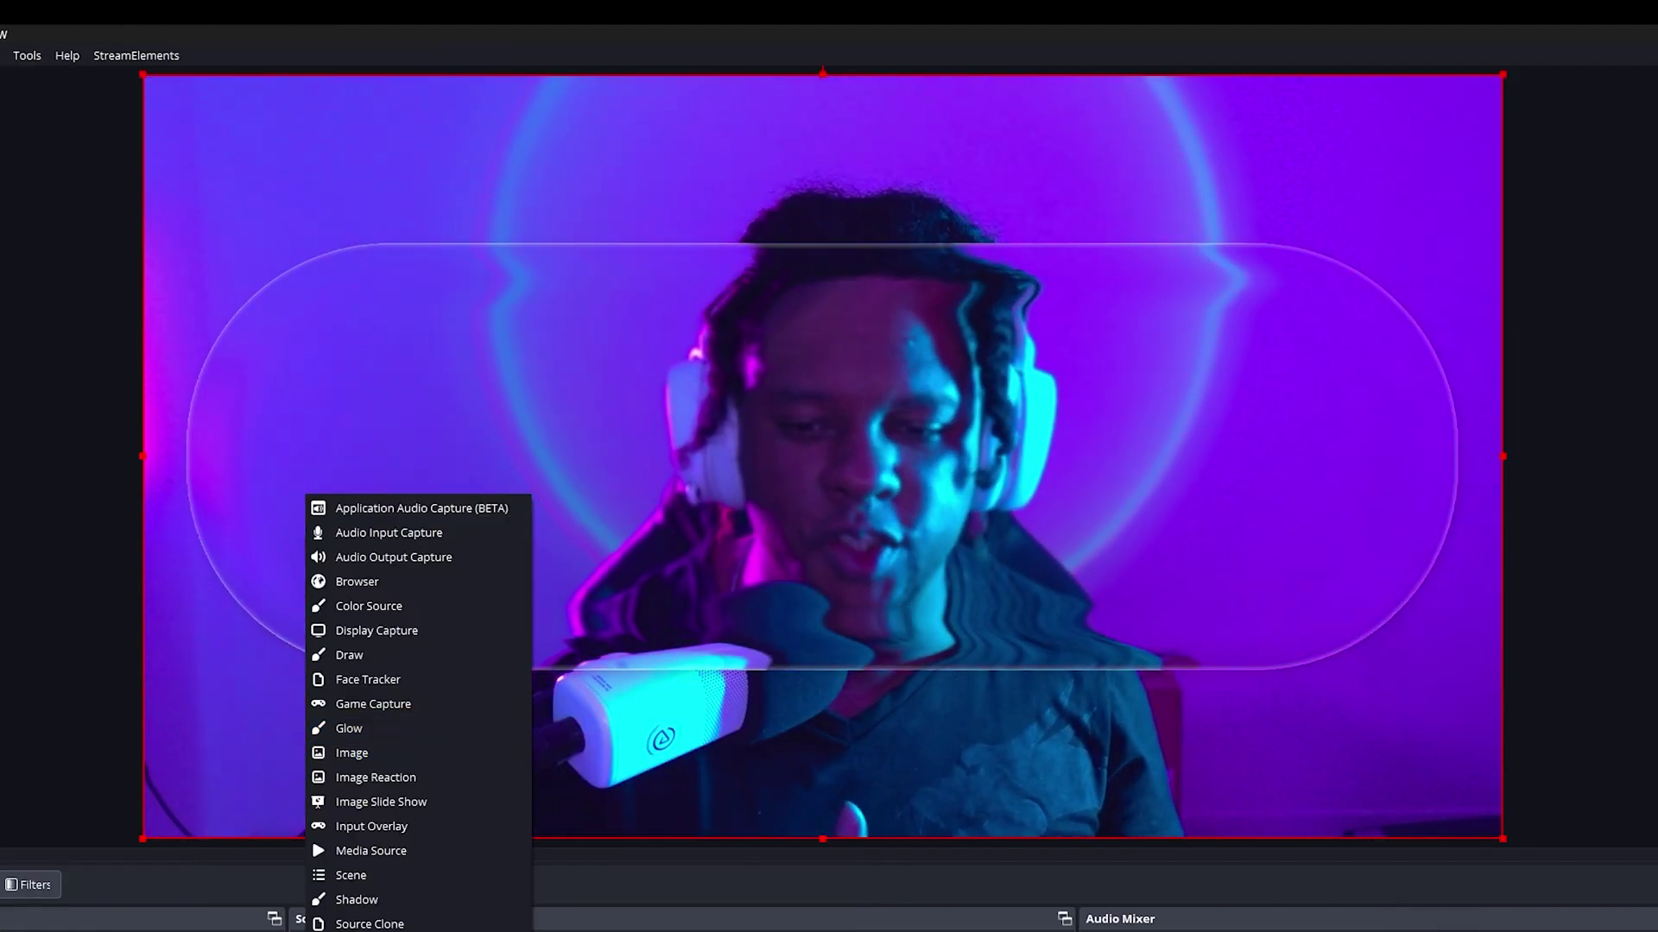
pyautogui.press('Escape')
pyautogui.click(38, 888)
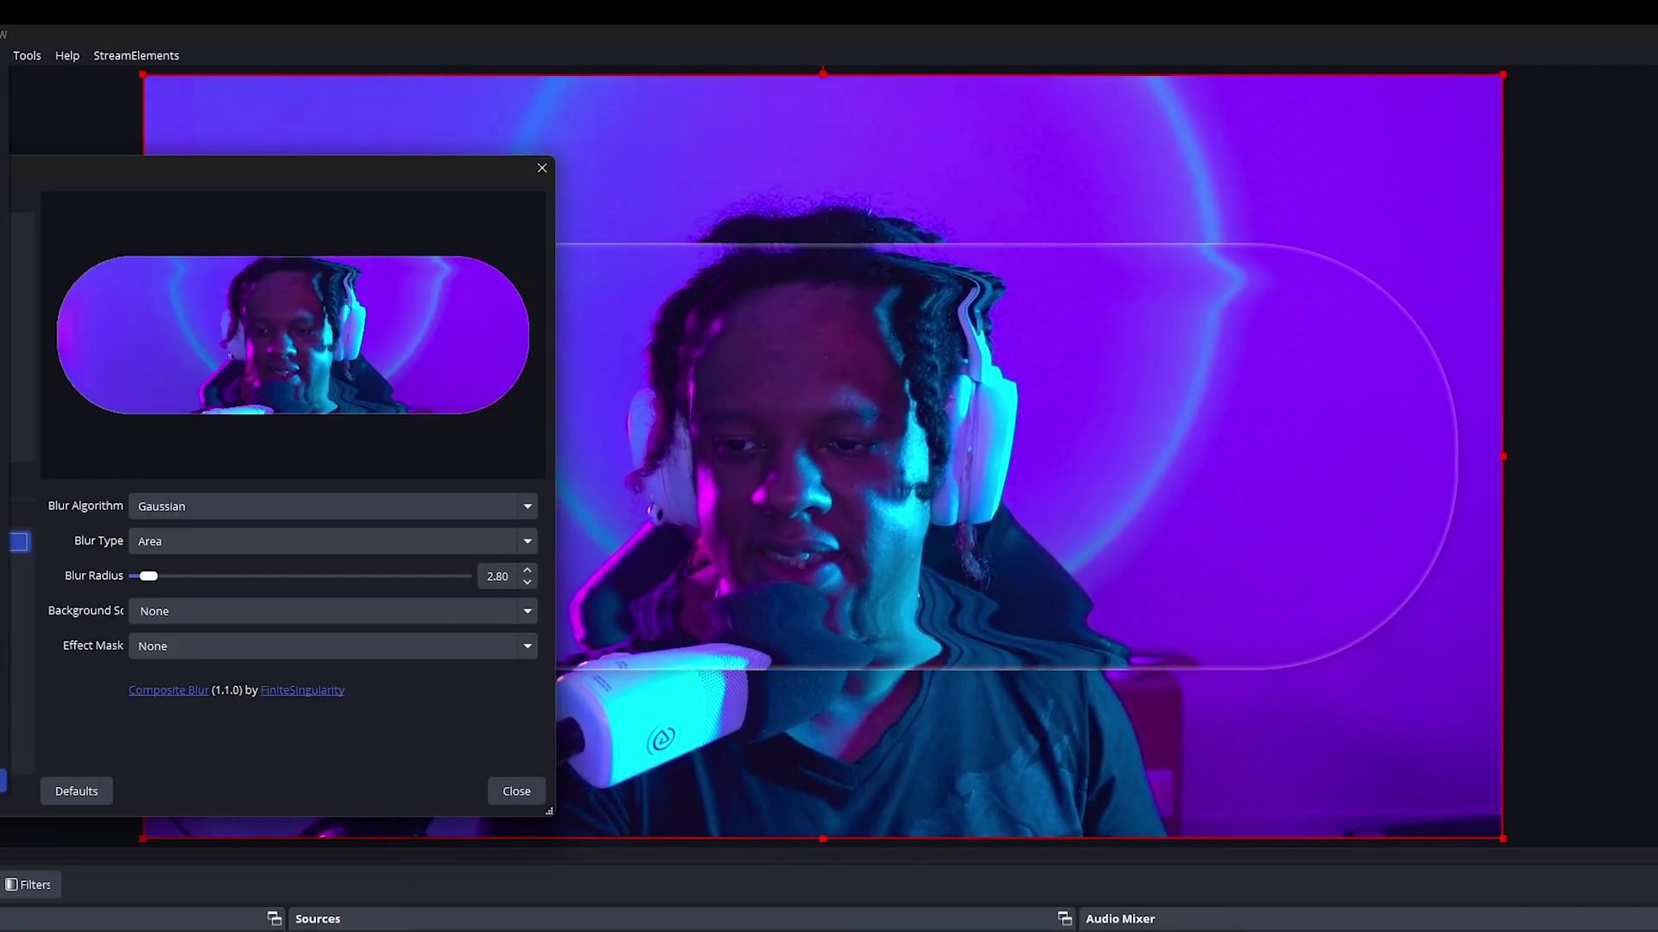
pyautogui.write('cam shader')
pyautogui.click(135, 518)
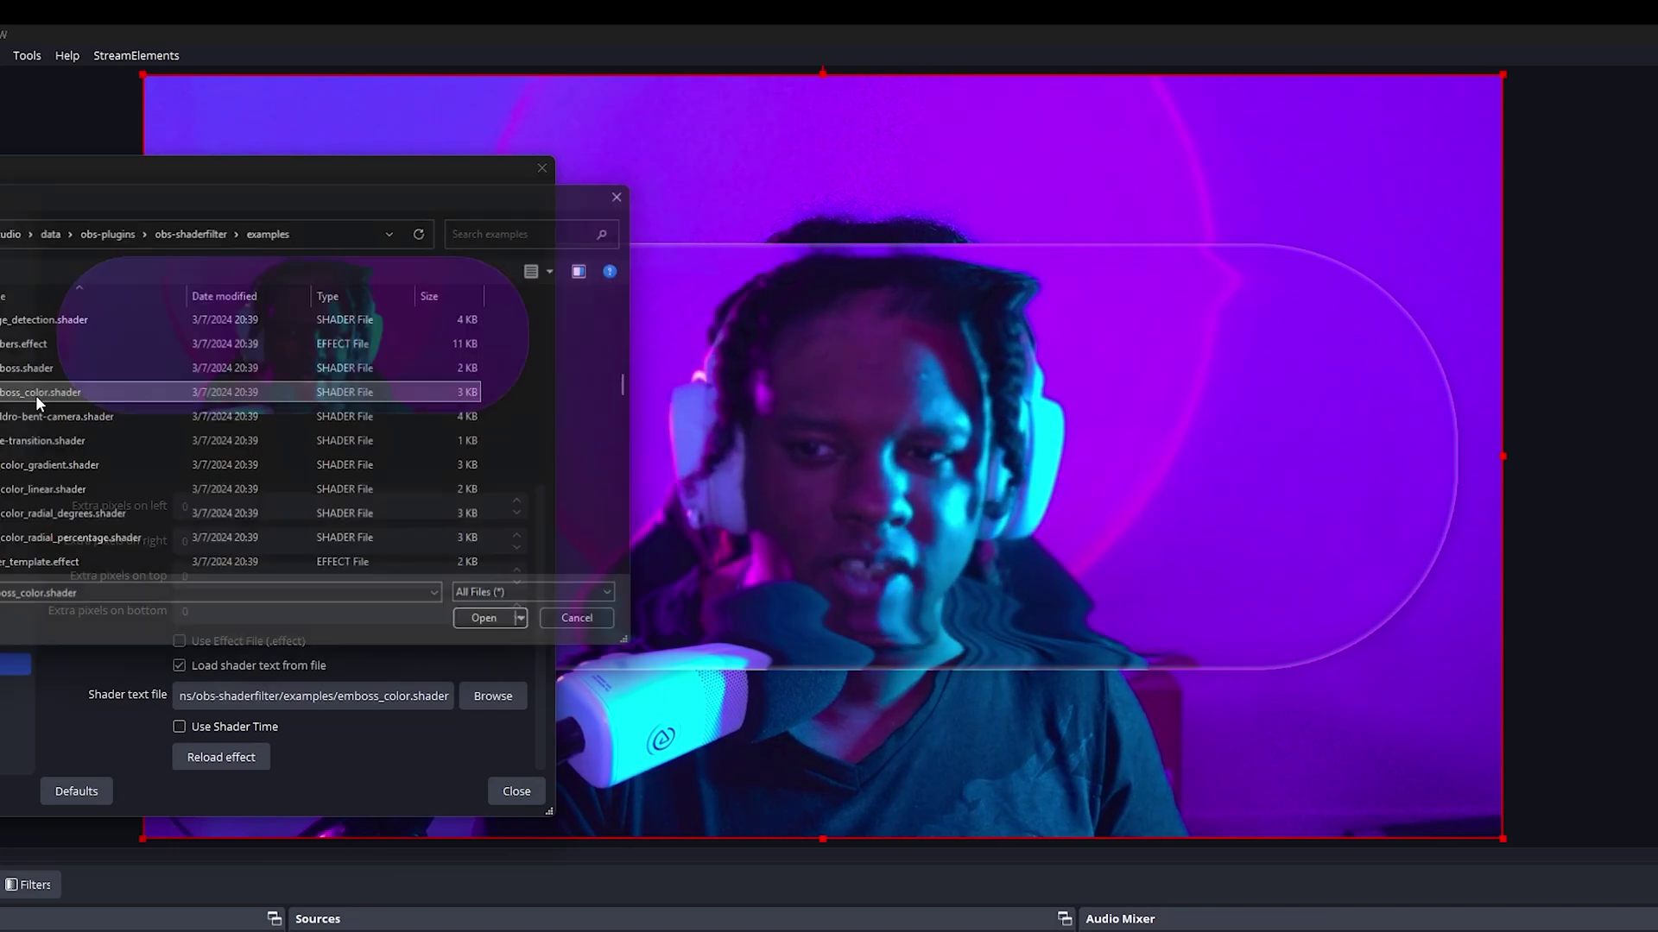
pyautogui.doubleClick(34, 395)
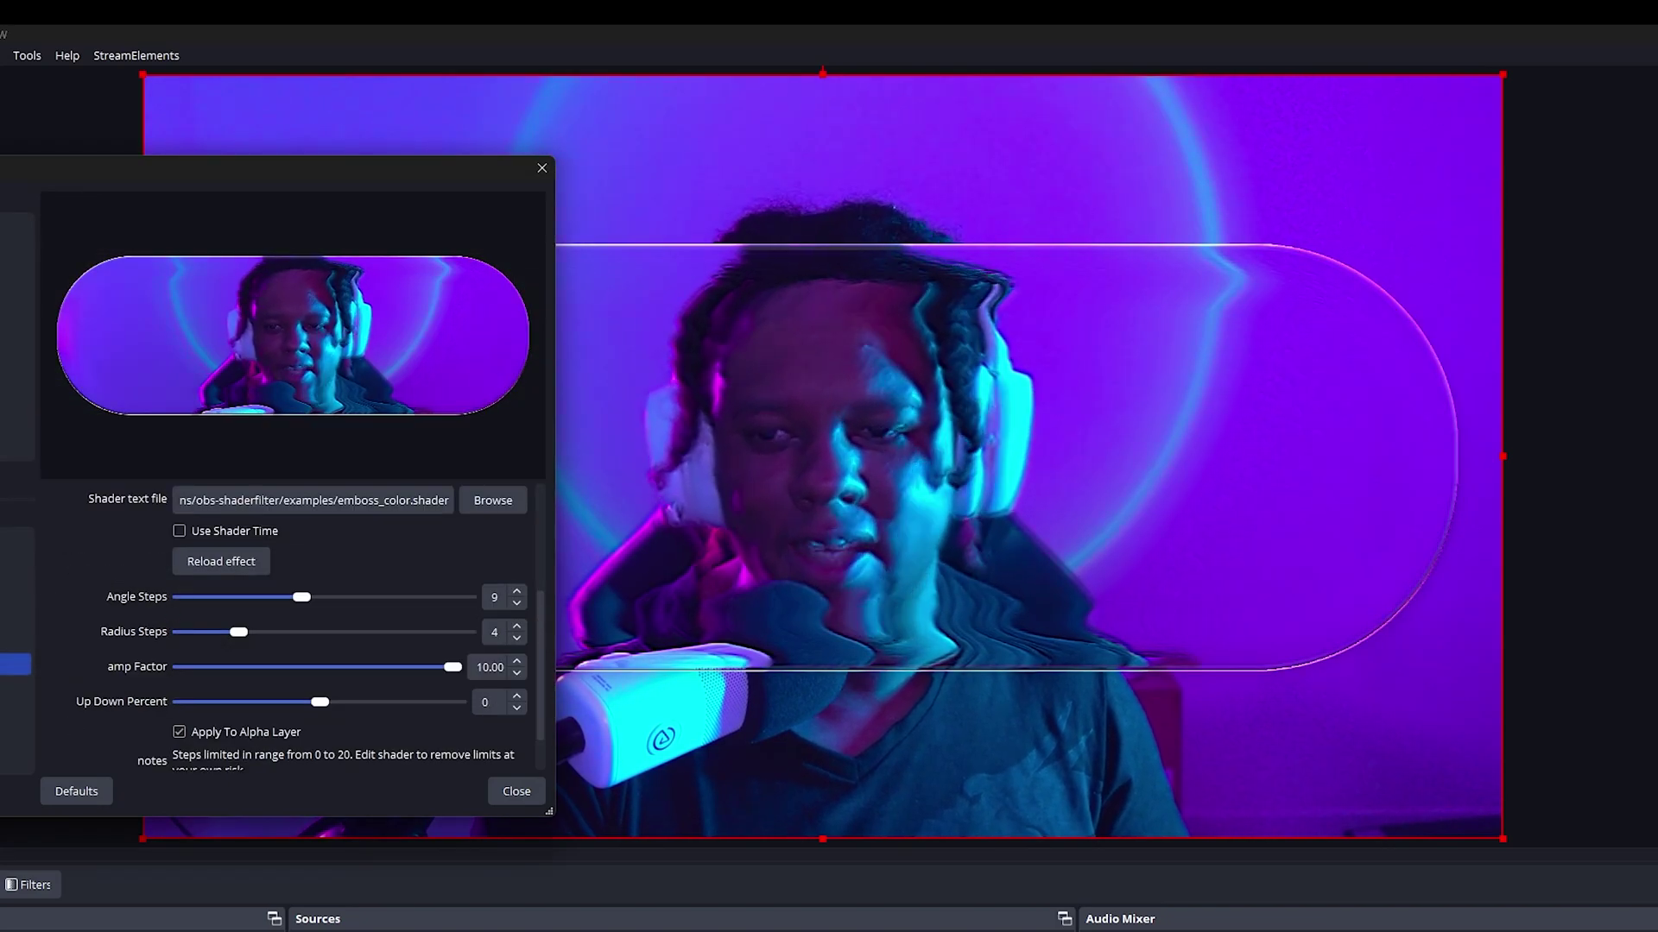
# Step: Place the emboss_color shader filter first in the filter order, with Radius Steps 3 and Up Down Percent -80
pyautogui.scroll(4, 345, 630)
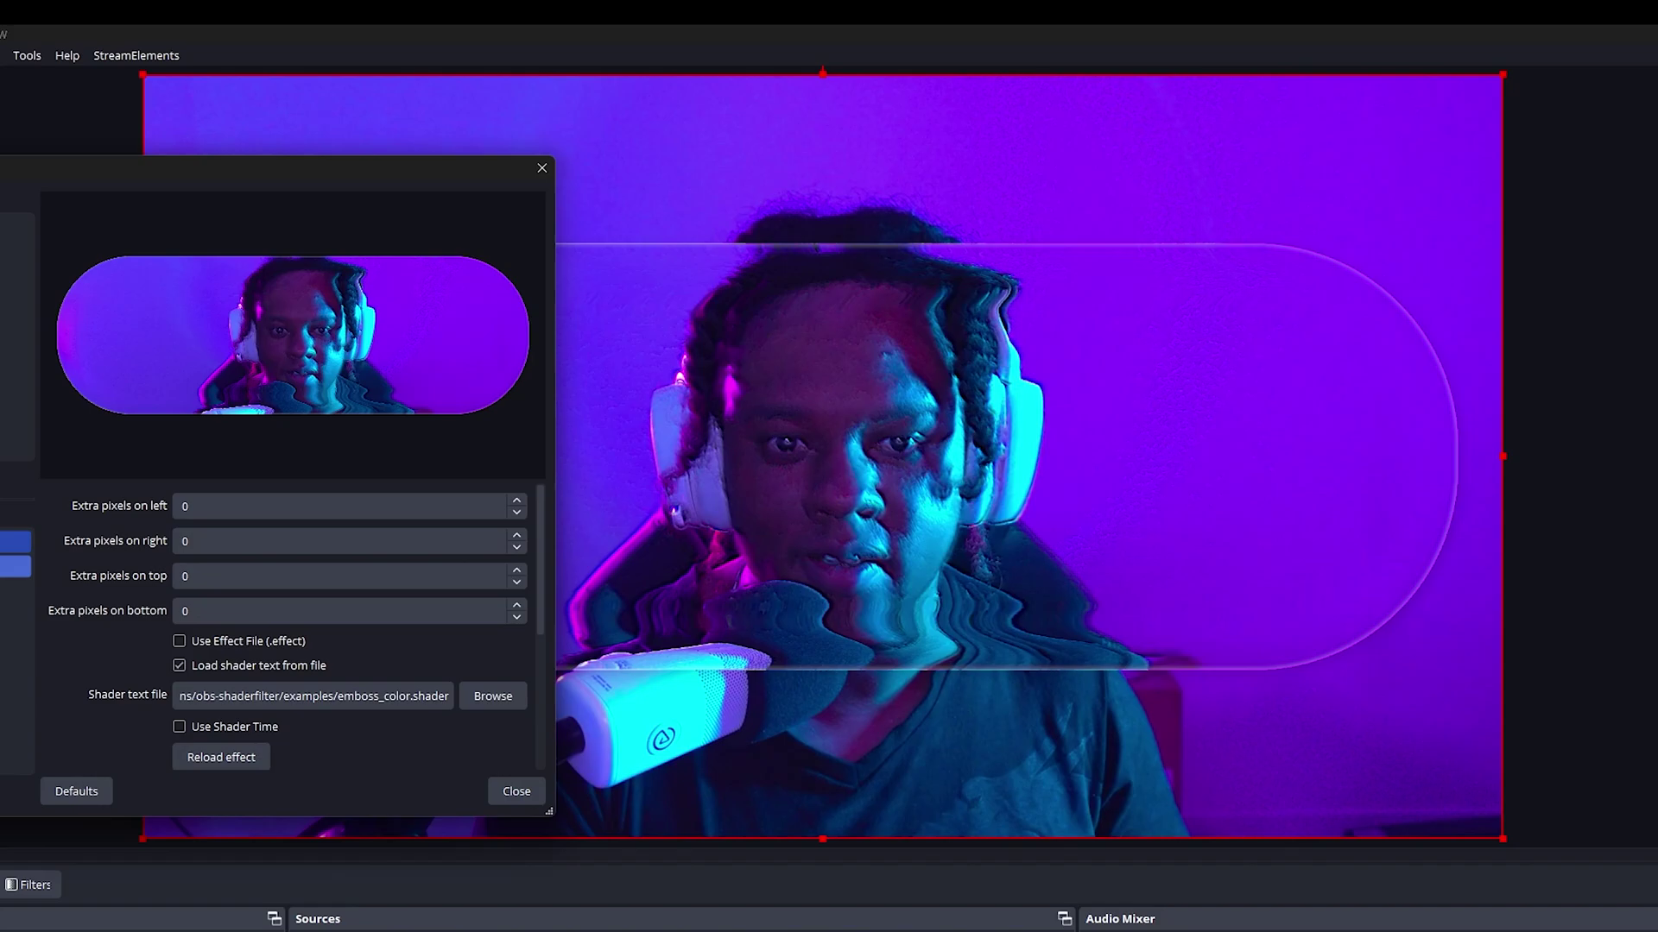
pyautogui.scroll(-1, 109, 666)
pyautogui.scroll(-2, 109, 672)
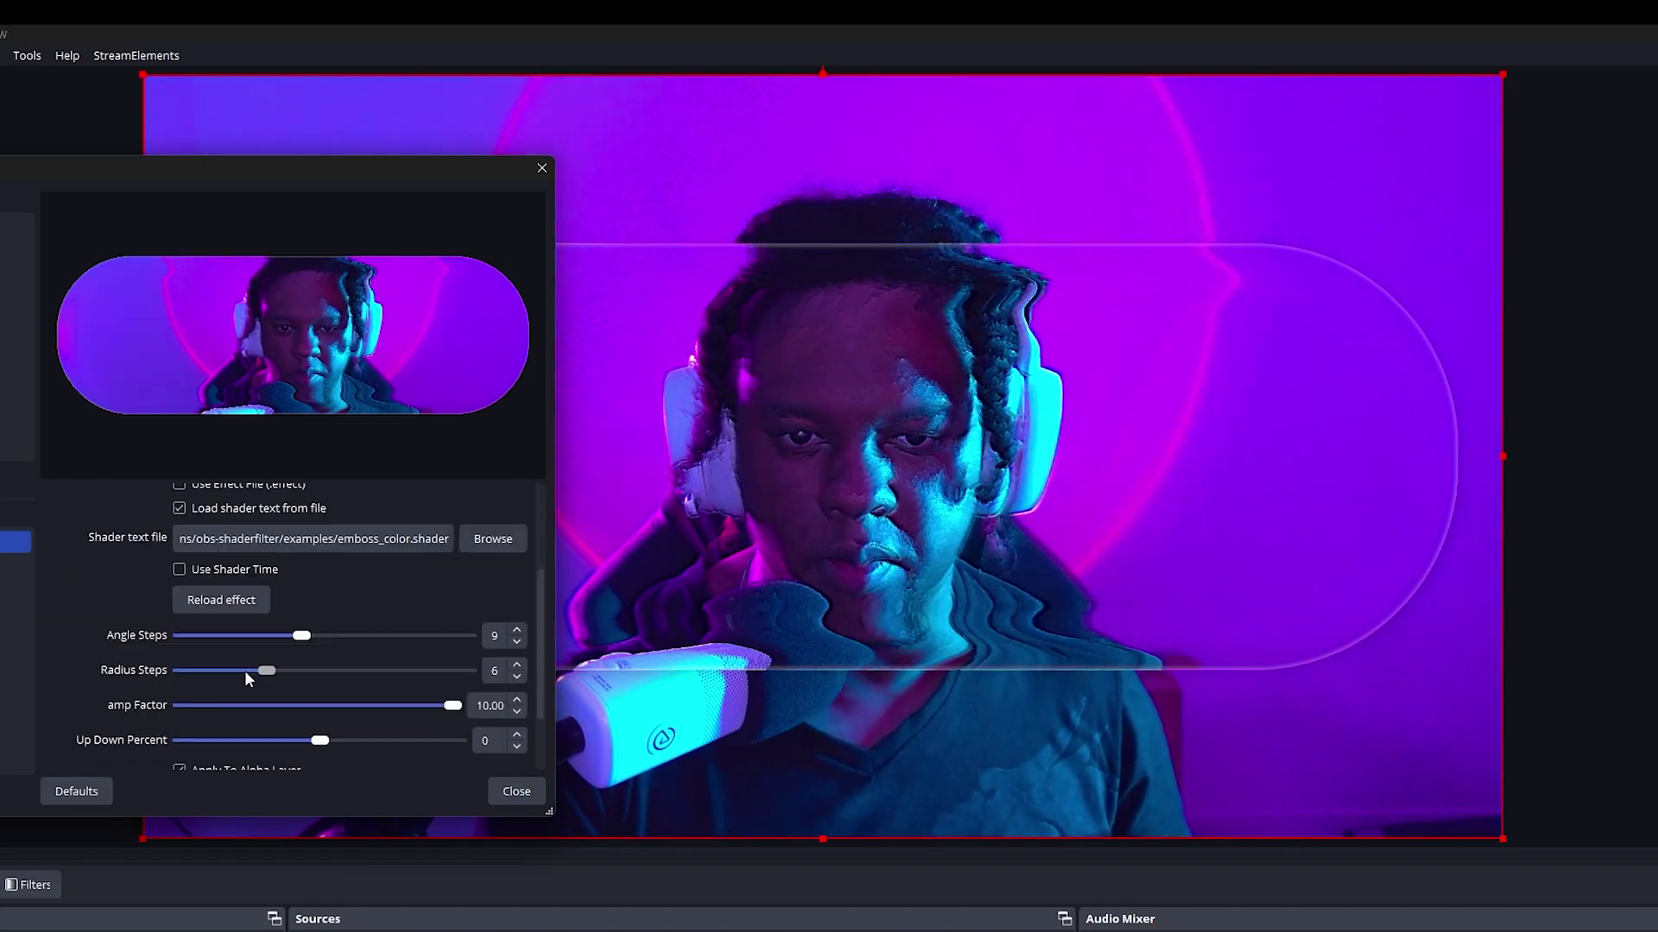
pyautogui.moveTo(220, 670); pyautogui.dragTo(226, 671)
pyautogui.moveTo(320, 741); pyautogui.dragTo(232, 744)
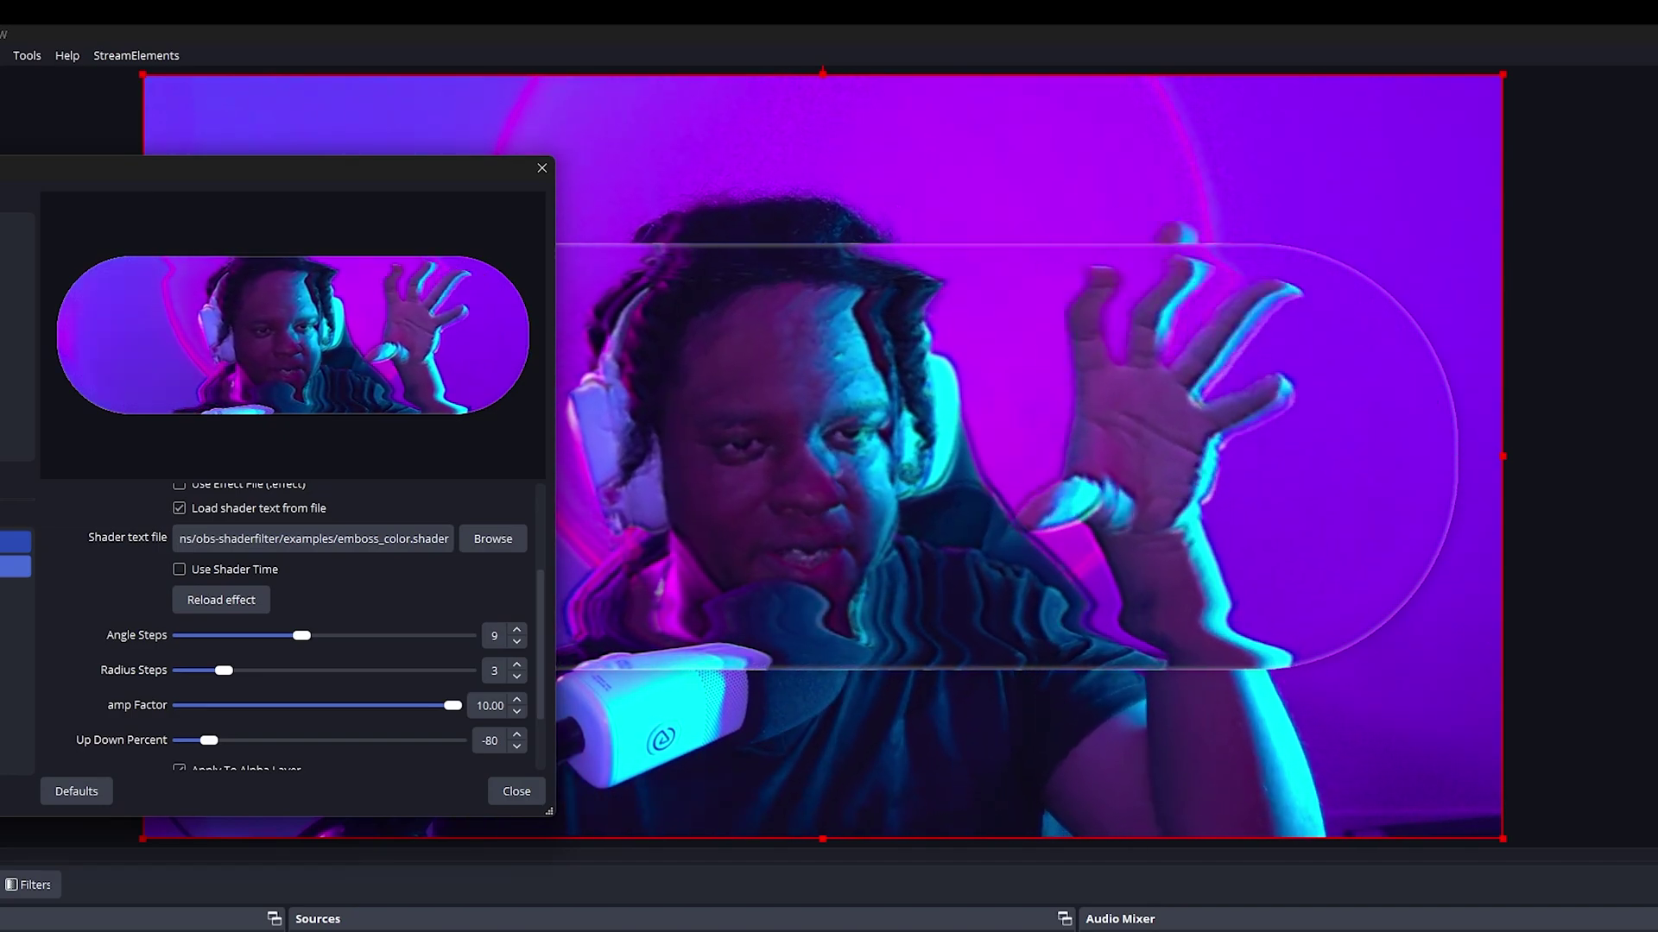
# Step: Try Chroma+UV-Distortion.shader with Distortion 88.75, and frosted_glass.shader with Amount 0.01, as the filter's shader text file
pyautogui.scroll(2, 115, 620)
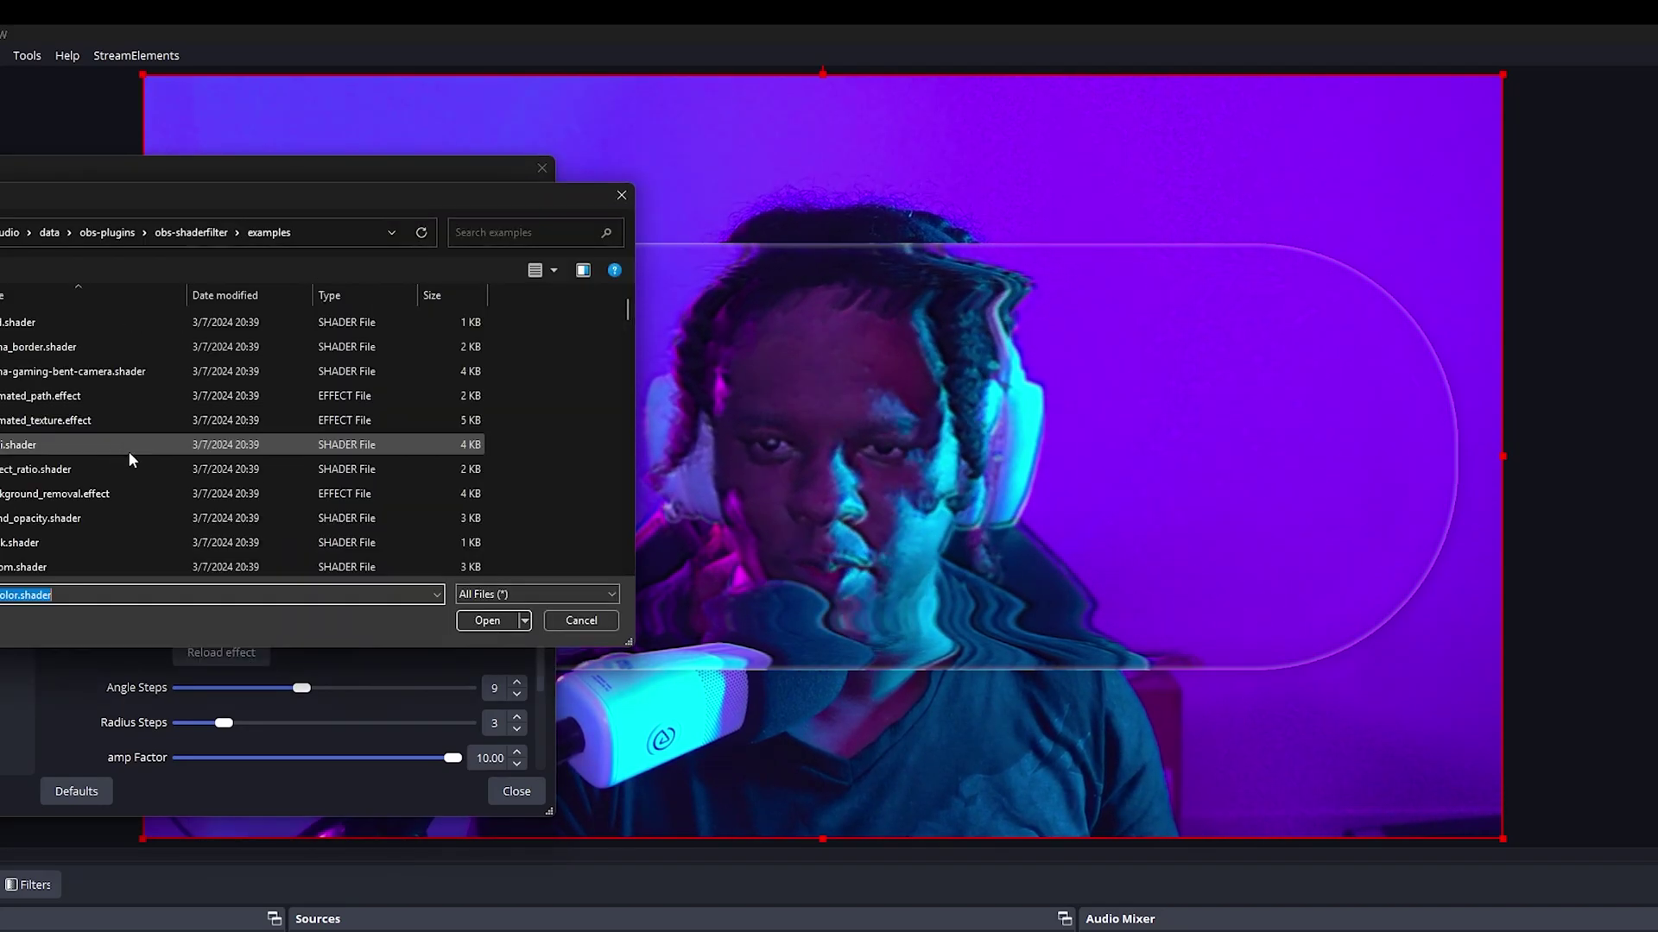
pyautogui.doubleClick(129, 450)
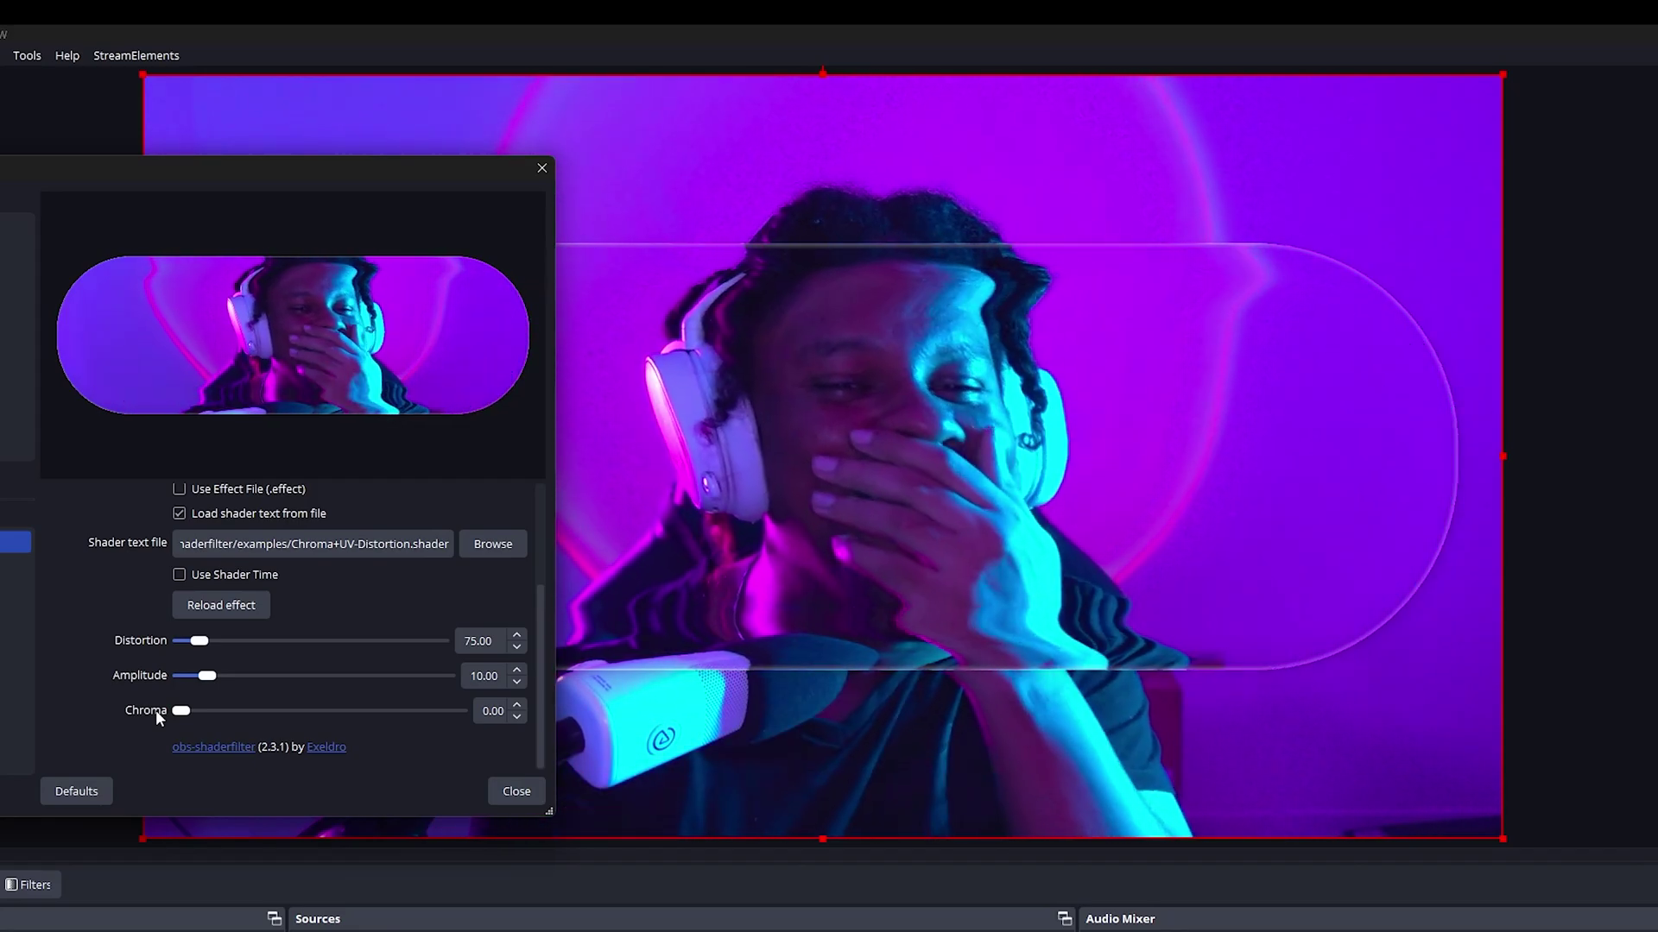
pyautogui.moveTo(199, 640); pyautogui.dragTo(182, 641)
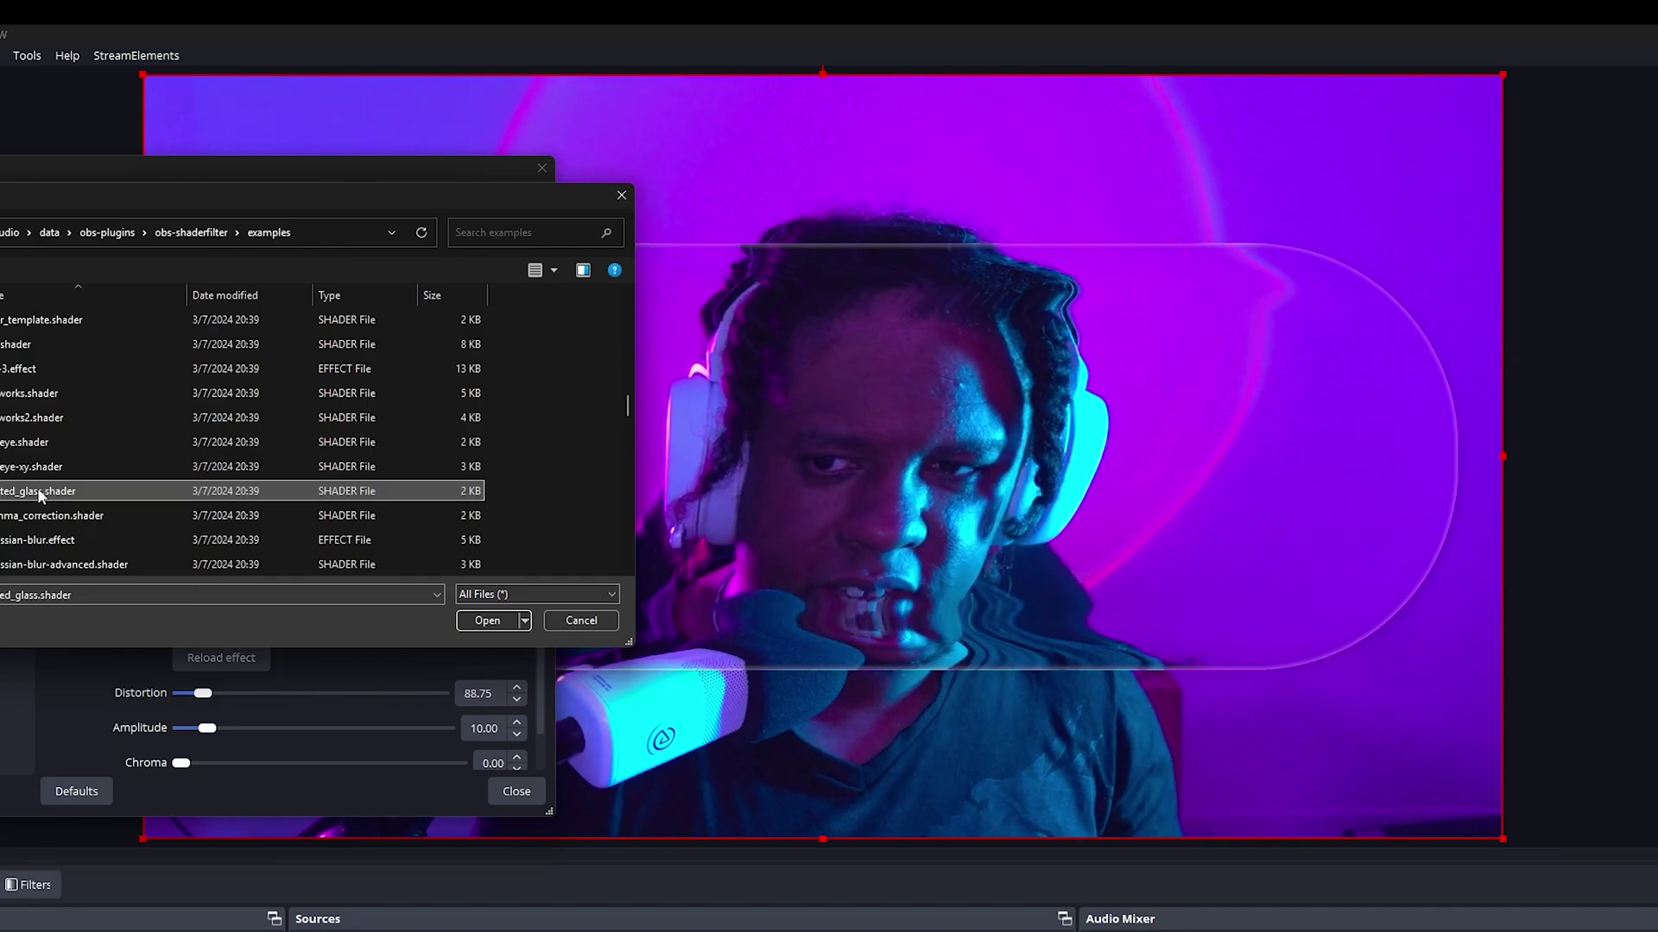
pyautogui.doubleClick(38, 491)
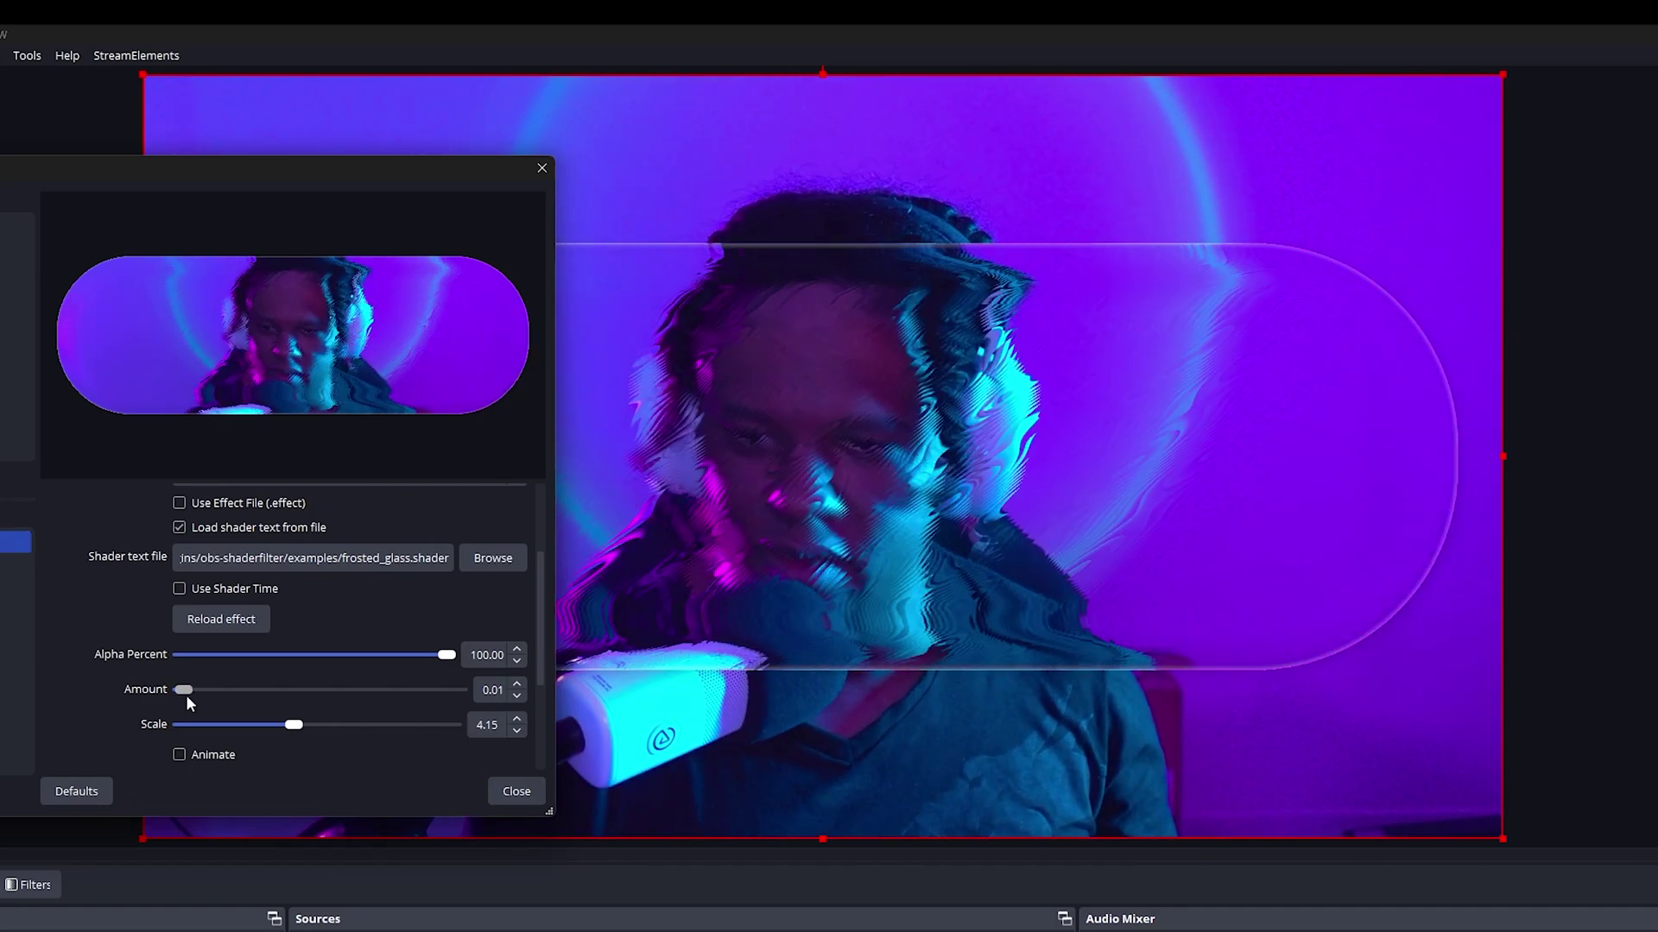
pyautogui.scroll(-3, 185, 696)
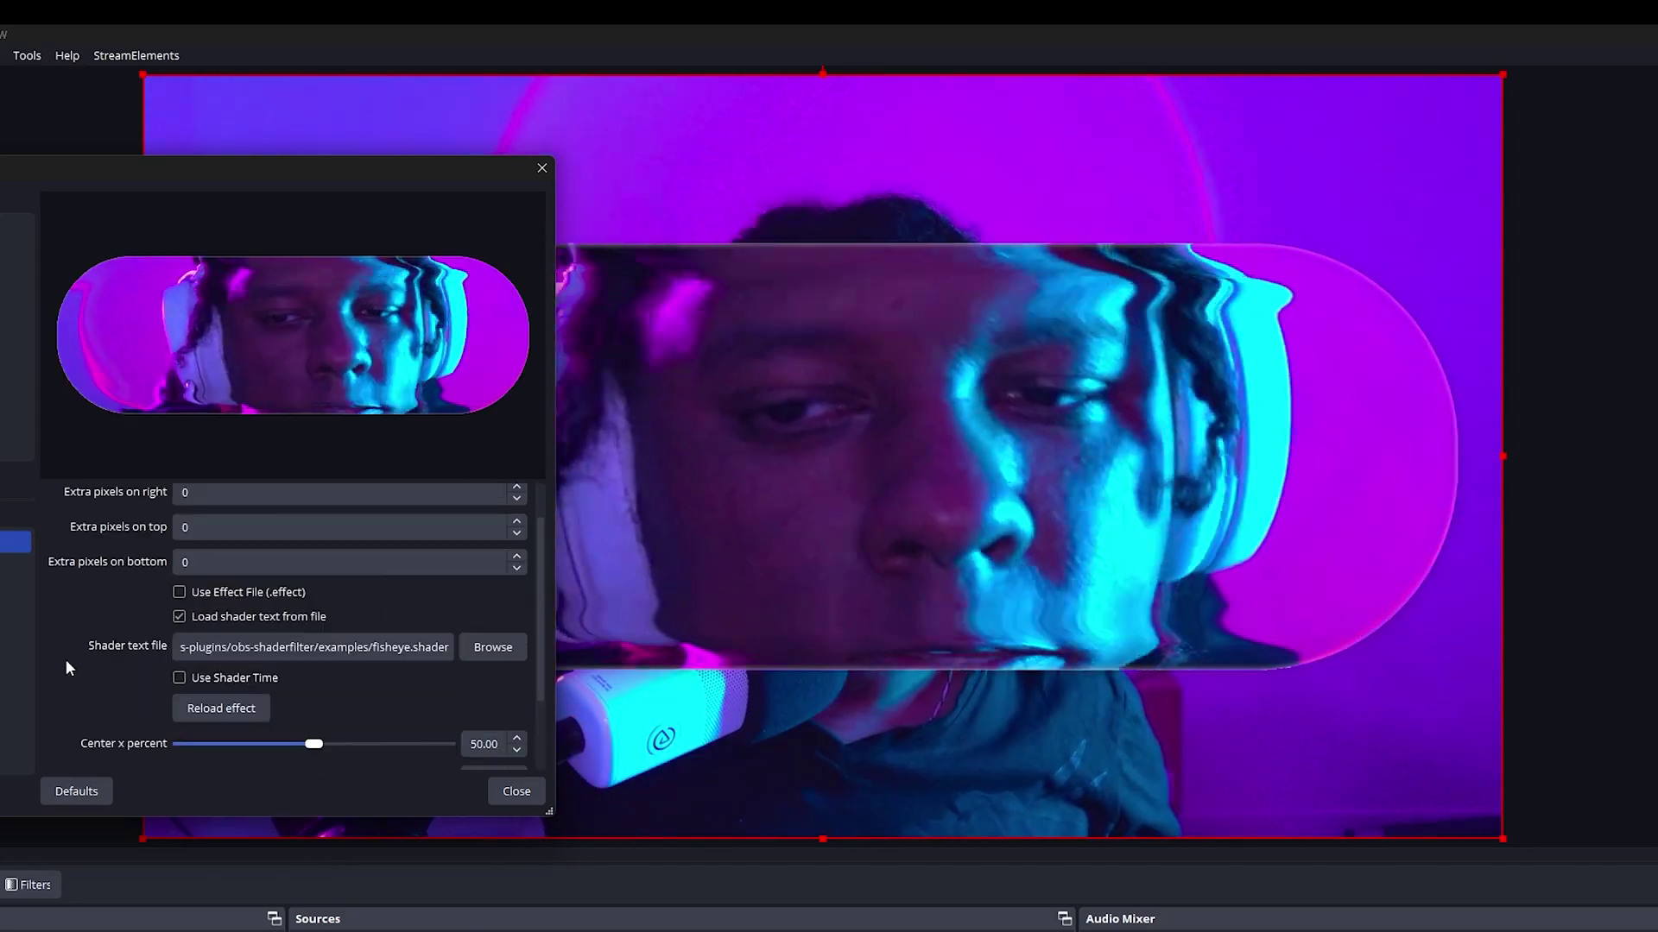
# Step: Try fisheye.shader as the shader text file, lowering its Power to -0.42 and raising it again
pyautogui.scroll(-2, 66, 660)
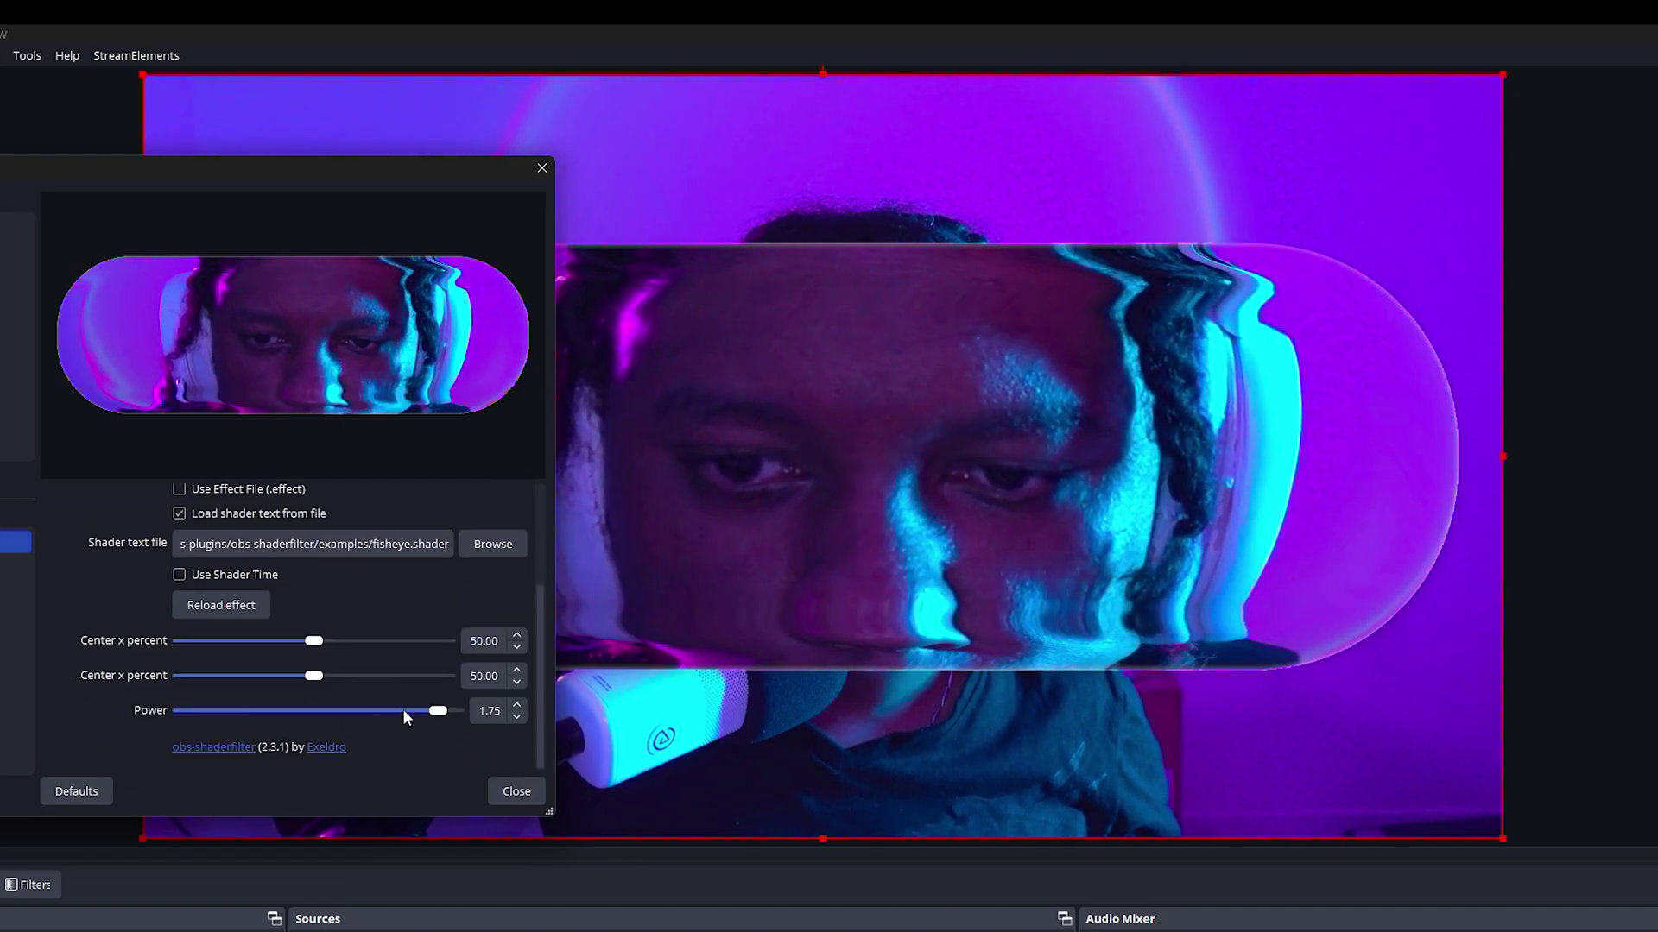
pyautogui.moveTo(441, 711); pyautogui.dragTo(289, 715)
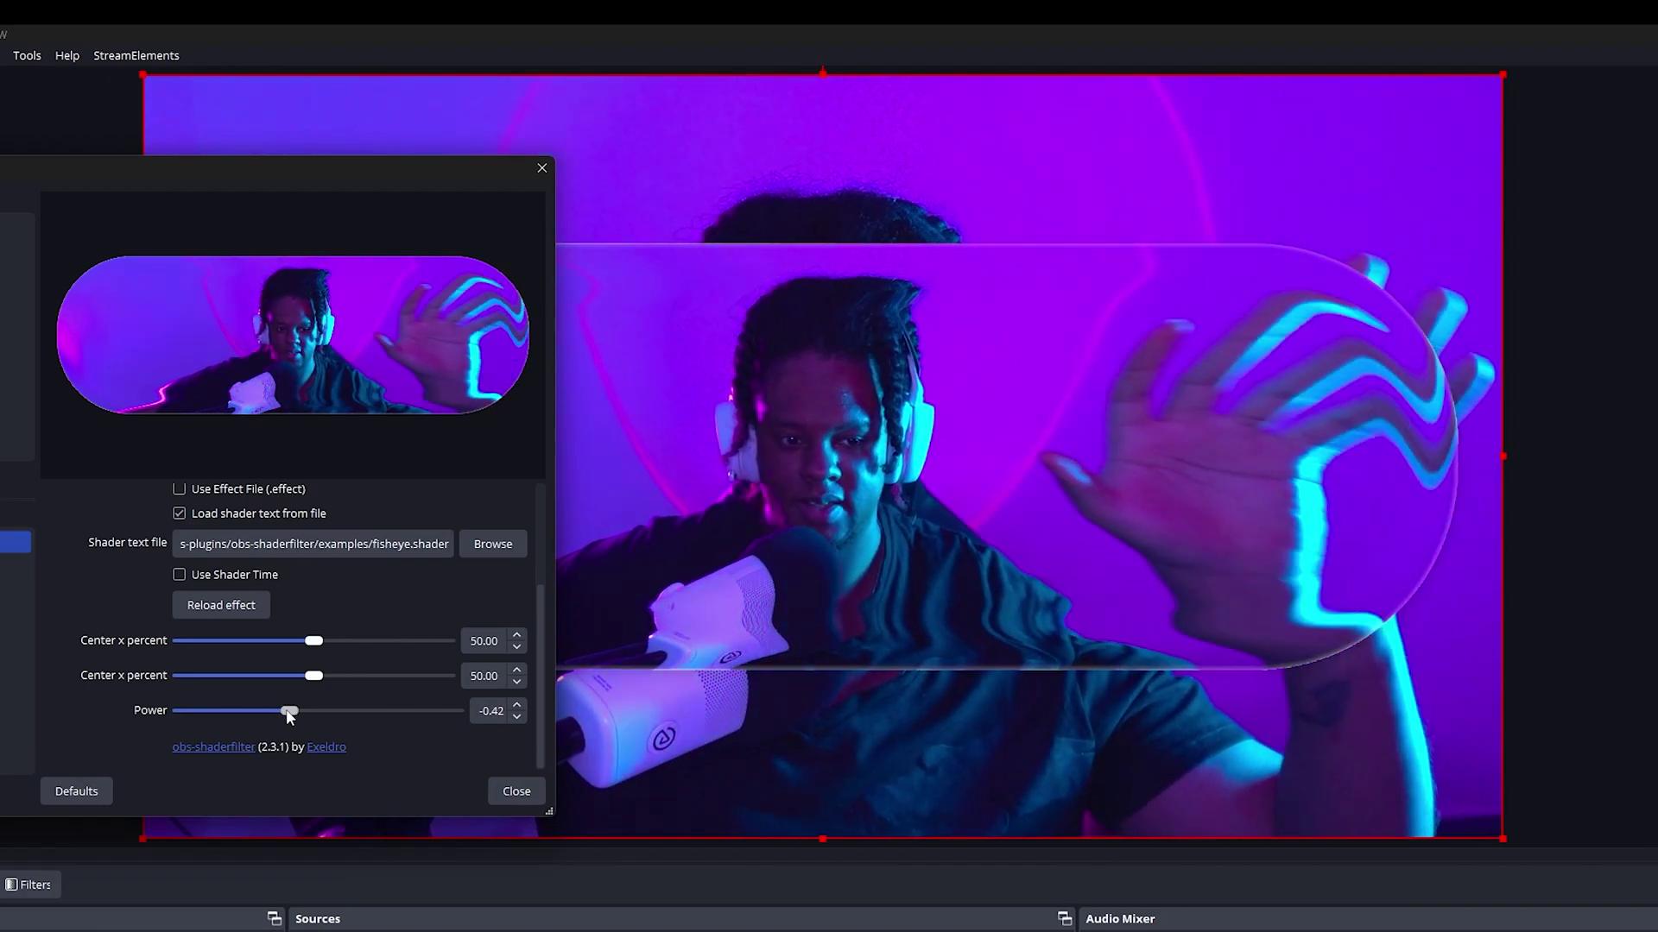
pyautogui.moveTo(289, 712); pyautogui.dragTo(356, 711)
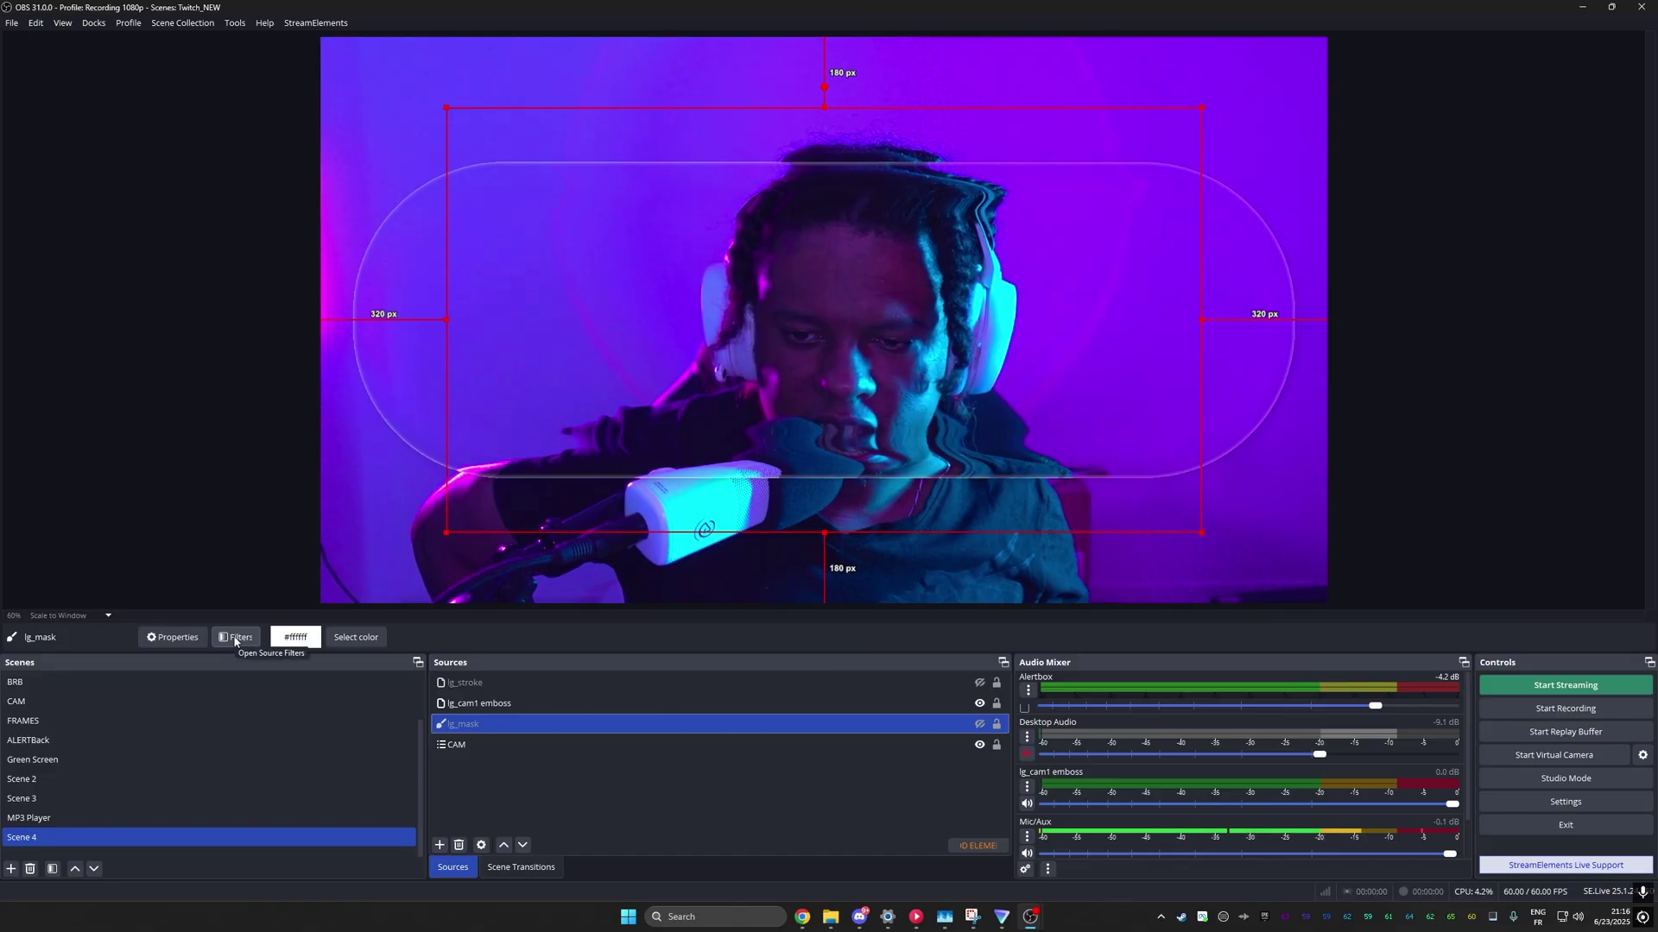
# Step: Vary the uniform Corner Radius of lg_mask's Advanced Mask filter, trying 219 px, and select the lg_stroke source
pyautogui.click(34, 885)
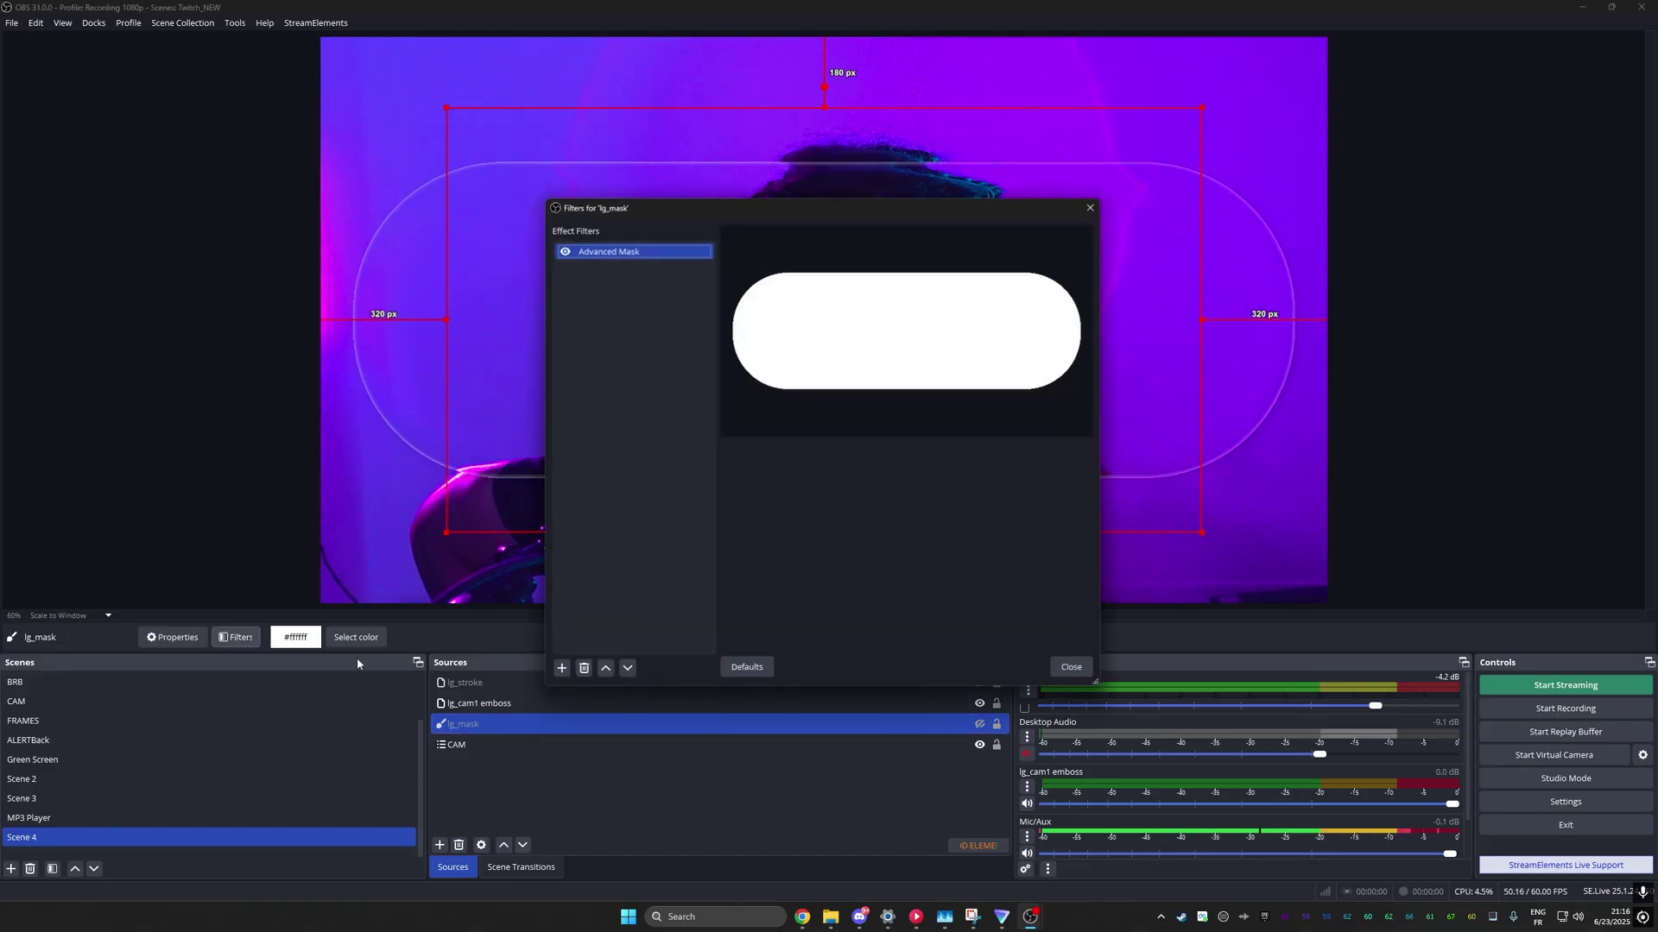
pyautogui.moveTo(755, 210); pyautogui.dragTo(166, 180)
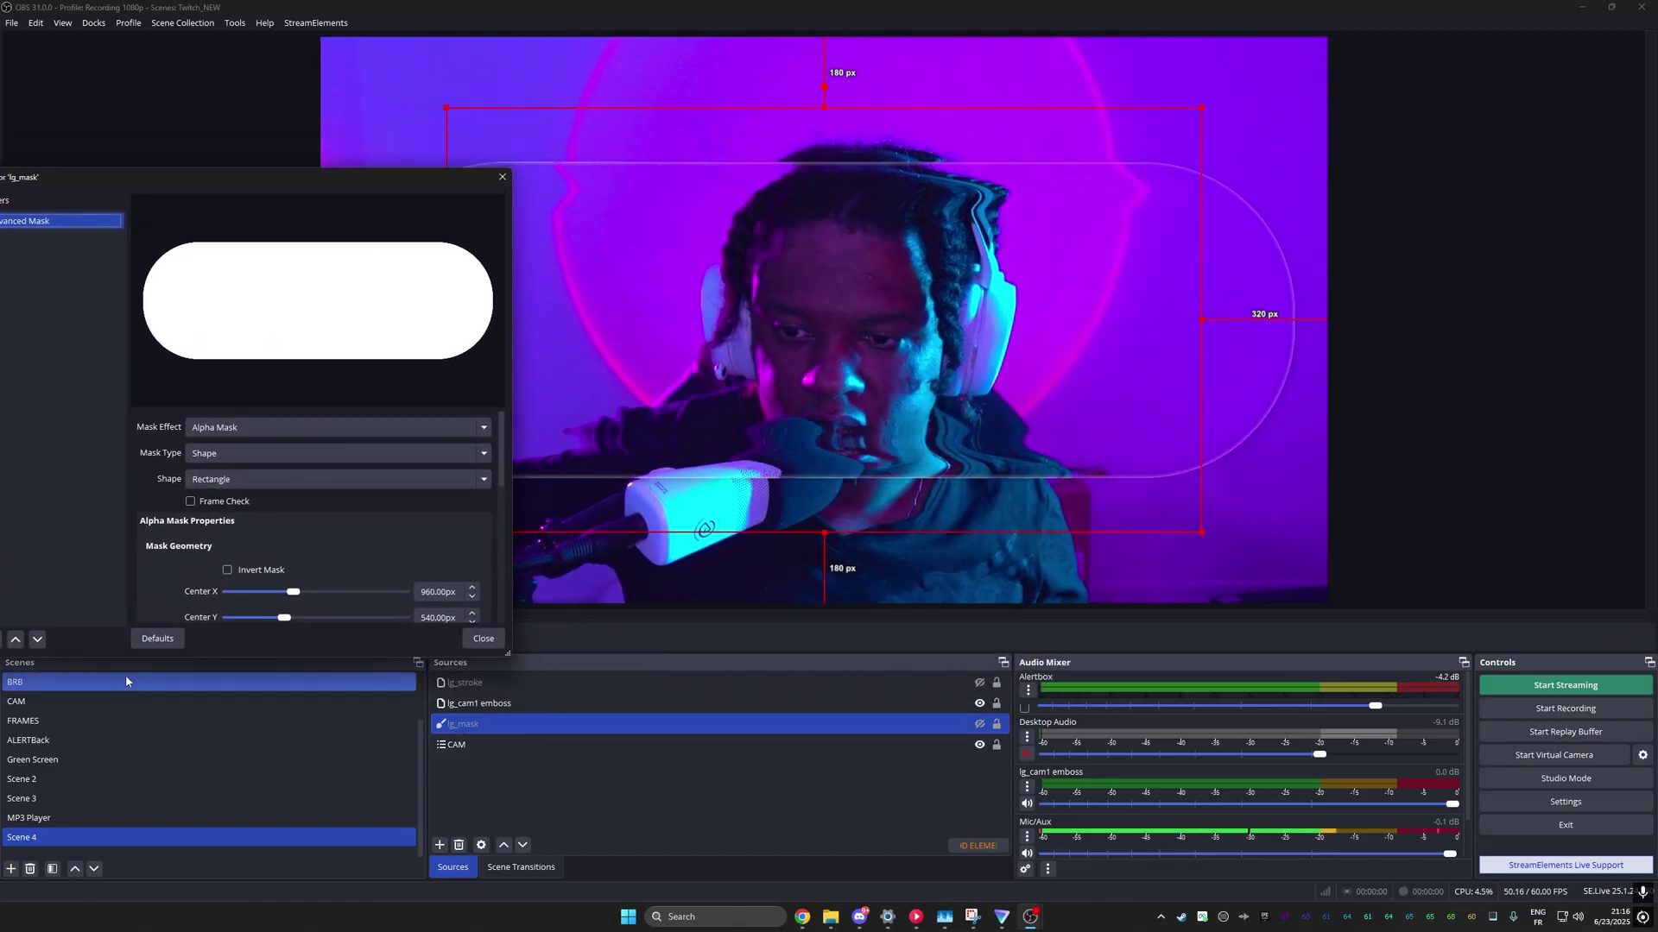
pyautogui.scroll(-4, 149, 596)
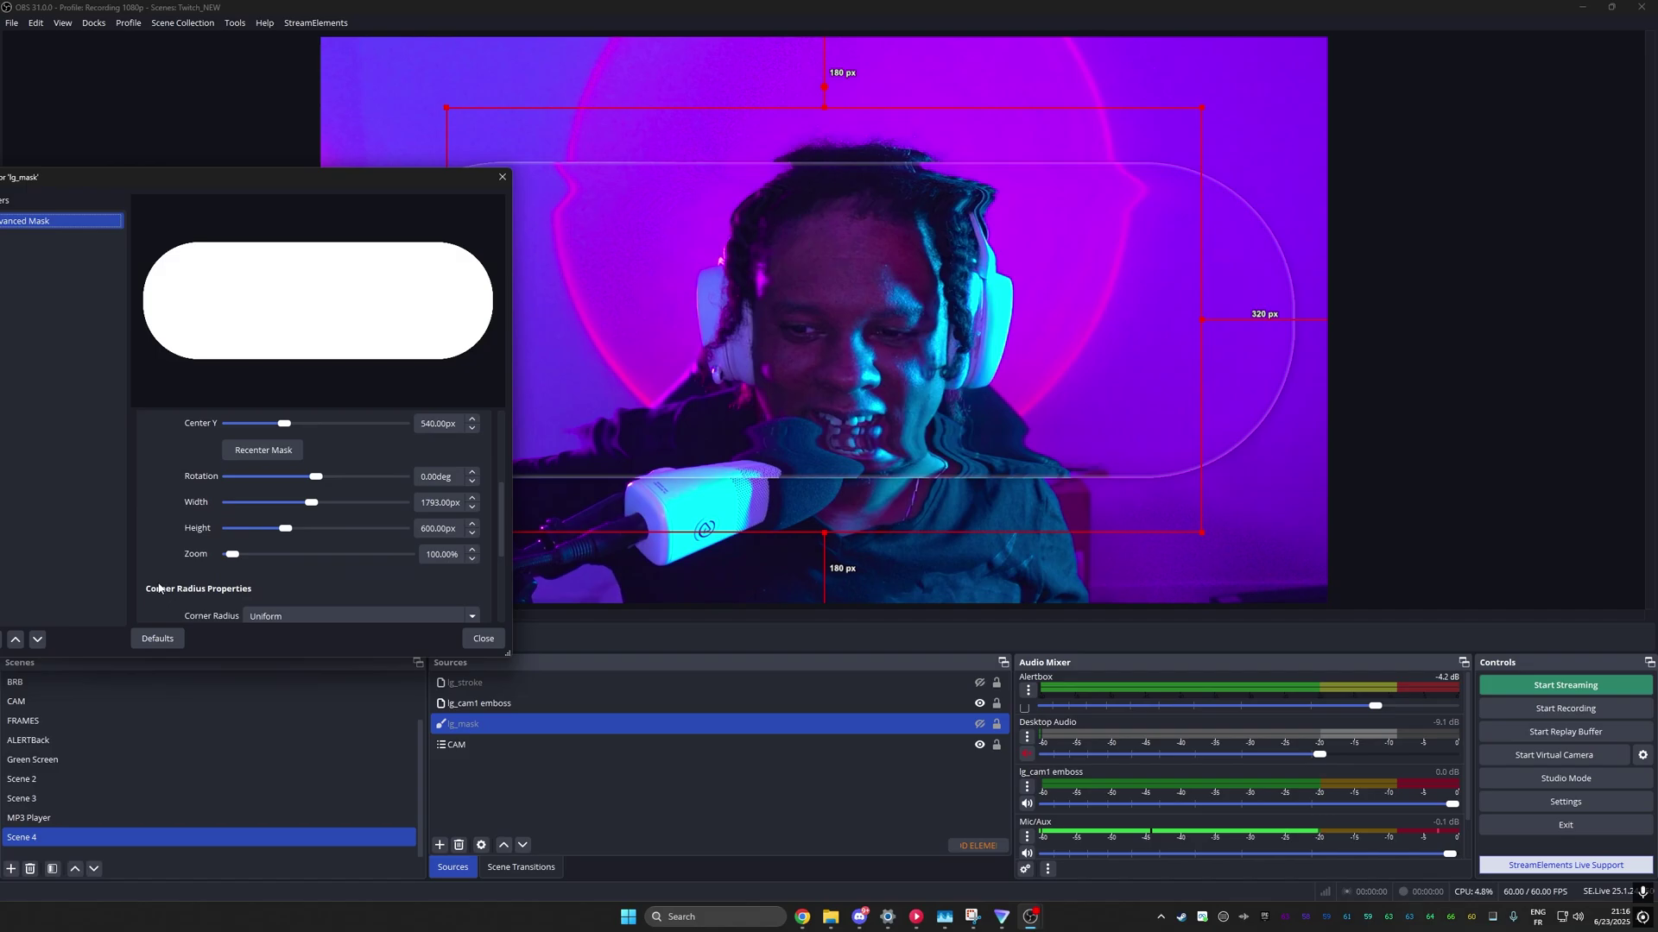
pyautogui.scroll(-2, 159, 588)
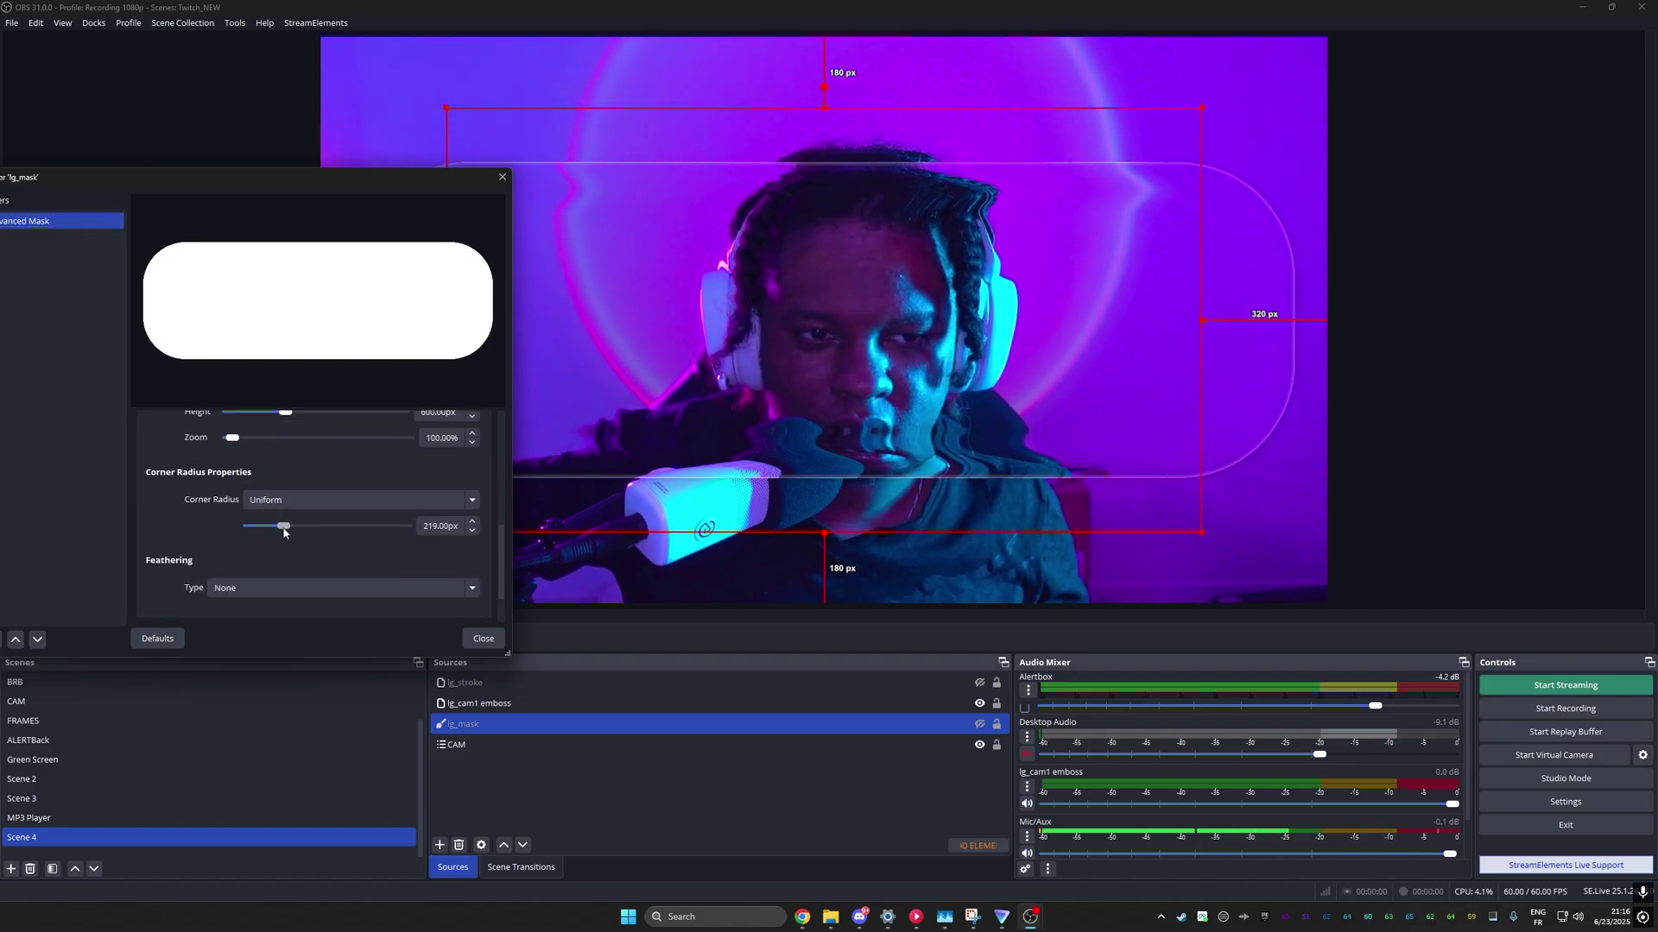
pyautogui.moveTo(295, 534); pyautogui.dragTo(366, 549)
pyautogui.click(483, 638)
pyautogui.click(465, 682)
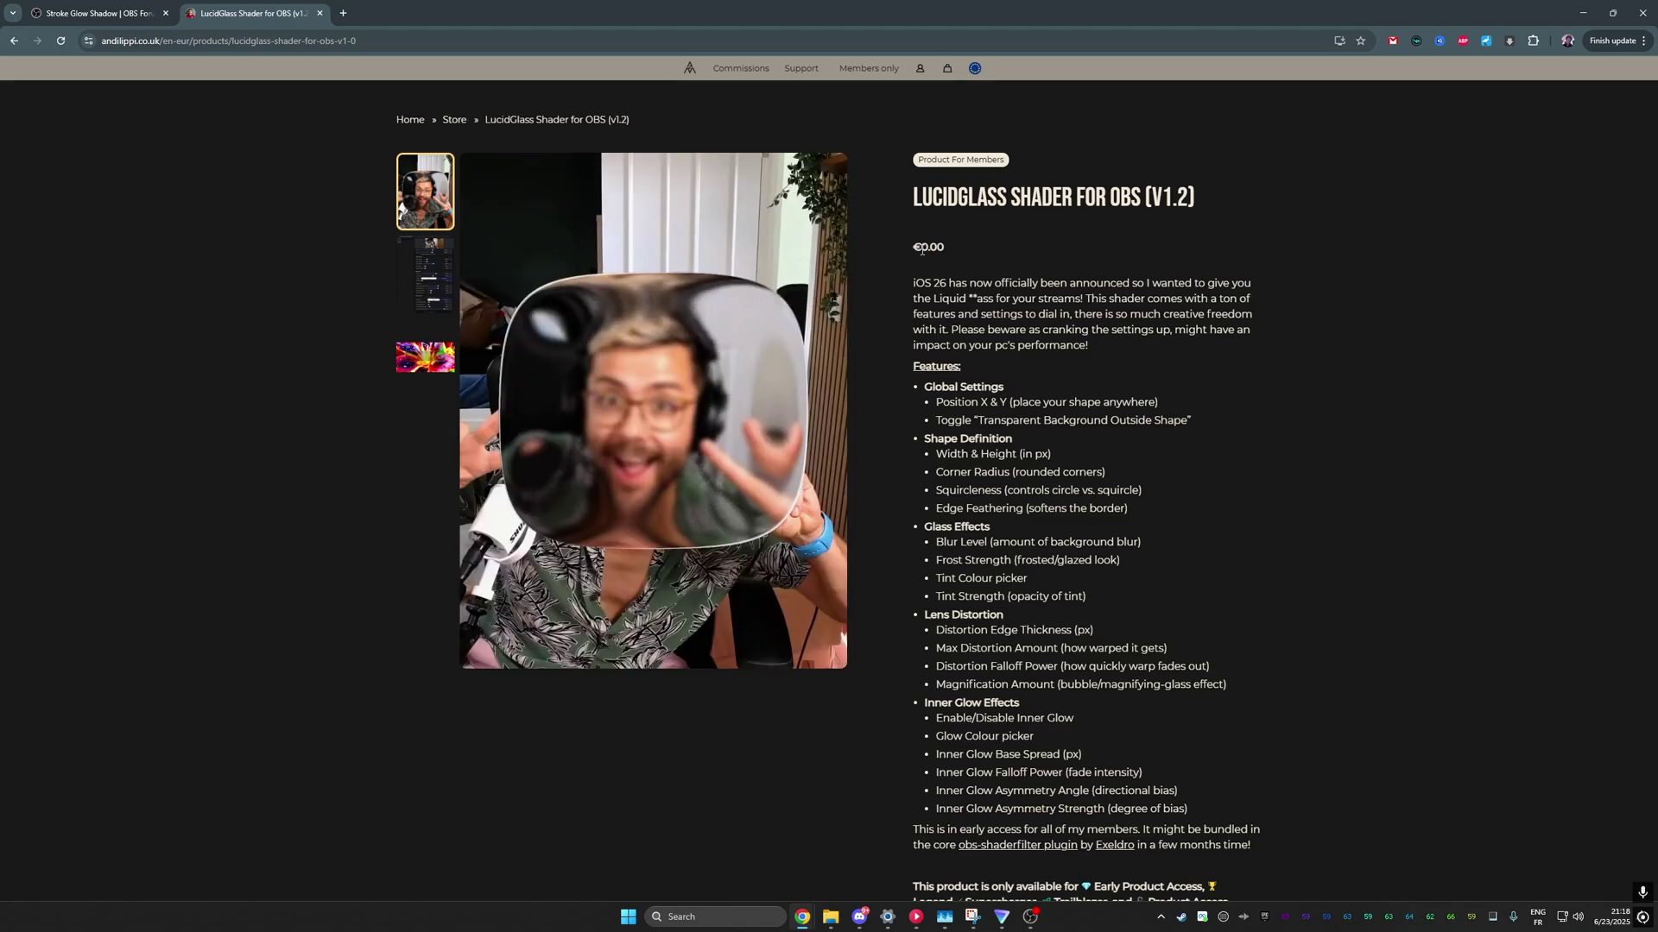
# Step: Switch to the browser and examine the LucidGlass Shader for OBS (v1.2) feature list and its settings screenshot
pyautogui.scroll(-3, 924, 315)
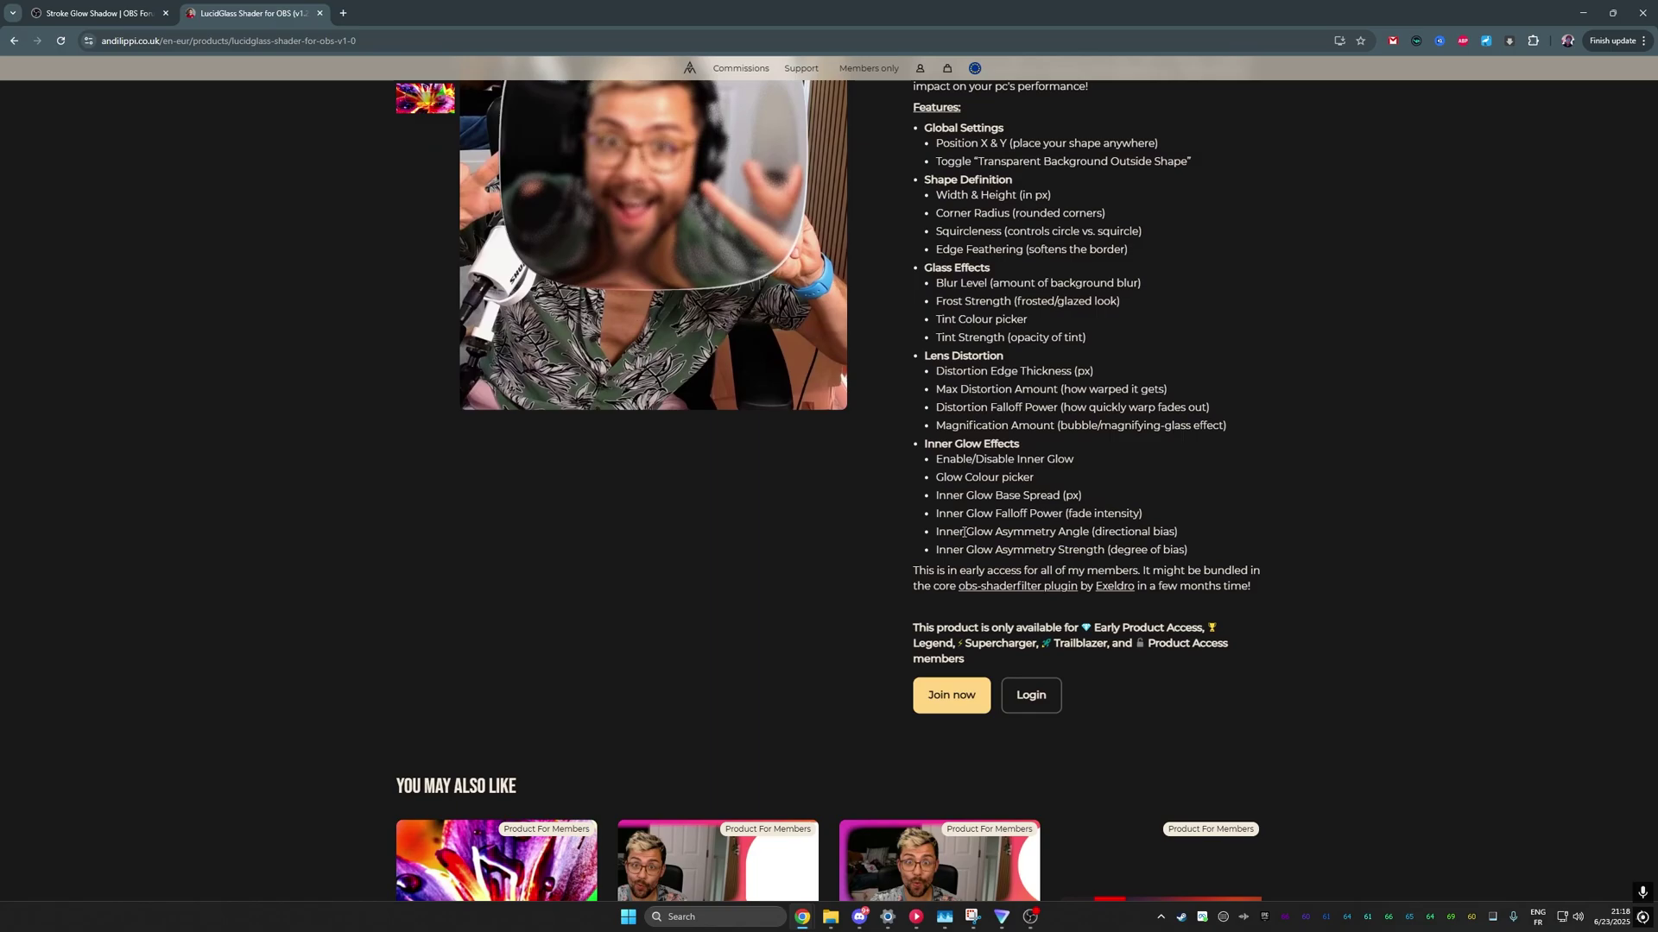
pyautogui.scroll(3, 963, 579)
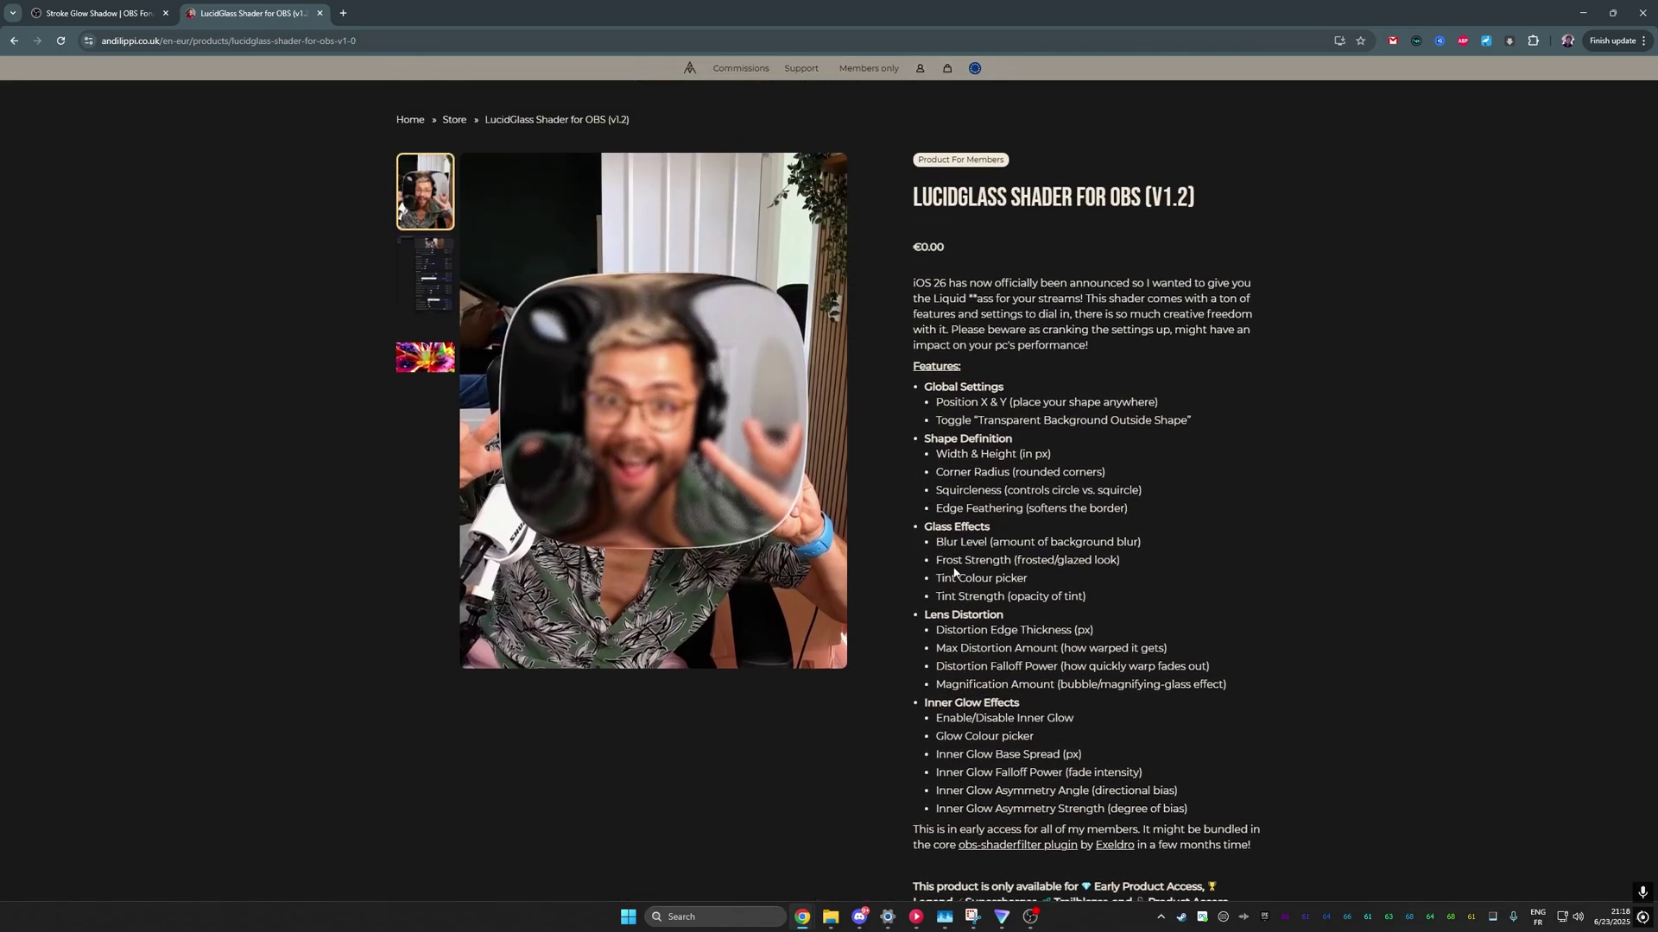
pyautogui.scroll(-1, 943, 357)
pyautogui.moveTo(922, 319); pyautogui.dragTo(1191, 746)
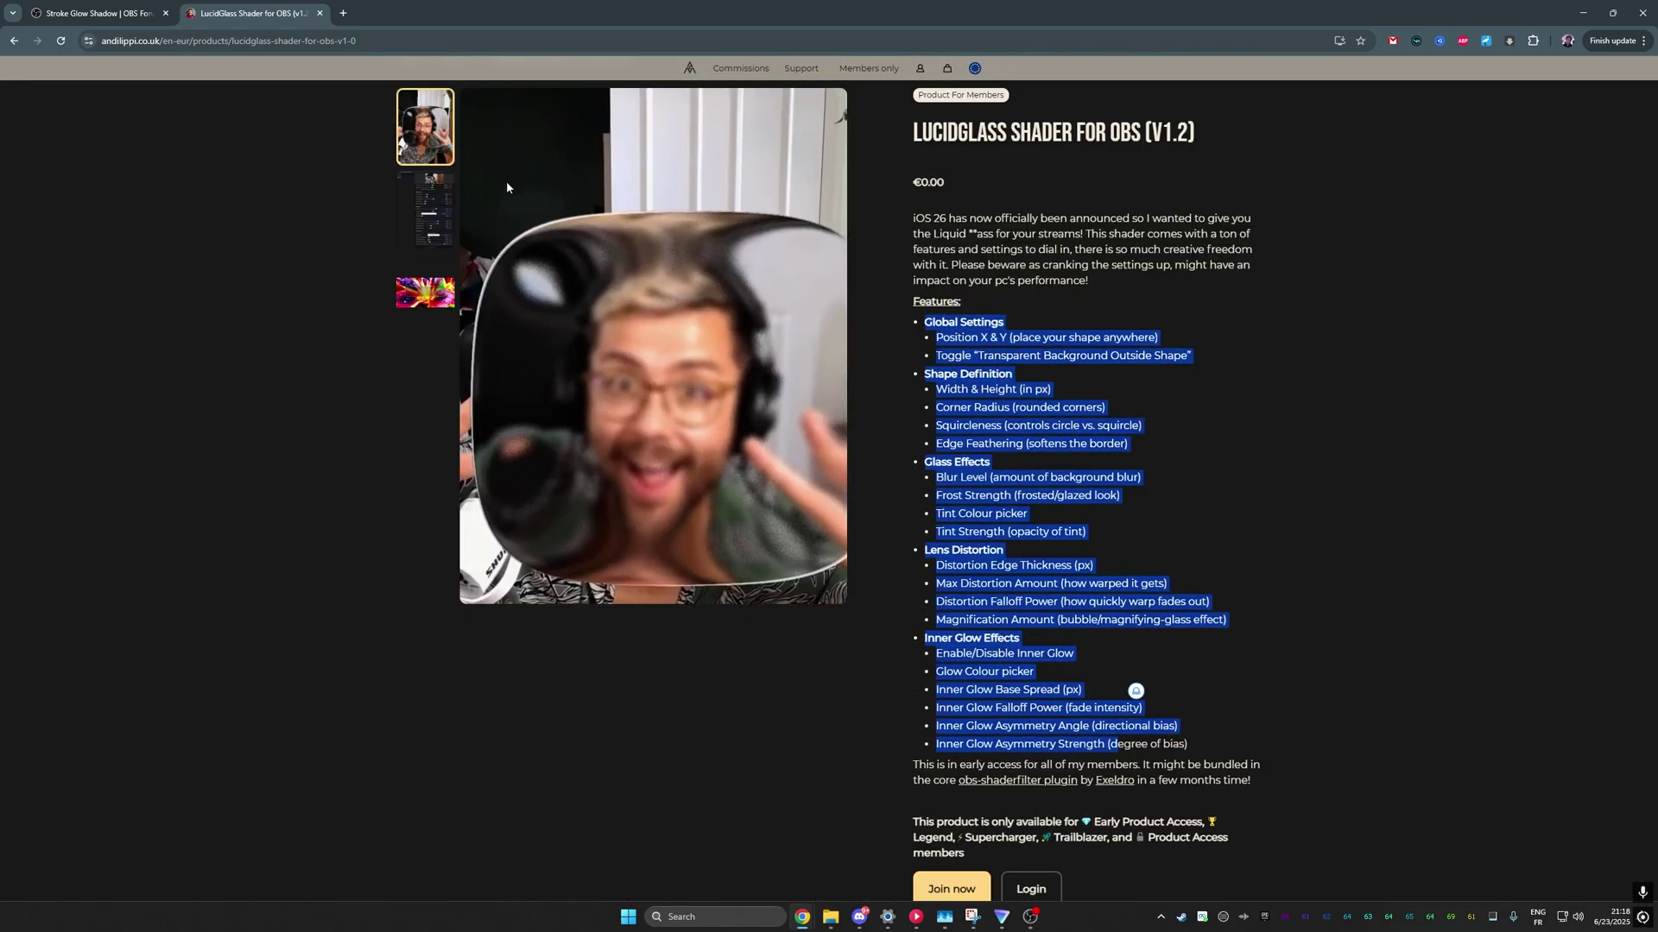
pyautogui.click(438, 216)
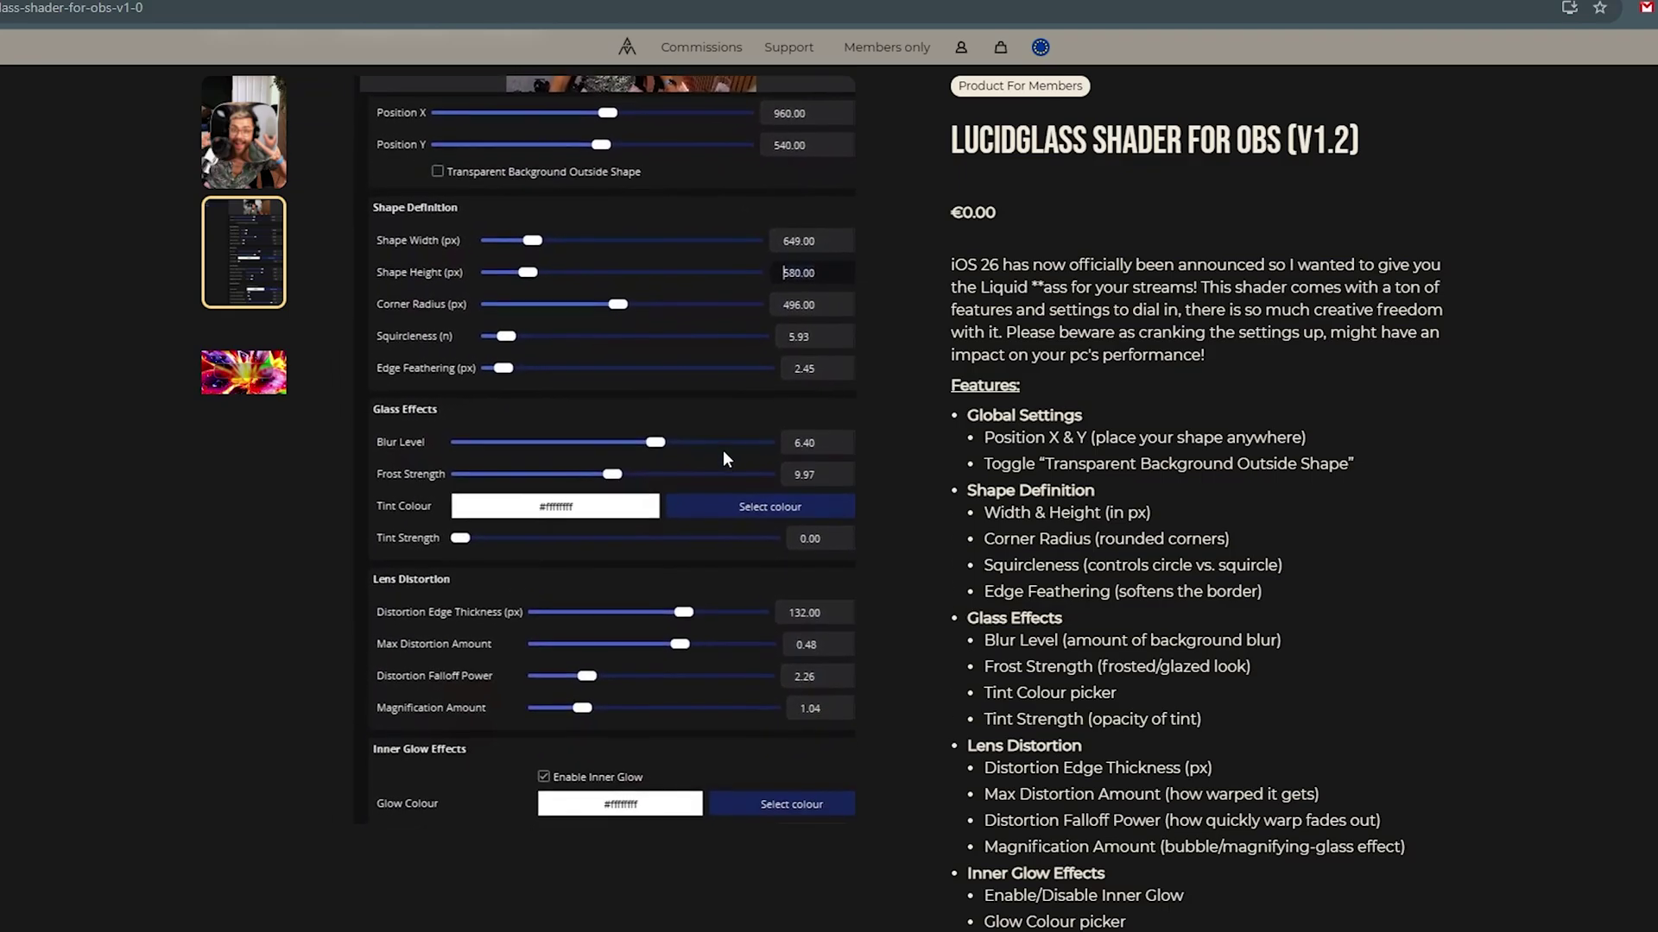
pyautogui.scroll(2, 984, 474)
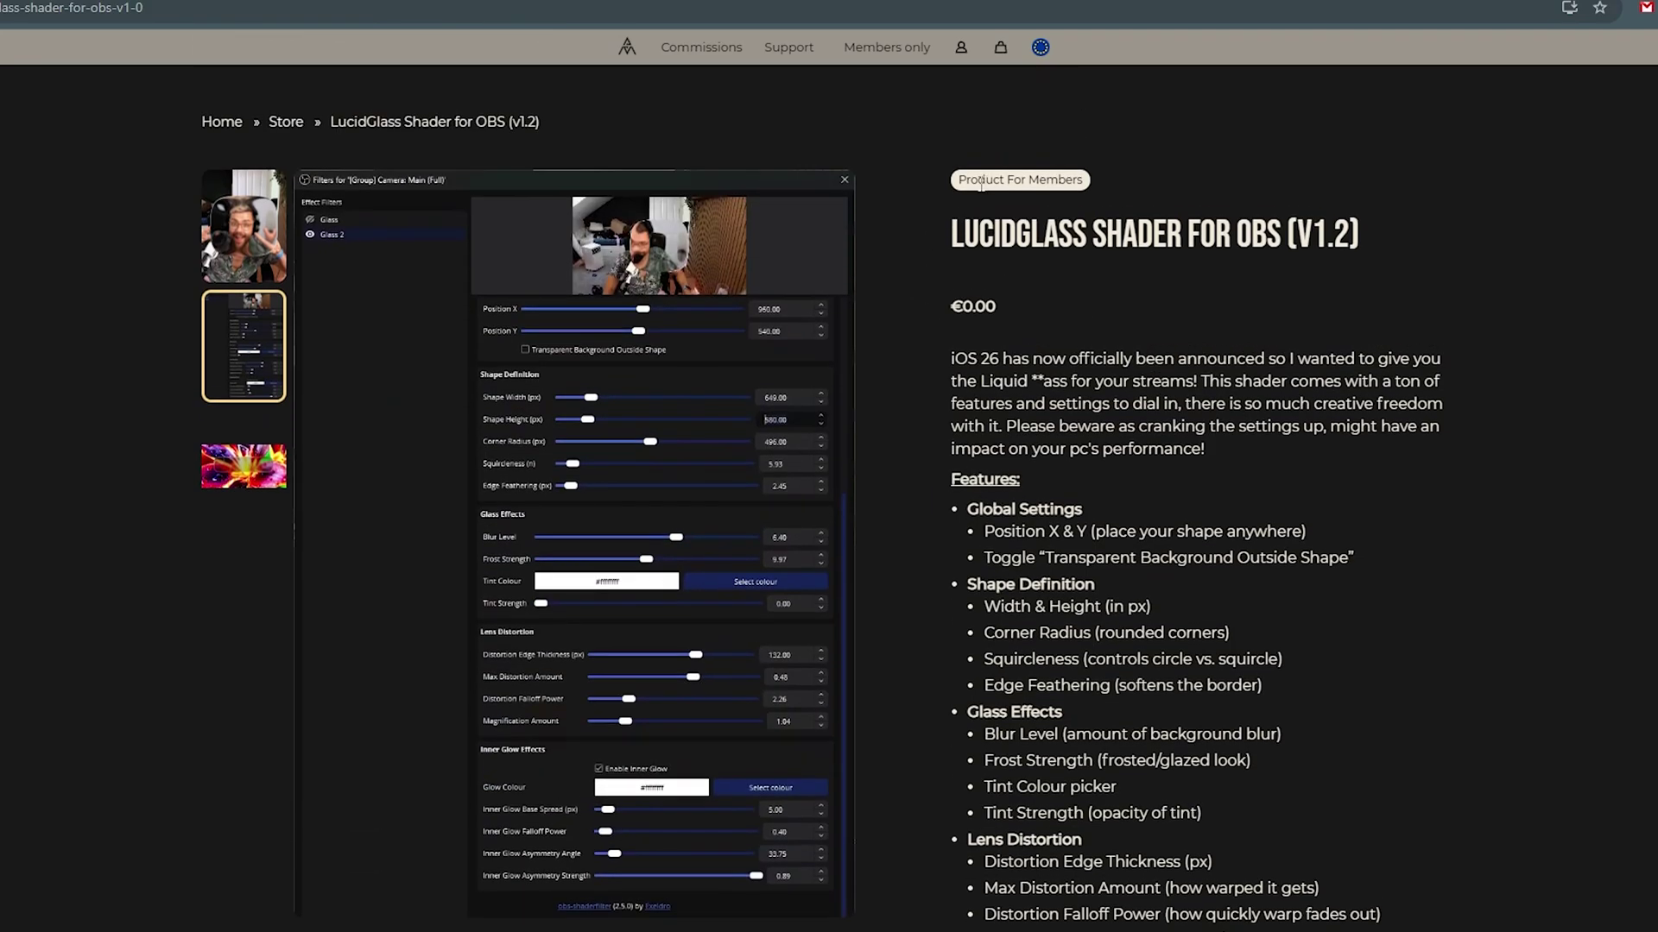
pyautogui.scroll(-9, 979, 613)
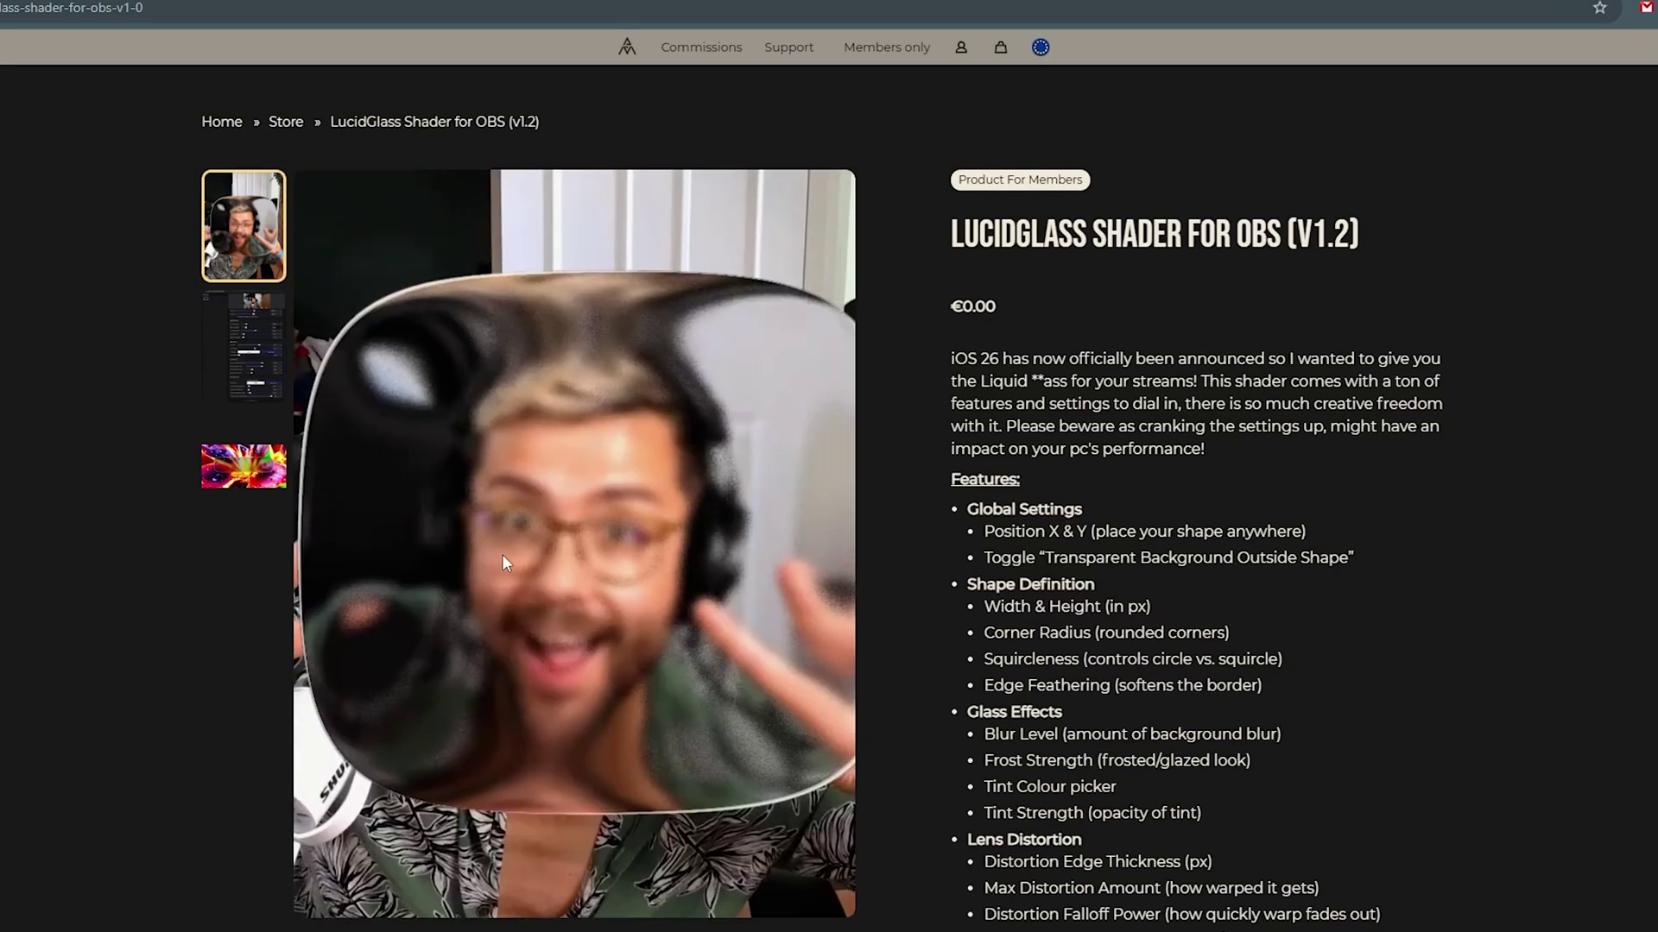
# Step: Browse the store's product list and view the Squircle Shader for OBS (v1.1) and iOS 26 Notification pages
pyautogui.click(285, 121)
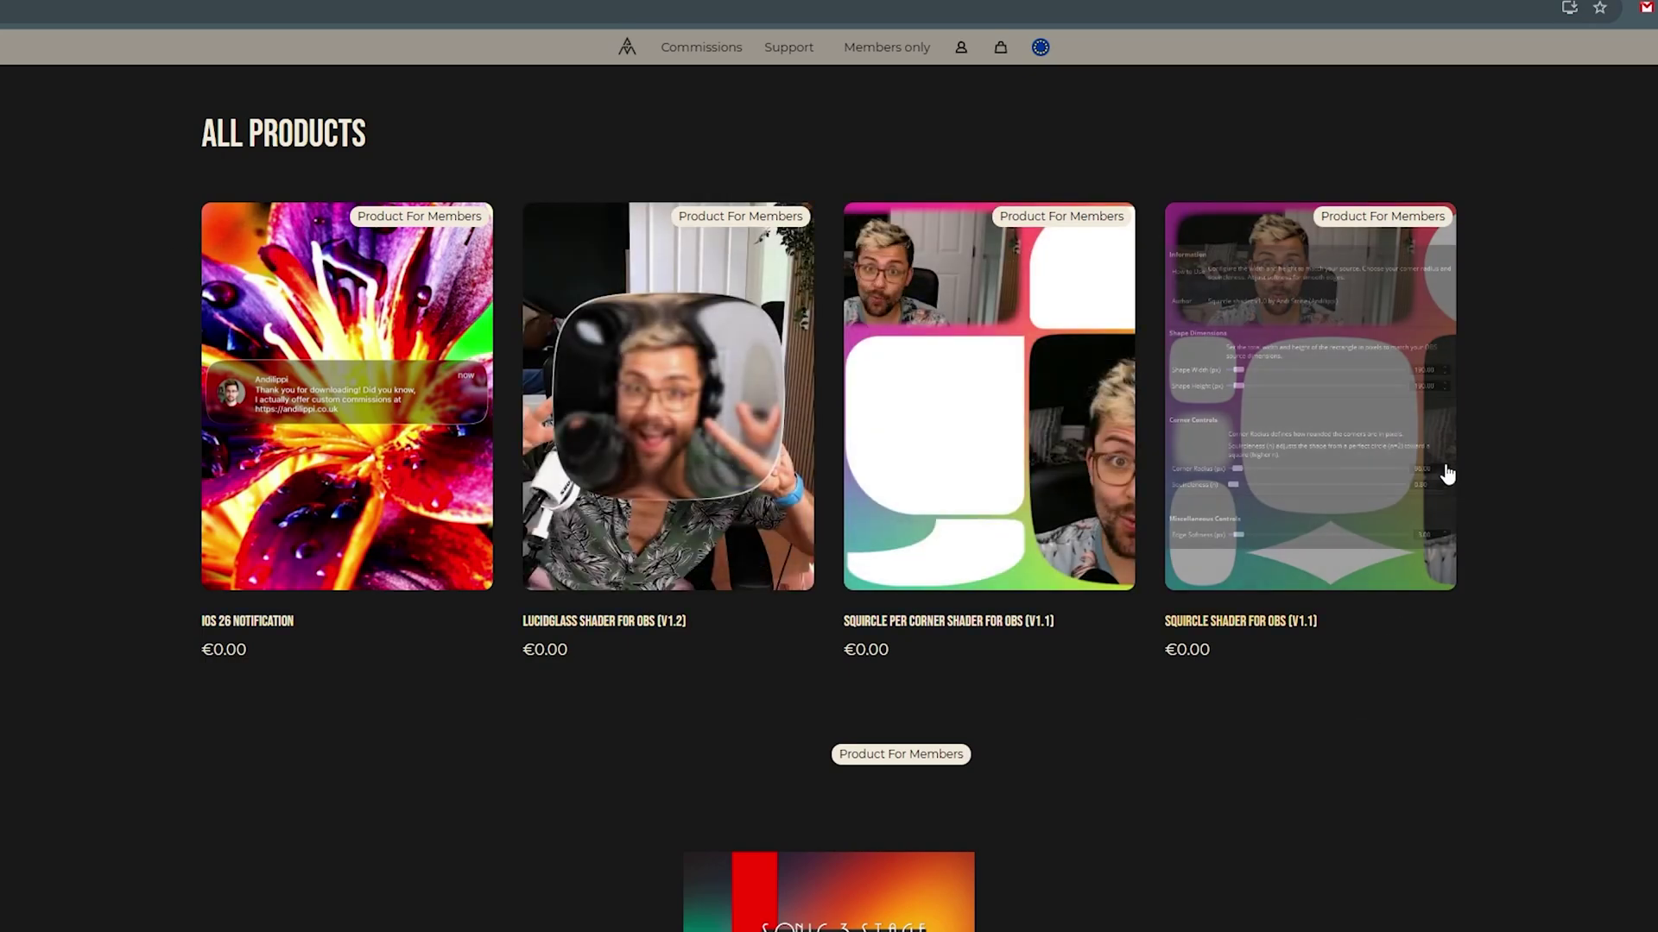
pyautogui.click(1257, 494)
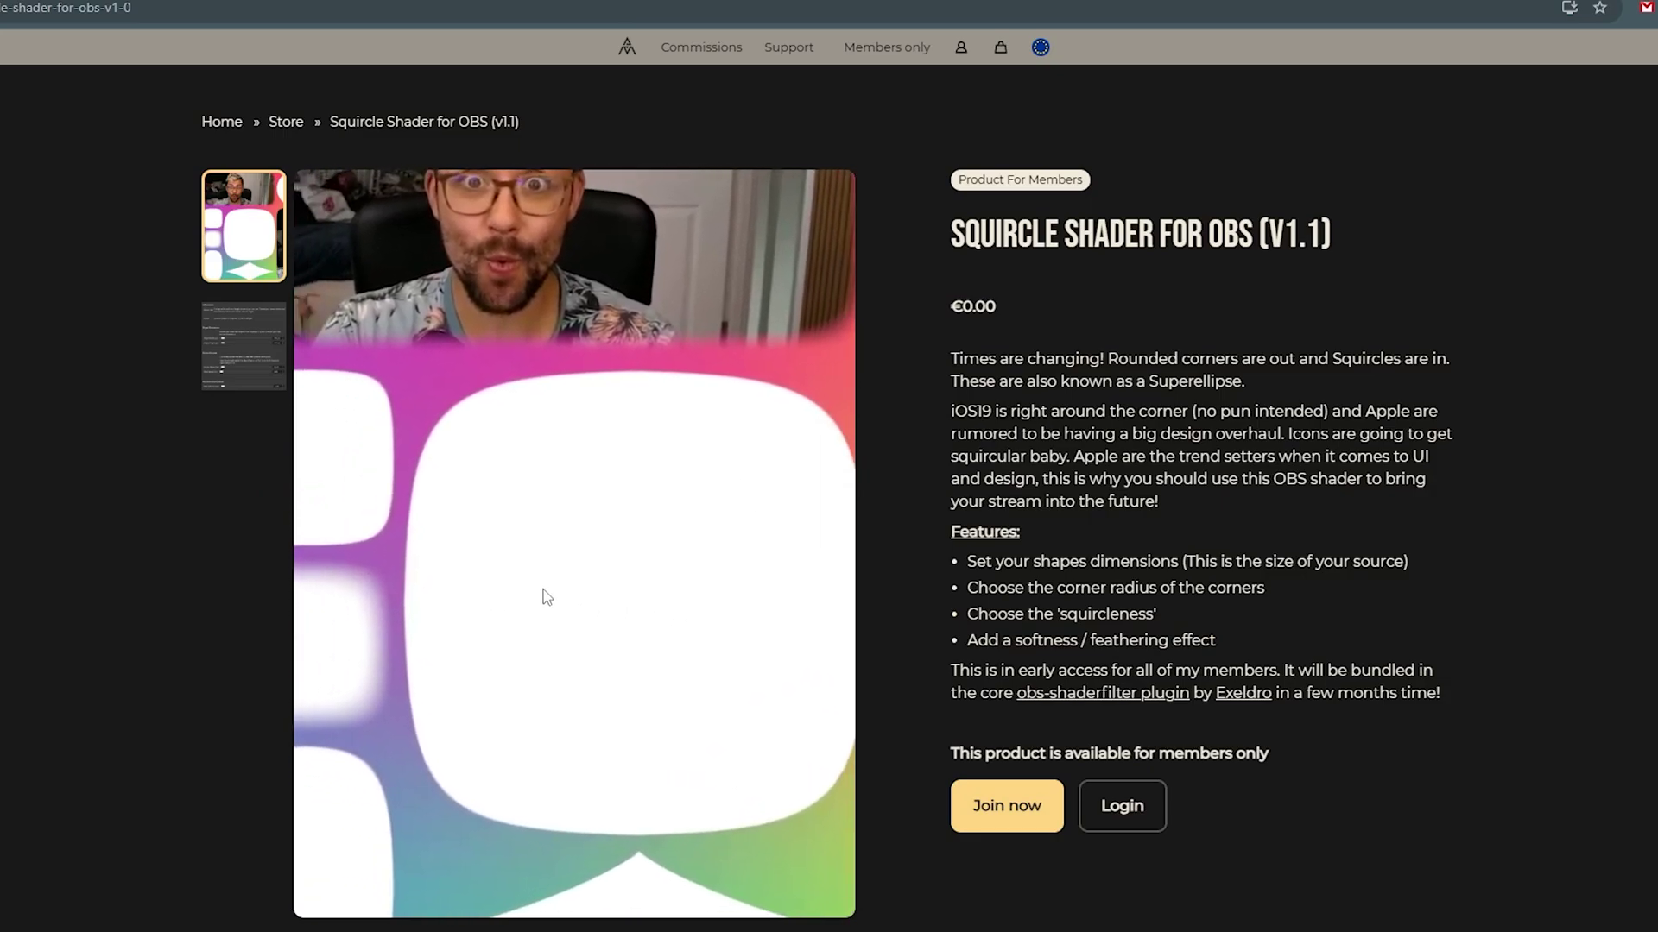
pyautogui.hotkey('alt', 'Left')
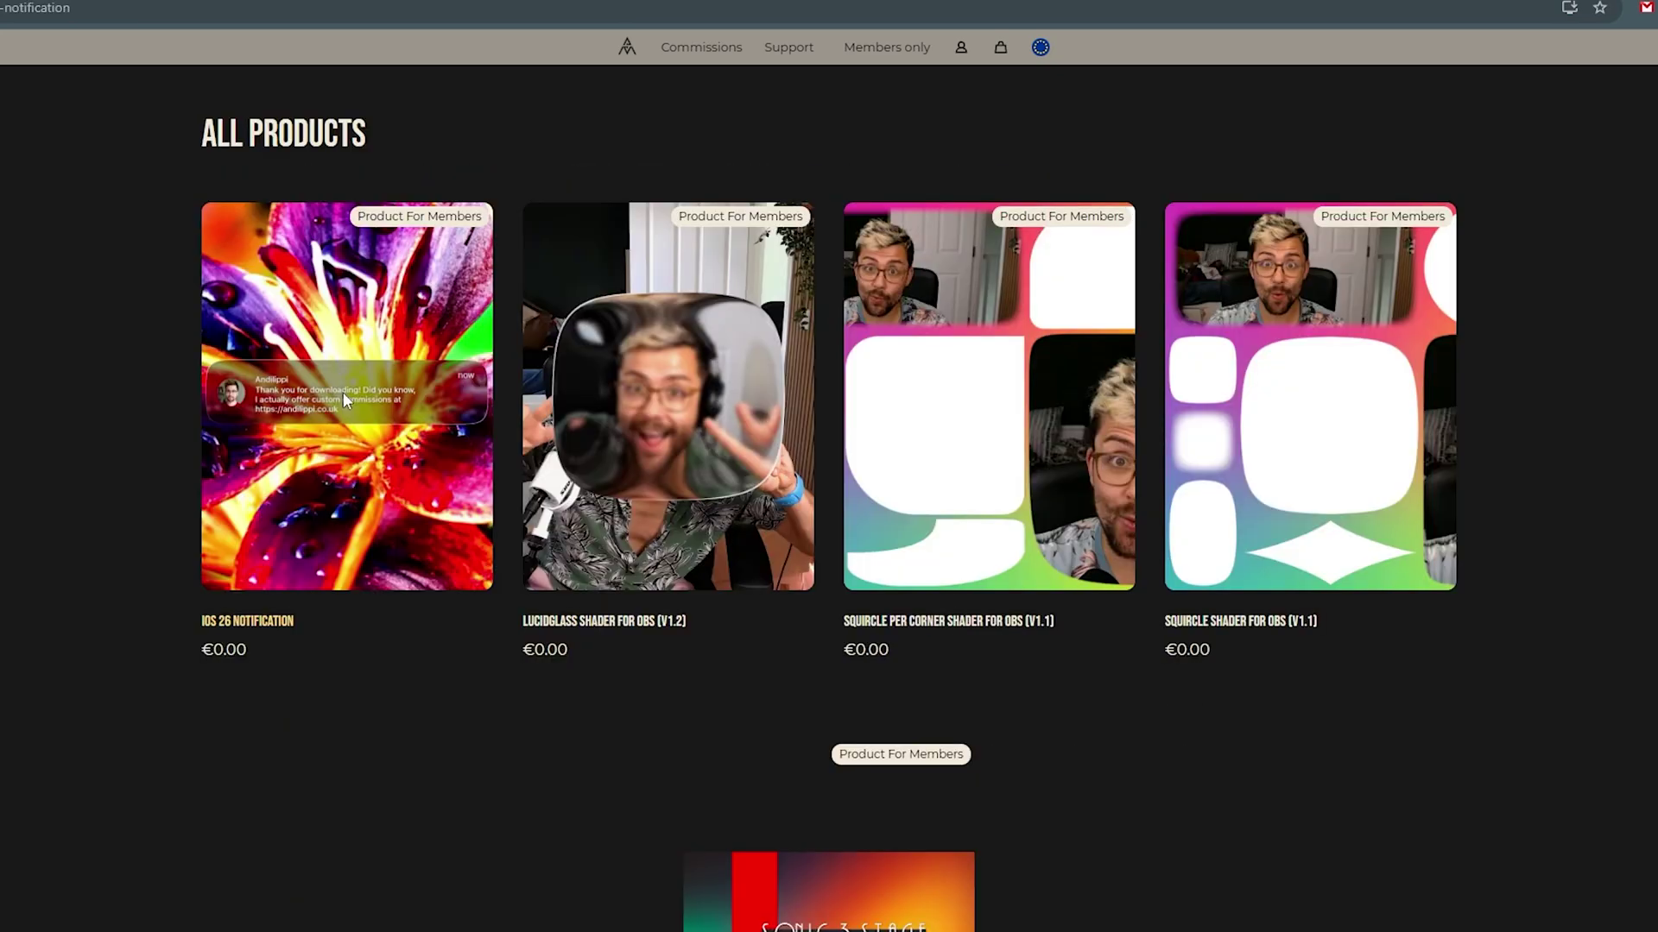
pyautogui.click(344, 392)
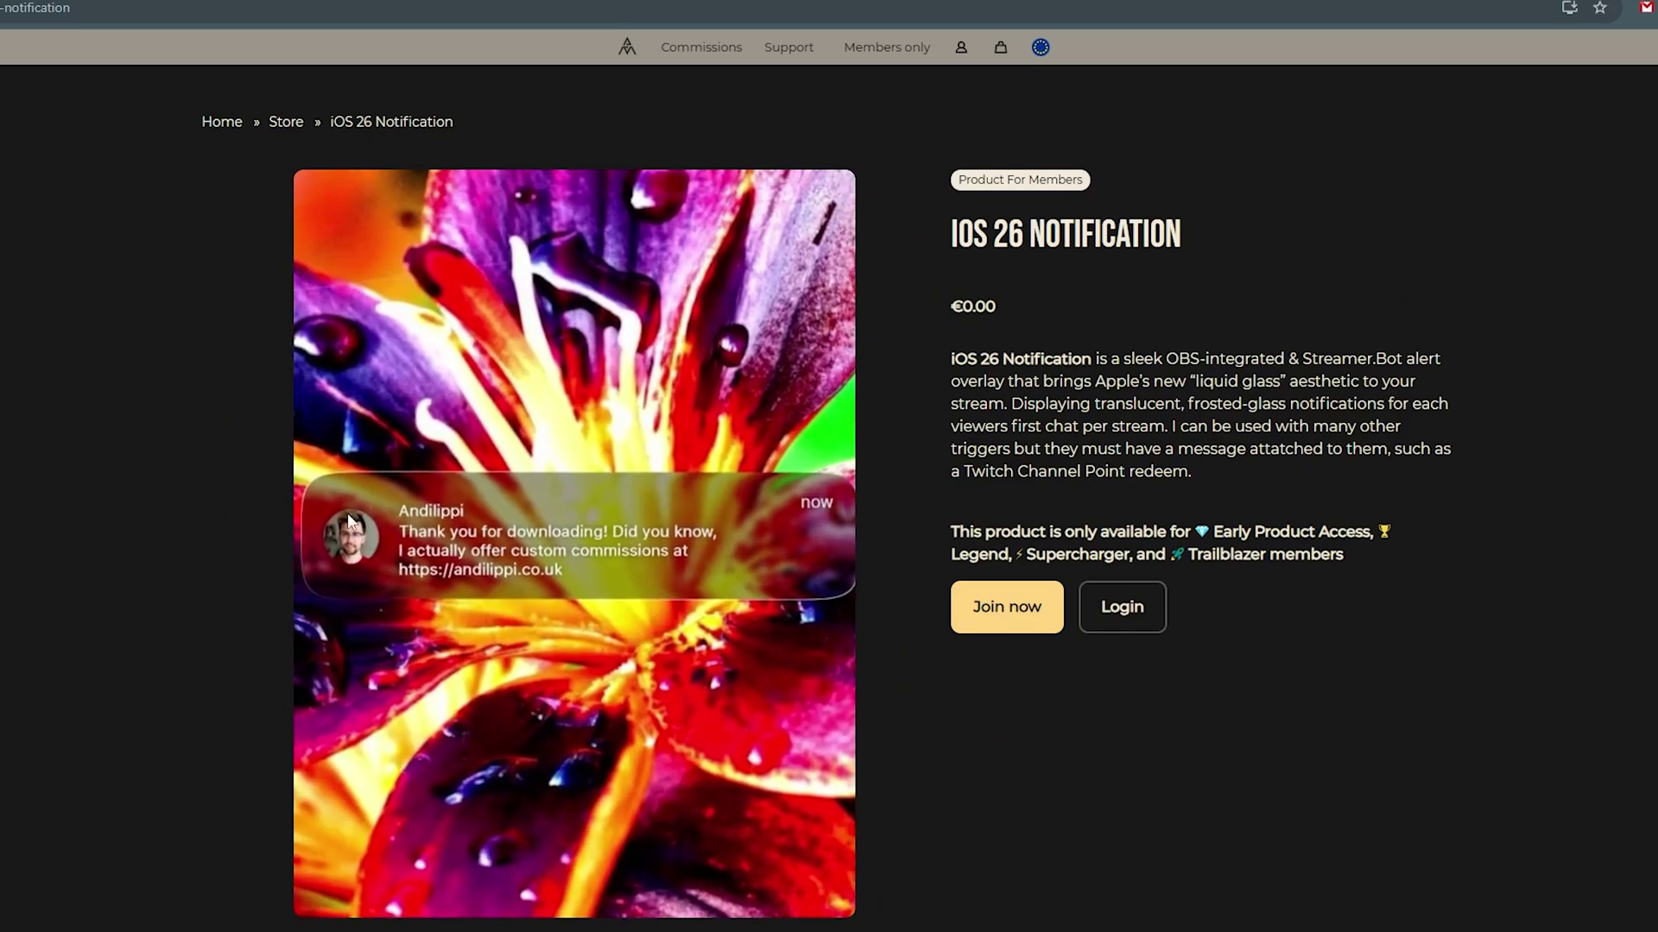
pyautogui.scroll(-2, 415, 392)
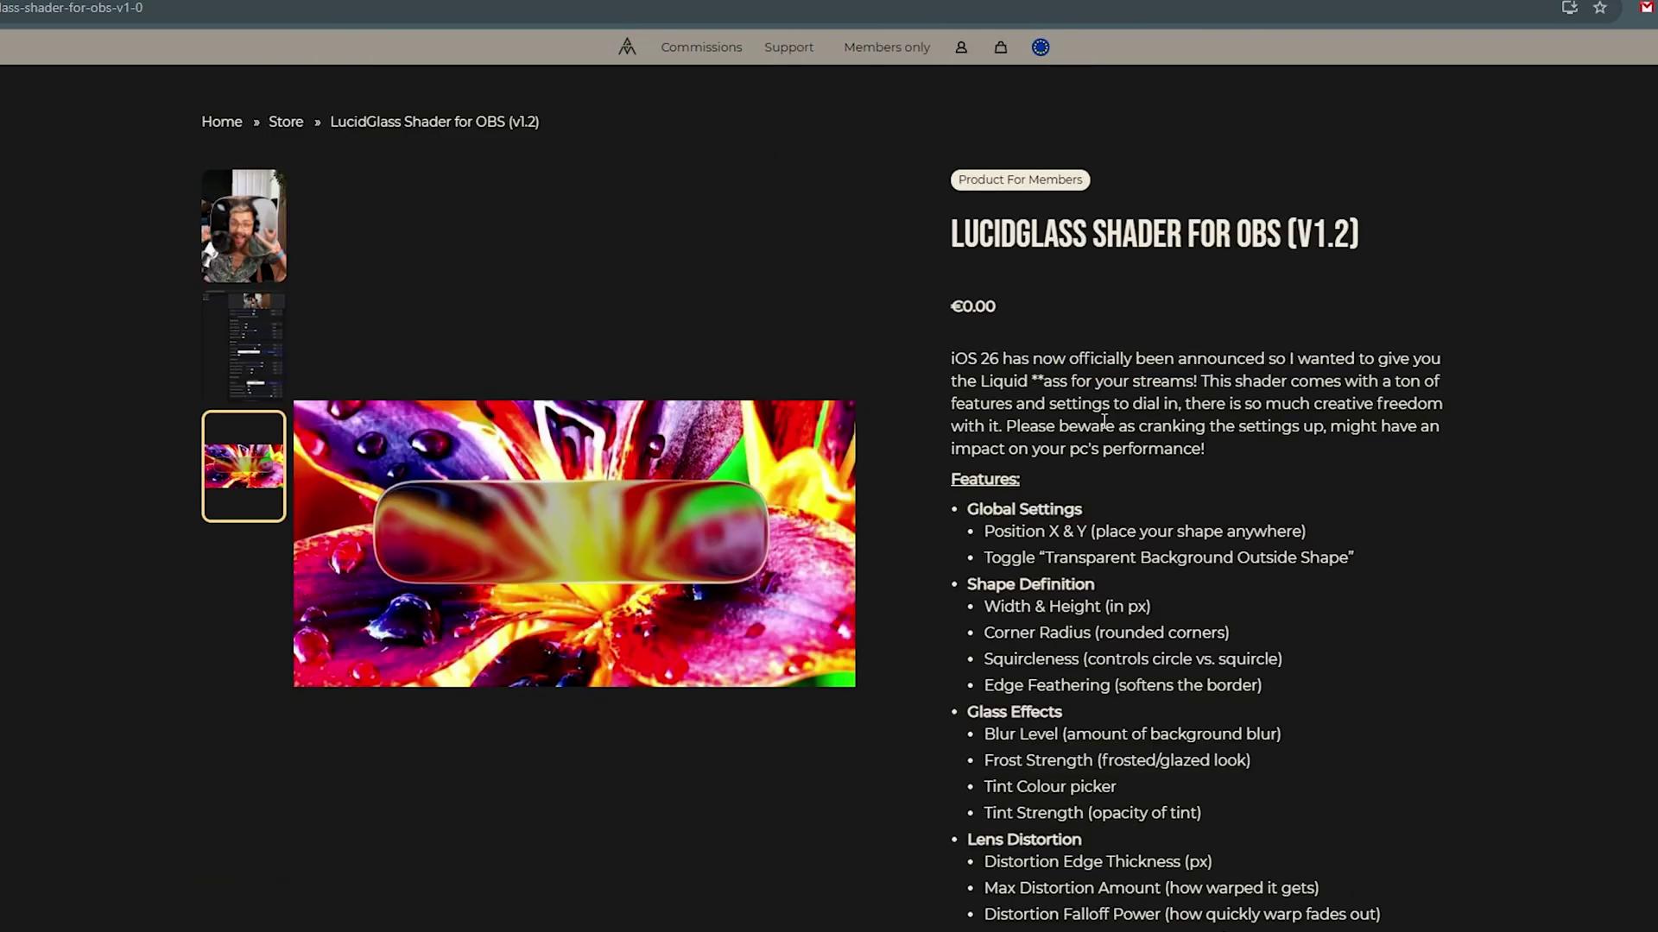
# Step: Review the LucidGlass Shader page's preview images and features, and pause the Apple-Style Liquid Glass Shader in OBS video
pyautogui.scroll(-7, 1105, 432)
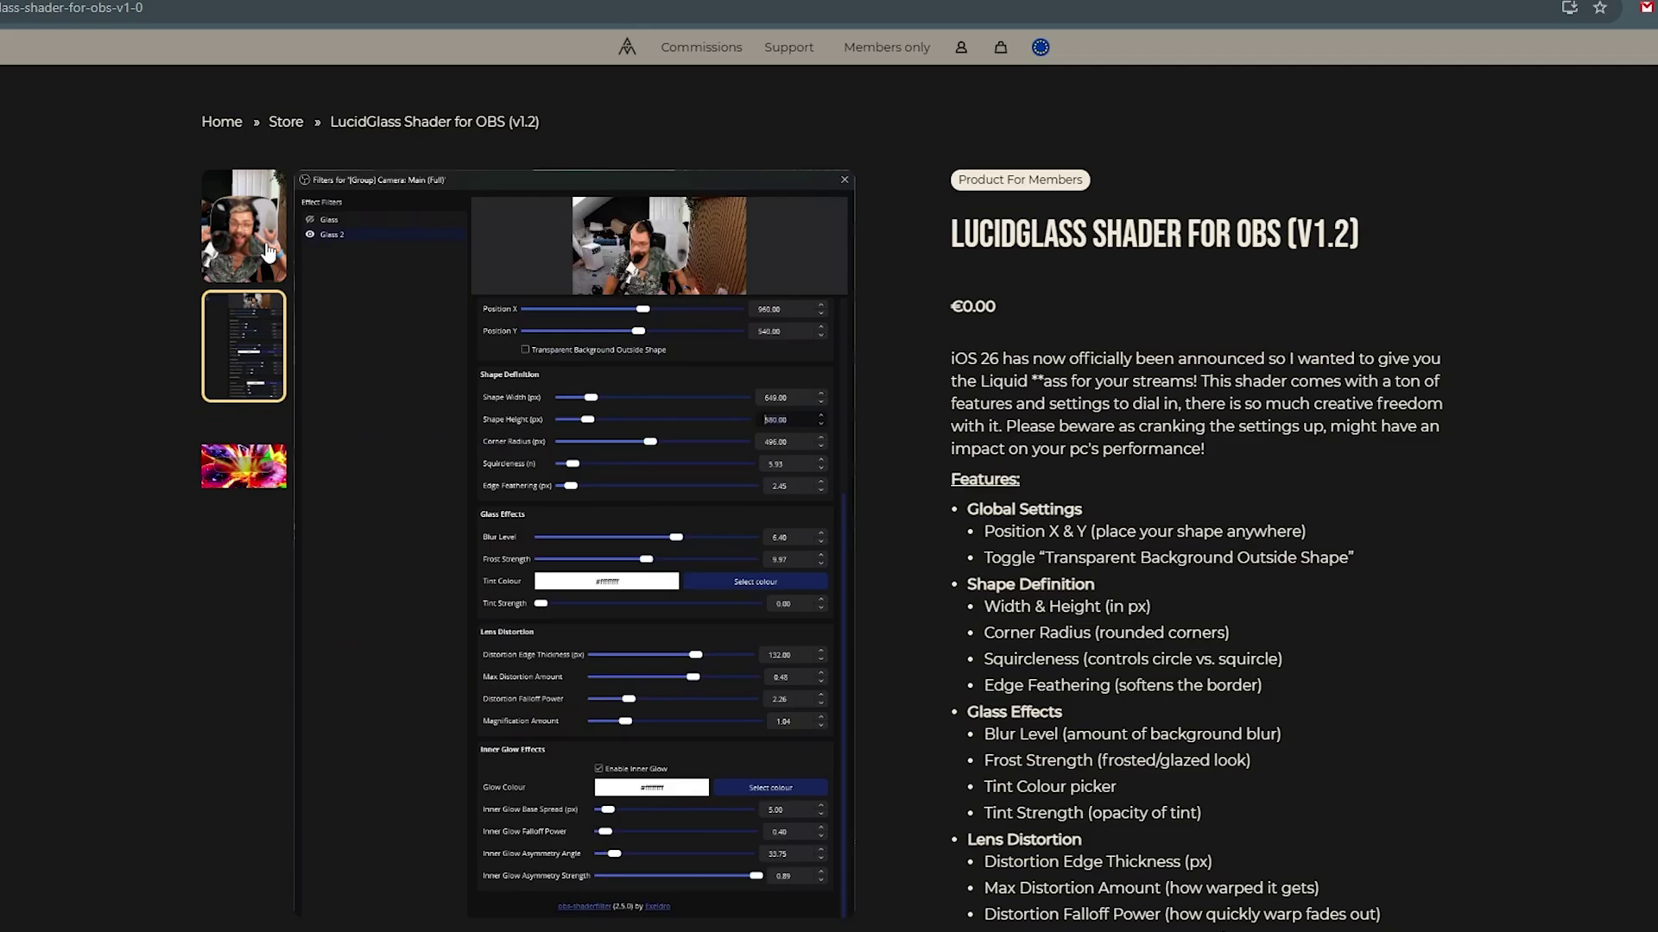
pyautogui.click(224, 204)
pyautogui.scroll(-8, 1144, 475)
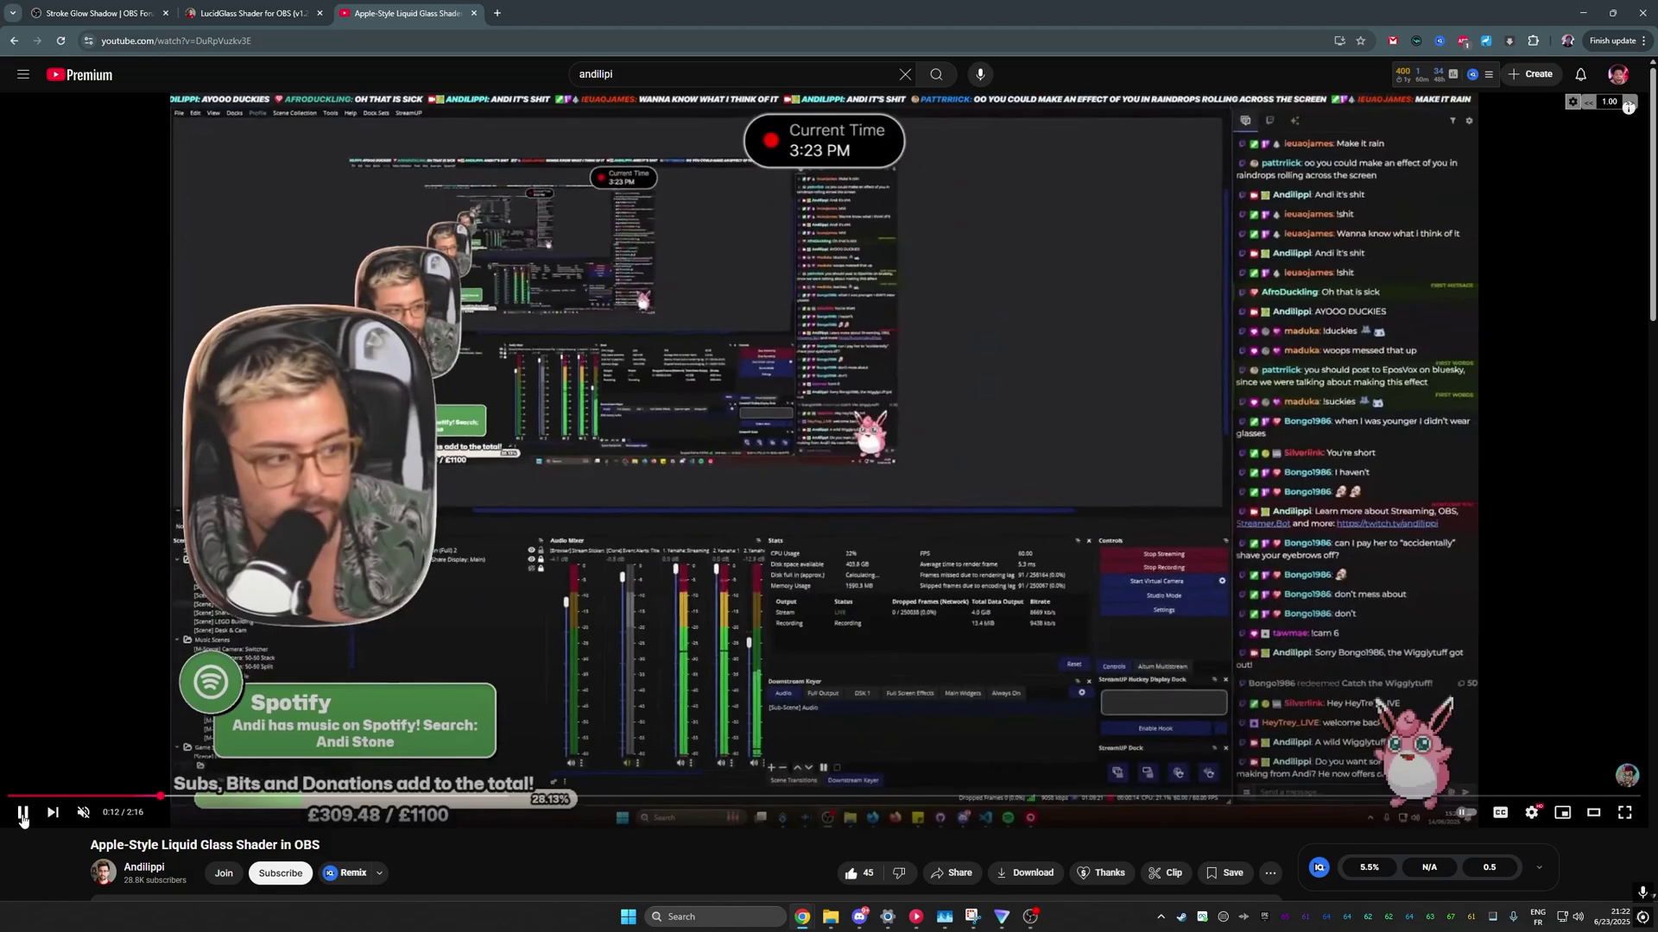
pyautogui.click(21, 814)
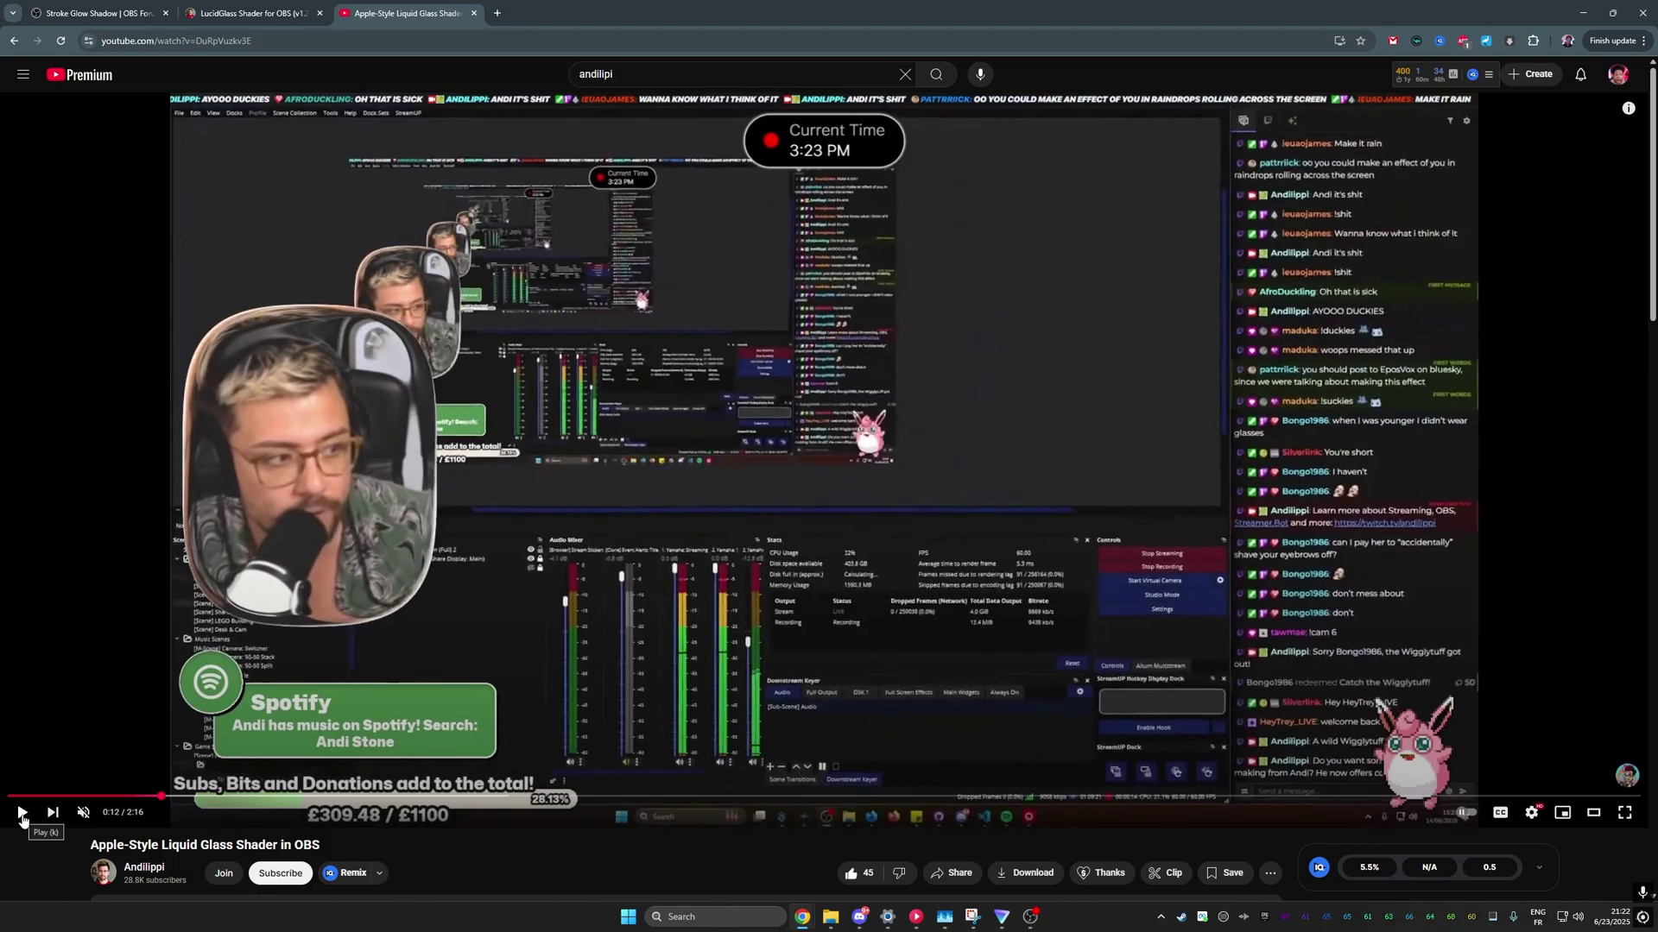